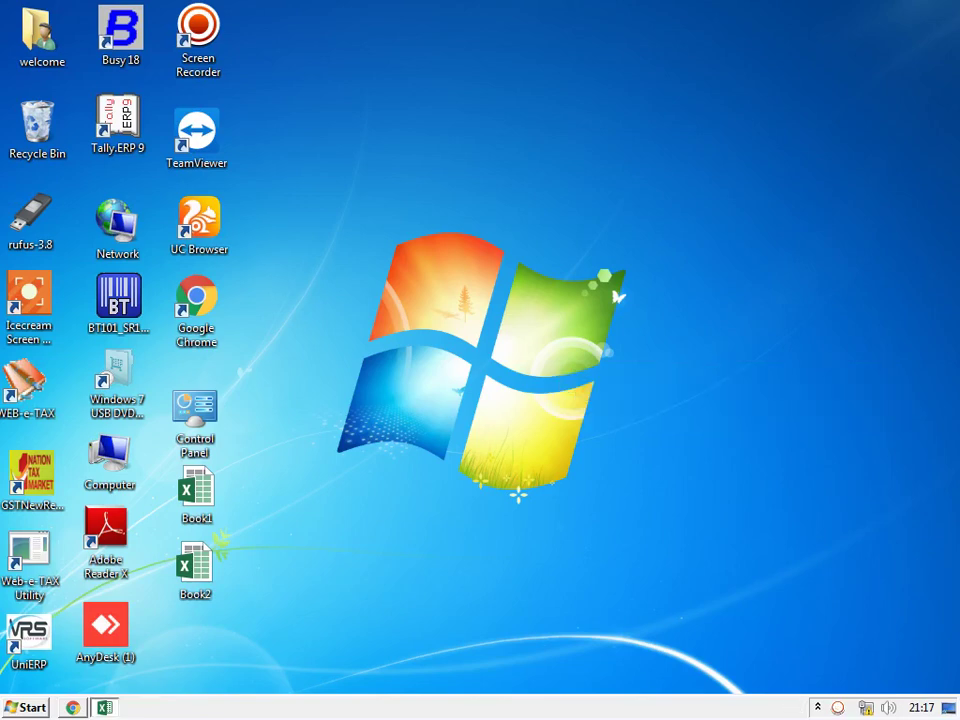
# Restore the 'Excel Format Printer Day-5' workbook window from the taskbar.
pyautogui.click(104, 707)
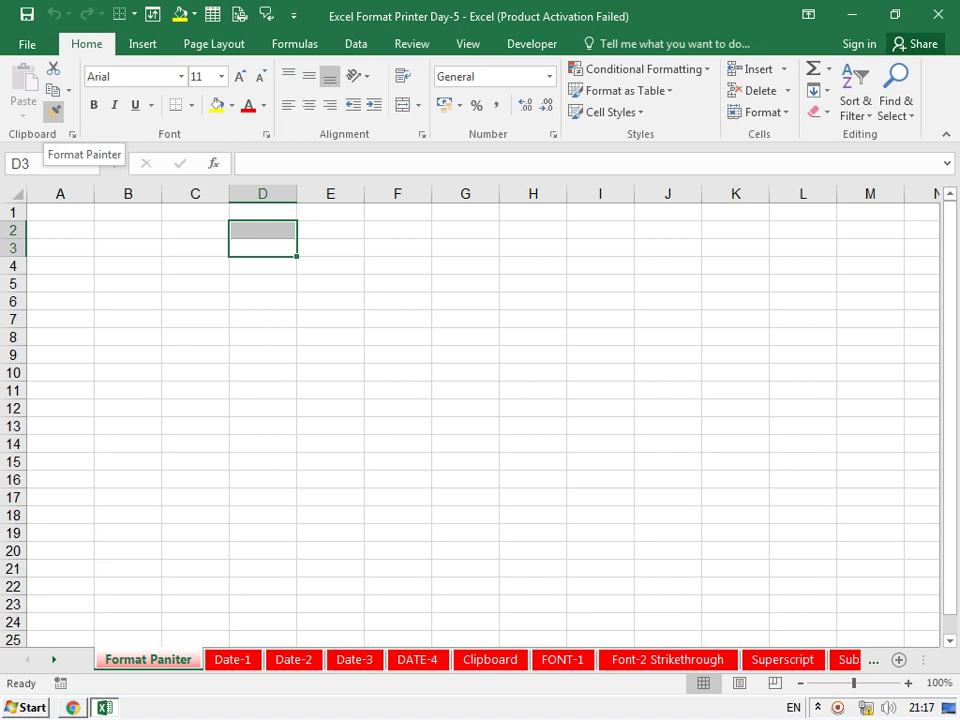
# Fill C3:E10 yellow and give every cell in it a border.
pyautogui.click(195, 266)
pyautogui.moveTo(195, 248)
pyautogui.mouseDown()
pyautogui.moveTo(262, 355)
pyautogui.moveTo(330, 372)
pyautogui.mouseUp()
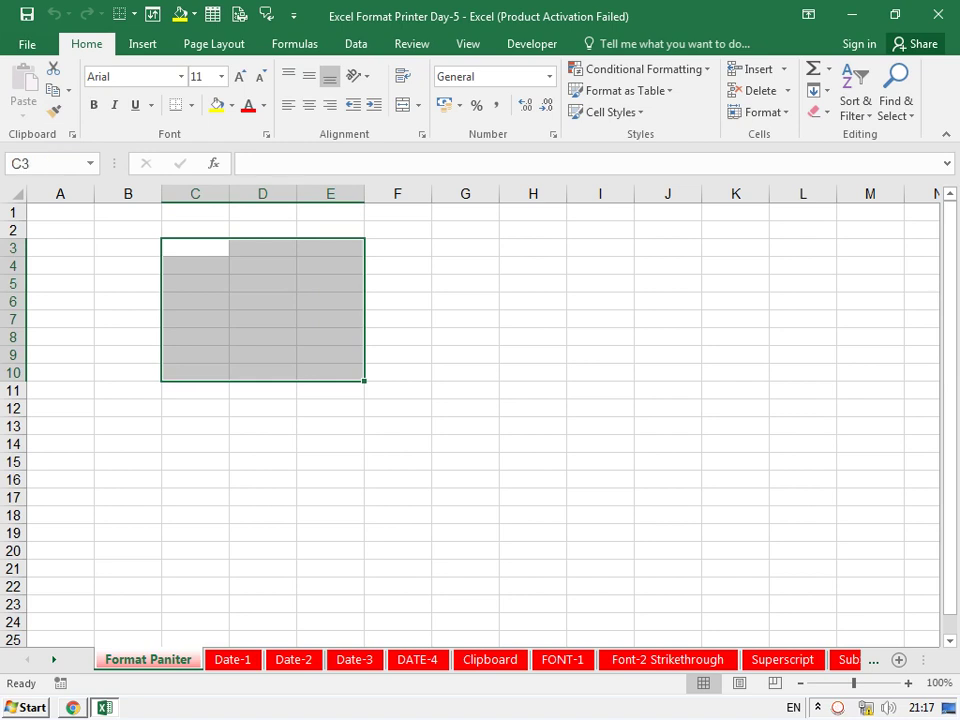
pyautogui.click(216, 105)
pyautogui.click(190, 105)
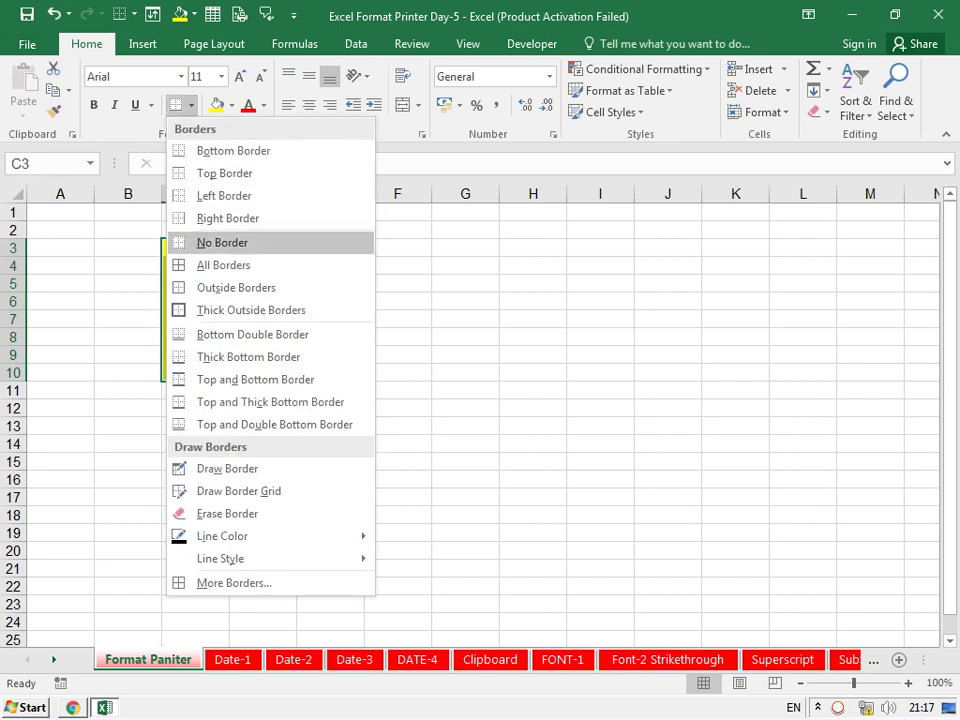
pyautogui.click(223, 265)
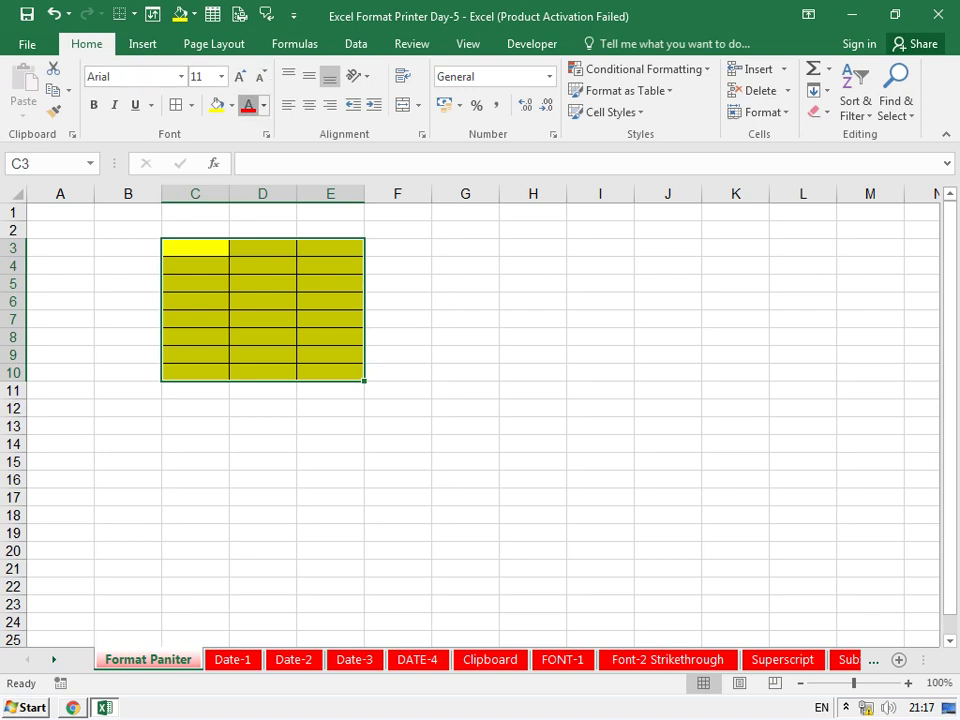
pyautogui.click(195, 265)
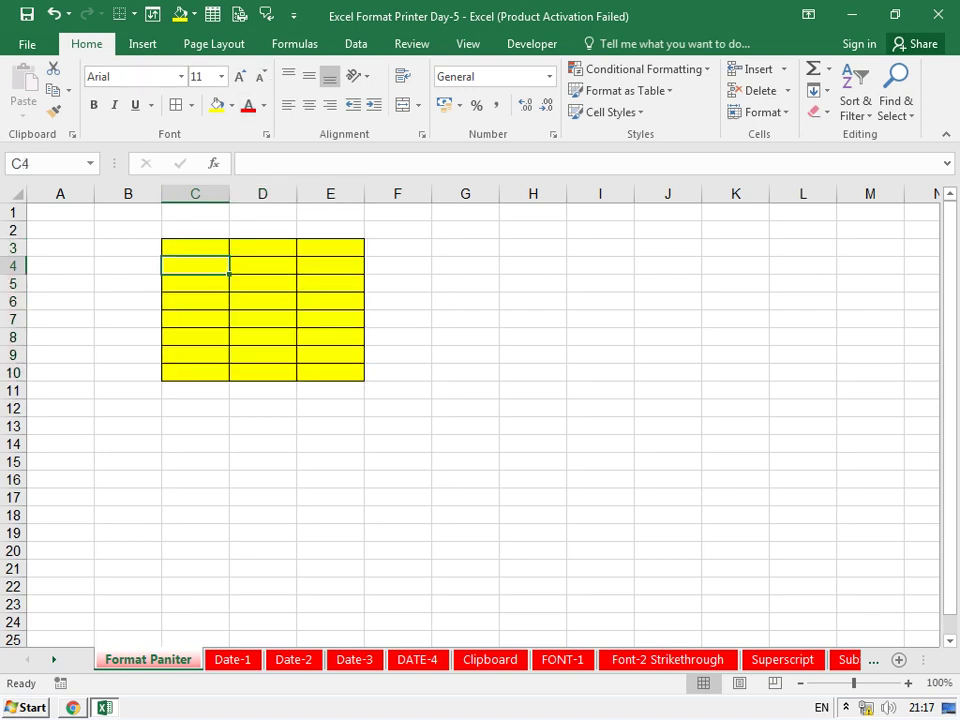
# Enter the headings NAME, ROLL and CLASS in C3, D3 and E3.
pyautogui.click(195, 248)
pyautogui.write('NAME')
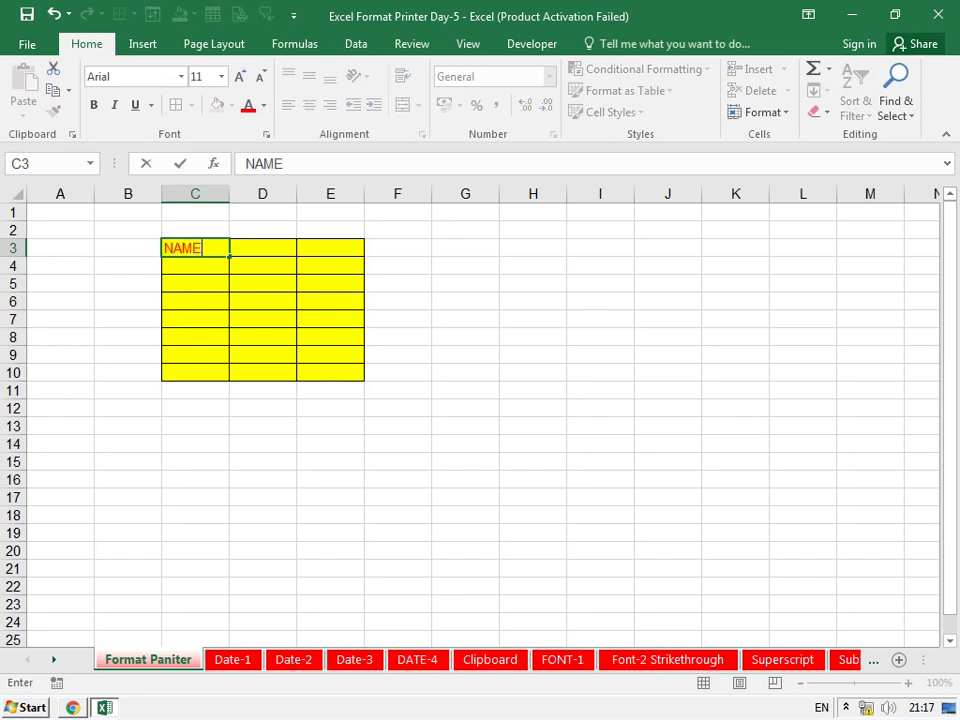
pyautogui.press('Return')
pyautogui.click(262, 248)
pyautogui.write('ROL')
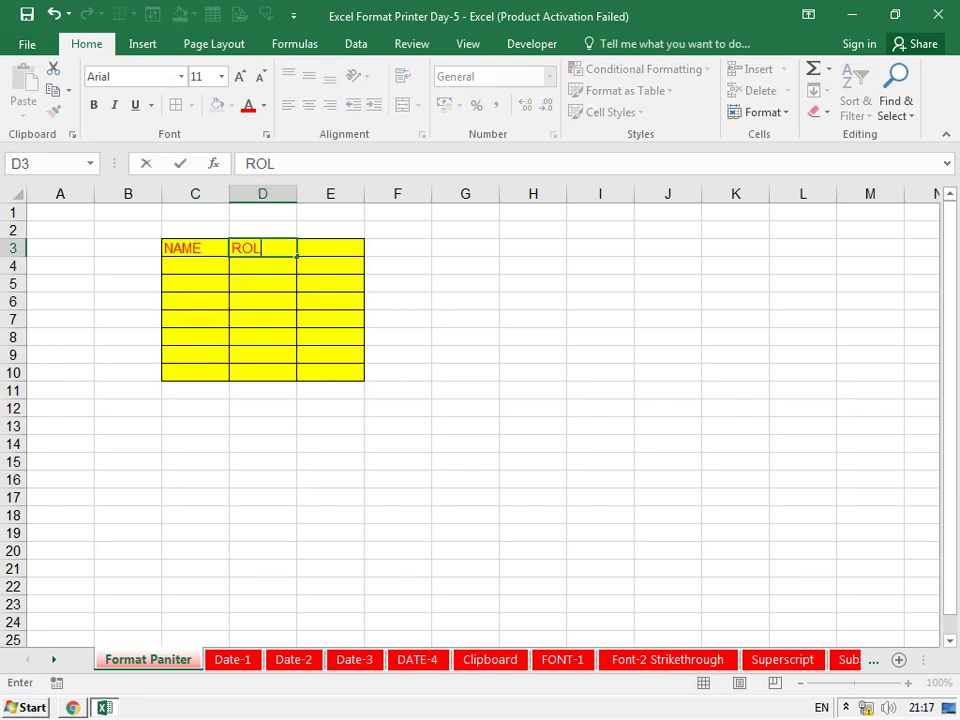
pyautogui.write('L')
pyautogui.click(330, 248)
pyautogui.write('C')
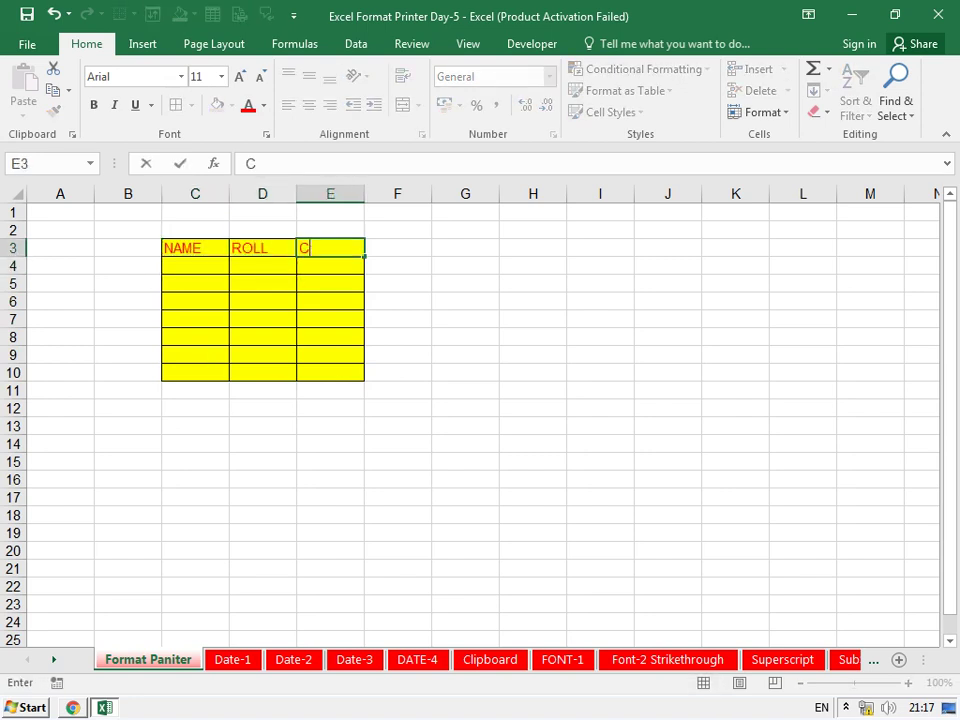
pyautogui.write(';LASS')
pyautogui.press('Return')
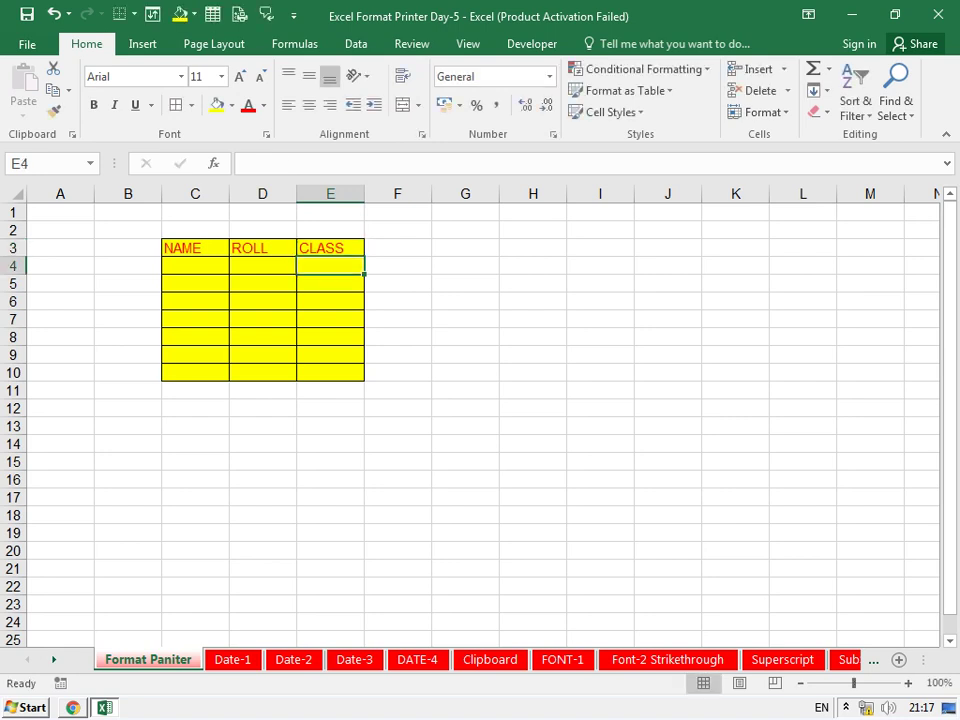
# Use Format Painter to copy C3:E10's format onto G6:I13, K4:M11 and I15:K22.
pyautogui.moveTo(195, 248); pyautogui.dragTo(330, 372)
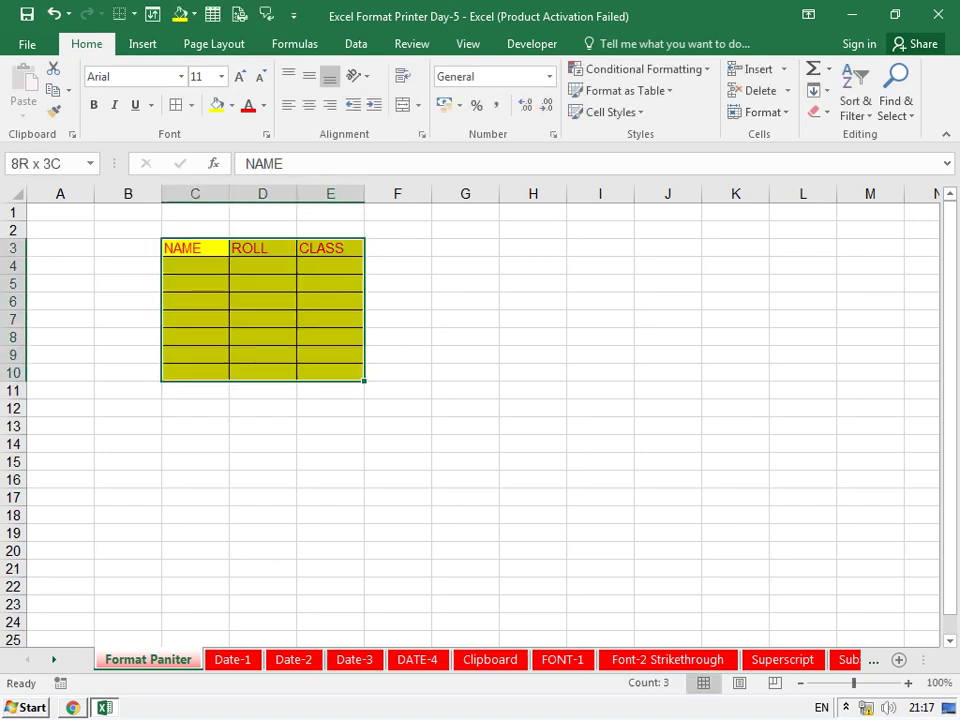
pyautogui.click(53, 111)
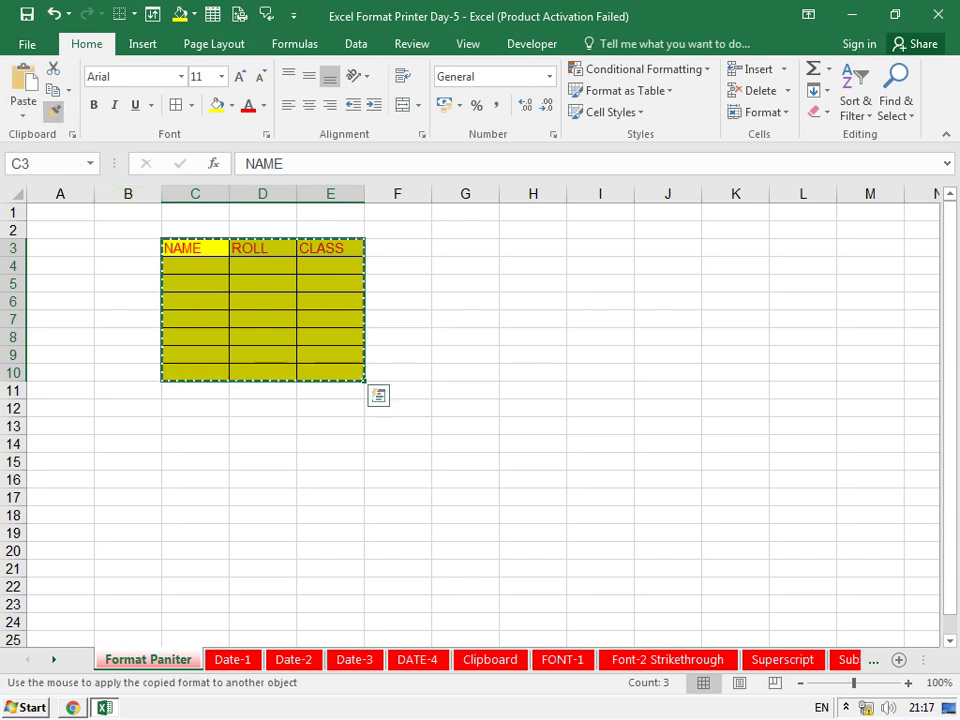
pyautogui.click(465, 301)
pyautogui.click(735, 266)
pyautogui.click(600, 462)
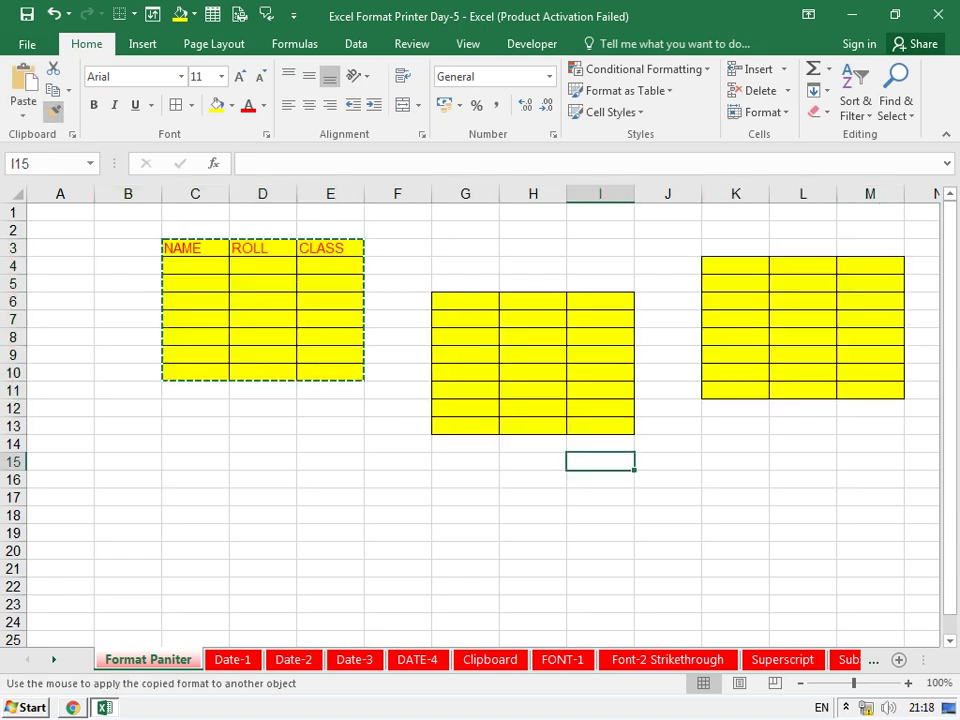
pyautogui.click(262, 479)
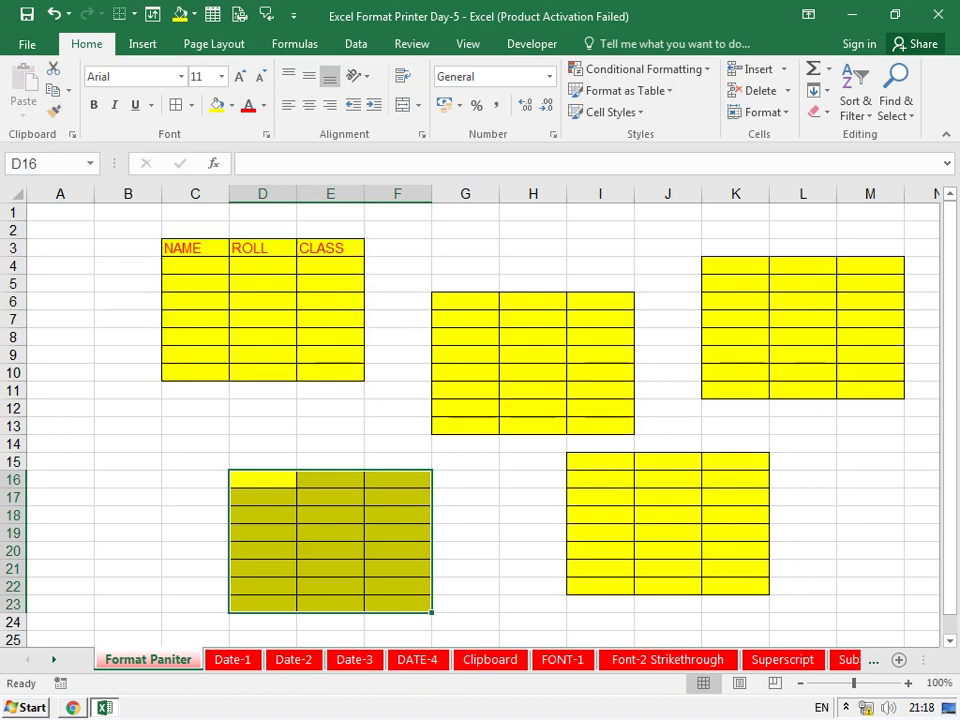
# Paint the C3:E10 table format onto B26:D33.
pyautogui.moveTo(195, 248); pyautogui.dragTo(330, 372)
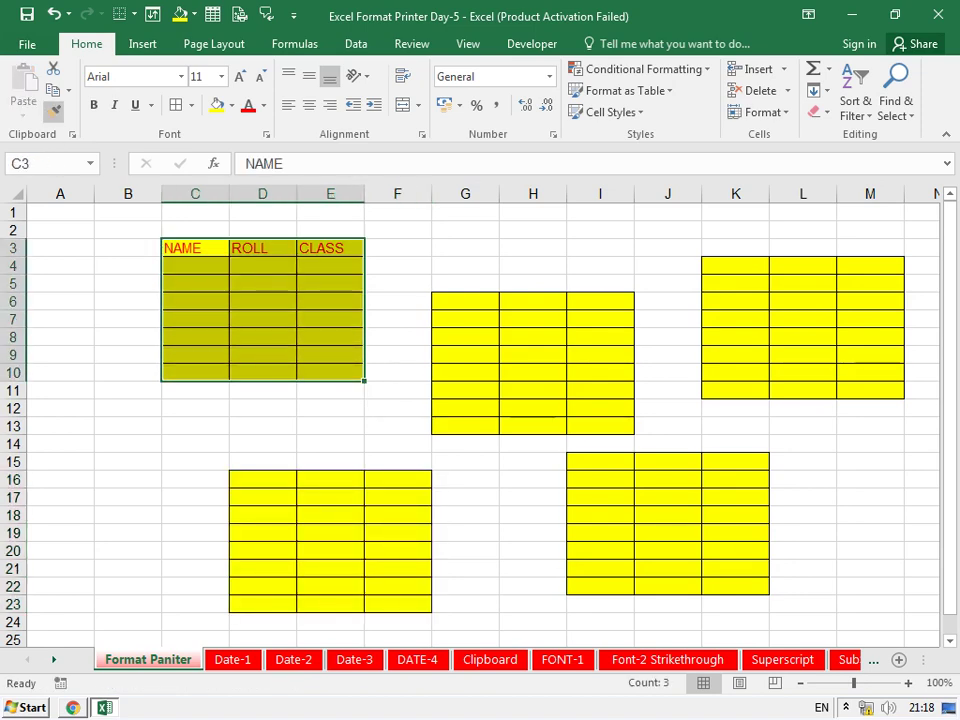
pyautogui.click(53, 111)
pyautogui.scroll(-2, 480, 420)
pyautogui.scroll(-3, 480, 420)
pyautogui.click(128, 390)
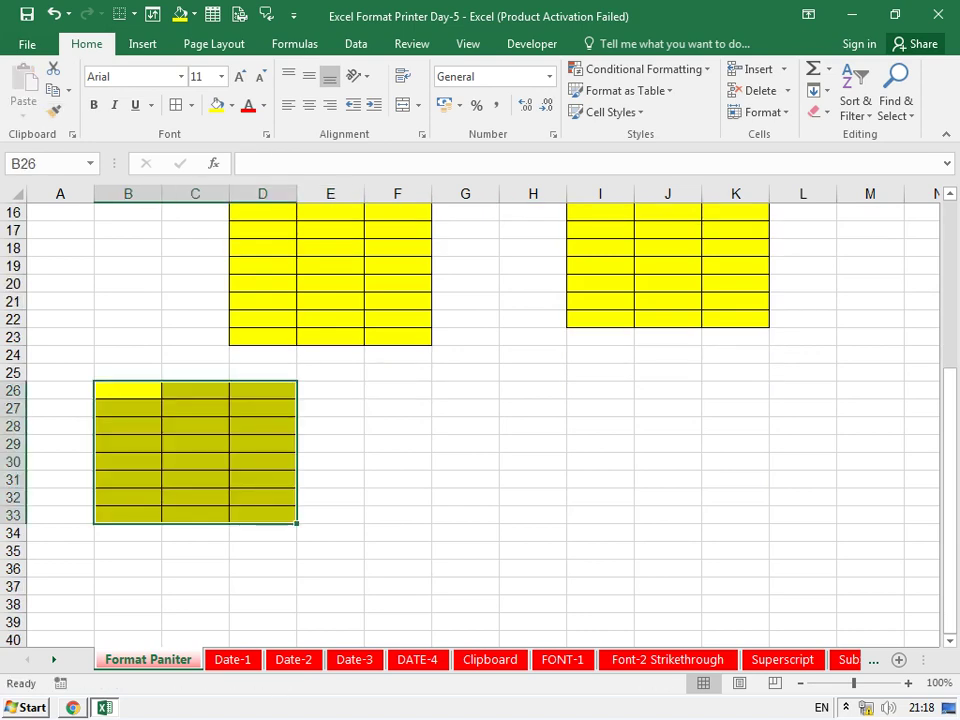
pyautogui.scroll(5, 480, 420)
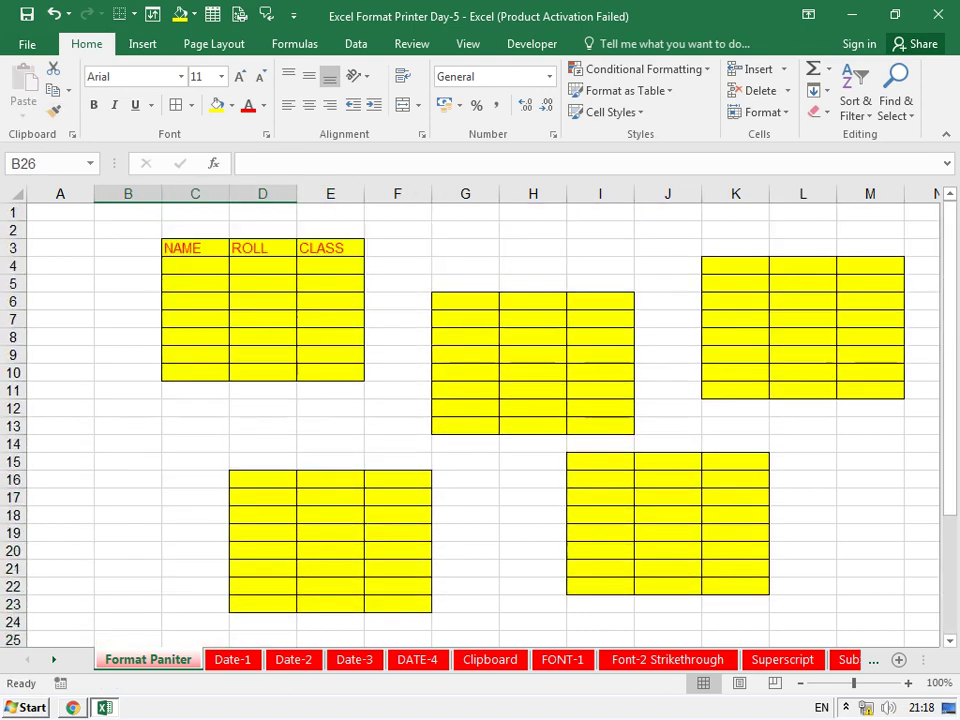
pyautogui.scroll(-4, 480, 420)
# Paint the table format onto G27:I34, C36:E43 and F36:H43.
pyautogui.click(53, 111)
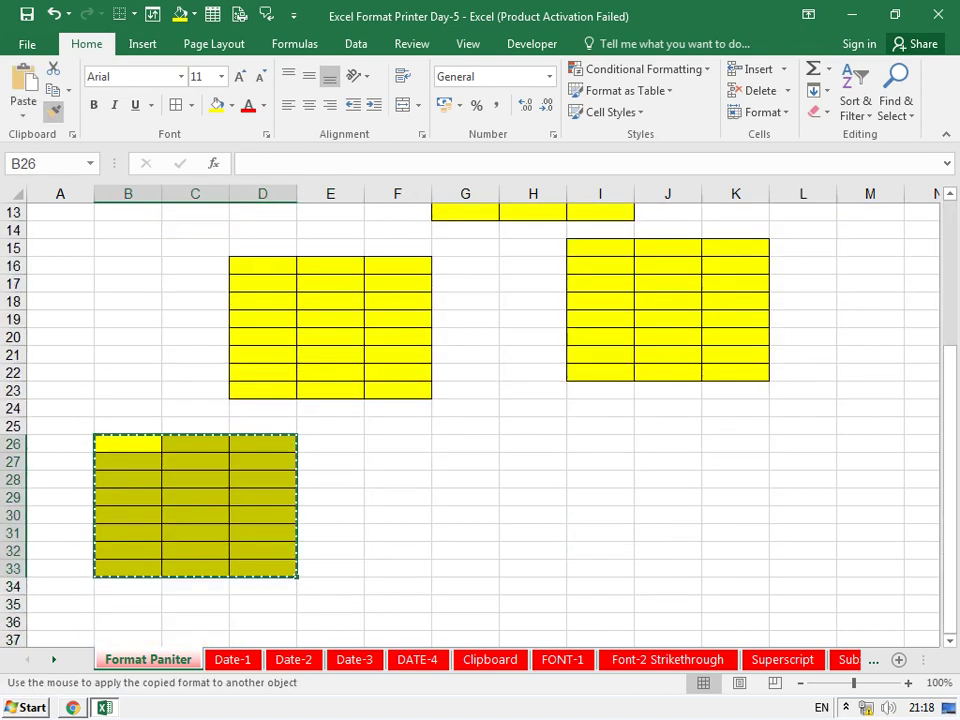
pyautogui.moveTo(465, 461); pyautogui.dragTo(600, 586)
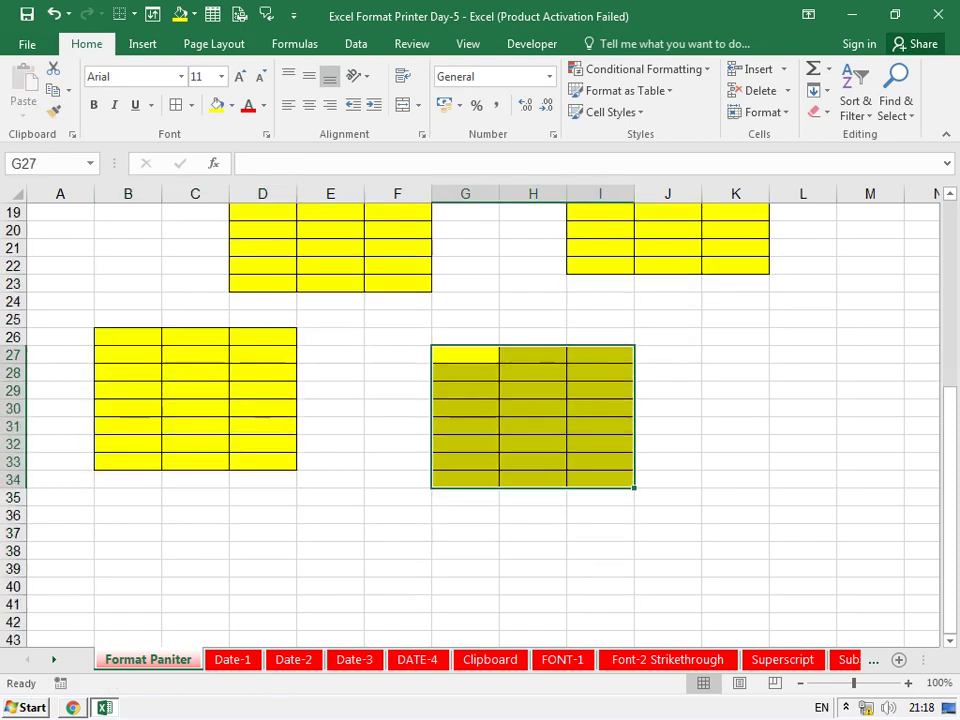
pyautogui.scroll(-2, 480, 420)
pyautogui.click(53, 111)
pyautogui.scroll(-2, 480, 420)
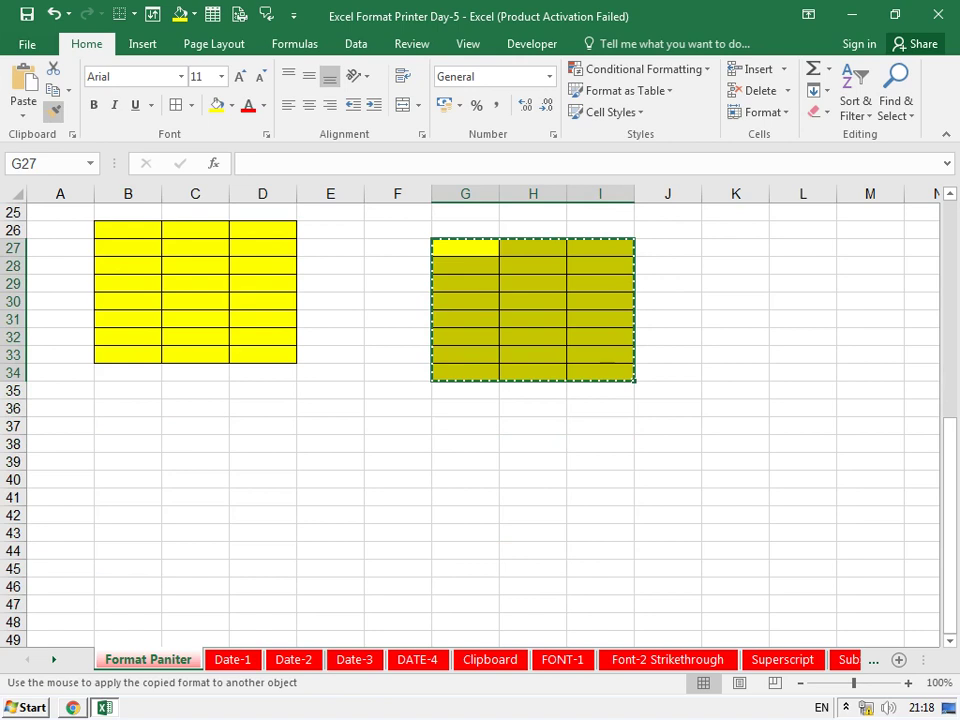
pyautogui.moveTo(195, 407); pyautogui.dragTo(330, 532)
pyautogui.click(53, 111)
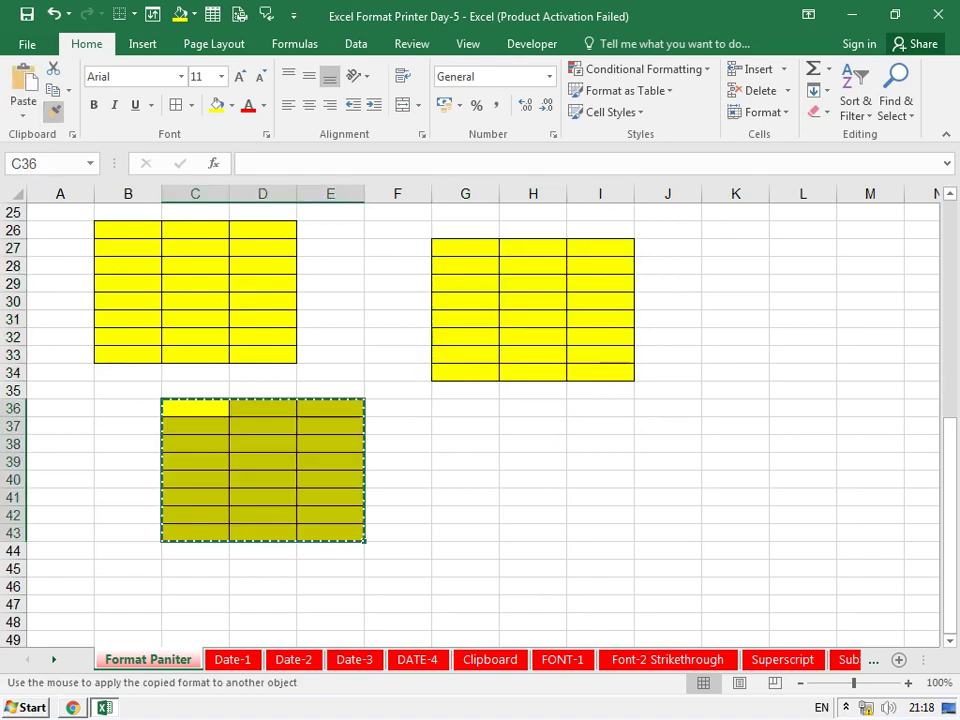
pyautogui.moveTo(397, 407); pyautogui.dragTo(533, 532)
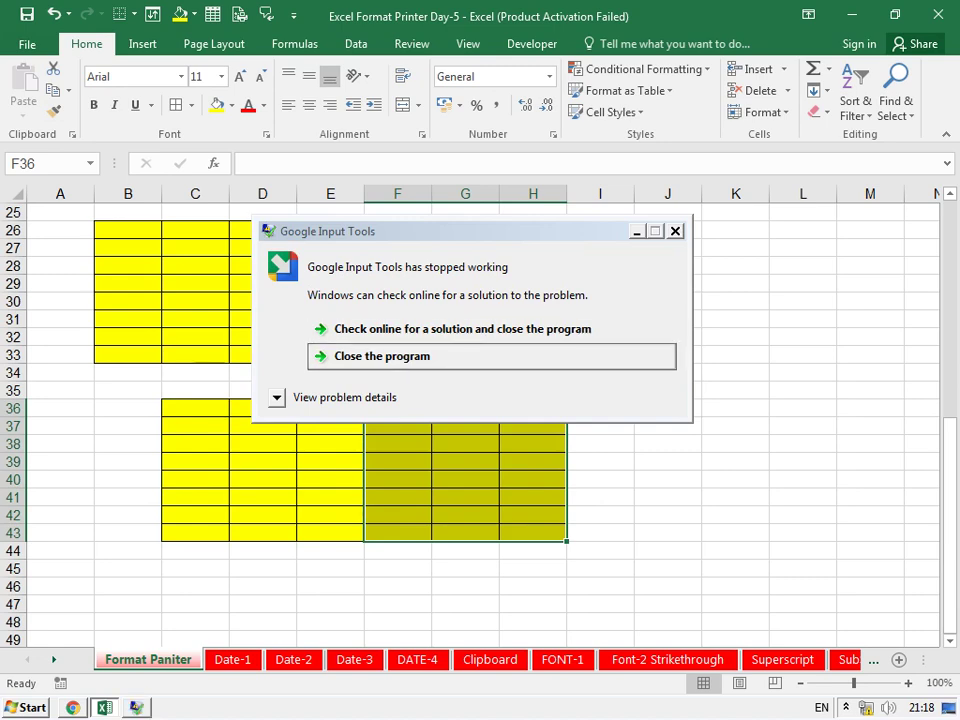
pyautogui.scroll(-4, 480, 420)
# Dismiss the Google Input Tools error, then merge C51:I52 and enter a vertically centred NAME.
pyautogui.click(262, 407)
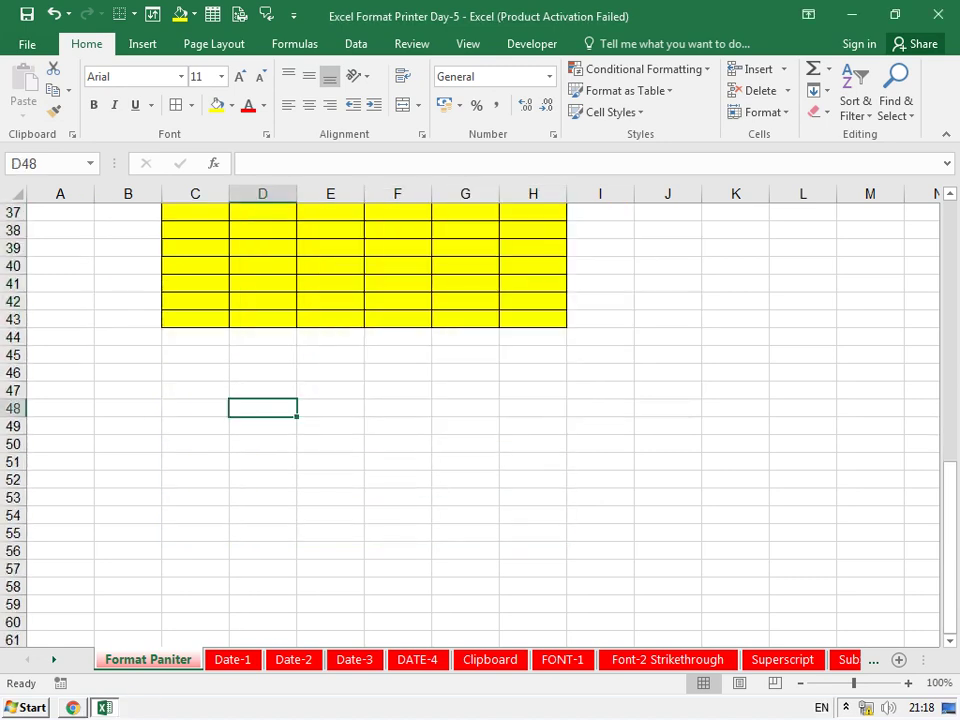
pyautogui.scroll(-3, 480, 420)
pyautogui.moveTo(195, 301); pyautogui.dragTo(465, 354)
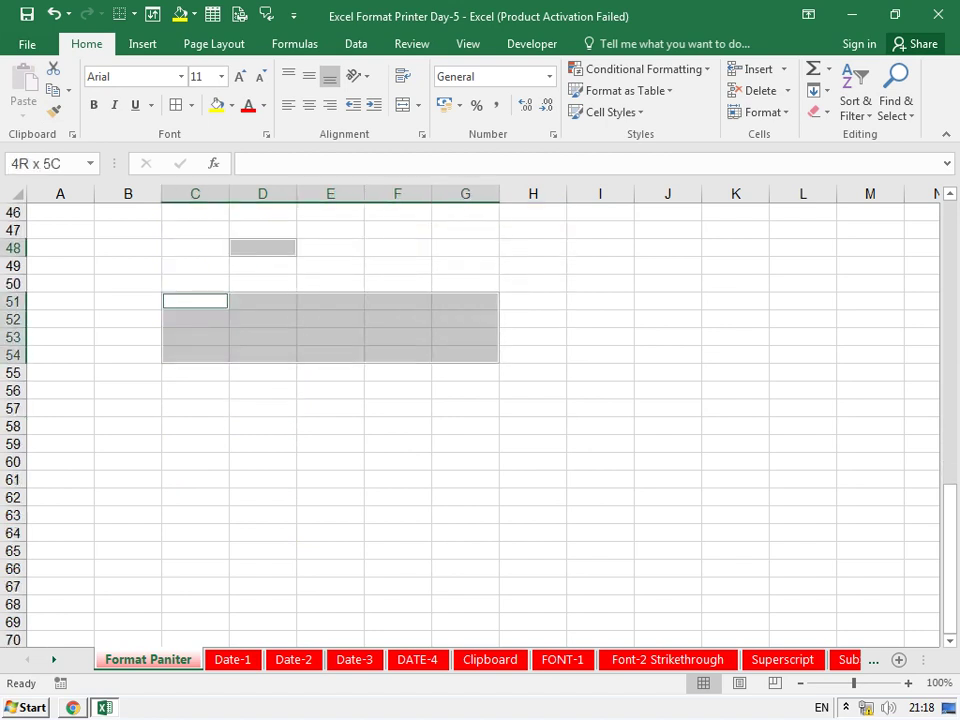
pyautogui.moveTo(195, 301); pyautogui.dragTo(600, 319)
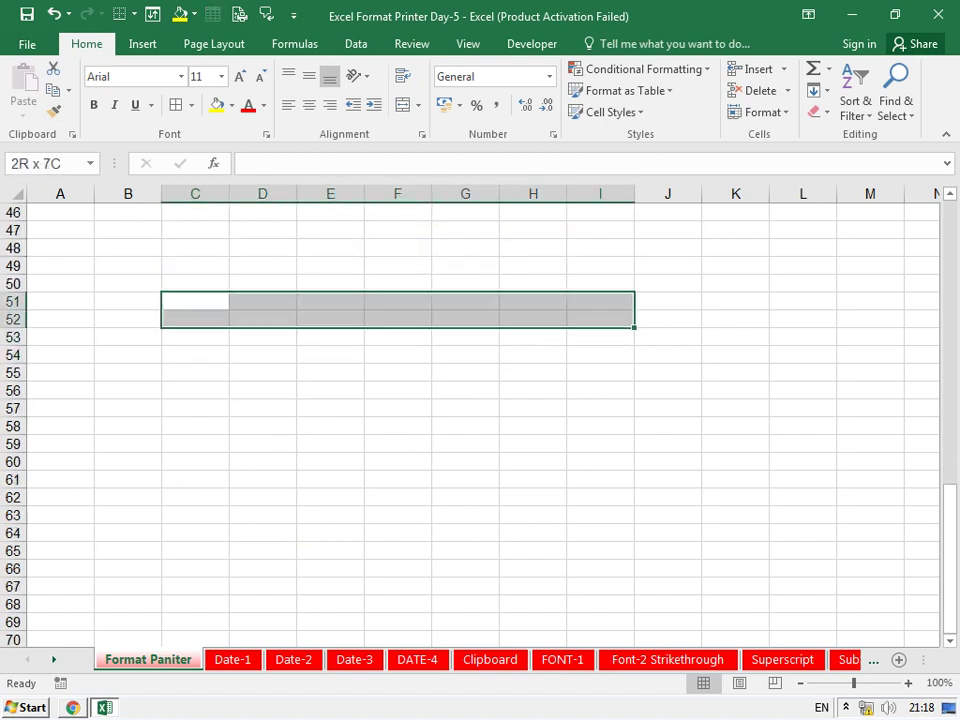
pyautogui.click(403, 105)
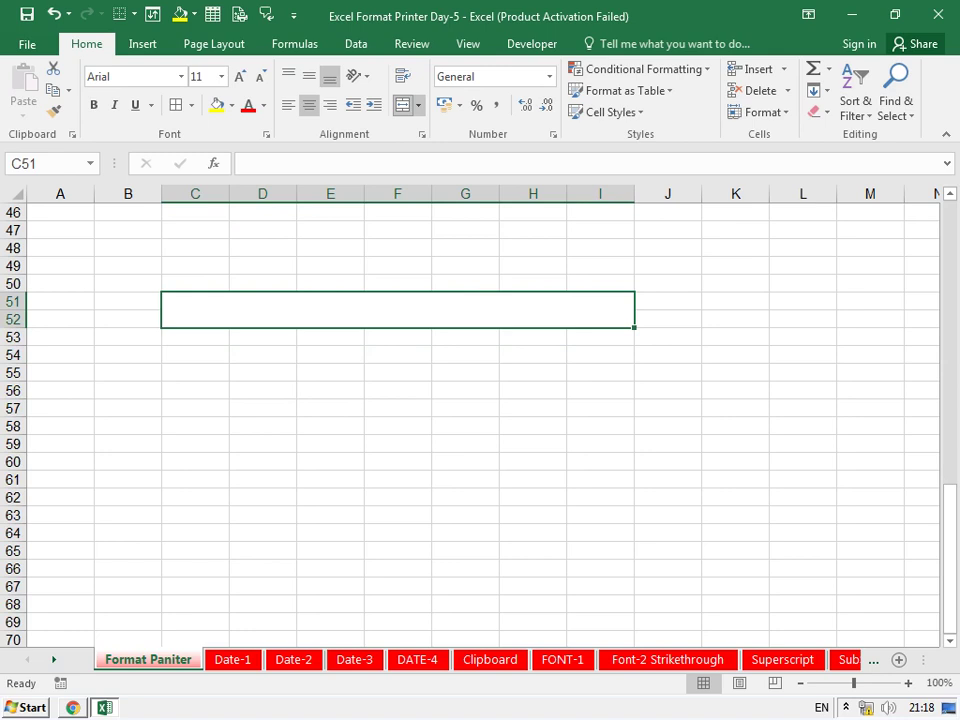
pyautogui.write('NAME')
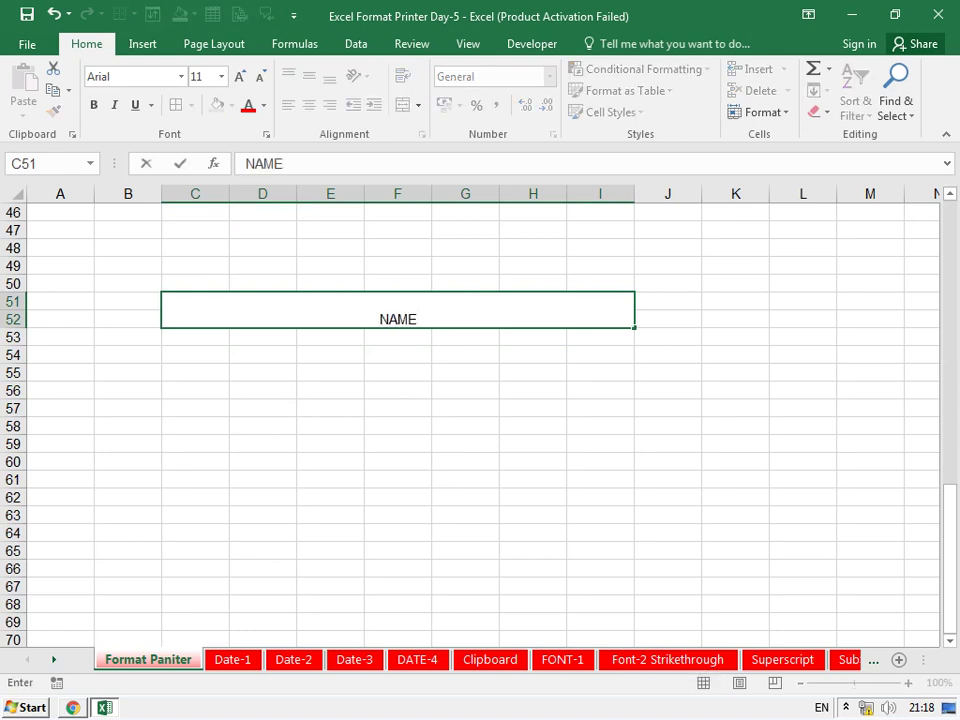
pyautogui.hotkey('ctrl', 'Return')
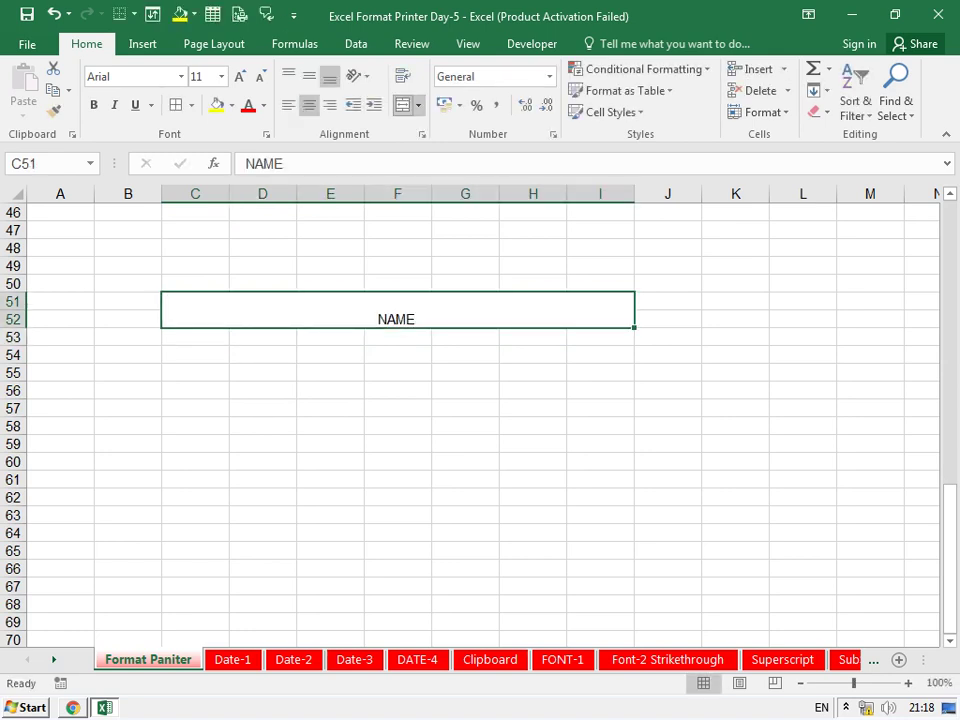
pyautogui.click(309, 76)
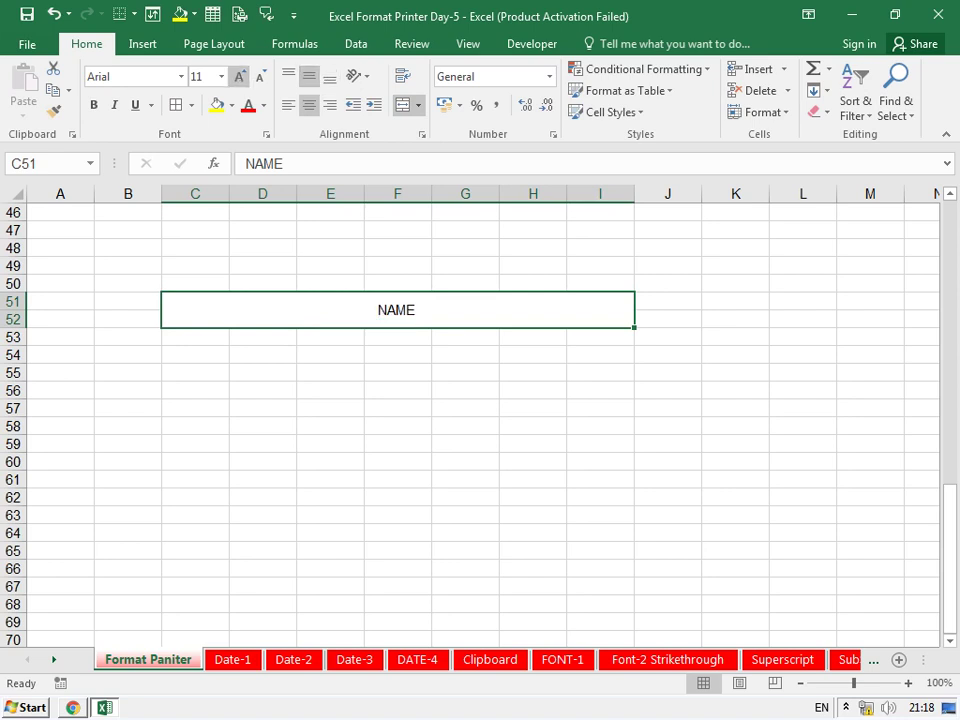
# Format the merged NAME cell bold at 22 pt, with red text on a yellow fill.
pyautogui.hotkey('ctrl', 'b')
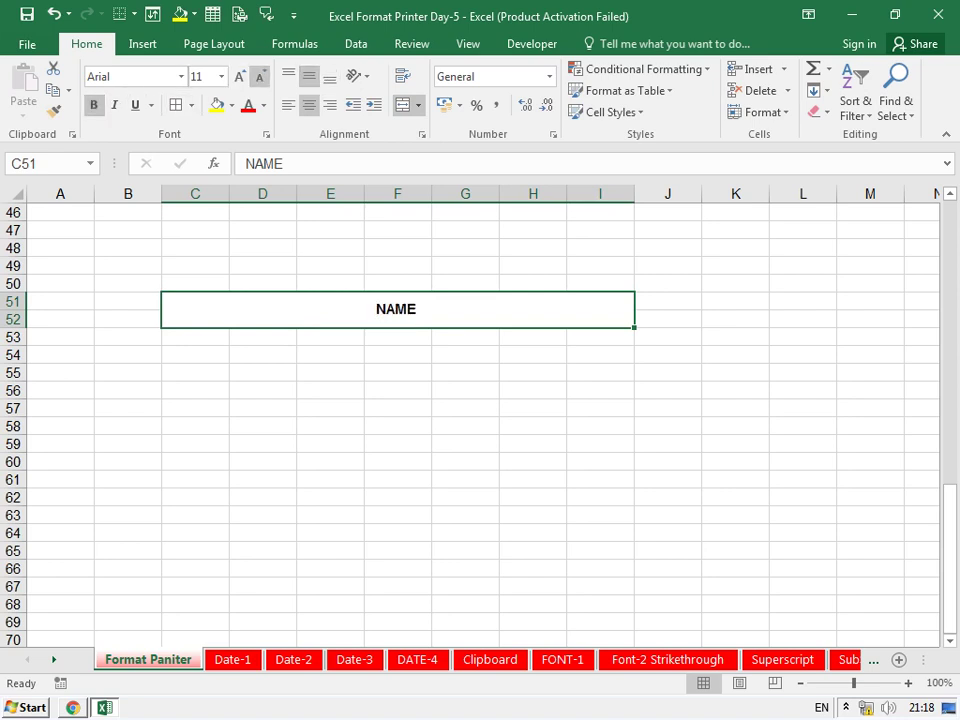
pyautogui.hotkey('ctrl', 'shift', '.')
pyautogui.hotkey('ctrl', 'shift', '.')
pyautogui.hotkey('ctrl', 'shift', '.')
pyautogui.hotkey('ctrl', 'shift', '.')
pyautogui.hotkey('ctrl', 'shift', '.')
pyautogui.hotkey('ctrl', 'shift', '.')
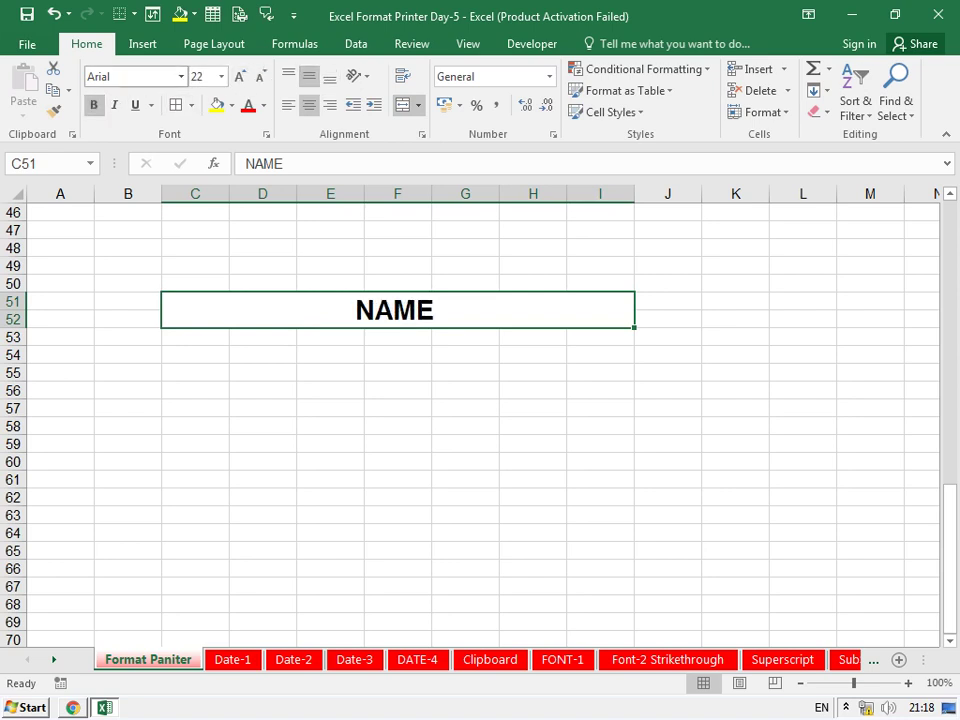
pyautogui.click(181, 76)
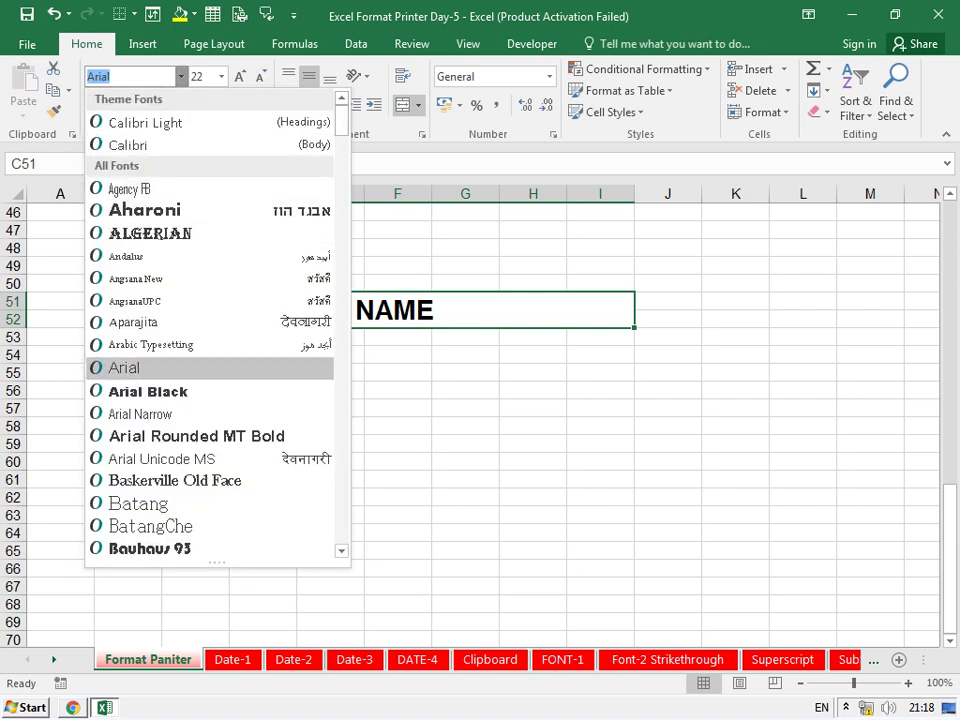
pyautogui.press('Escape')
pyautogui.click(216, 105)
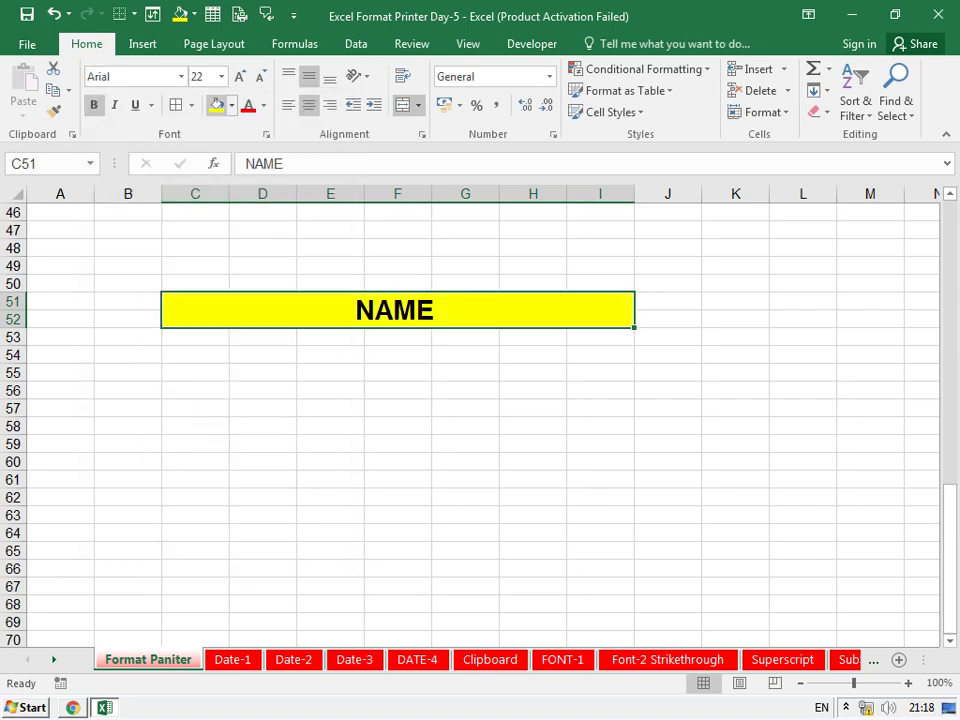
pyautogui.click(248, 105)
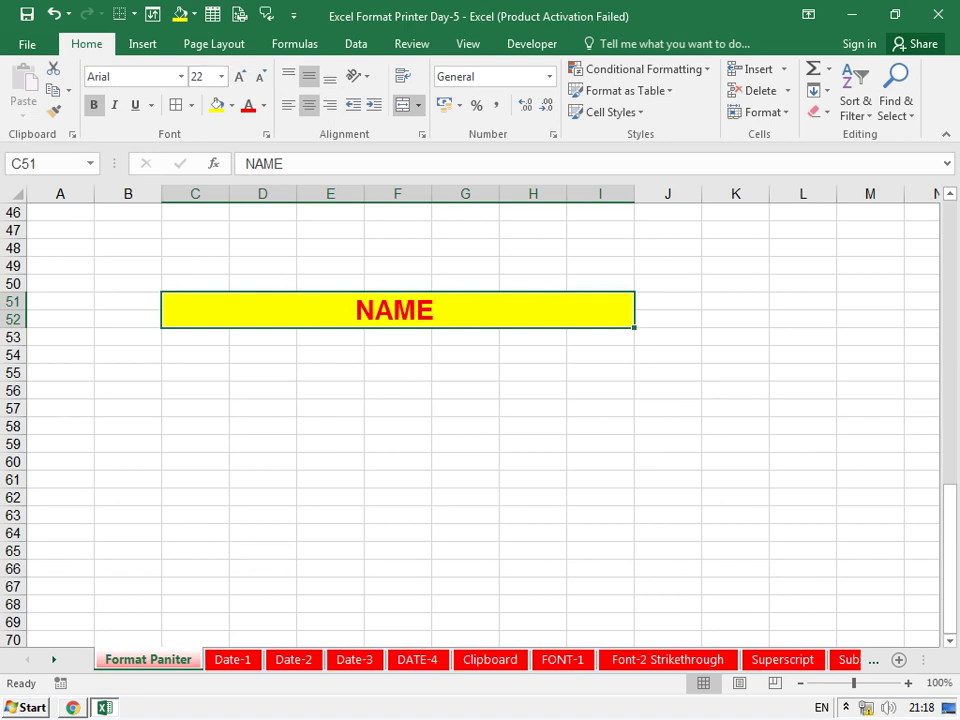
pyautogui.click(262, 372)
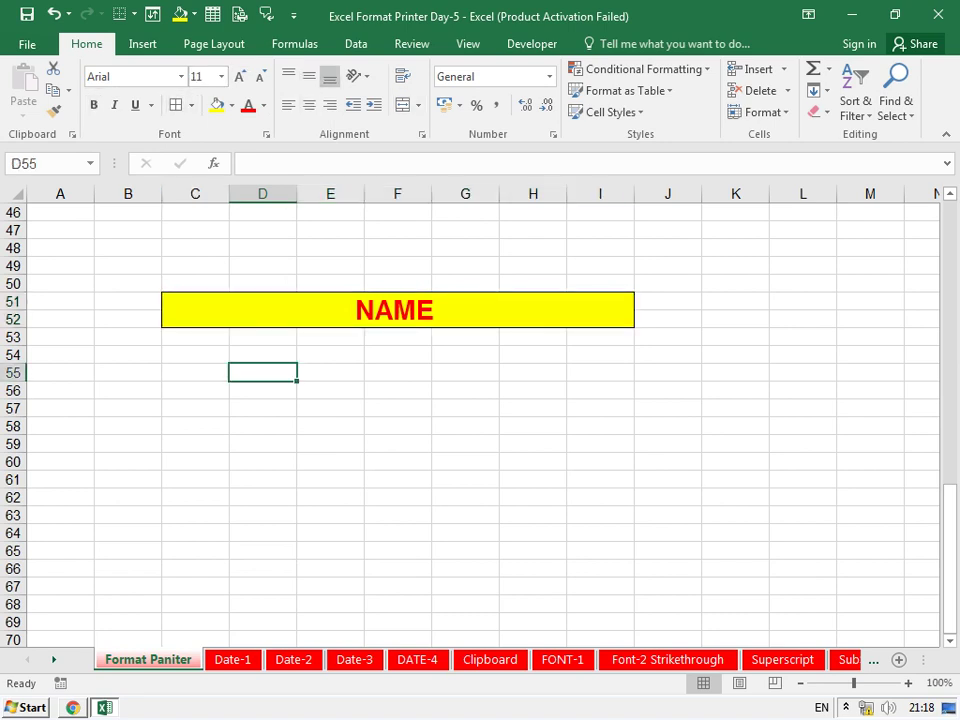
# Paint the C51 heading format onto C55:I56 and C58:I59.
pyautogui.click(195, 372)
pyautogui.click(395, 310)
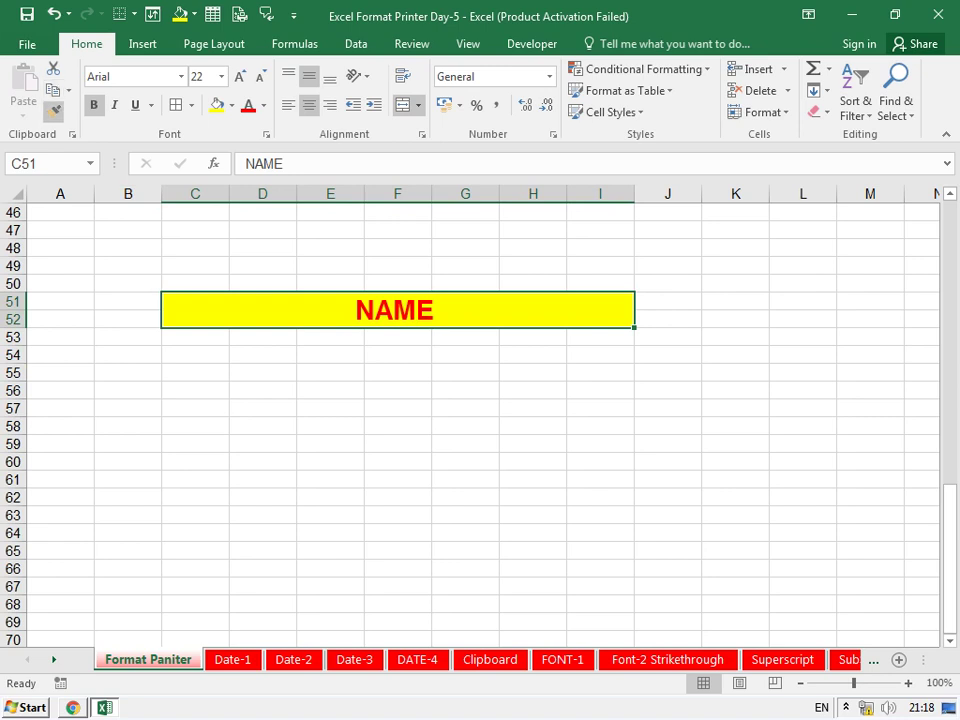
pyautogui.click(54, 111)
pyautogui.click(195, 372)
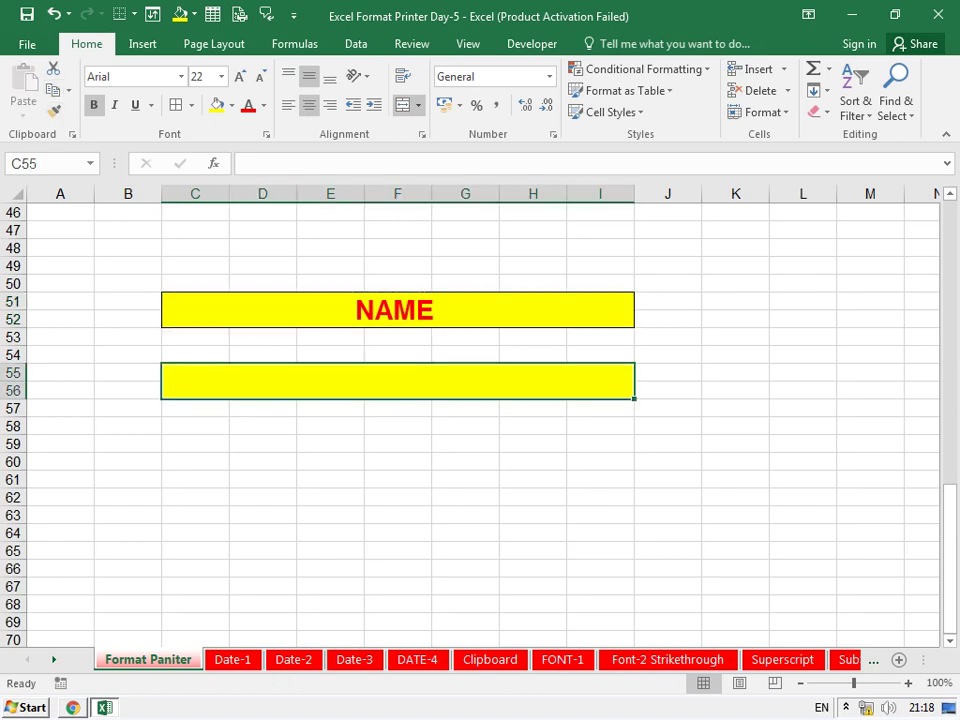
pyautogui.click(54, 111)
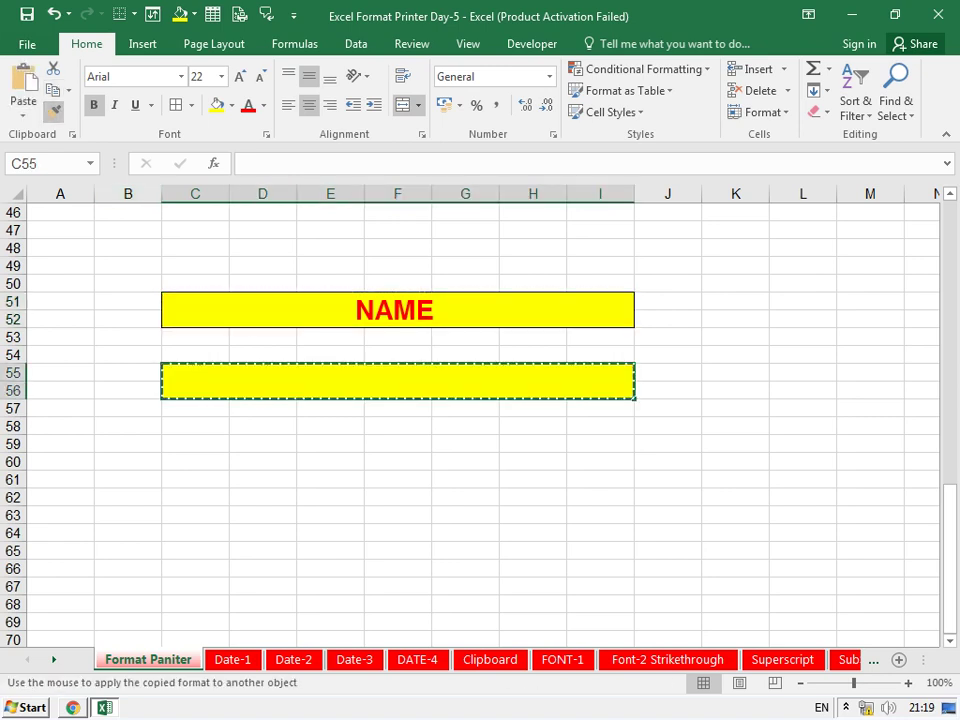
pyautogui.click(195, 426)
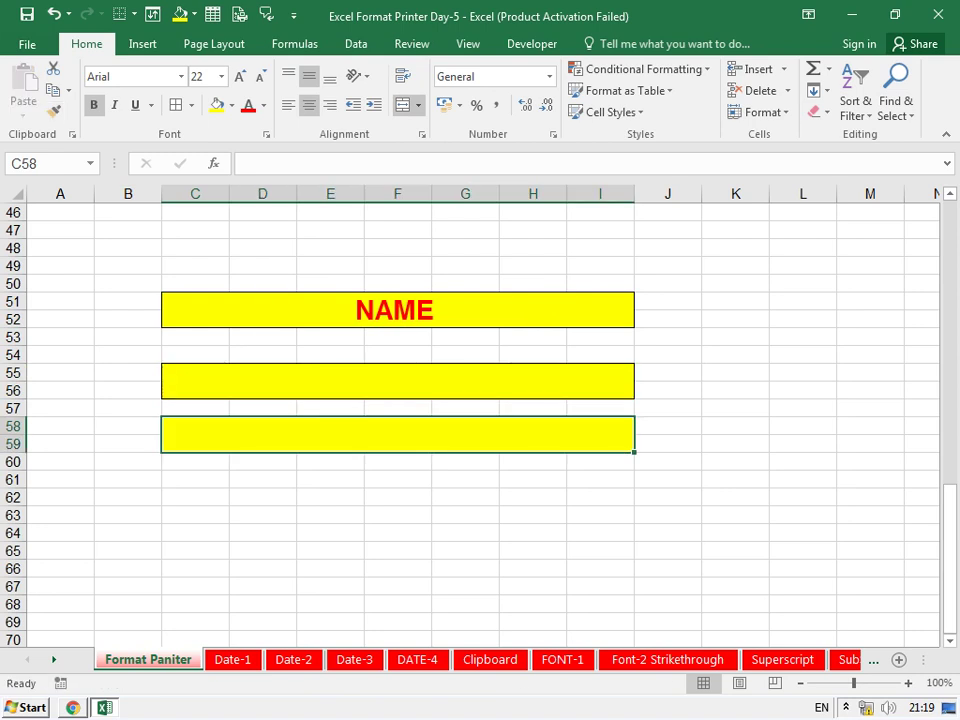
pyautogui.click(54, 111)
# Paint the banner format onto C61:I62, C64:I65, C67:I68, C71:I72 and K51.
pyautogui.scroll(-2, 400, 420)
pyautogui.click(195, 372)
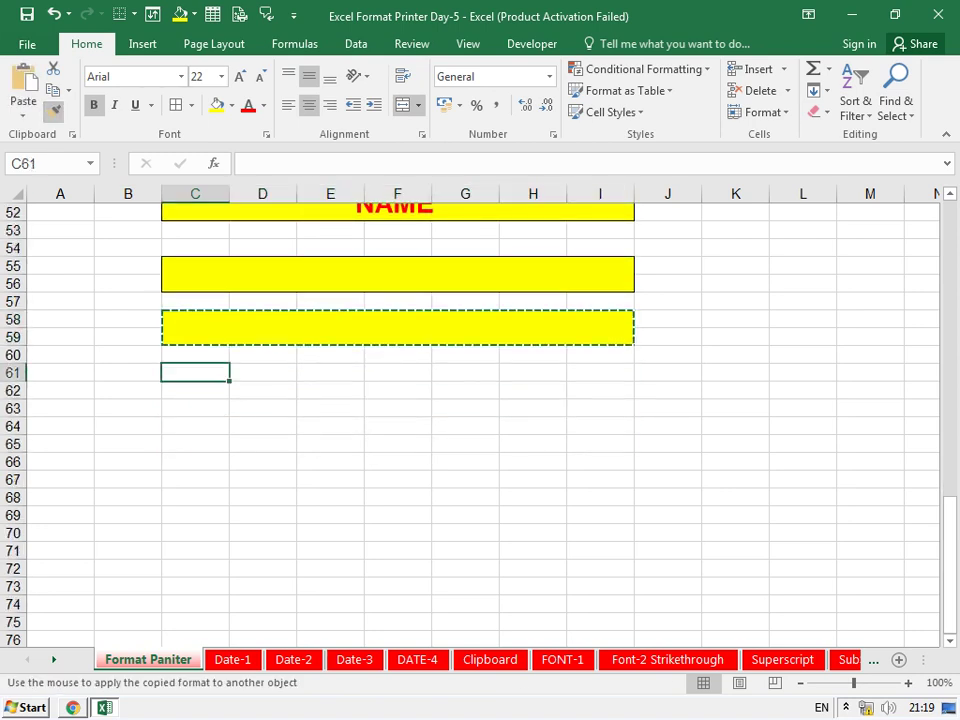
pyautogui.click(195, 425)
pyautogui.click(195, 480)
pyautogui.click(195, 551)
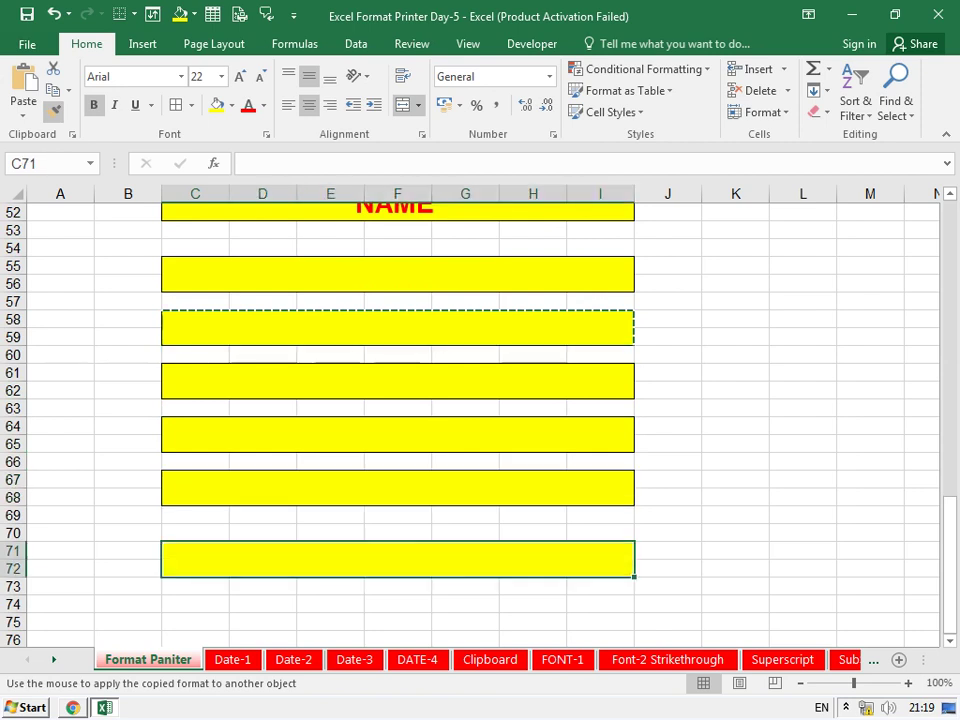
pyautogui.scroll(3, 400, 420)
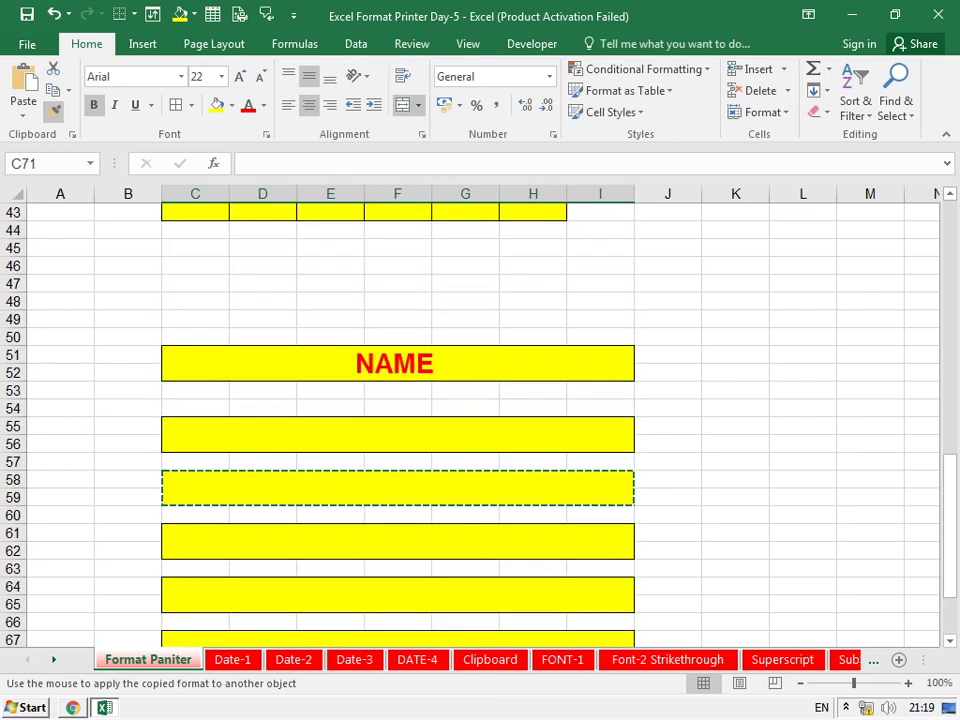
pyautogui.click(735, 363)
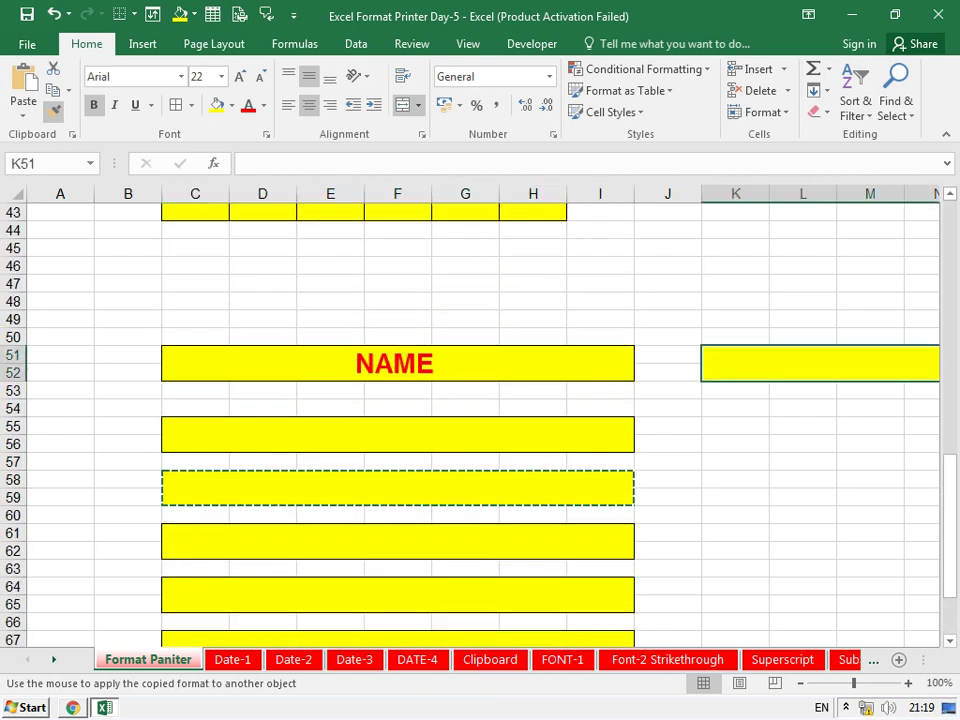
pyautogui.press('Escape')
# Label the banners at C55, C58, C61 and C64 NAME, NAME, ROLL and CLASS.
pyautogui.click(395, 434)
pyautogui.write('NAME')
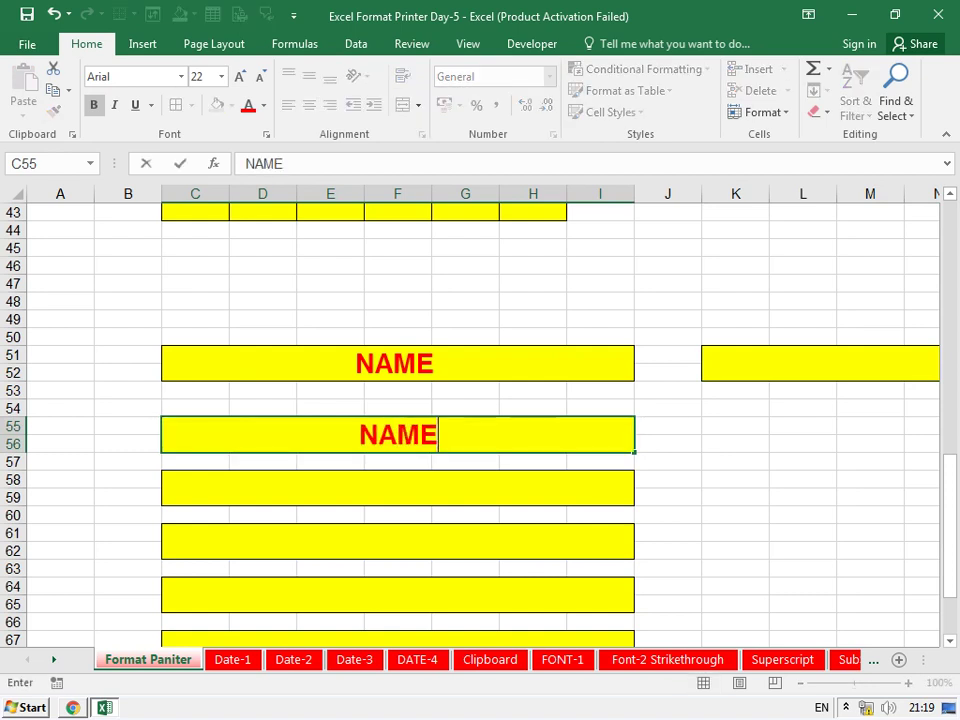
pyautogui.click(395, 487)
pyautogui.write('N')
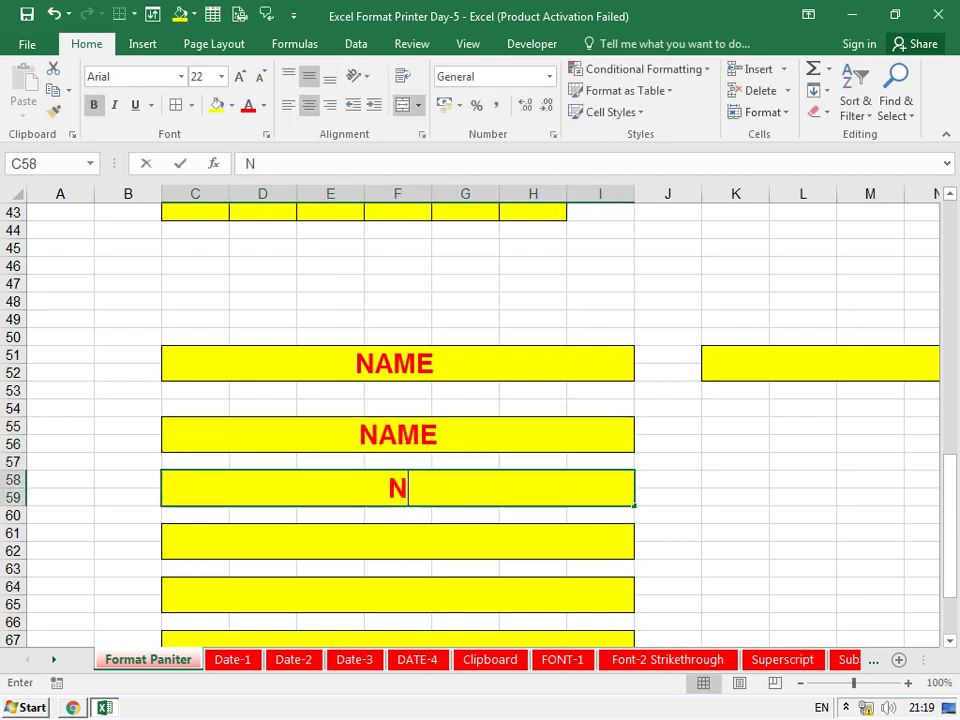
pyautogui.write('AME')
pyautogui.press('Return')
pyautogui.click(395, 541)
pyautogui.write('ROLL')
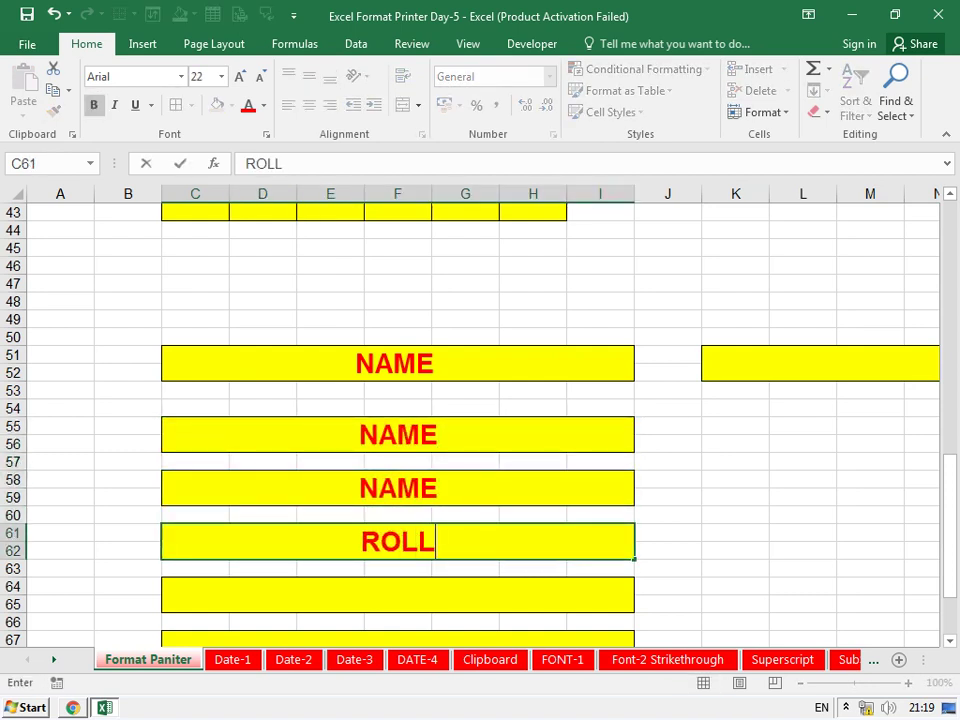
pyautogui.click(395, 594)
pyautogui.write('CAL')
pyautogui.press('BackSpace')
pyautogui.press('BackSpace')
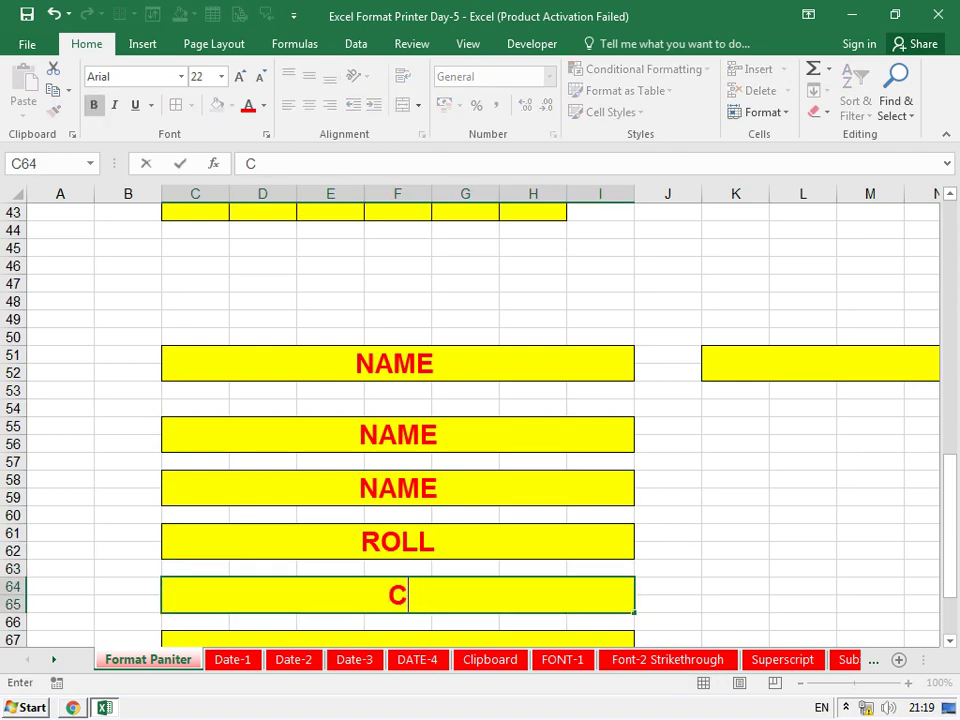
pyautogui.write('LASS')
pyautogui.press('Return')
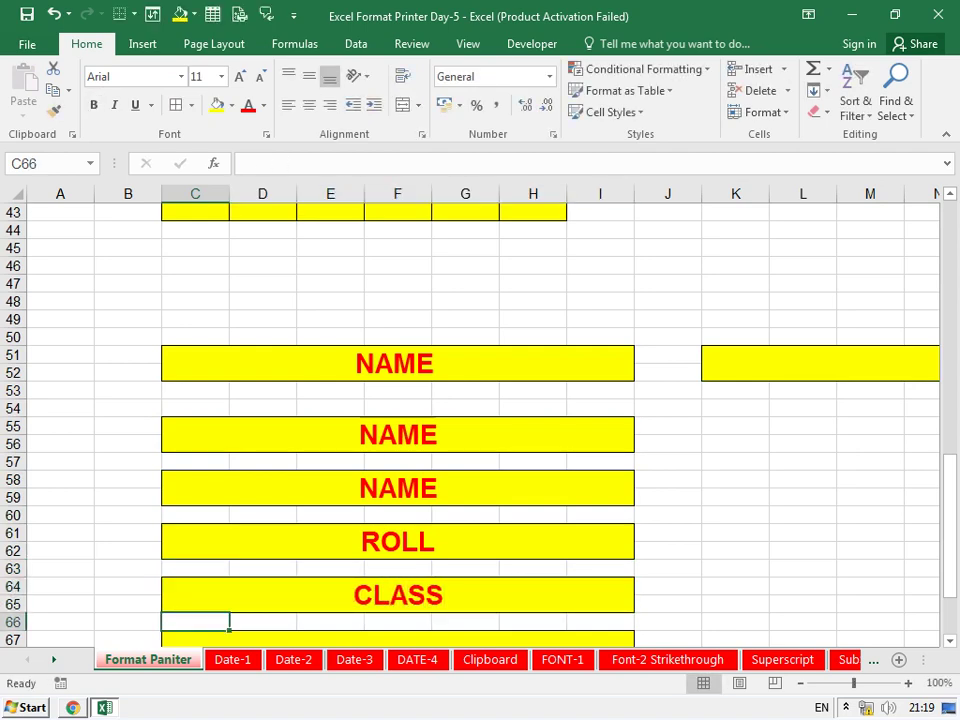
# Review the labelled banners and select the NAME heading in C51.
pyautogui.scroll(-3, 480, 420)
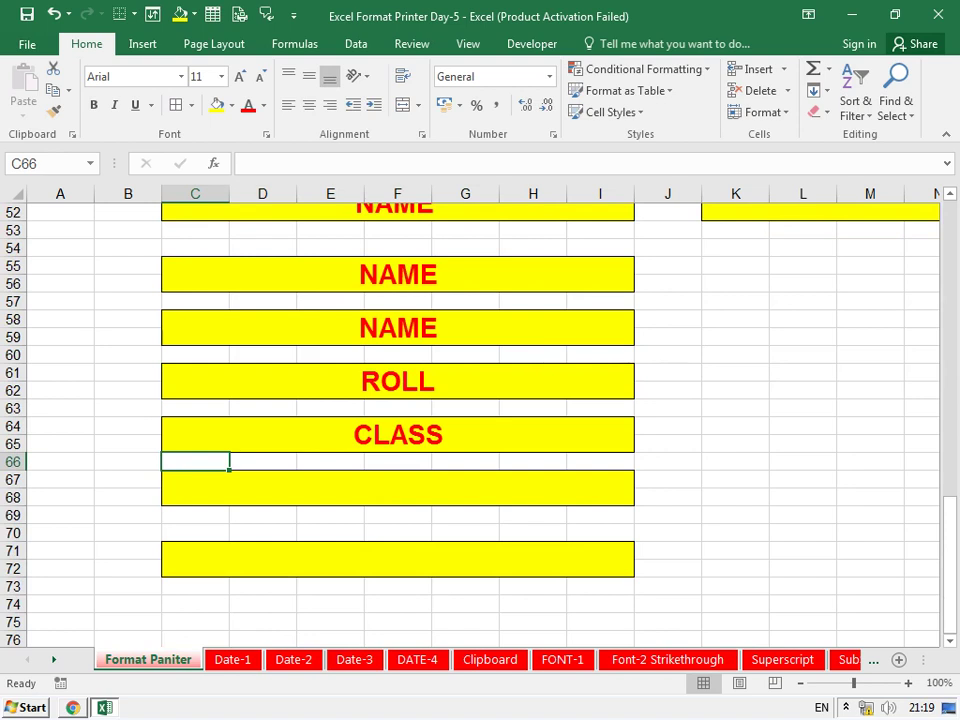
pyautogui.scroll(3, 480, 420)
pyautogui.click(397, 363)
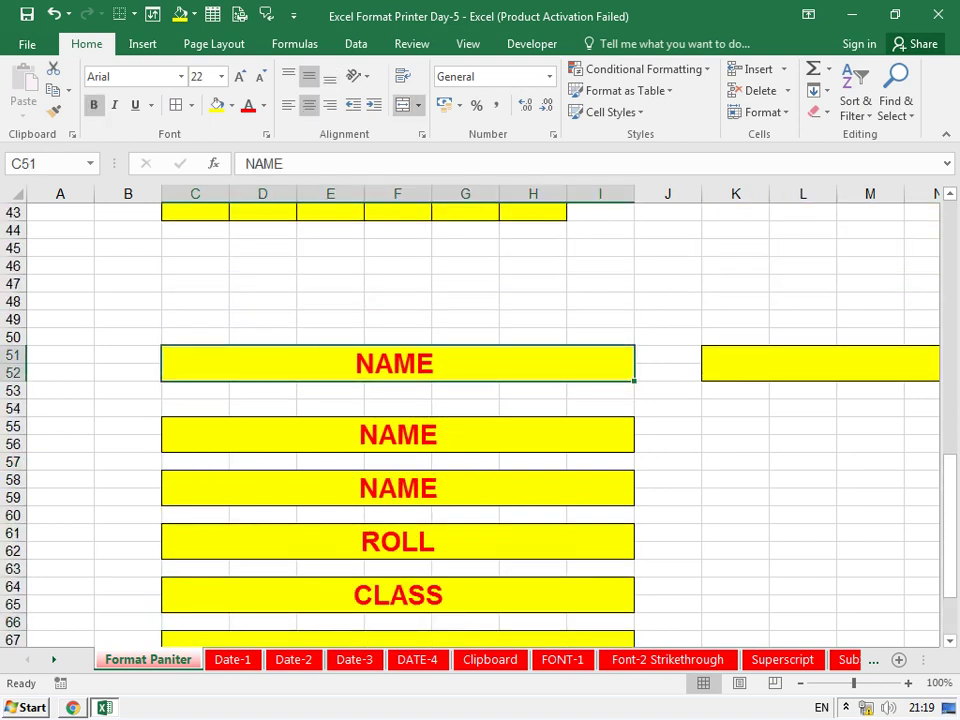
pyautogui.scroll(-3, 480, 420)
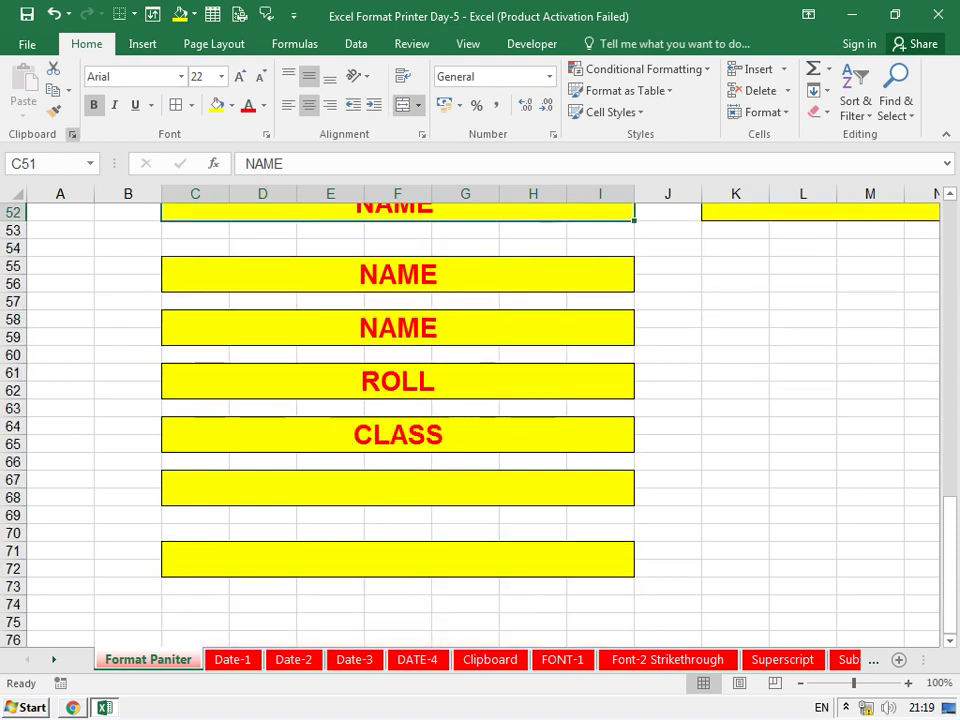
pyautogui.scroll(-1, 480, 420)
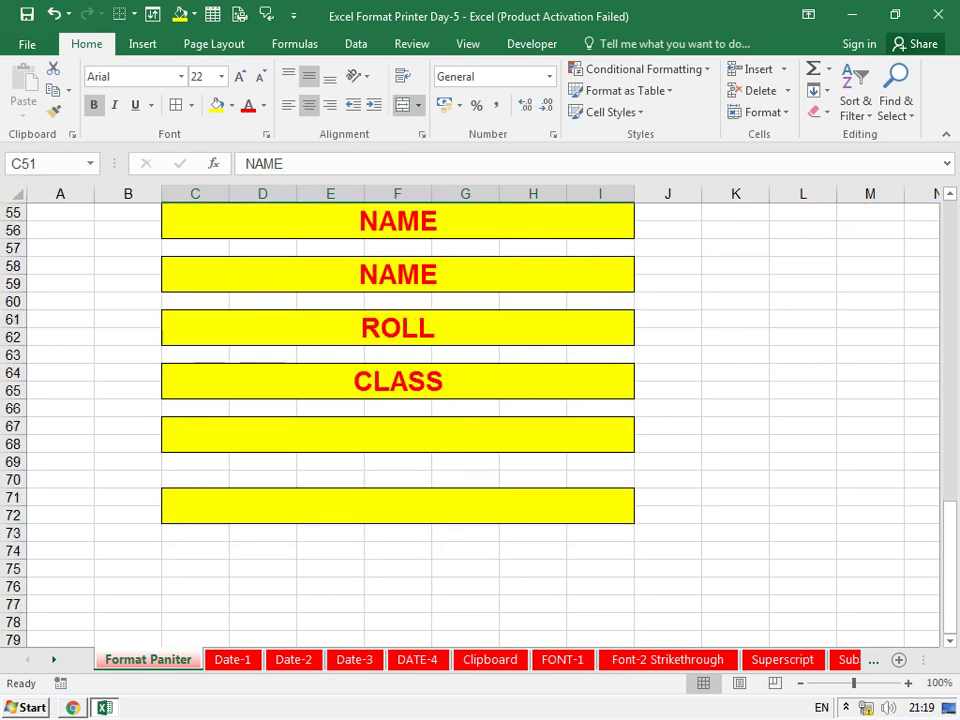
# Look over the Date-1 sales data and the empty Clipboard sheet.
pyautogui.hotkey('ctrl', 'pagedown')
pyautogui.moveTo(70, 230); pyautogui.dragTo(148, 230)
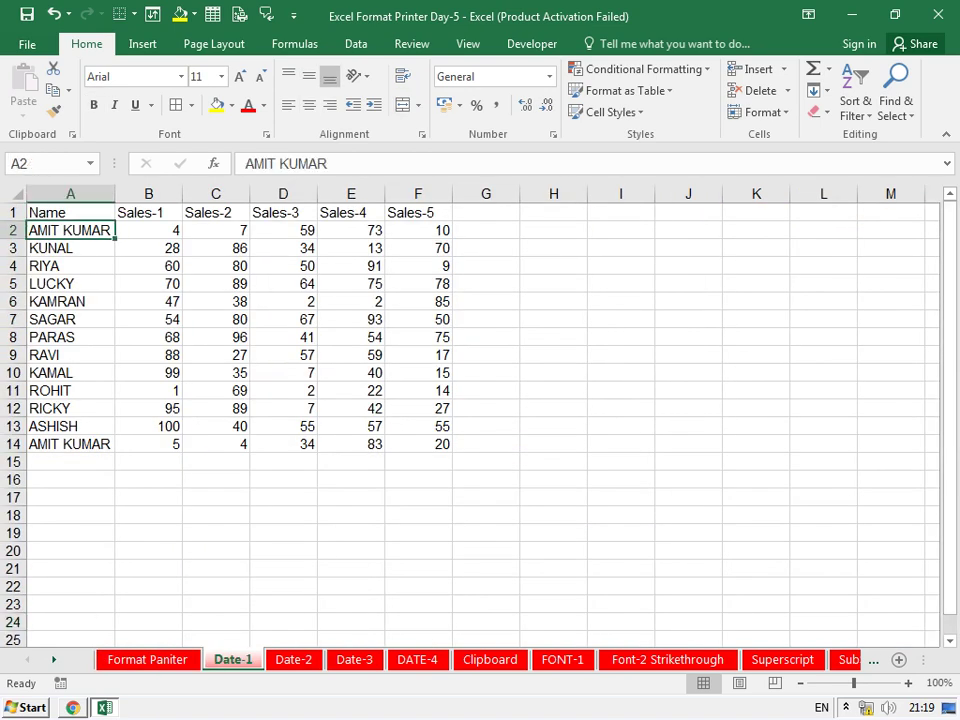
pyautogui.scroll(-1, 480, 420)
pyautogui.scroll(1, 480, 420)
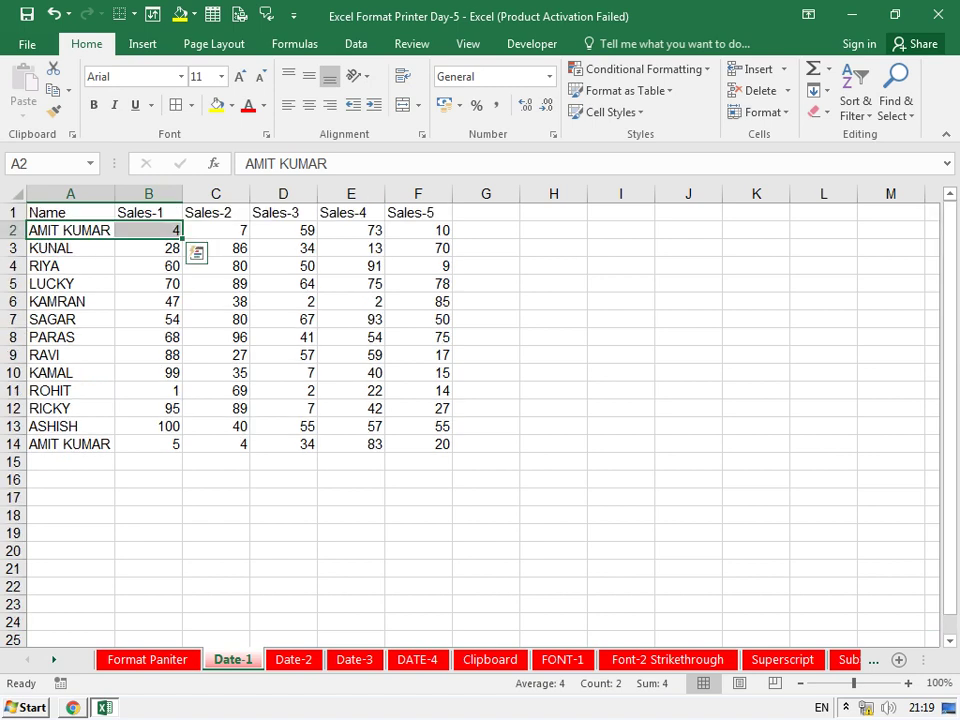
pyautogui.click(490, 659)
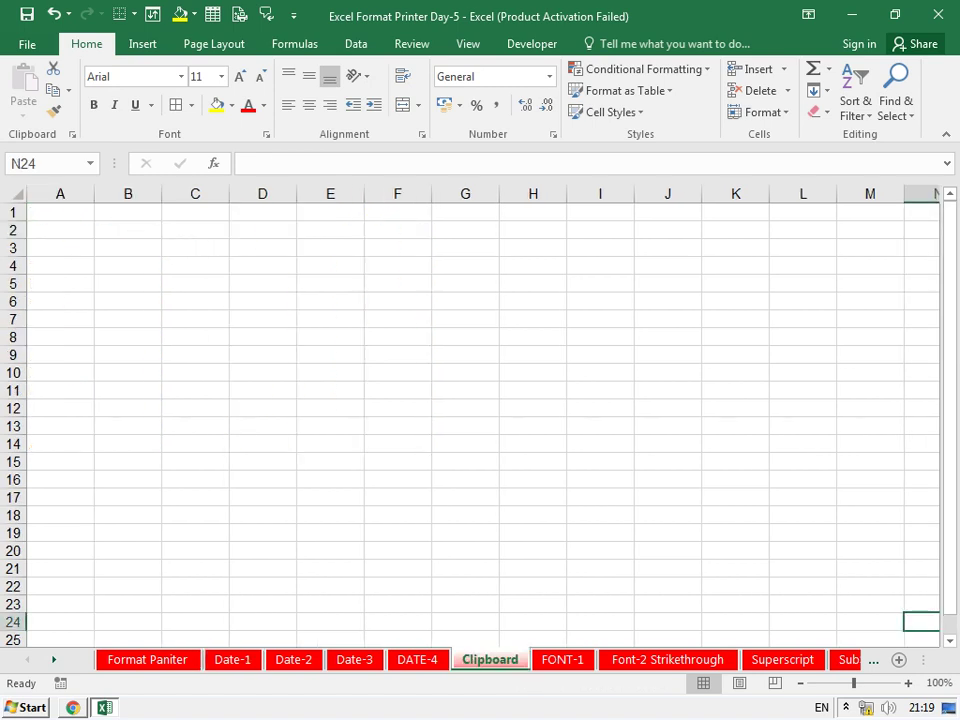
pyautogui.hotkey('ctrl', 'Home')
pyautogui.press('Down')
pyautogui.press('Down')
pyautogui.press('Down')
pyautogui.press('Down')
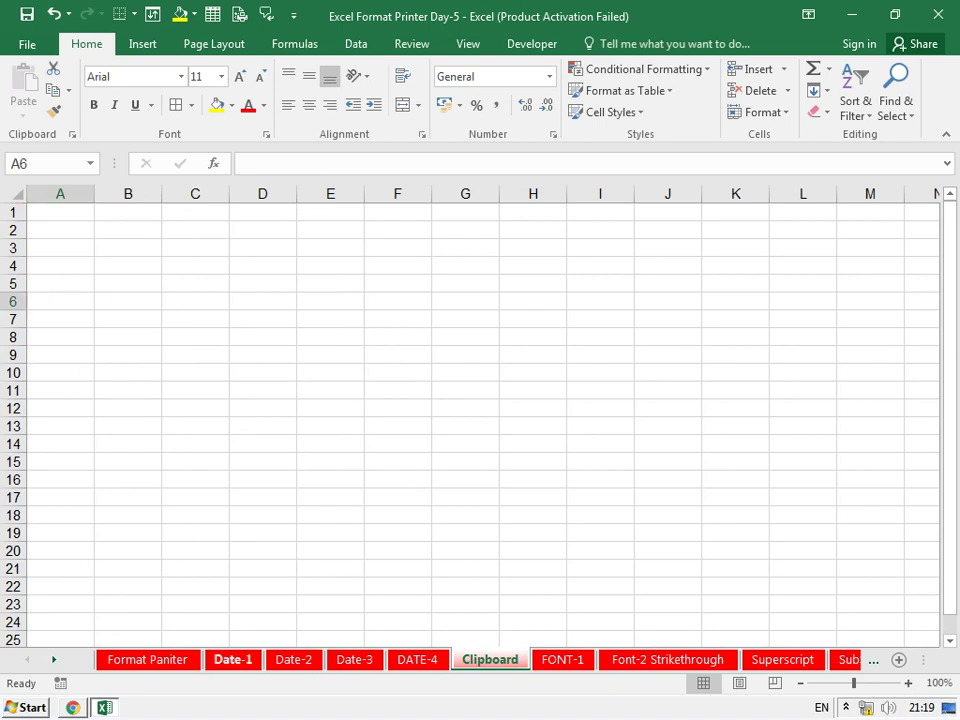
# Copy the Date-1 table A1:F13 and paste it at A1 on the Clipboard sheet.
pyautogui.click(232, 659)
pyautogui.moveTo(45, 212); pyautogui.dragTo(430, 426)
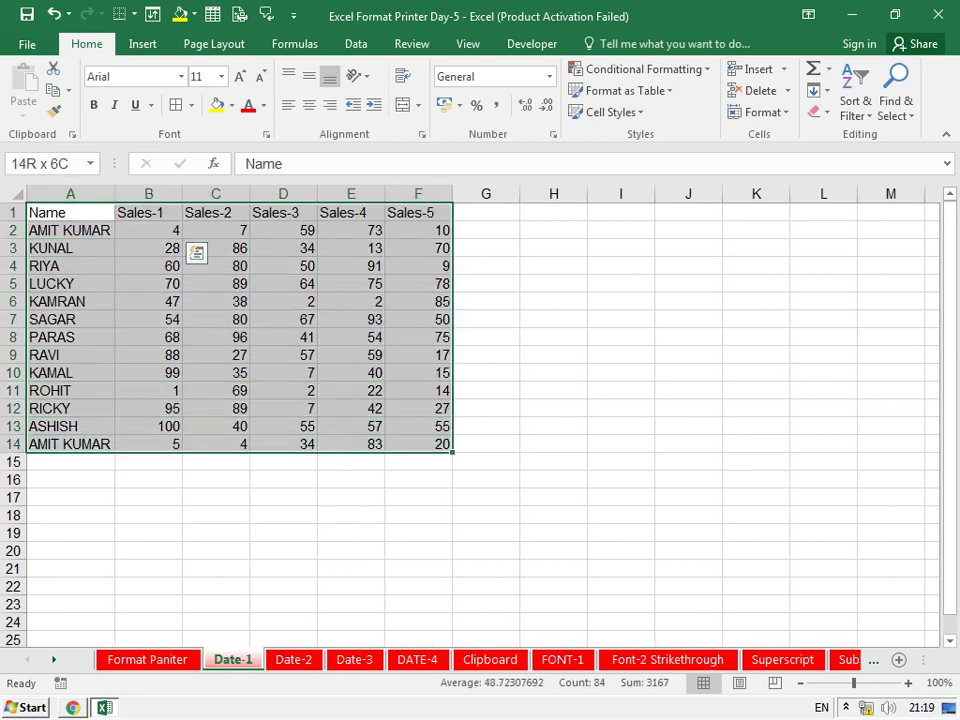
pyautogui.rightClick(392, 290)
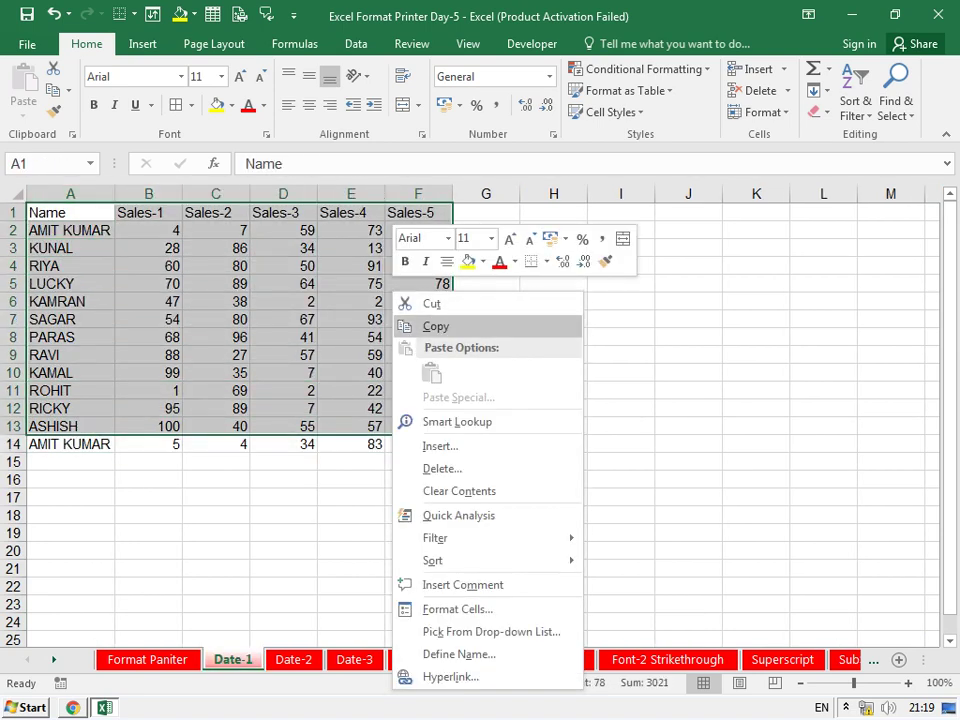
pyautogui.click(436, 326)
pyautogui.click(490, 659)
pyautogui.press('Up')
pyautogui.press('Up')
pyautogui.press('Up')
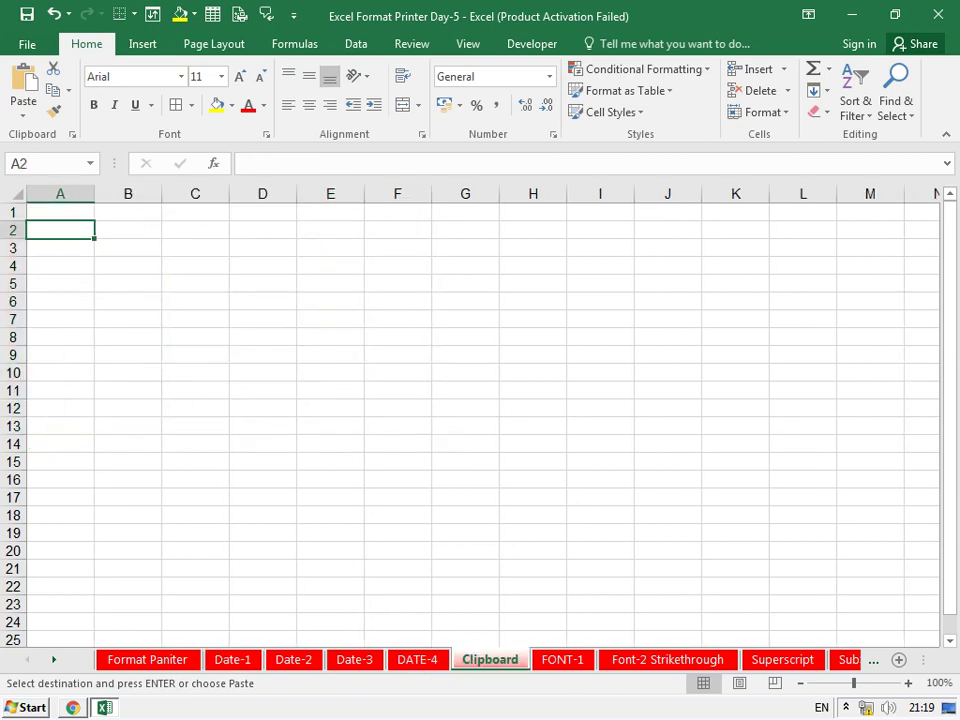
pyautogui.press('Up')
pyautogui.hotkey('ctrl', 'v')
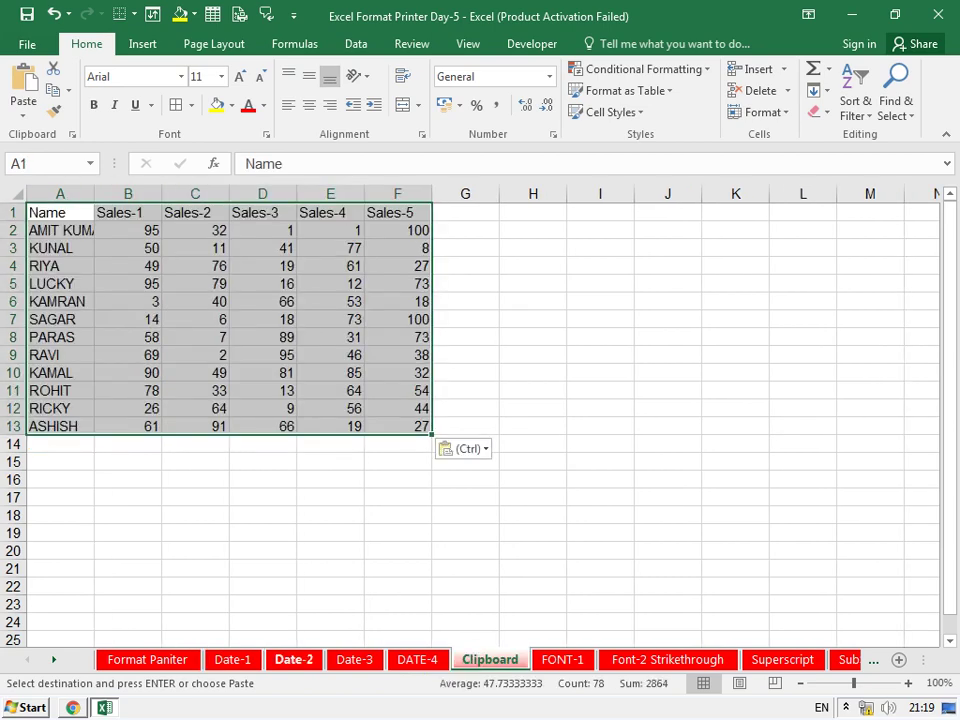
# Copy the Date-2 table A1:F22 and paste it at A14 on the Clipboard sheet.
pyautogui.click(293, 659)
pyautogui.moveTo(70, 212); pyautogui.dragTo(418, 586)
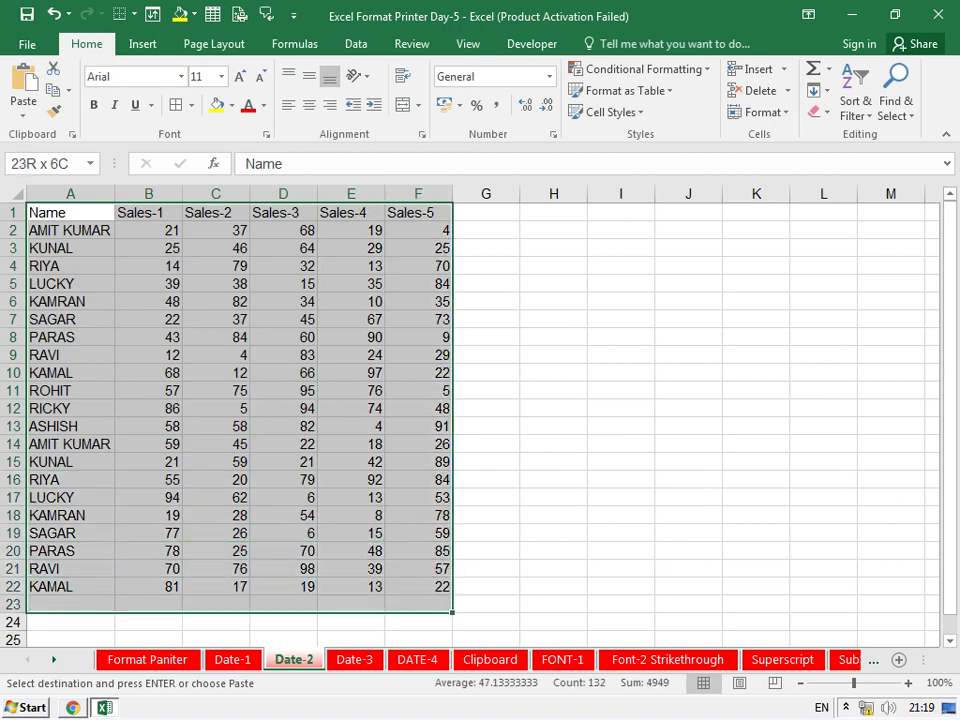
pyautogui.hotkey('ctrl', 'v')
pyautogui.hotkey('ctrl', 'c')
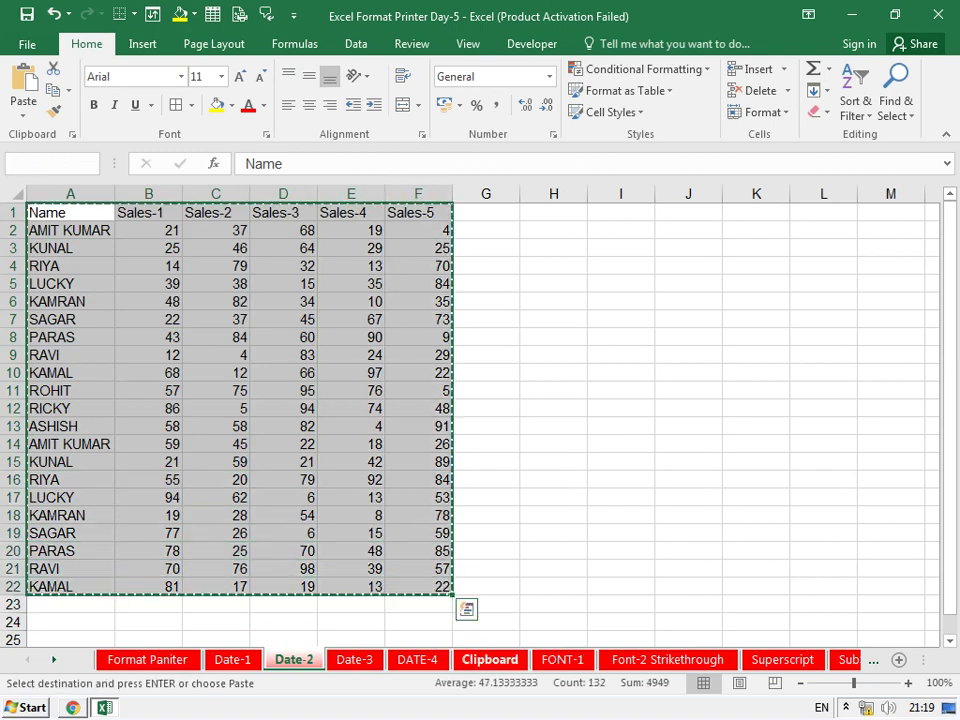
pyautogui.click(490, 659)
pyautogui.click(60, 444)
pyautogui.hotkey('ctrl', 'v')
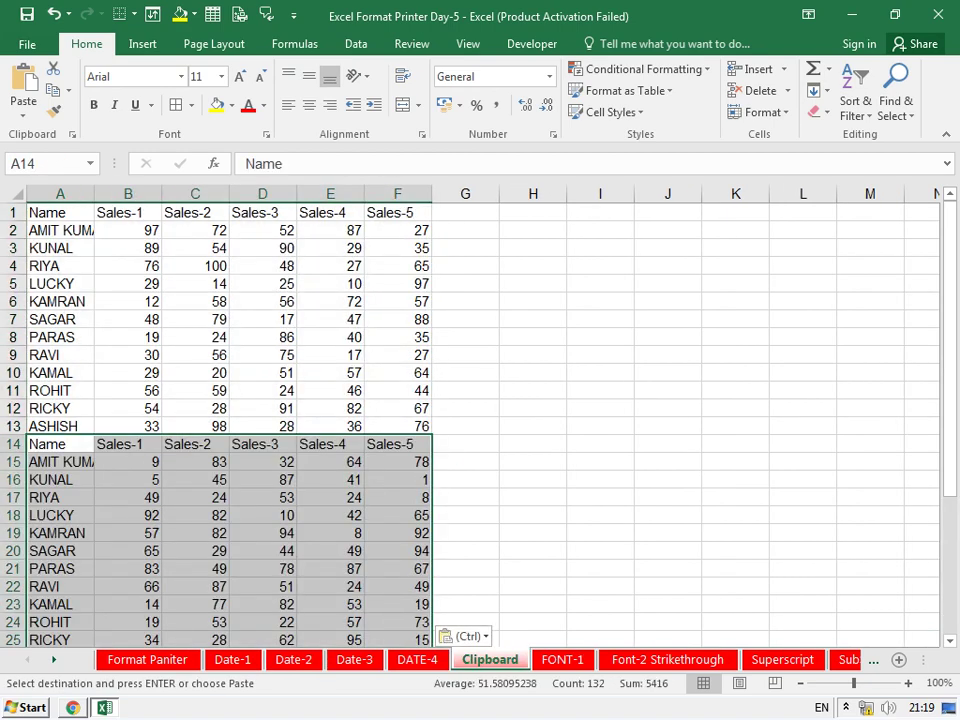
# Copy the Date-3 table and paste it at A24 on the DATE-4 sheet.
pyautogui.click(354, 659)
pyautogui.moveTo(50, 212); pyautogui.dragTo(450, 612)
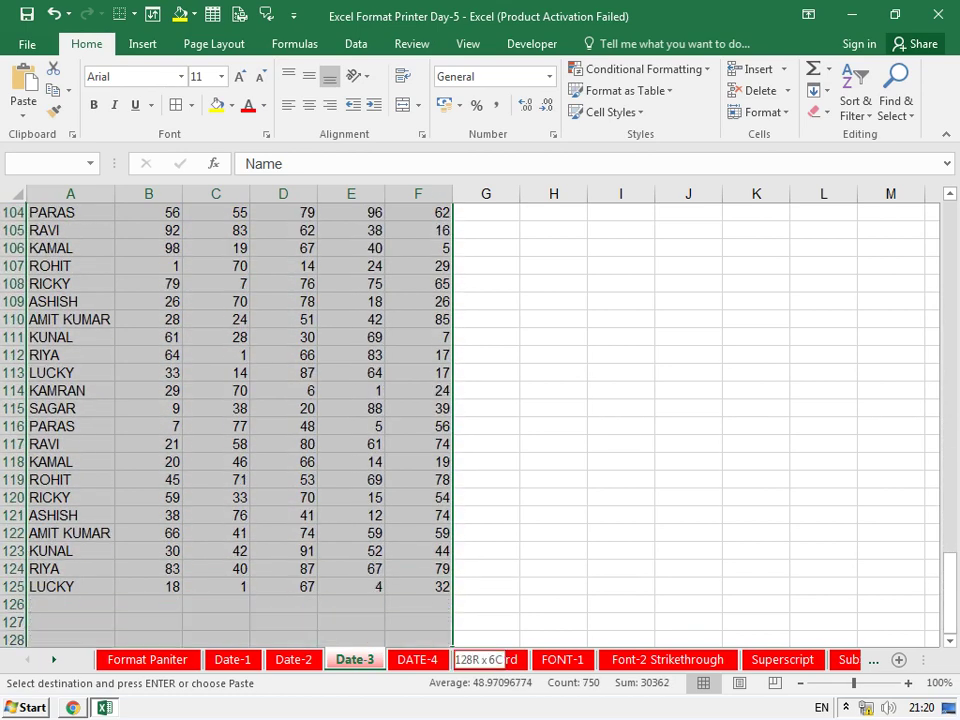
pyautogui.moveTo(450, 612); pyautogui.dragTo(450, 590)
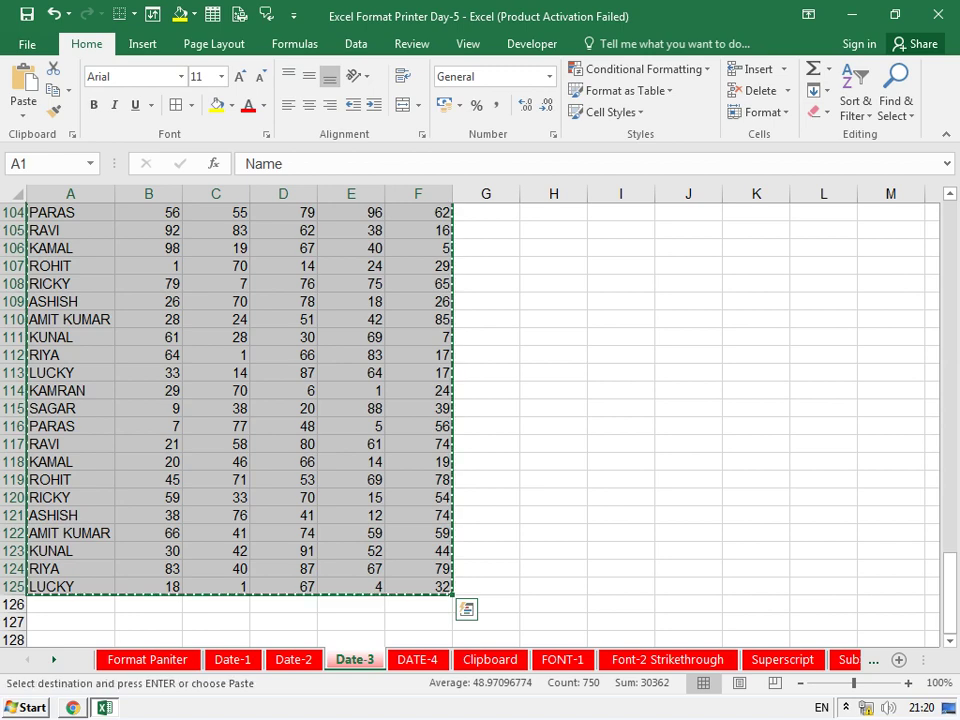
pyautogui.hotkey('ctrl', 'pagedown')
pyautogui.scroll(-5, 480, 420)
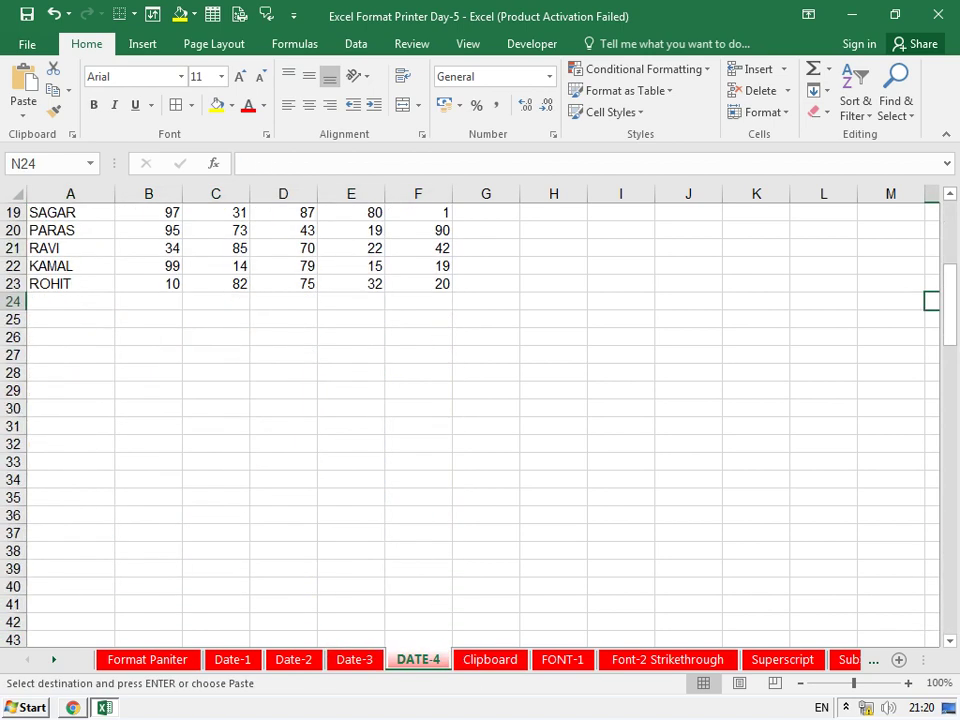
pyautogui.click(70, 301)
pyautogui.hotkey('ctrl', 'v')
# Select and delete all data on DATE-4, then go back to Date-1.
pyautogui.hotkey('ctrl', 'Home')
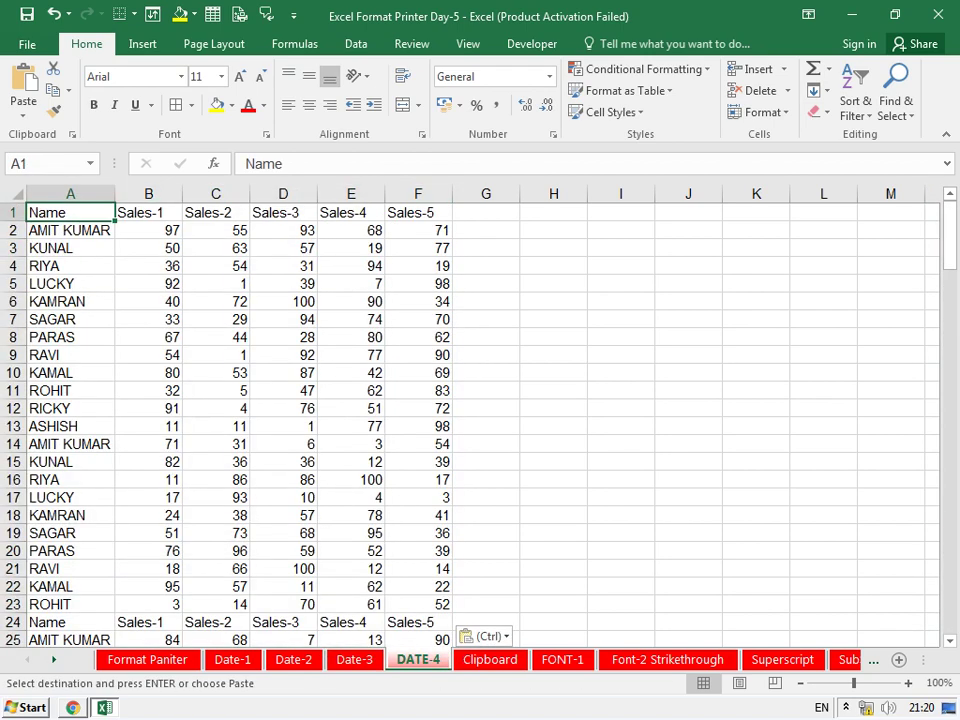
pyautogui.hotkey('ctrl', 'shift', 'Right')
pyautogui.hotkey('ctrl', 'shift', 'Down')
pyautogui.press('Delete')
pyautogui.hotkey('ctrl', 'BackSpace')
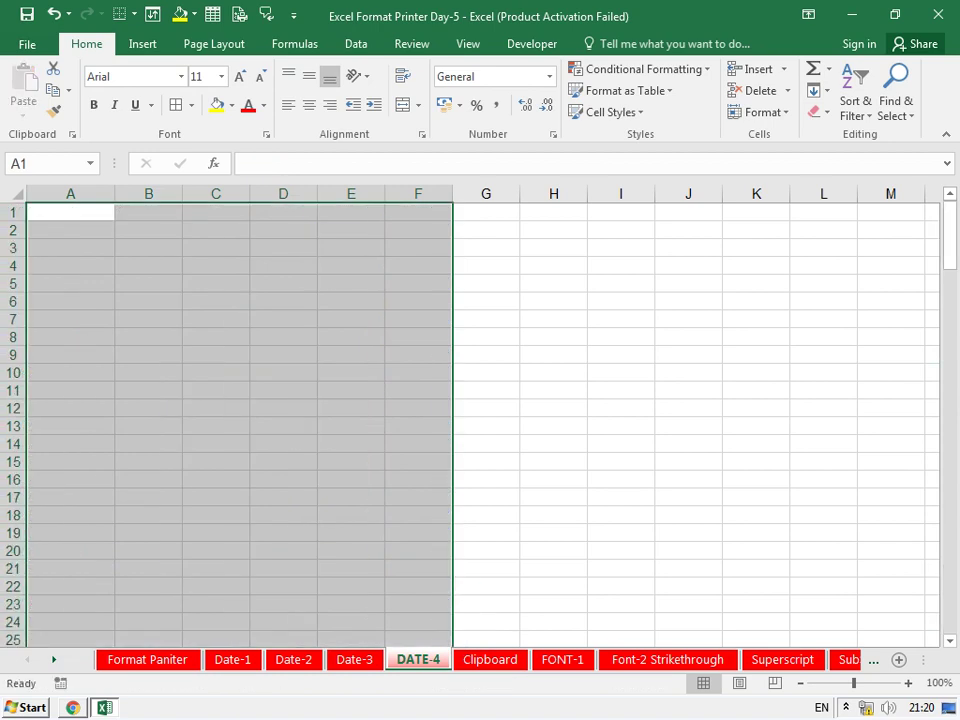
pyautogui.click(232, 659)
pyautogui.click(70, 212)
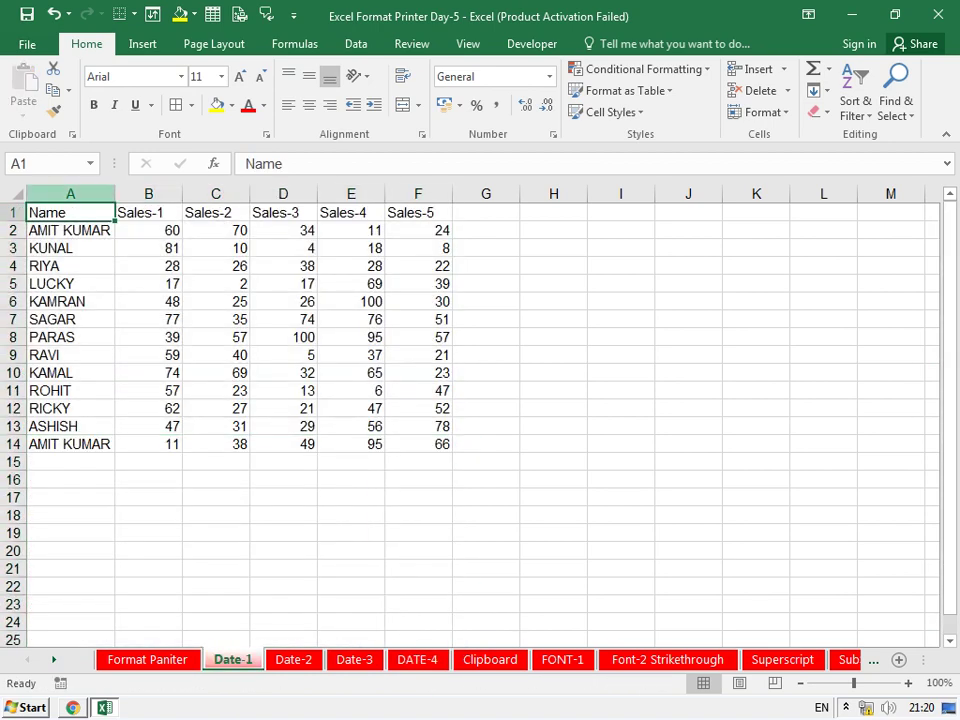
# Open the Office Clipboard pane and copy the Date-1, Date-2 and Date-3 tables into it.
pyautogui.click(72, 134)
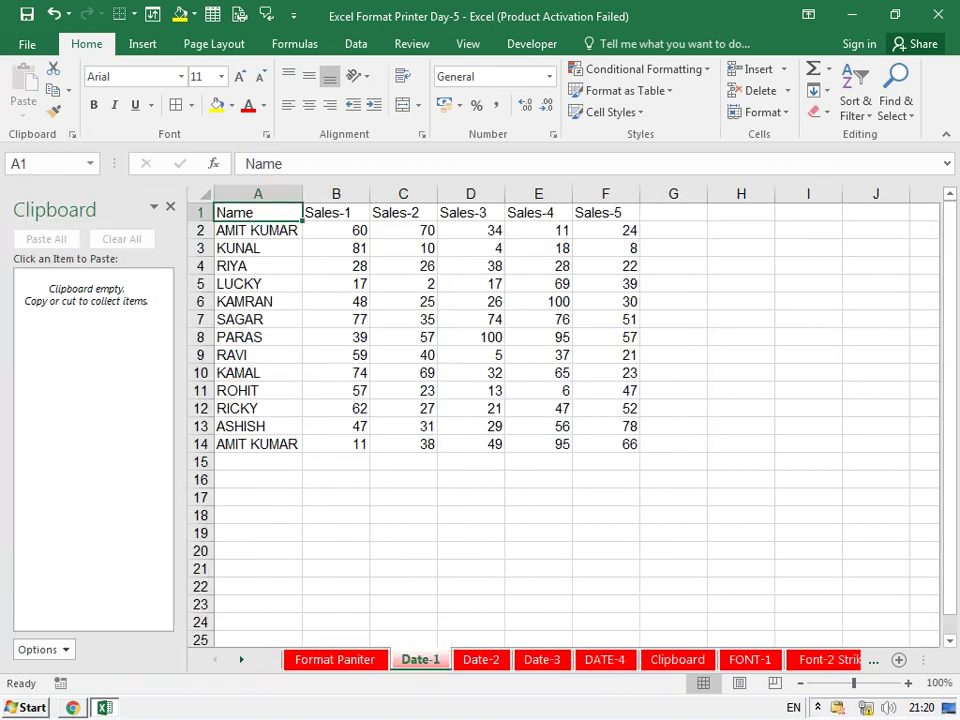
pyautogui.moveTo(258, 212)
pyautogui.mouseDown()
pyautogui.moveTo(258, 248)
pyautogui.moveTo(605, 408)
pyautogui.moveTo(620, 444)
pyautogui.mouseUp()
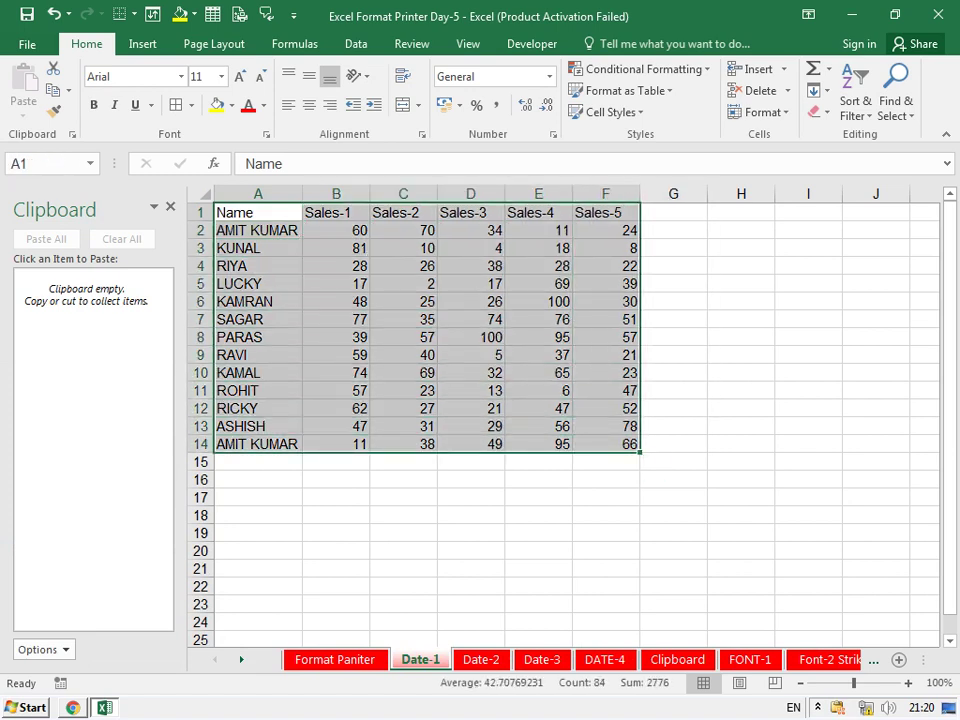
pyautogui.click(53, 89)
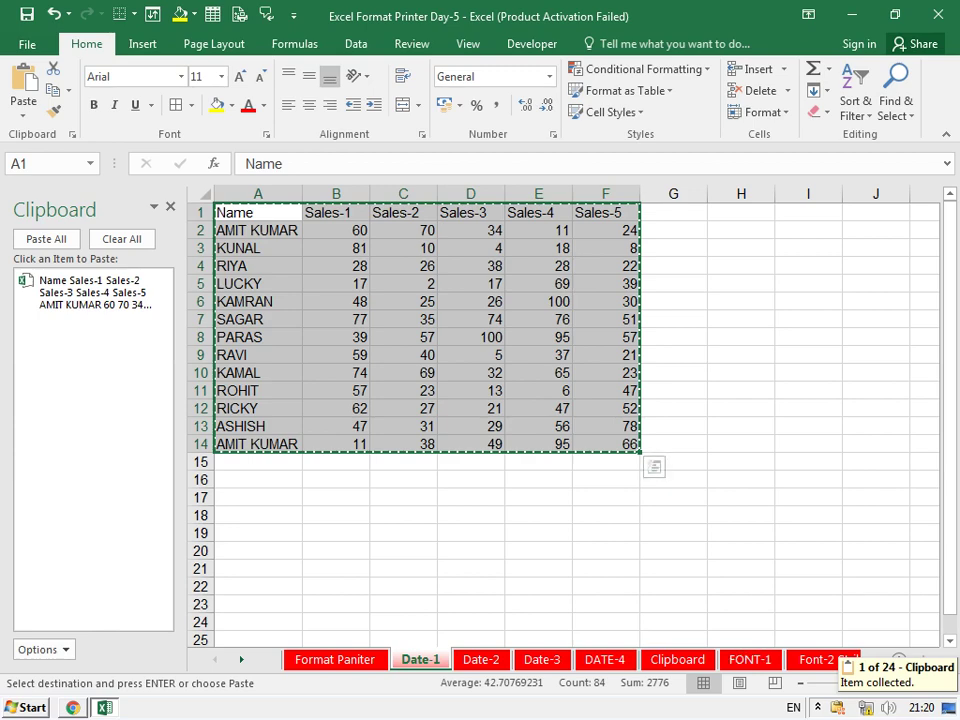
pyautogui.hotkey('ctrl', 'pagedown')
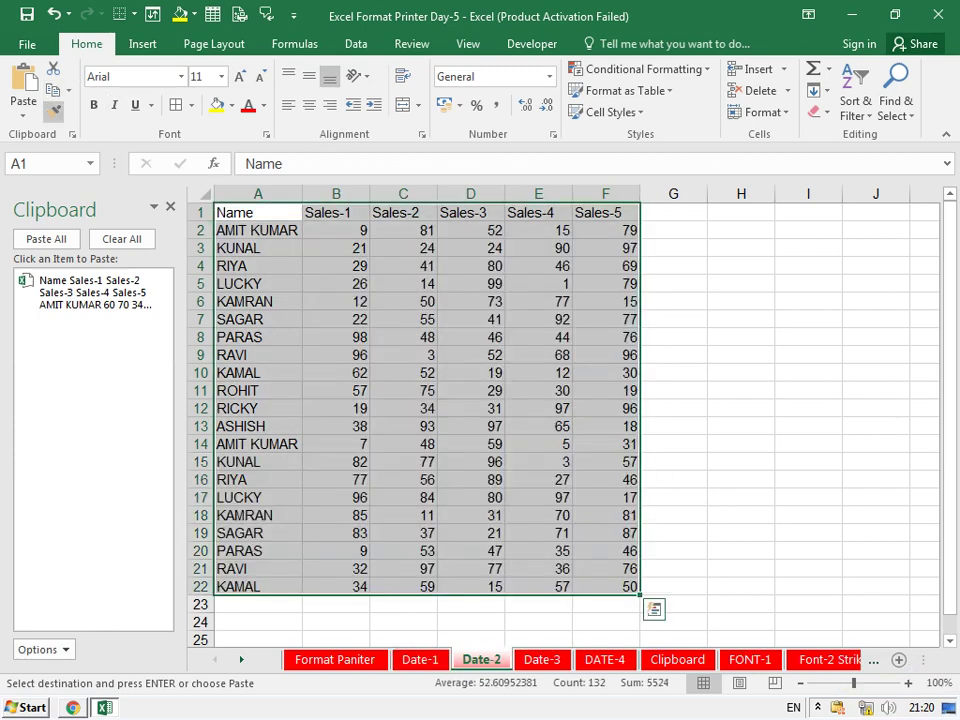
pyautogui.click(53, 89)
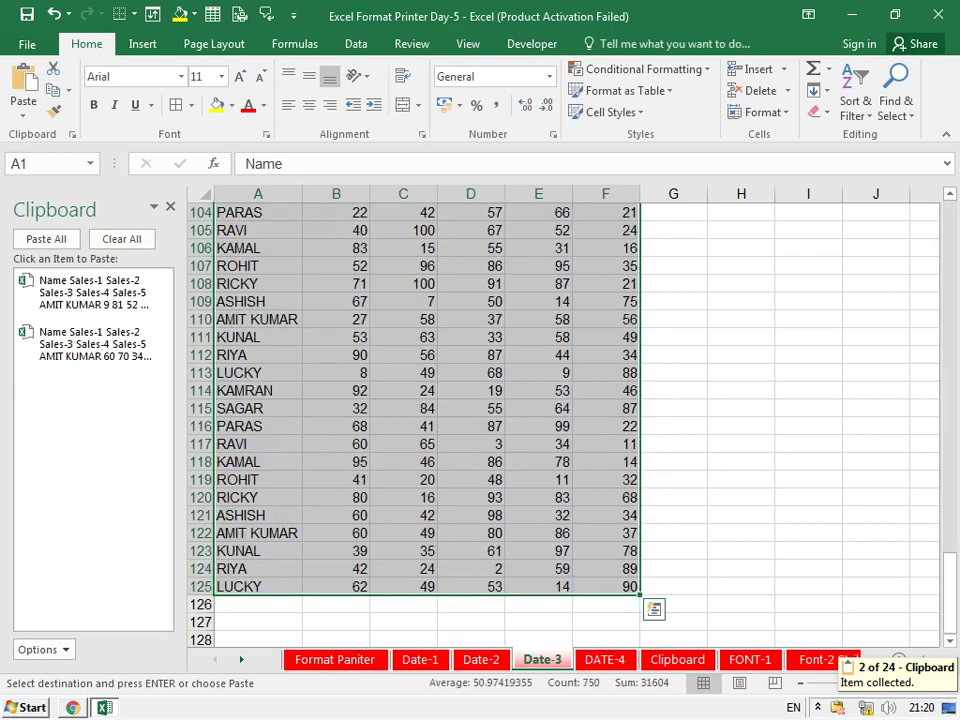
pyautogui.click(52, 89)
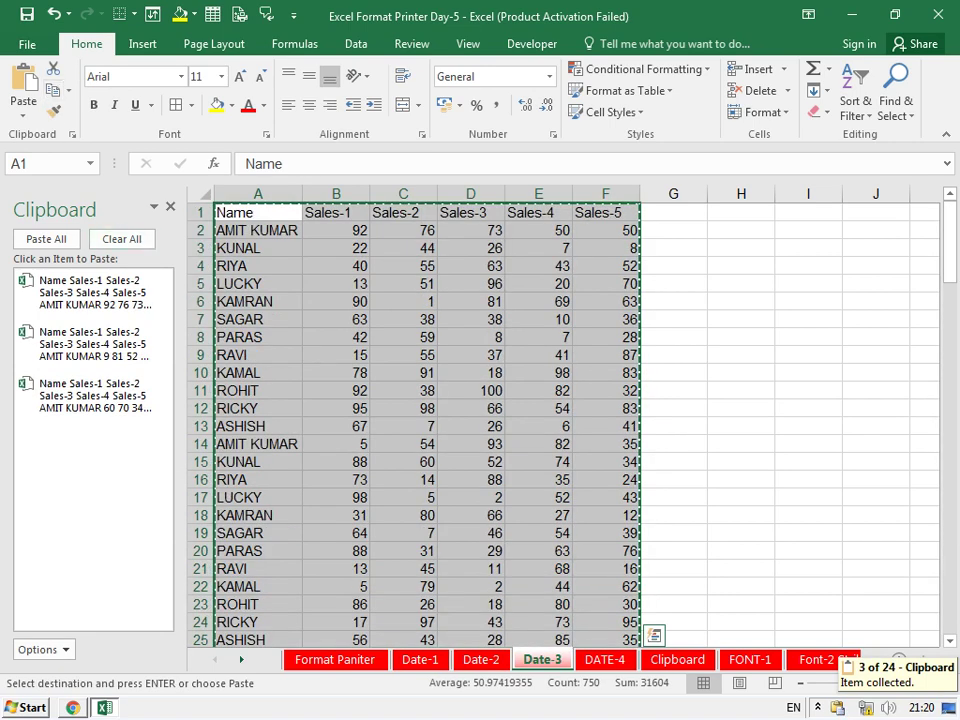
# Paste all three collected tables starting at A37 on the Clipboard sheet.
pyautogui.click(605, 659)
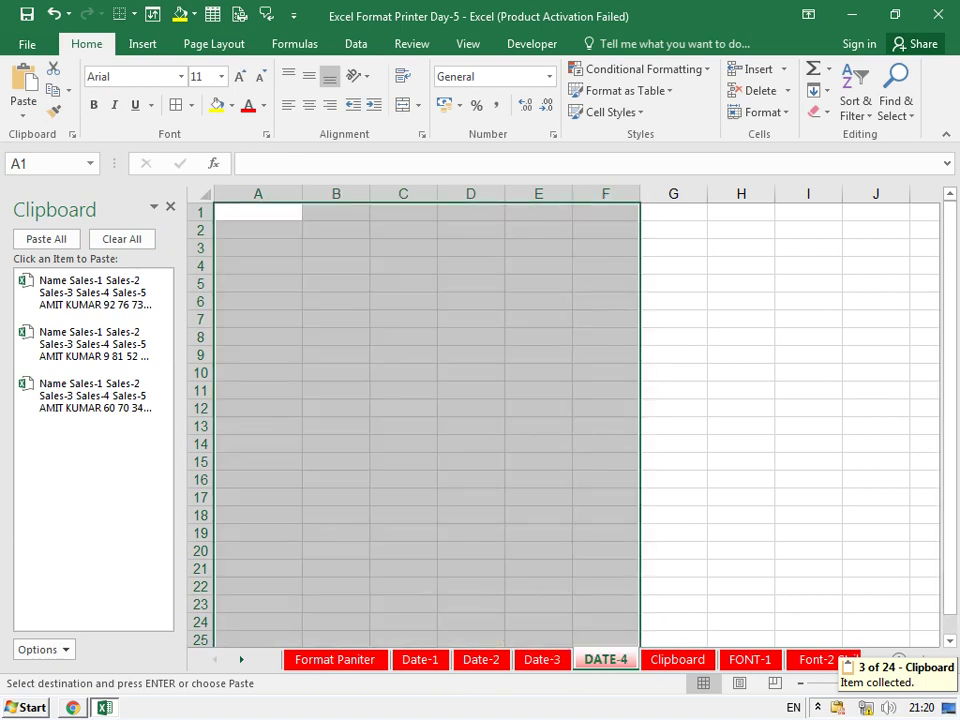
pyautogui.click(258, 248)
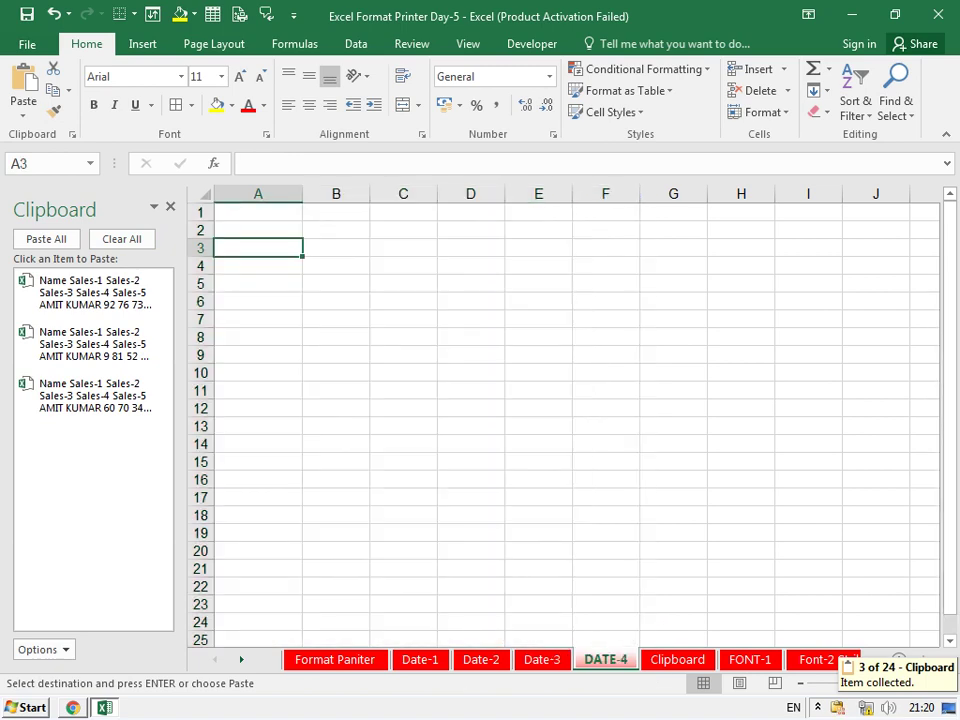
pyautogui.hotkey('ctrl', 'pagedown')
pyautogui.scroll(-9, 560, 420)
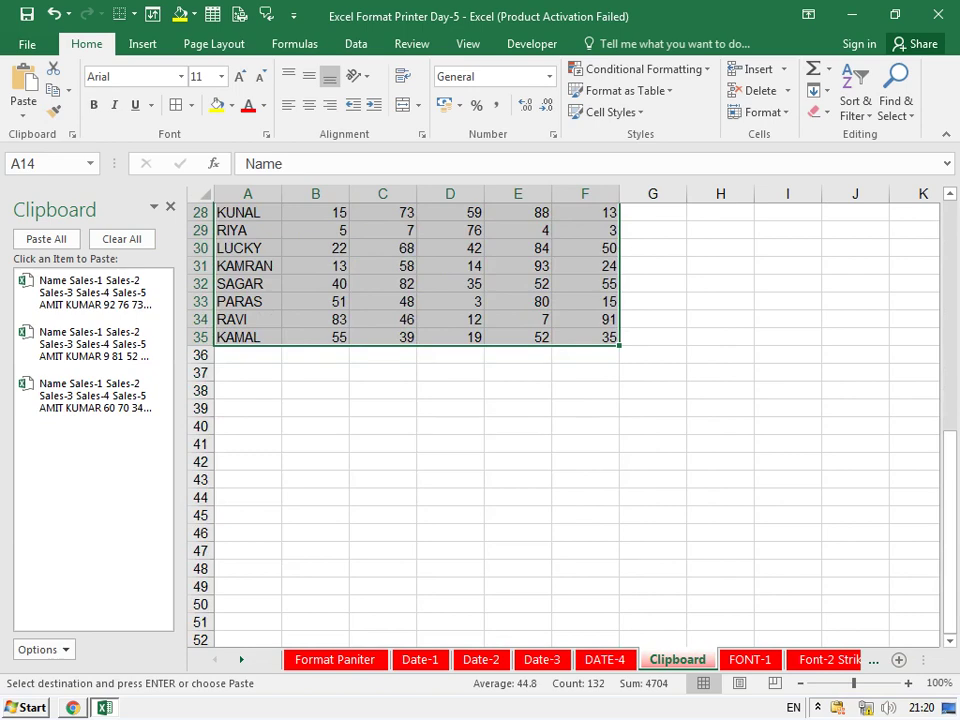
pyautogui.click(247, 372)
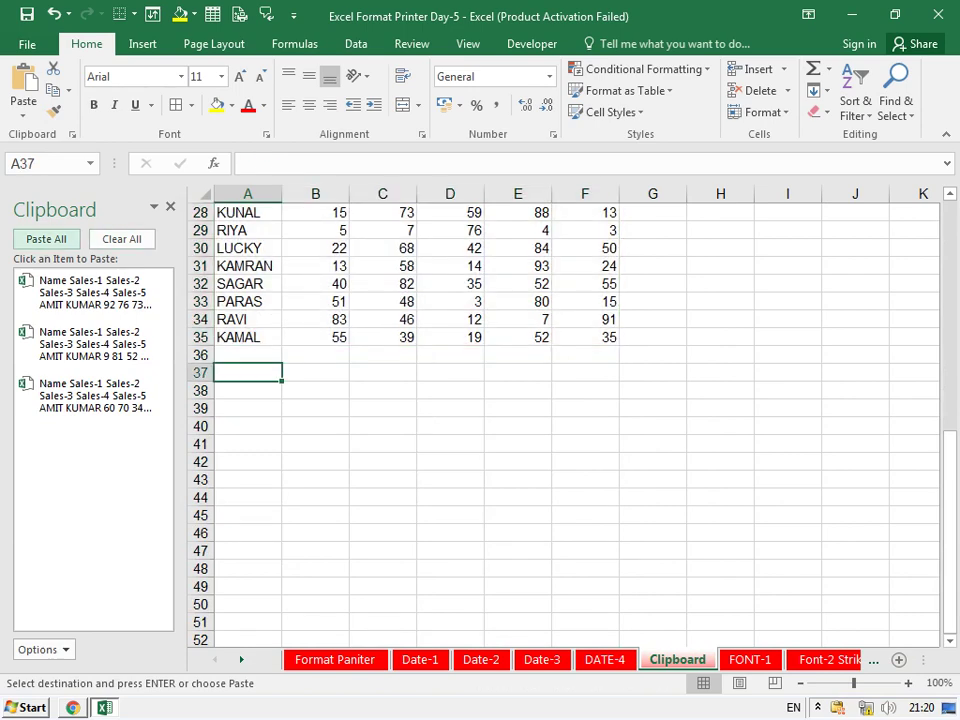
pyautogui.click(46, 240)
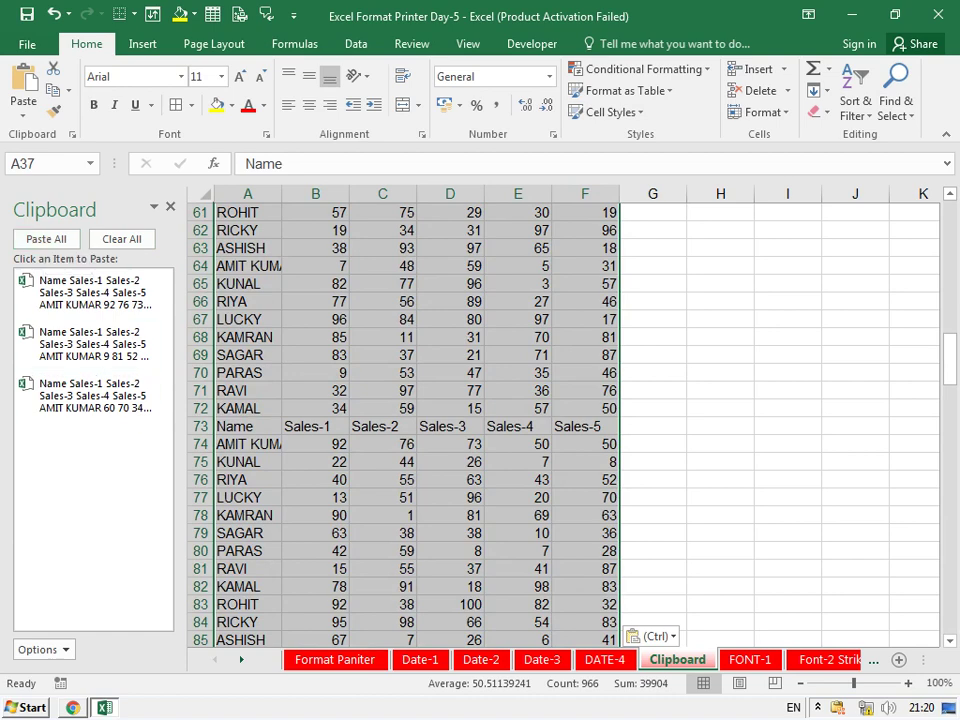
pyautogui.click(27, 707)
# Launch Word 2016 and create a new blank document.
pyautogui.write('WOR')
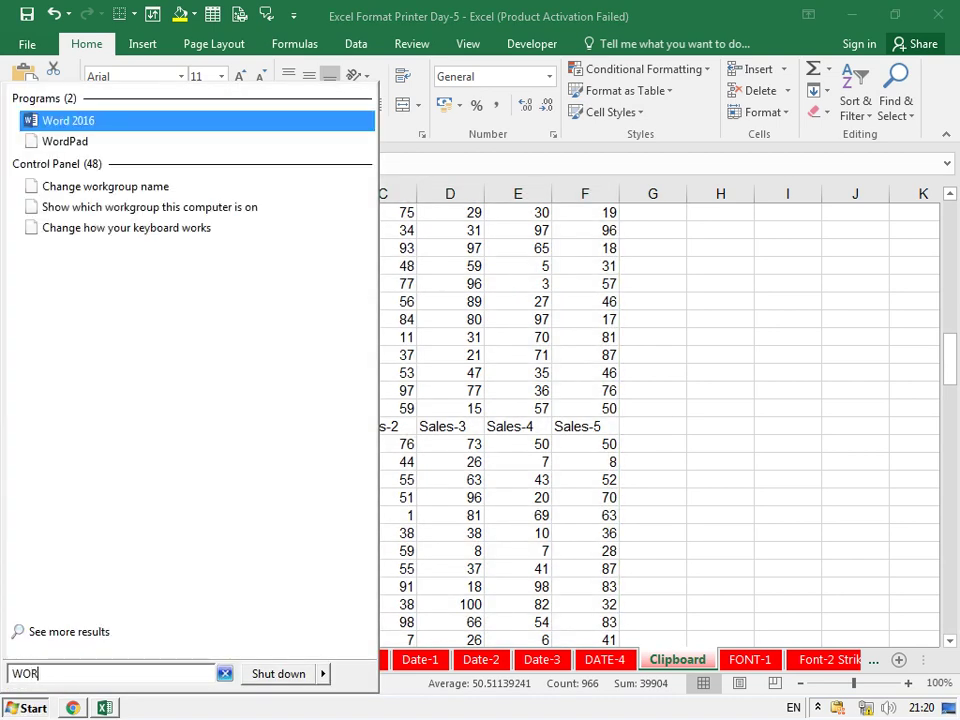
pyautogui.write('D')
pyautogui.press('Return')
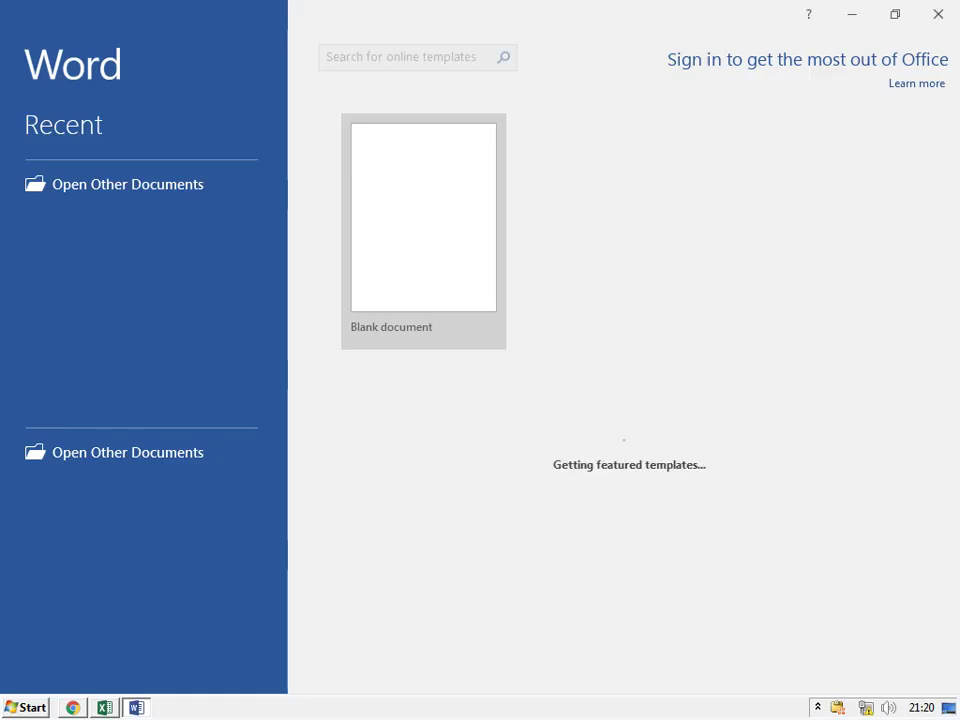
pyautogui.press('Escape')
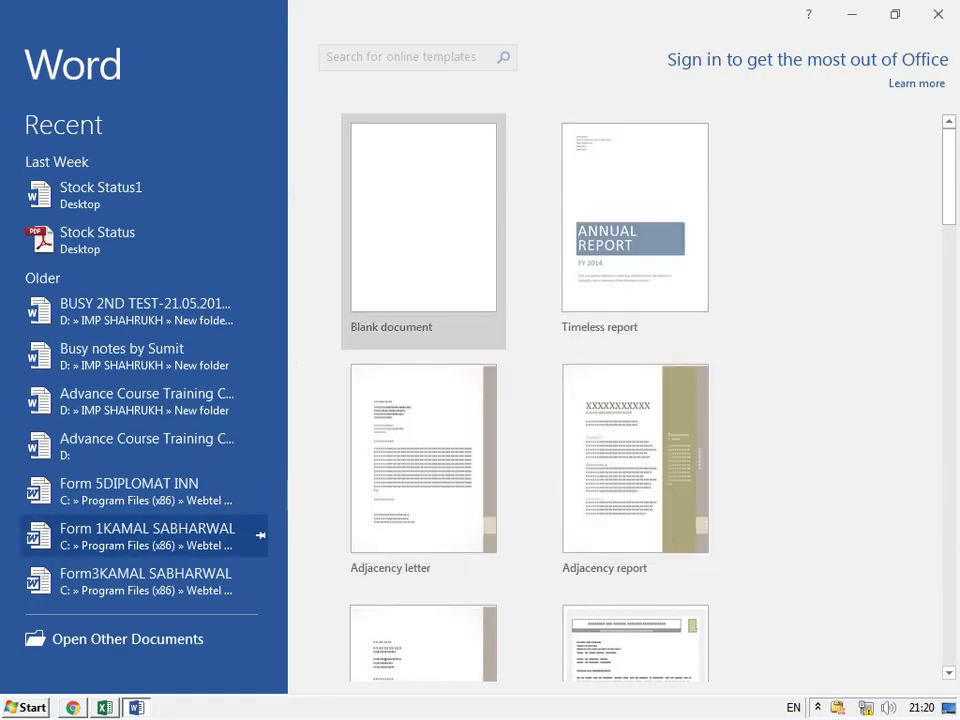
pyautogui.press('Return')
# Fill the document with =RAND(1,100) sample text, then return to Excel.
pyautogui.write('=RA')
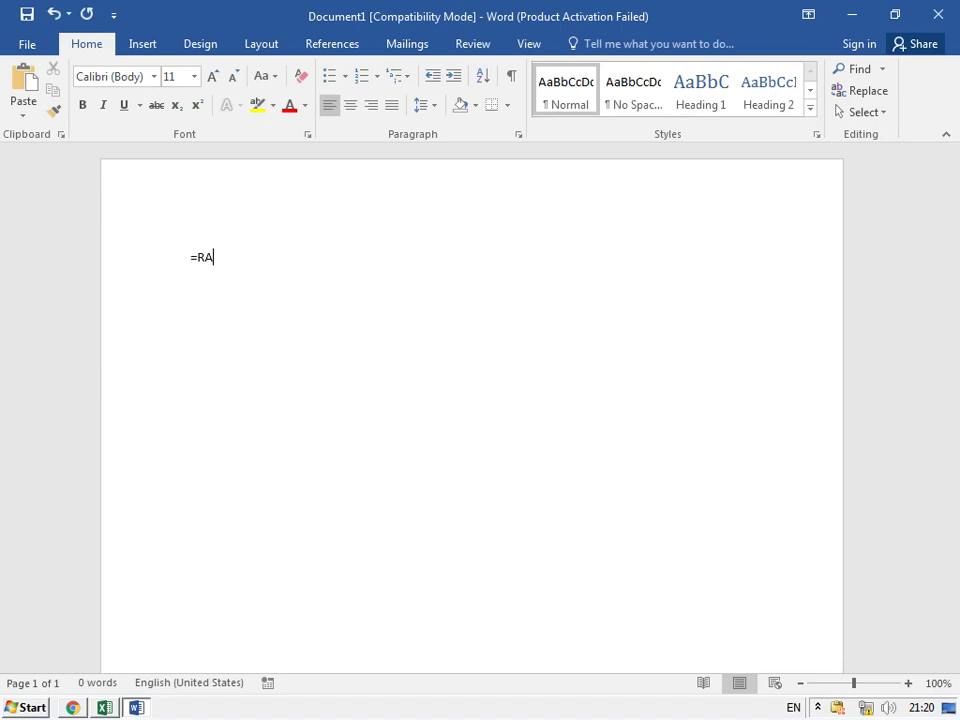
pyautogui.write('ND(1')
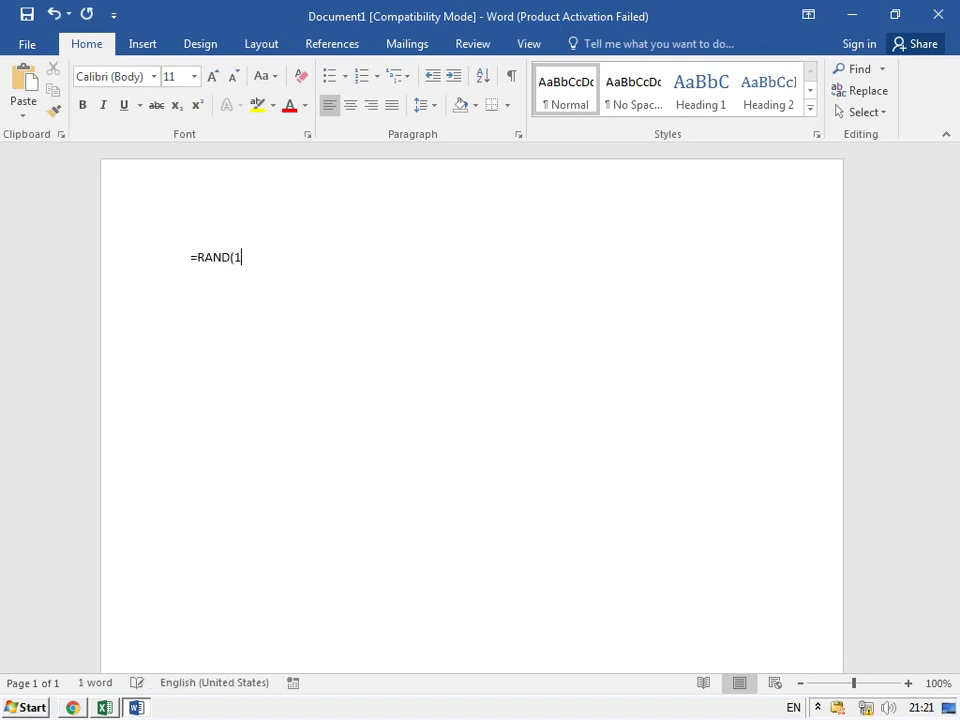
pyautogui.write(',100')
pyautogui.write(')')
pyautogui.press('Return')
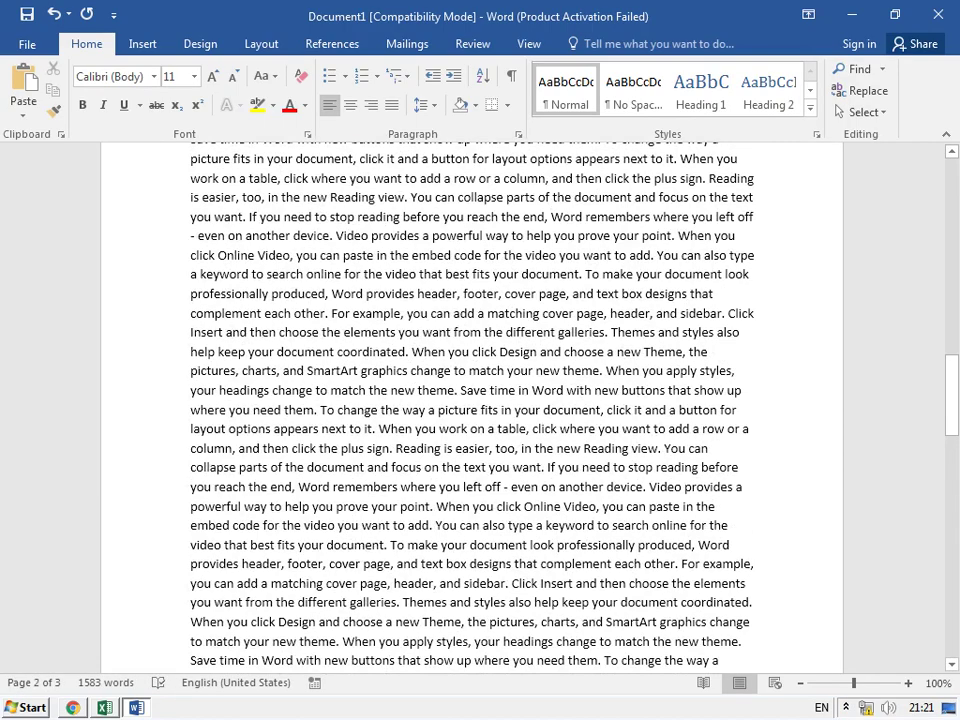
pyautogui.scroll(5, 470, 400)
pyautogui.scroll(5, 470, 400)
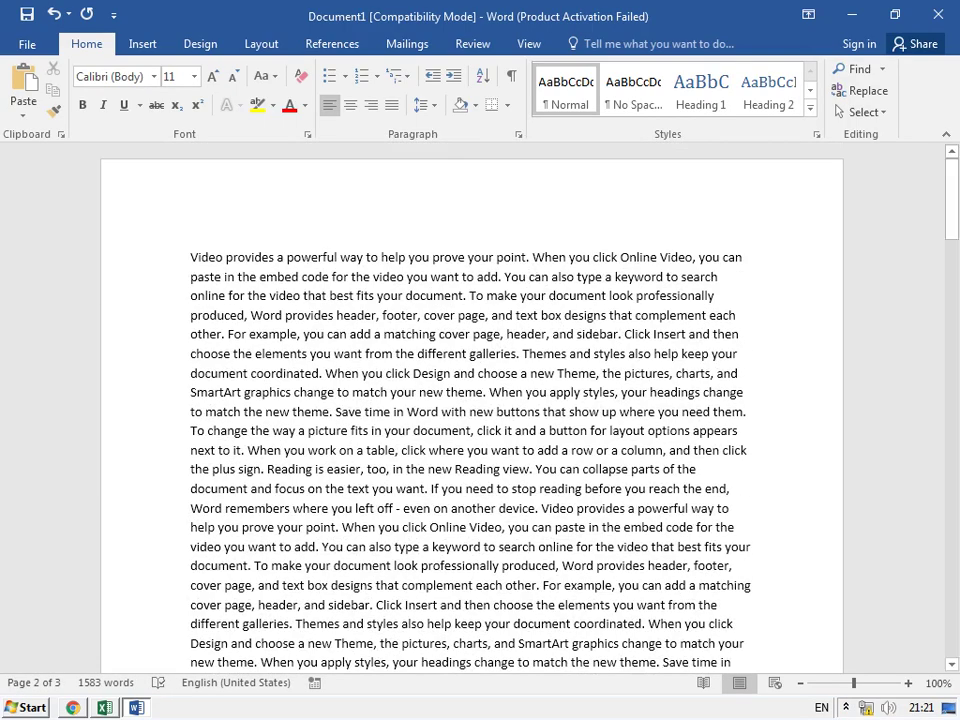
pyautogui.hotkey('alt', 'Tab')
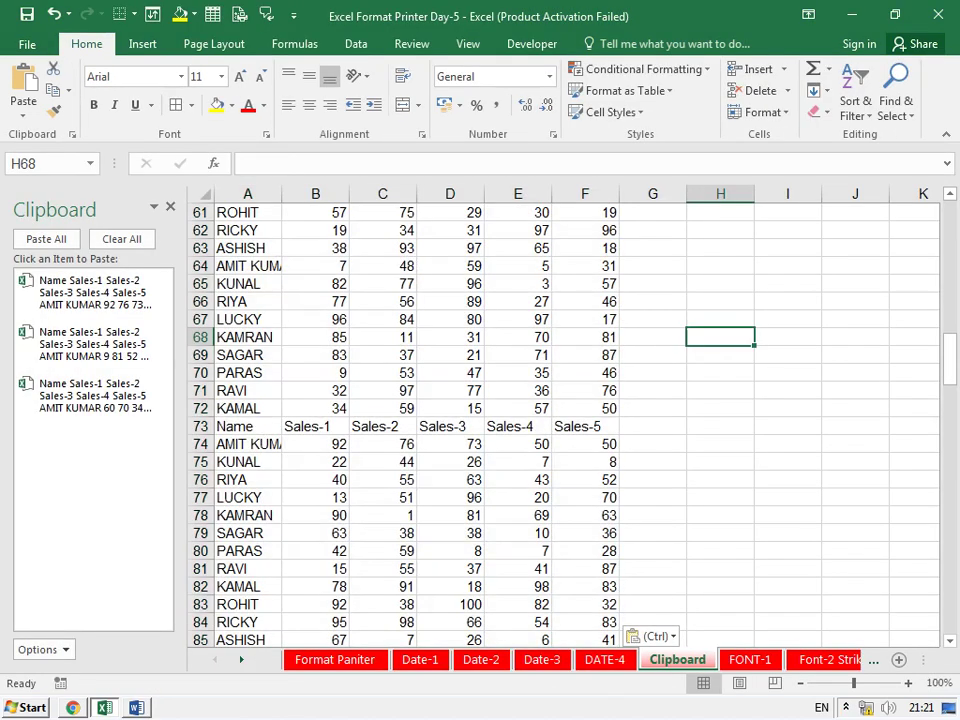
# Empty the Office Clipboard and copy the first four sample-text lines from Word.
pyautogui.click(121, 238)
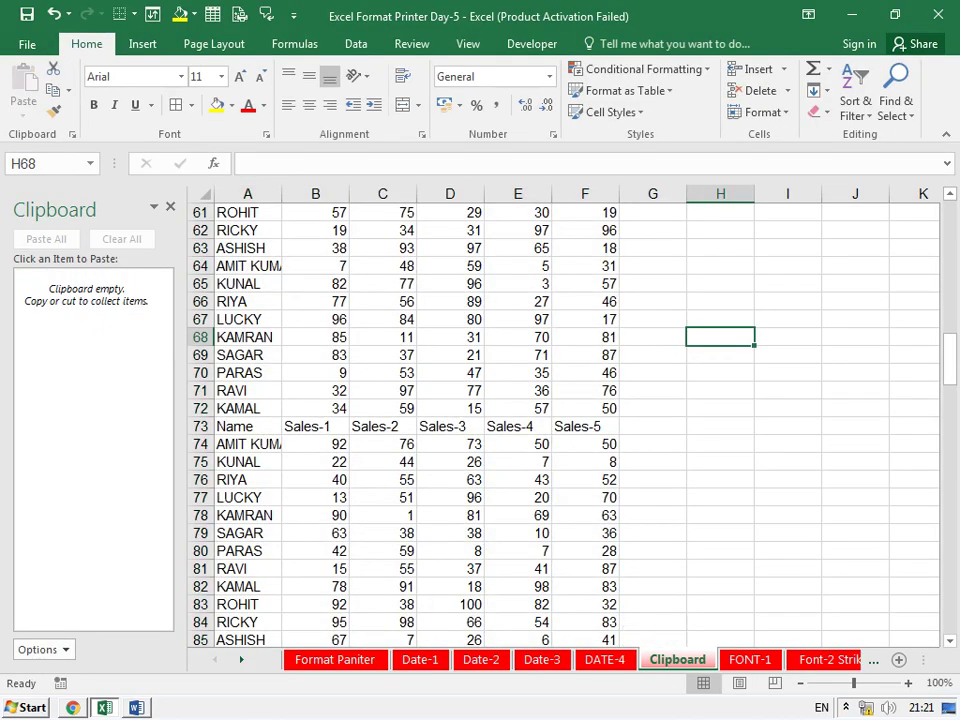
pyautogui.hotkey('alt', 'Tab')
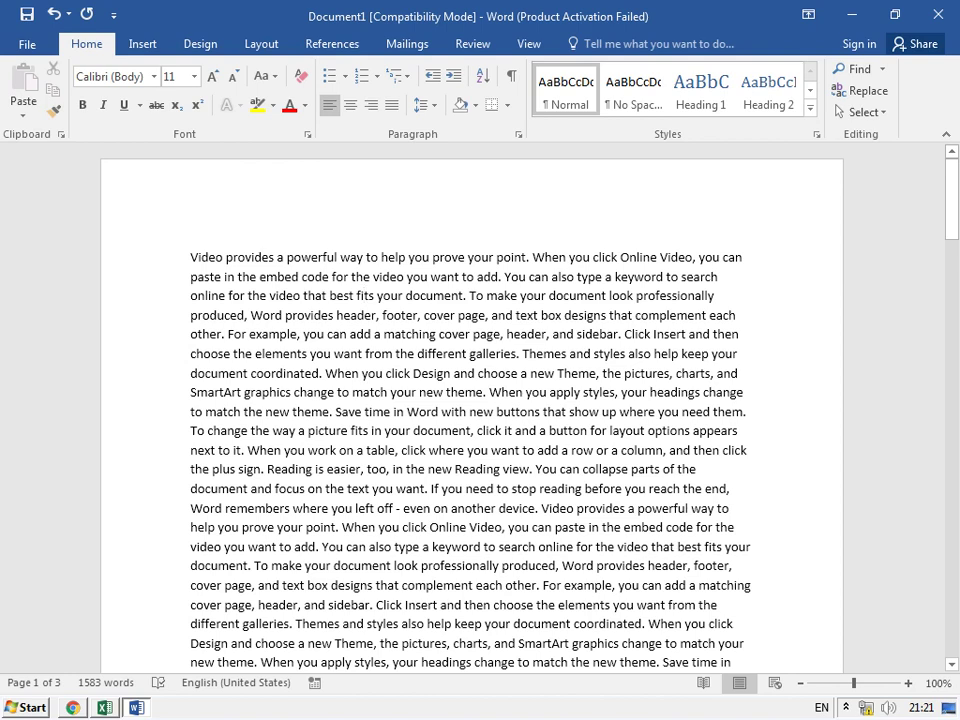
pyautogui.click(160, 257)
pyautogui.hotkey('ctrl', 'c')
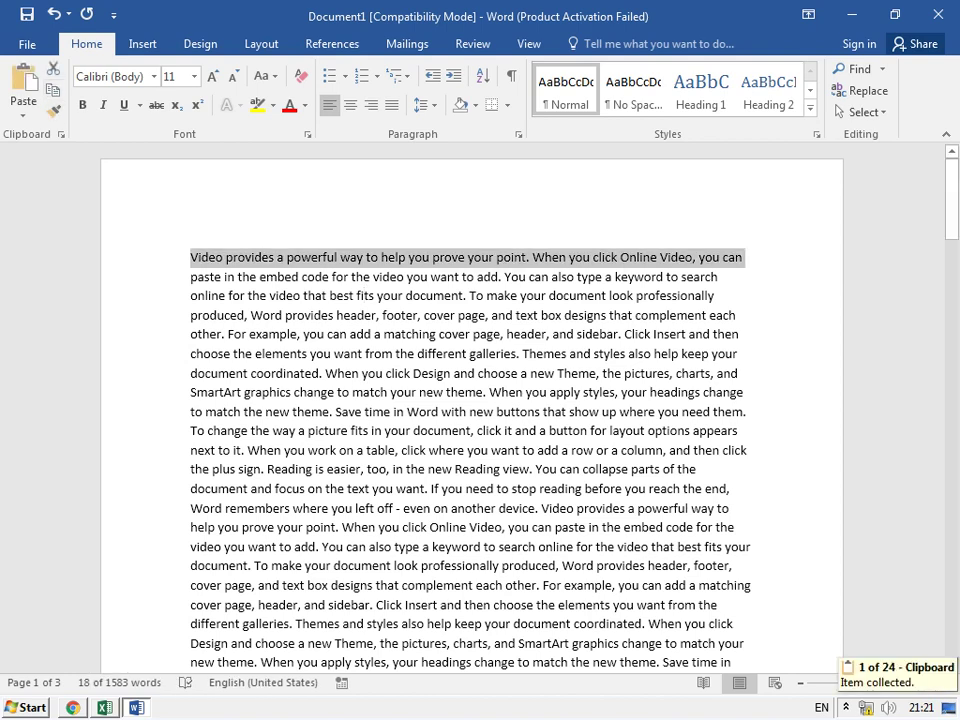
pyautogui.click(160, 334)
pyautogui.hotkey('ctrl', 'c')
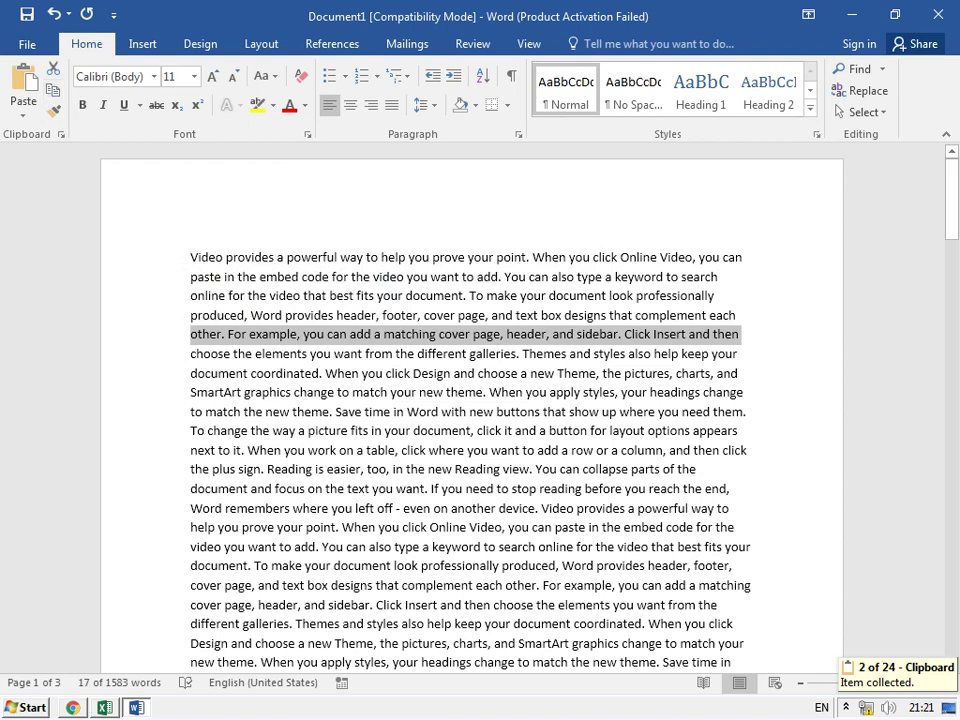
pyautogui.moveTo(160, 411)
pyautogui.mouseDown()
pyautogui.moveTo(160, 450)
pyautogui.moveTo(160, 411)
pyautogui.mouseUp()
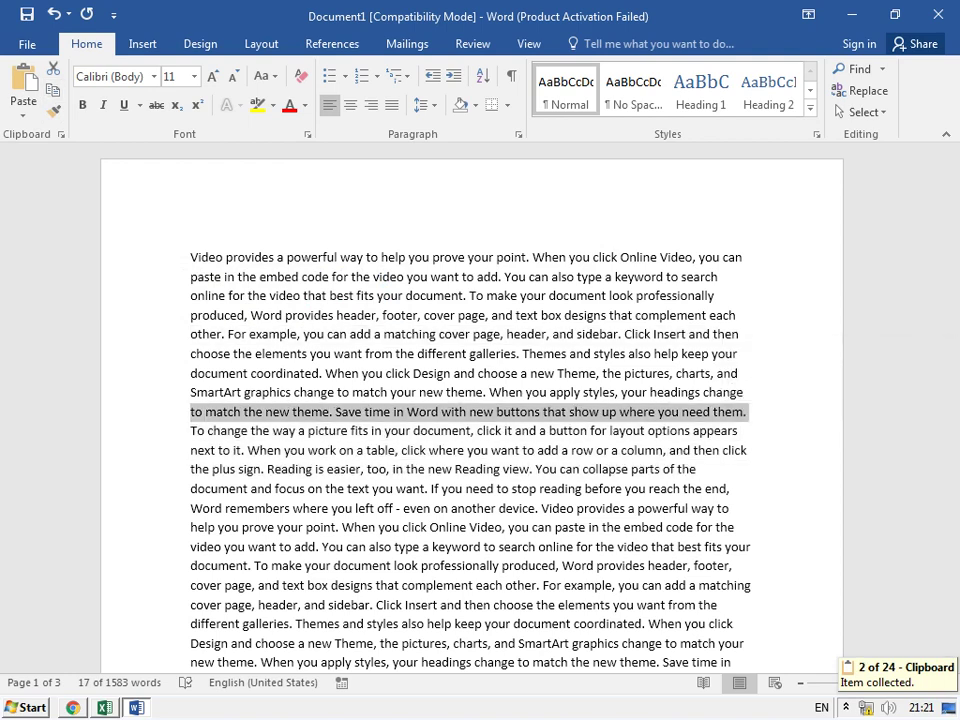
pyautogui.hotkey('ctrl', 'c')
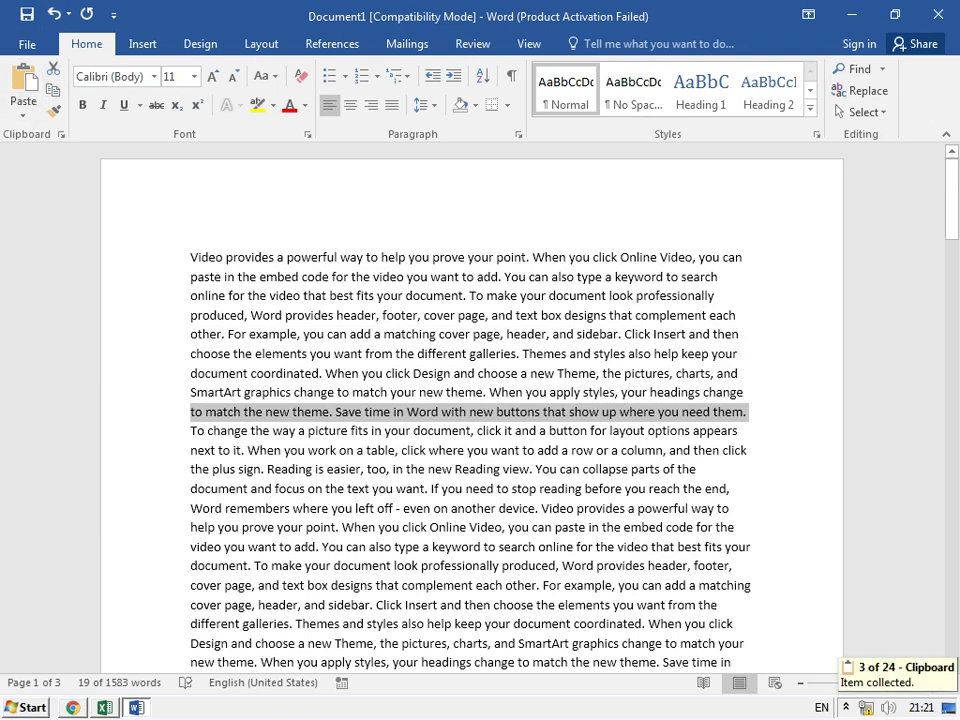
pyautogui.click(160, 450)
pyautogui.hotkey('ctrl', 'c')
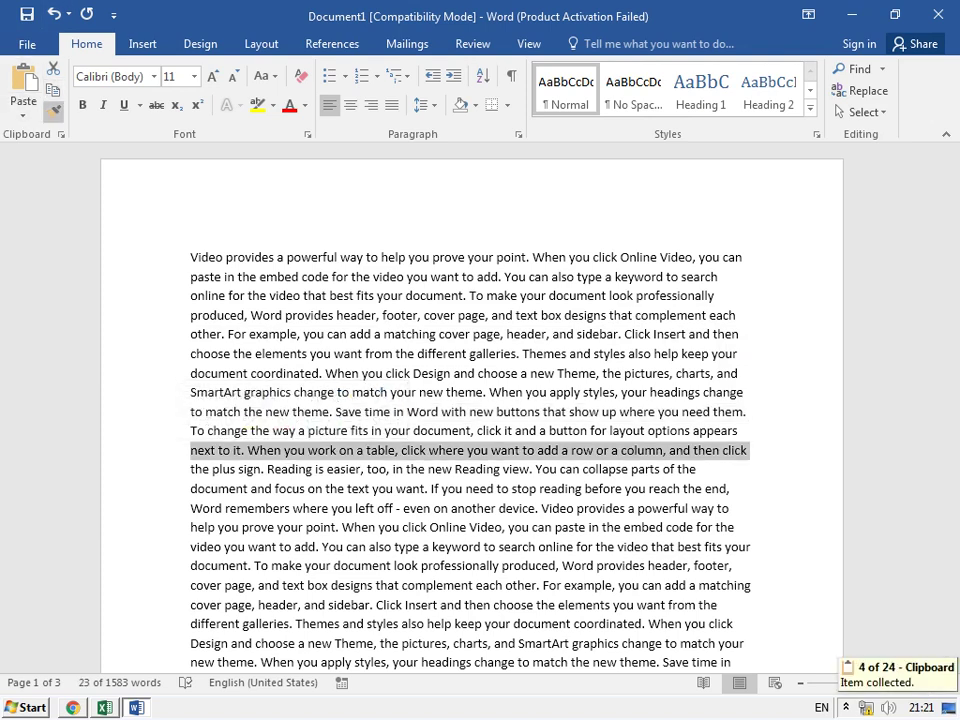
# Copy the lines starting 'cover page, and text box', 'new theme. When you apply' and 'Insert and then choose'.
pyautogui.scroll(-2, 470, 400)
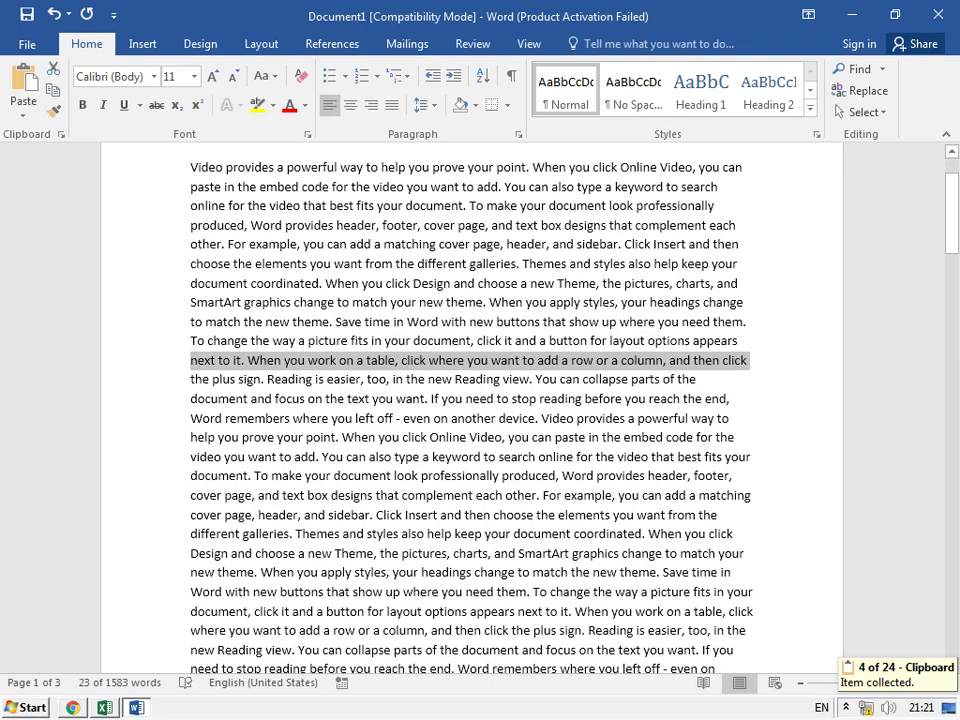
pyautogui.click(160, 495)
pyautogui.hotkey('ctrl', 'c')
pyautogui.scroll(-2, 470, 400)
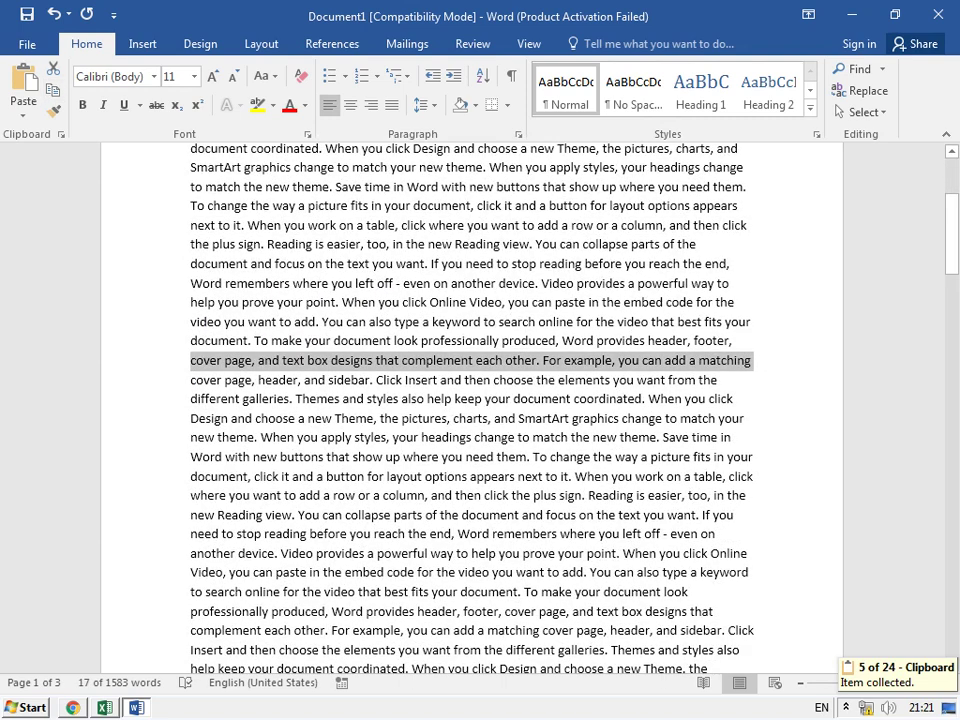
pyautogui.click(160, 437)
pyautogui.hotkey('ctrl', 'c')
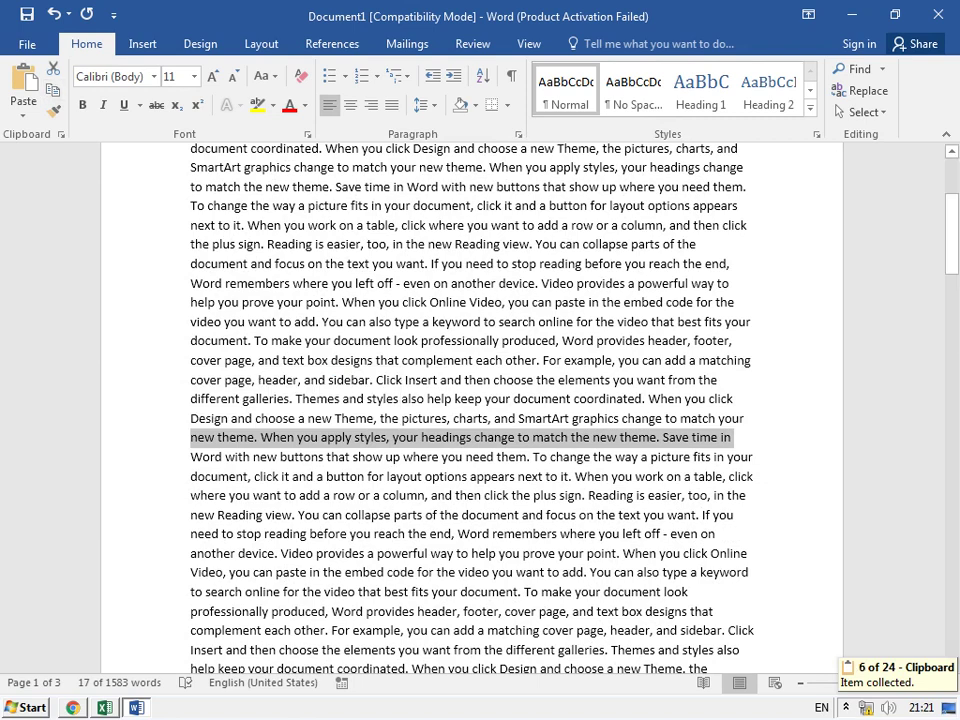
pyautogui.scroll(-3, 160, 437)
pyautogui.click(160, 468)
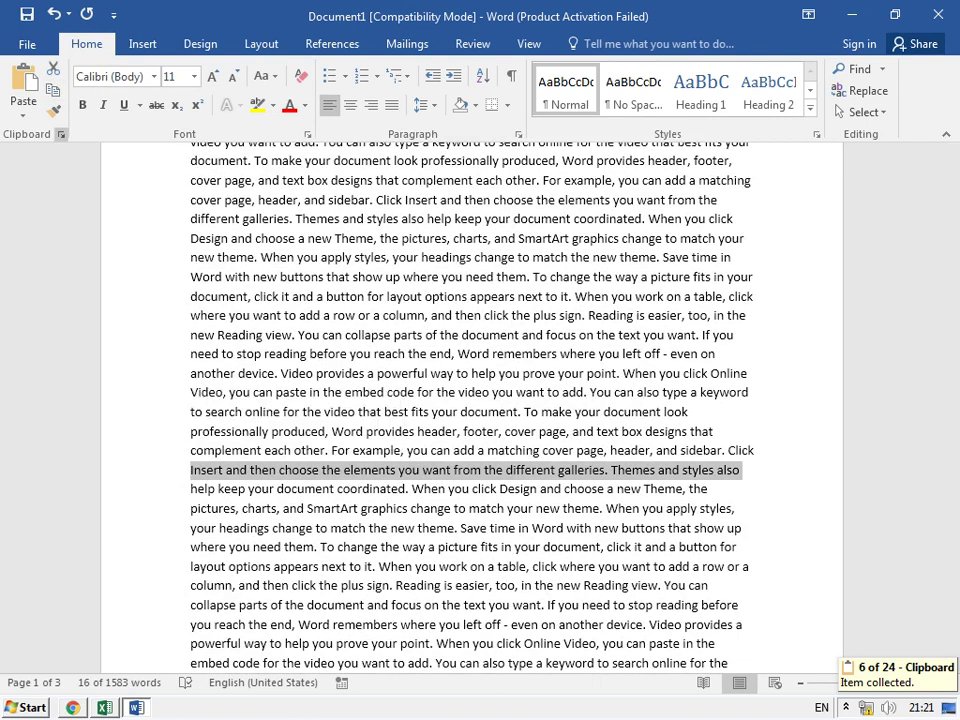
pyautogui.hotkey('ctrl', 'c')
# Copy the lines starting 'your headings change', 'powerful way to help' and 'When you click Design', then return to Excel.
pyautogui.scroll(-2, 160, 468)
pyautogui.click(160, 392)
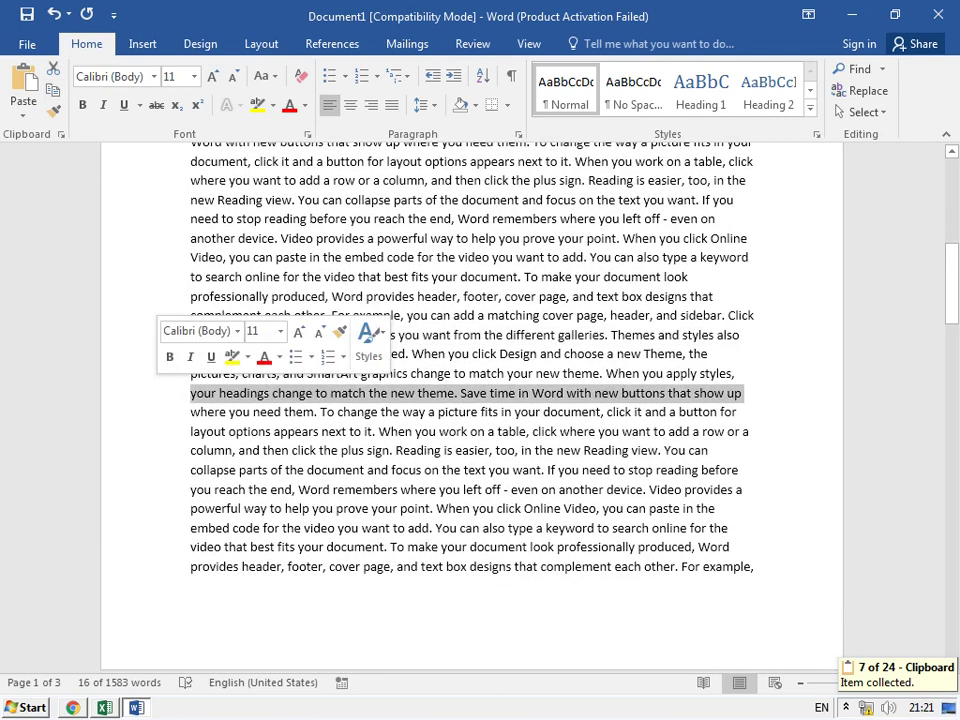
pyautogui.hotkey('ctrl', 'c')
pyautogui.scroll(-2, 160, 392)
pyautogui.click(160, 373)
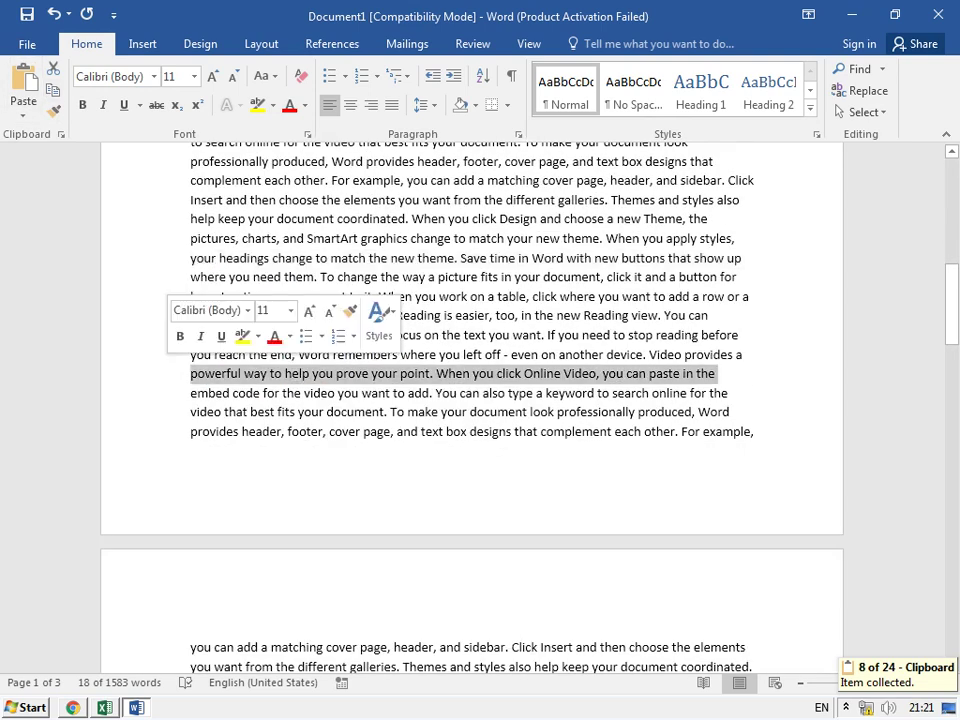
pyautogui.hotkey('ctrl', 'c')
pyautogui.scroll(-2, 160, 373)
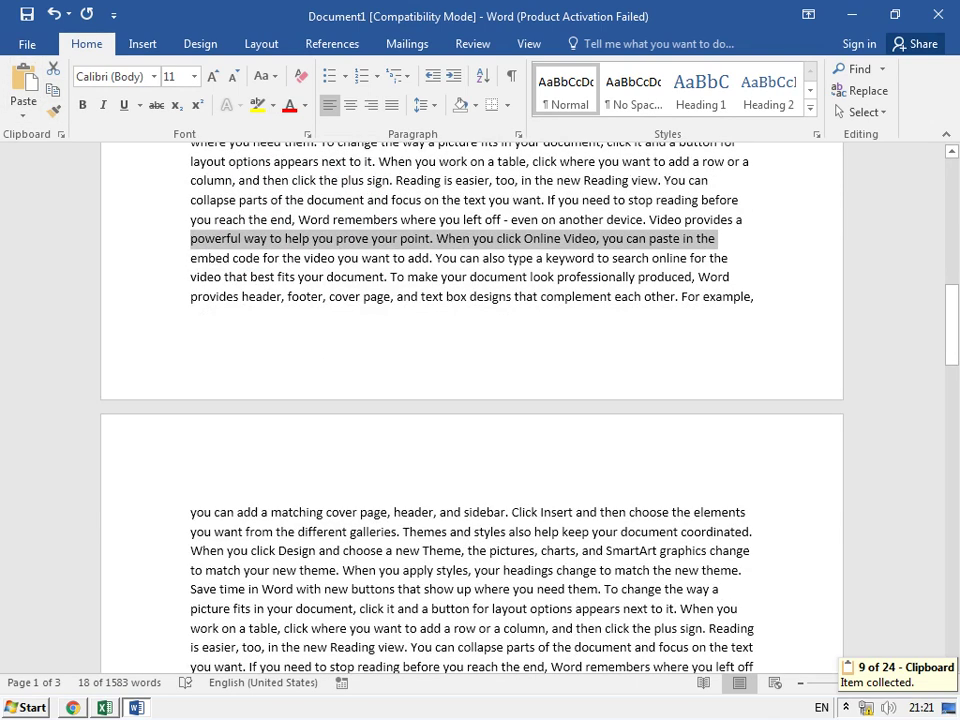
pyautogui.click(160, 549)
pyautogui.hotkey('ctrl', 'c')
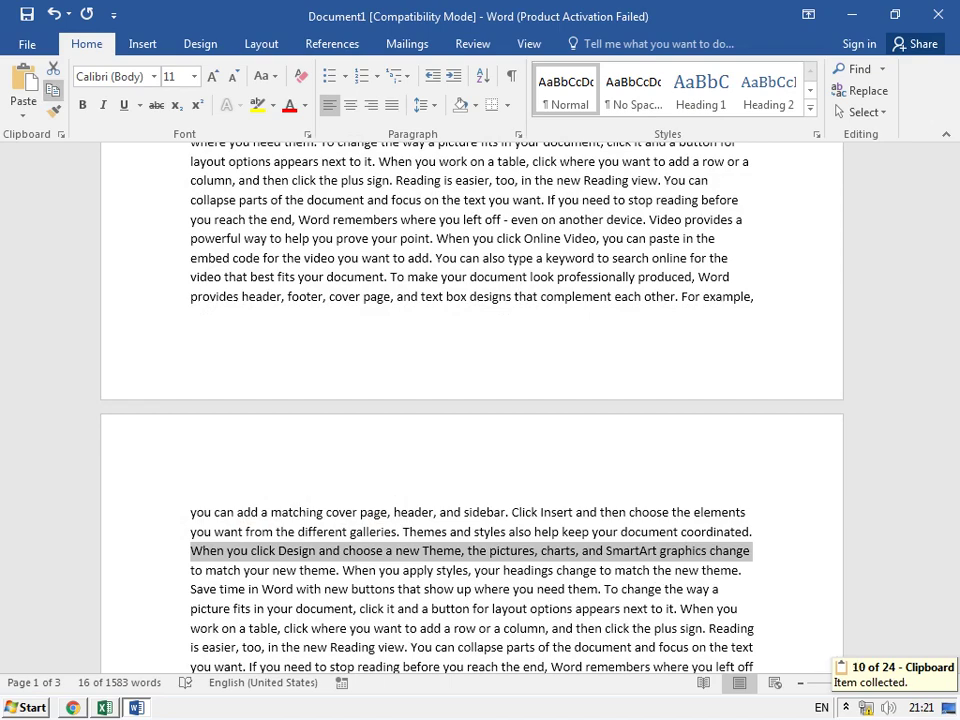
pyautogui.hotkey('alt', 'Tab')
# Paste all collected clipboard items starting at cell A212.
pyautogui.scroll(-7, 560, 420)
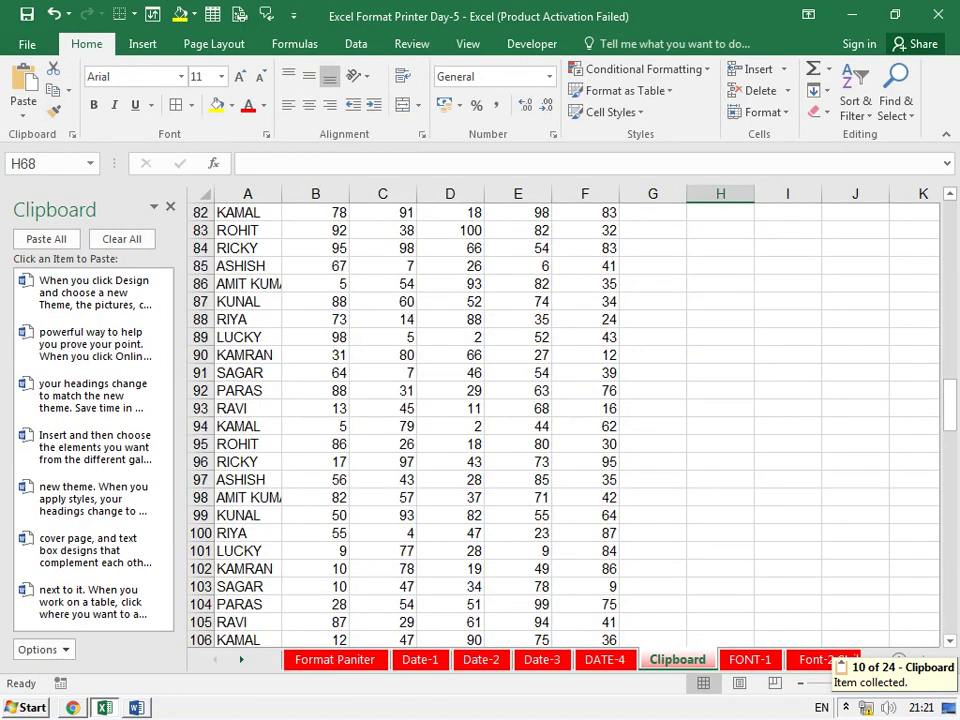
pyautogui.scroll(-13, 560, 420)
pyautogui.scroll(-13, 560, 420)
pyautogui.scroll(-8, 560, 420)
pyautogui.scroll(-7, 560, 420)
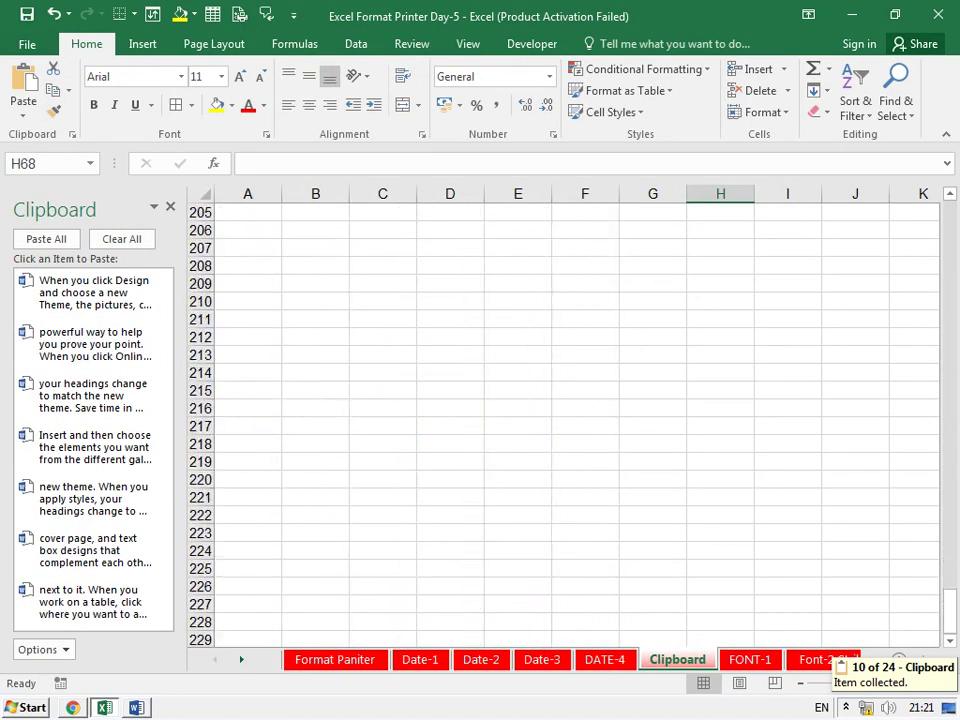
pyautogui.click(247, 337)
pyautogui.click(46, 239)
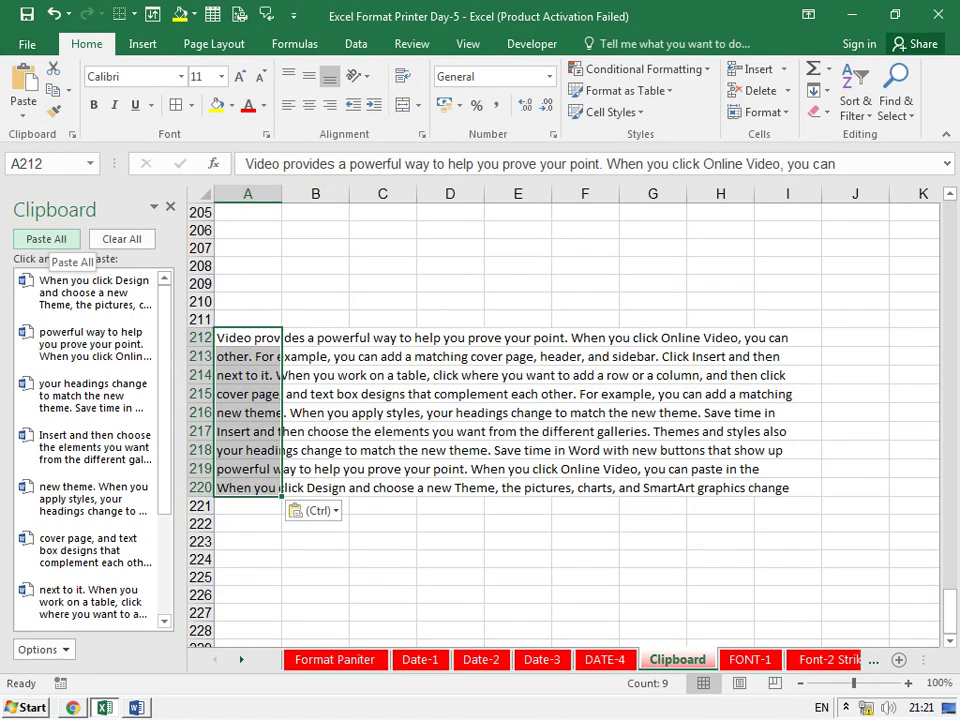
# Paste the 'new theme' line into A228 and the 'next to it' line into A231, then close the Clipboard pane.
pyautogui.scroll(-4, 400, 420)
pyautogui.click(247, 412)
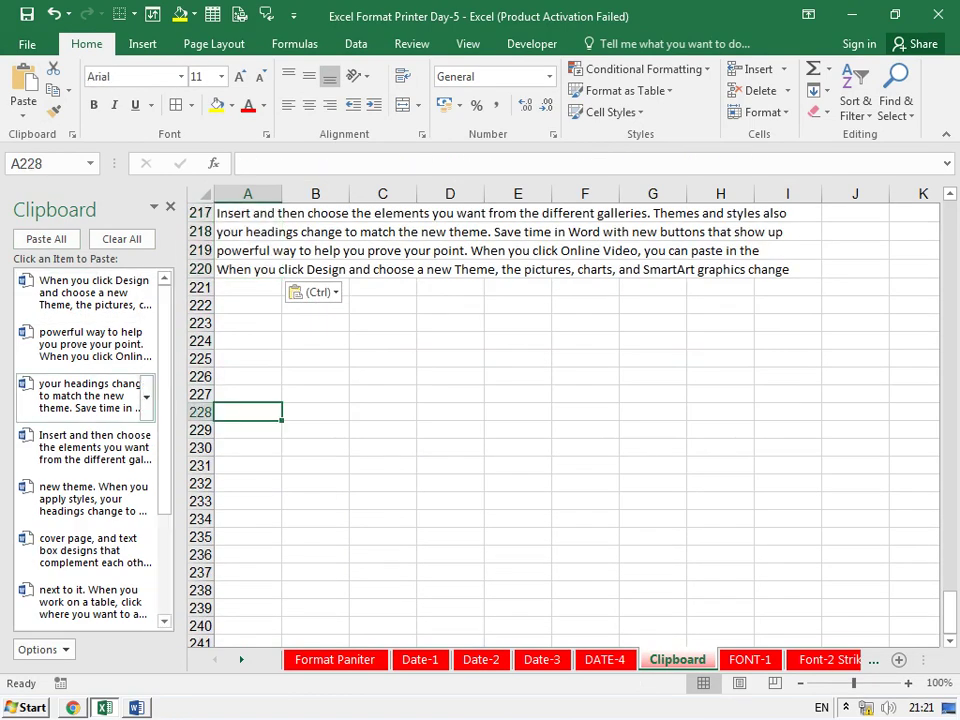
pyautogui.click(90, 395)
pyautogui.click(90, 447)
pyautogui.click(90, 498)
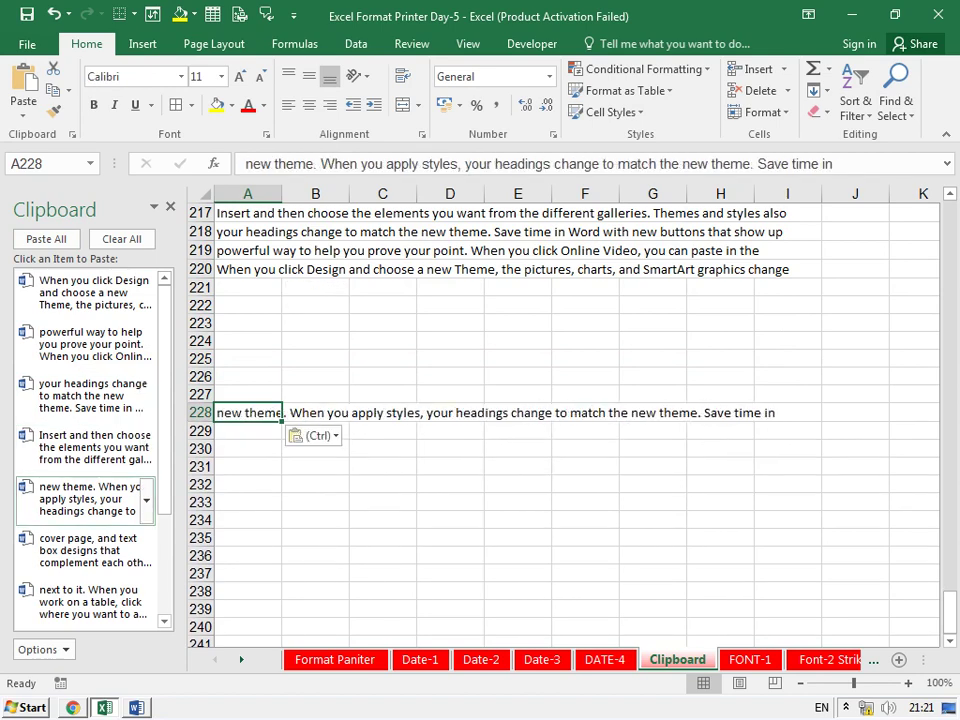
pyautogui.click(247, 467)
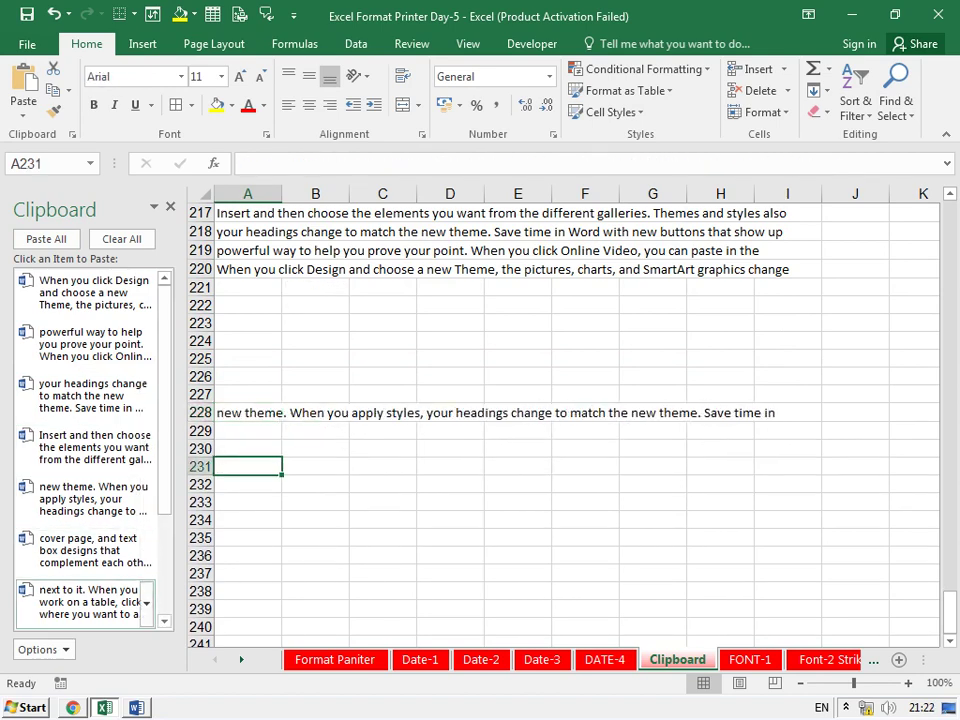
pyautogui.click(90, 601)
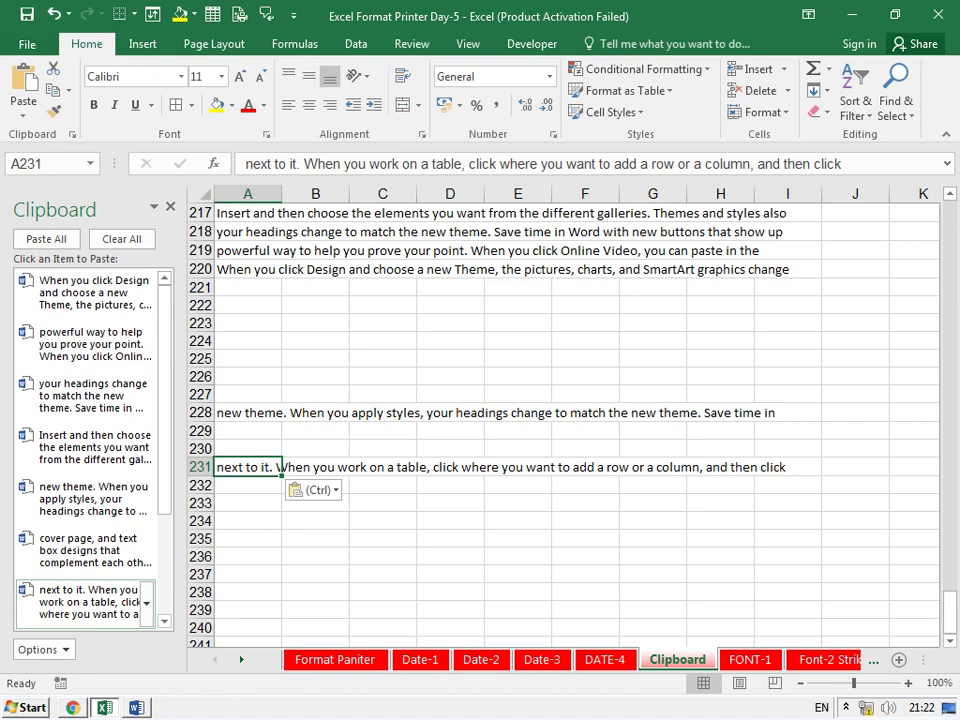
pyautogui.click(72, 134)
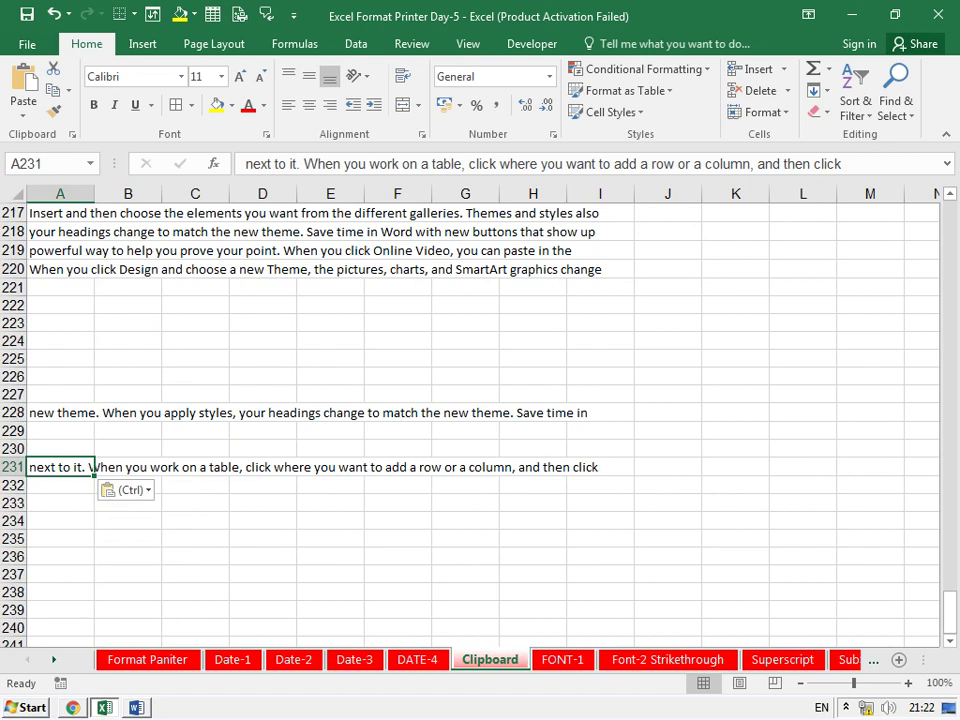
# On the FONT-1 sheet, enter a name in cell I4.
pyautogui.click(562, 659)
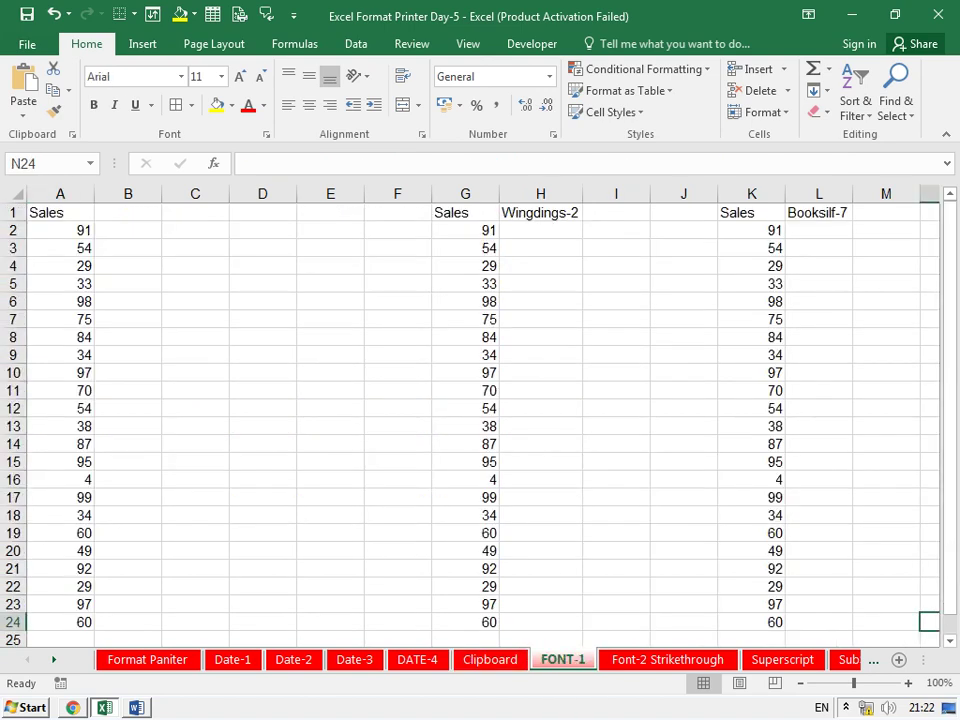
pyautogui.click(195, 248)
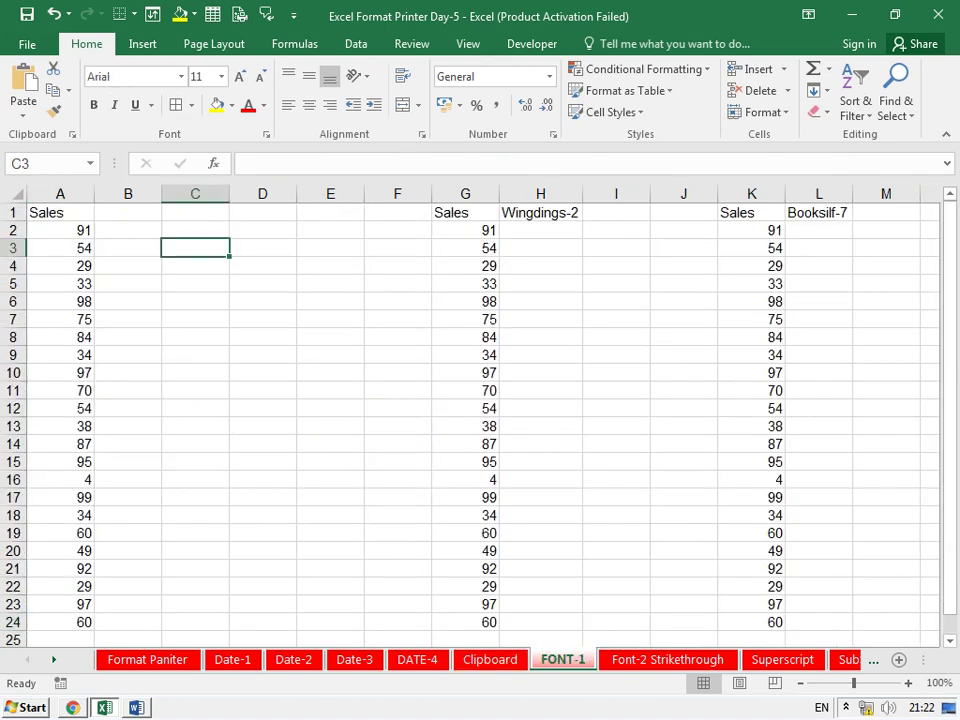
pyautogui.click(616, 265)
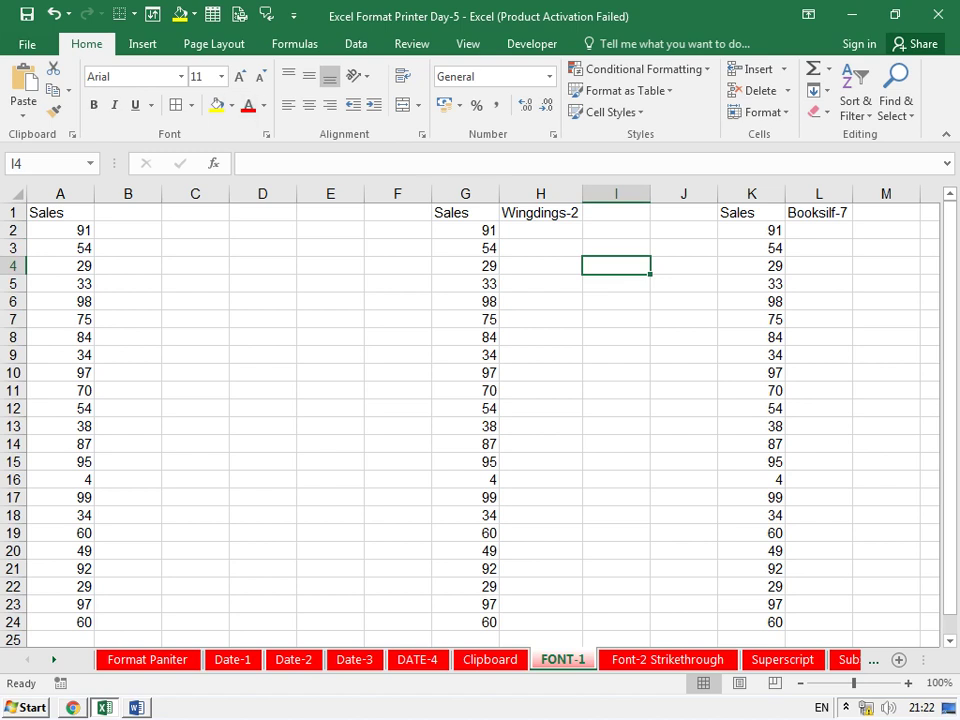
pyautogui.write('VIVEK')
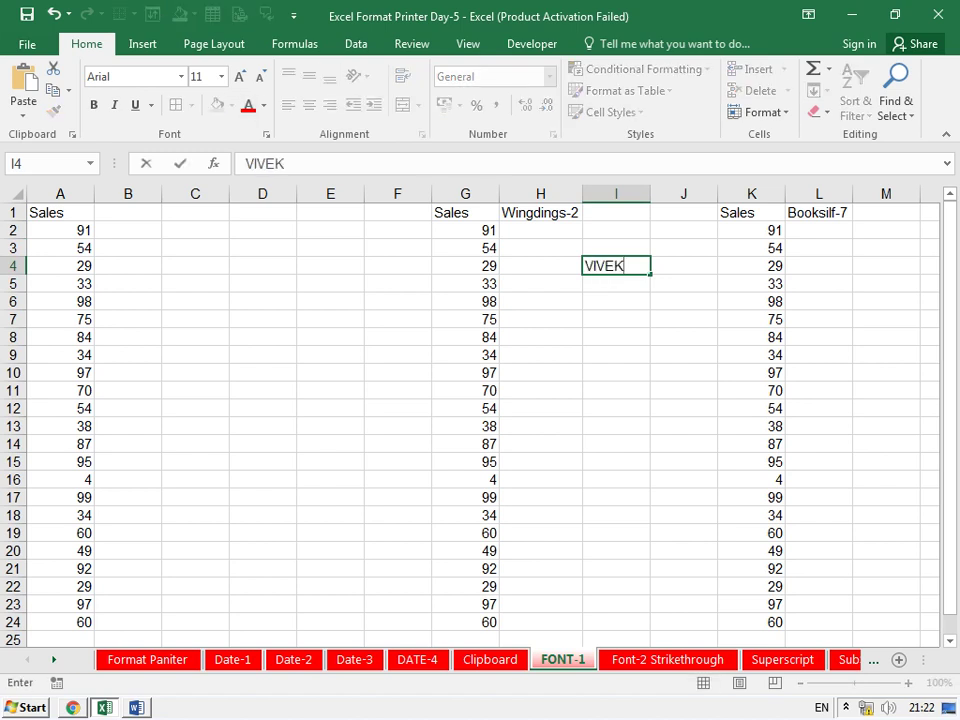
pyautogui.write('.')
pyautogui.press('Return')
# Browse the font list for the I4 name down to ALGERIAN without applying a font.
pyautogui.click(616, 265)
pyautogui.click(616, 283)
pyautogui.click(616, 265)
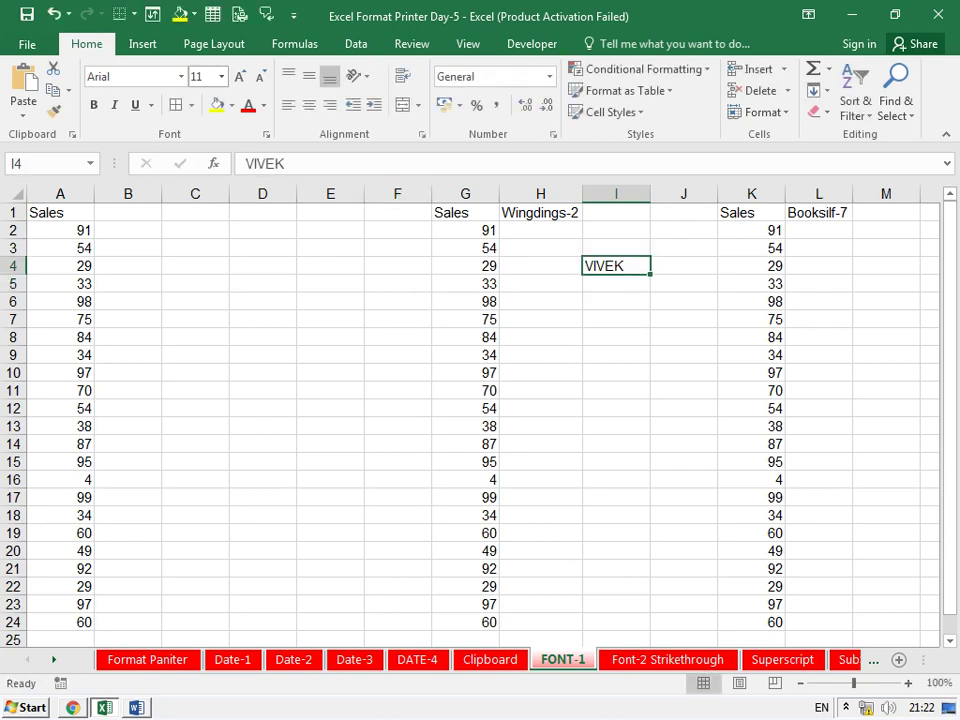
pyautogui.hotkey('alt', 'h')
pyautogui.press('f')
pyautogui.press('f')
pyautogui.press('Down')
pyautogui.press('Down')
pyautogui.press('Down')
pyautogui.press('Down')
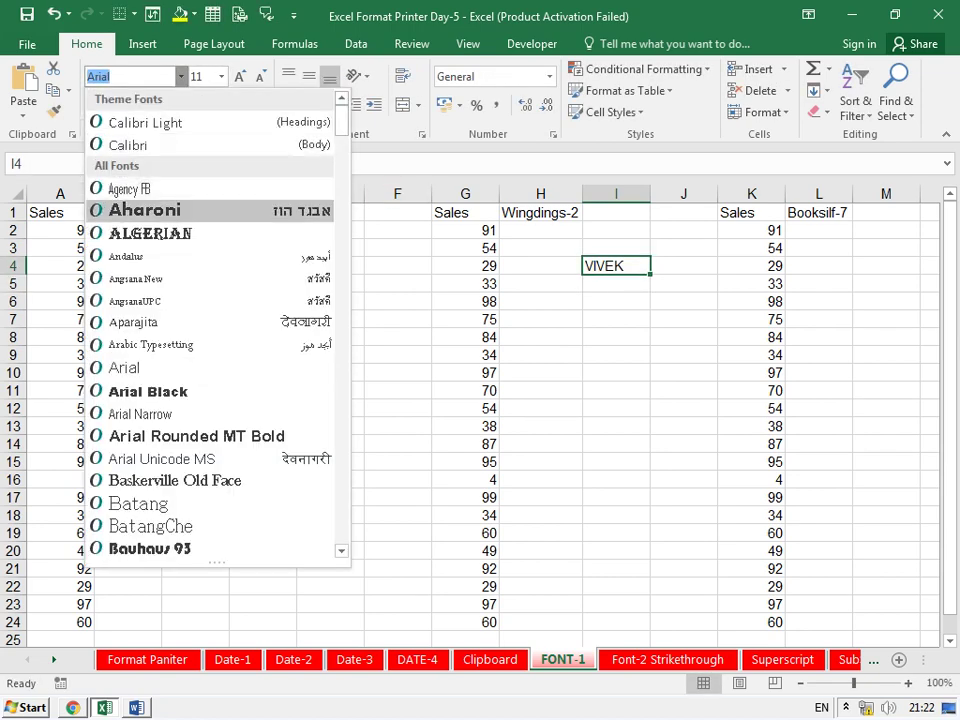
pyautogui.press('Down')
pyautogui.press('Down')
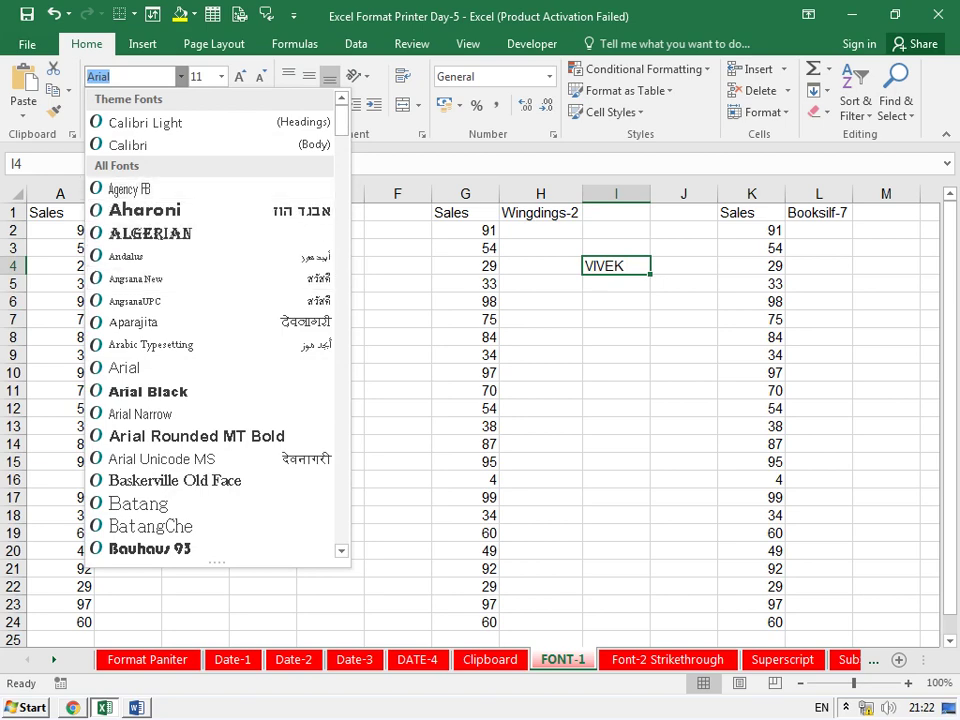
pyautogui.press('Escape')
pyautogui.hotkey('alt', 'f')
# Enable Live Preview in Excel Options' General settings.
pyautogui.press('t')
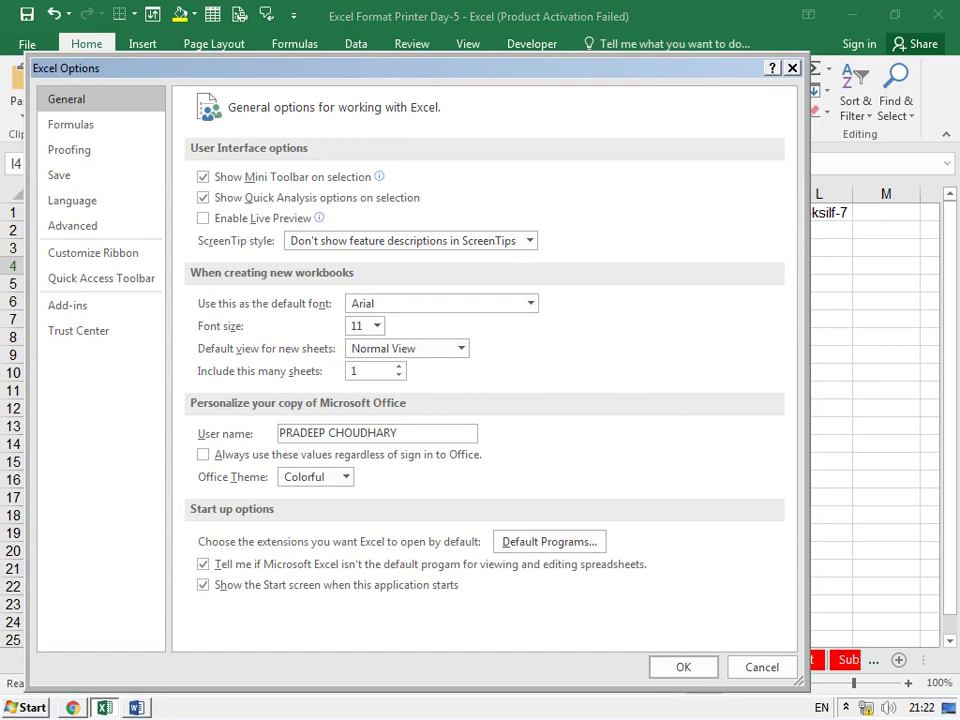
pyautogui.hotkey('alt', 'l')
pyautogui.press('Return')
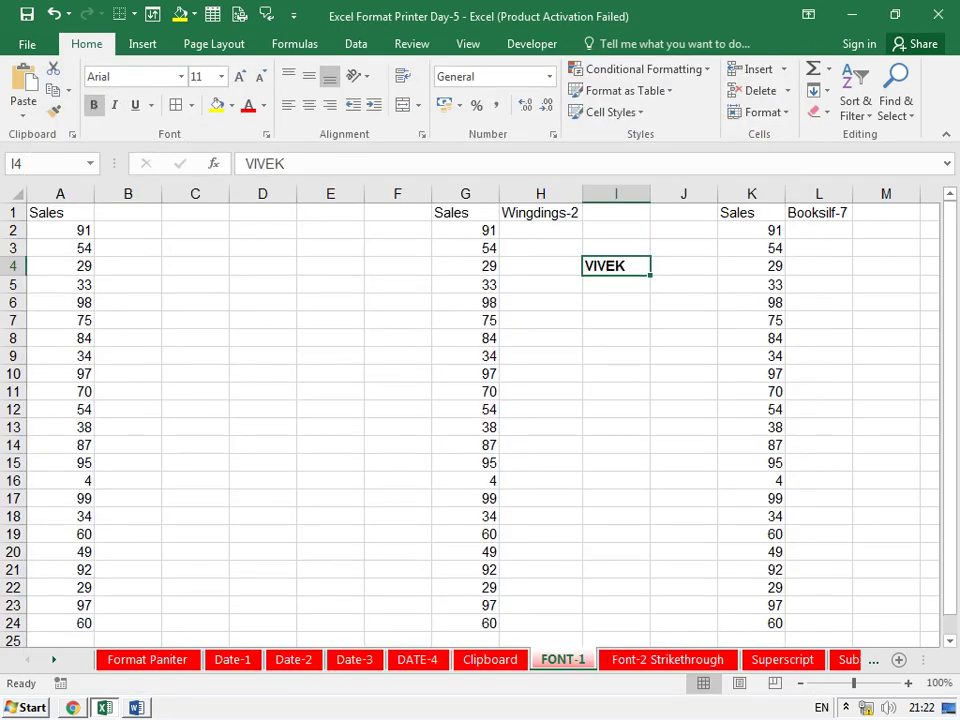
# Preview fonts from Andalus through Bodoni MT on the I4 name without applying any, then clear I4.
pyautogui.hotkey('alt', 'h')
pyautogui.press('f')
pyautogui.press('f')
pyautogui.hotkey('alt', 'Down')
pyautogui.press('Down')
pyautogui.press('Down')
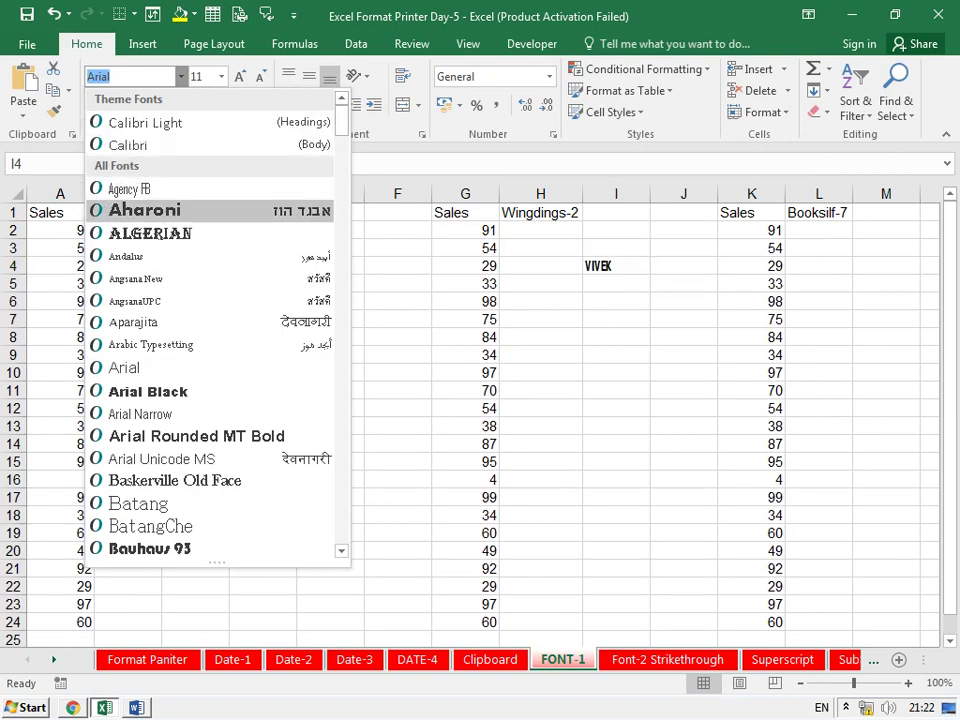
pyautogui.press('Down')
pyautogui.press('Down')
pyautogui.press('Down')
pyautogui.press('Down')
pyautogui.press('Down')
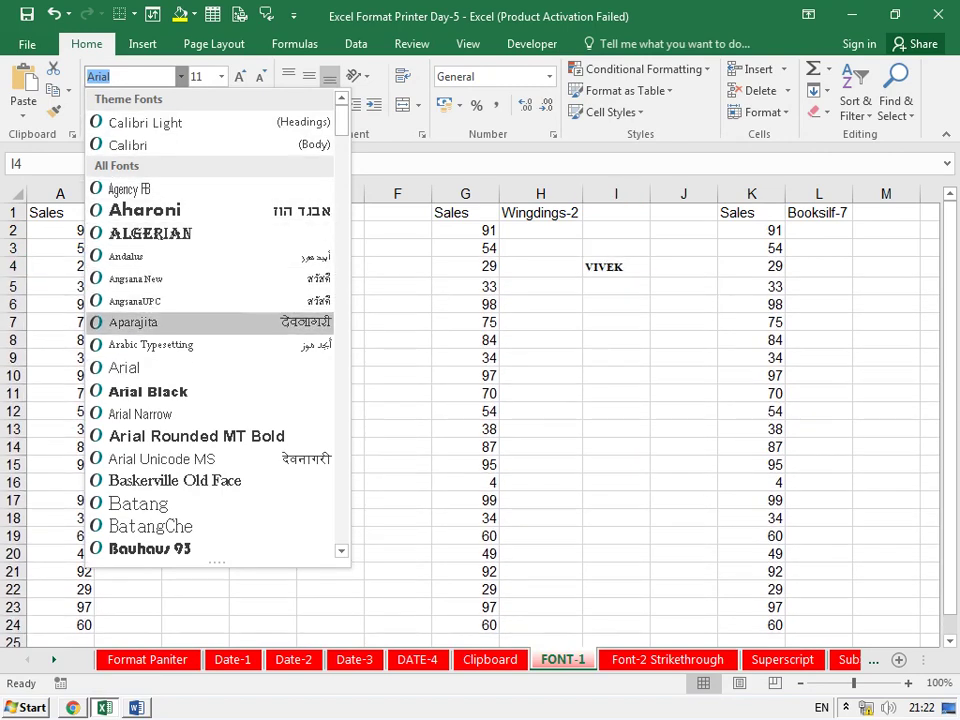
pyautogui.press('Down')
pyautogui.press('Down')
pyautogui.press('Down')
pyautogui.press('Down')
pyautogui.press('Down')
pyautogui.press('Down')
pyautogui.press('Down')
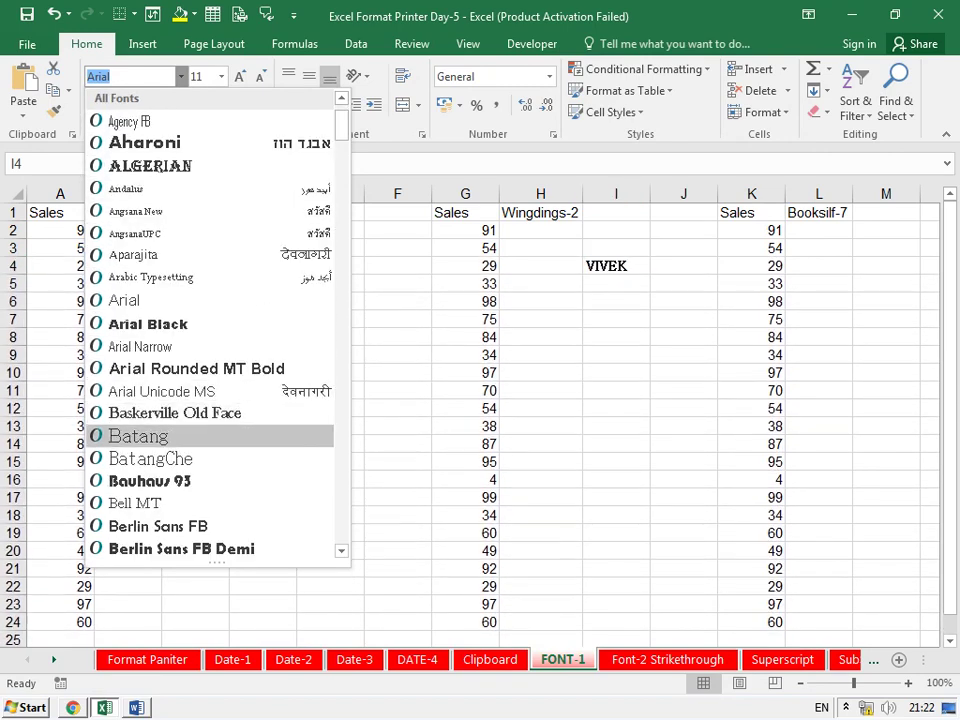
pyautogui.press('Down')
pyautogui.press('Down')
pyautogui.press('Down')
pyautogui.press('Down')
pyautogui.press('Down')
pyautogui.press('Down')
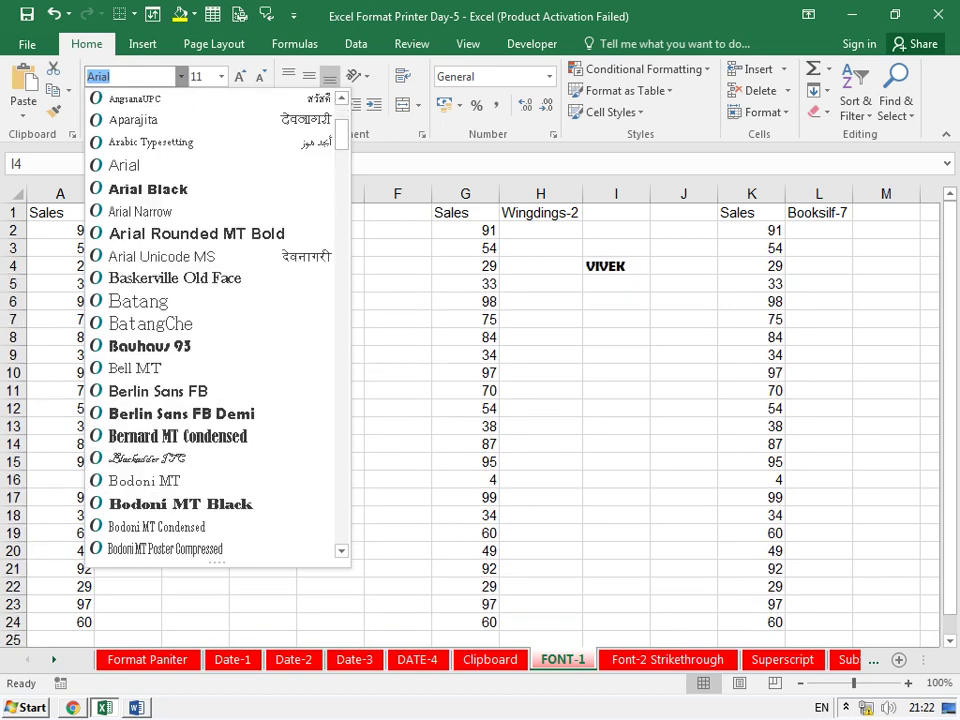
pyautogui.press('Down')
pyautogui.press('Escape')
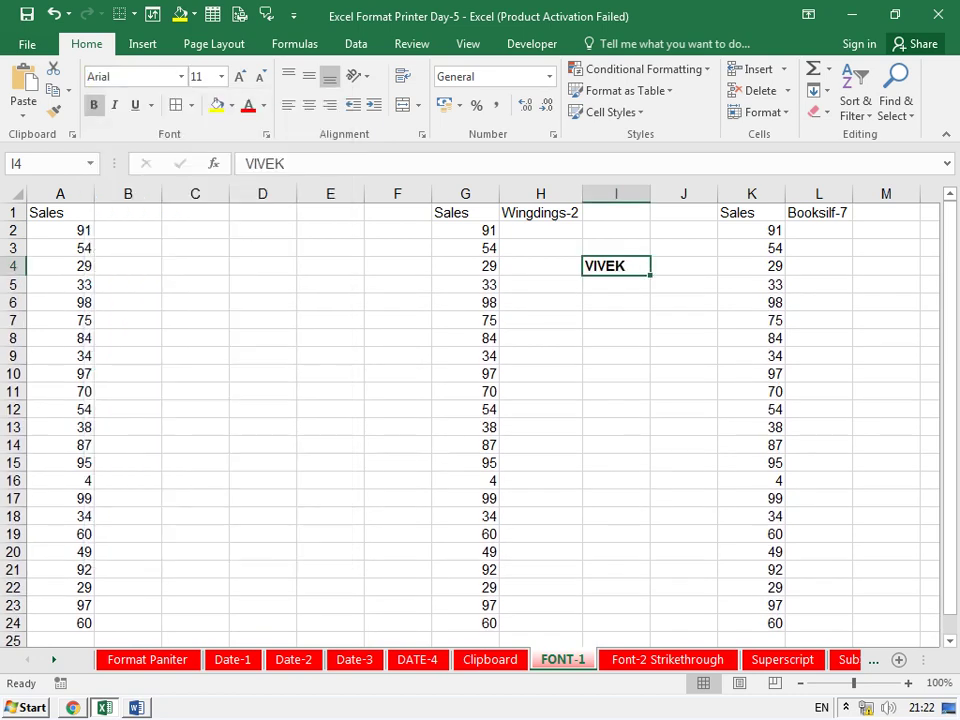
pyautogui.press('Delete')
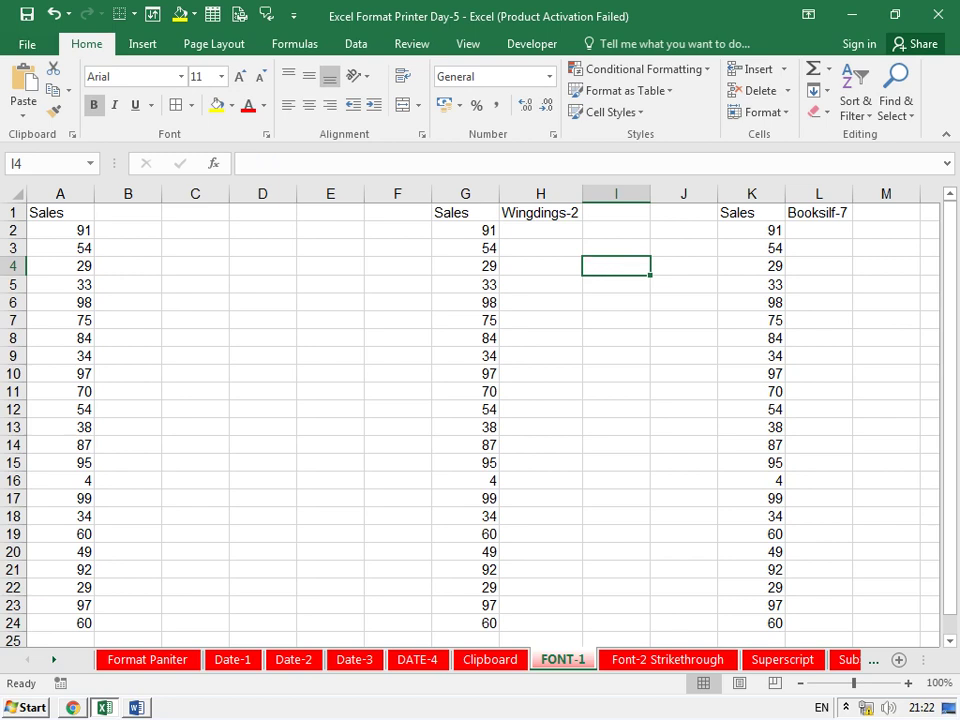
pyautogui.moveTo(60, 230); pyautogui.dragTo(60, 373)
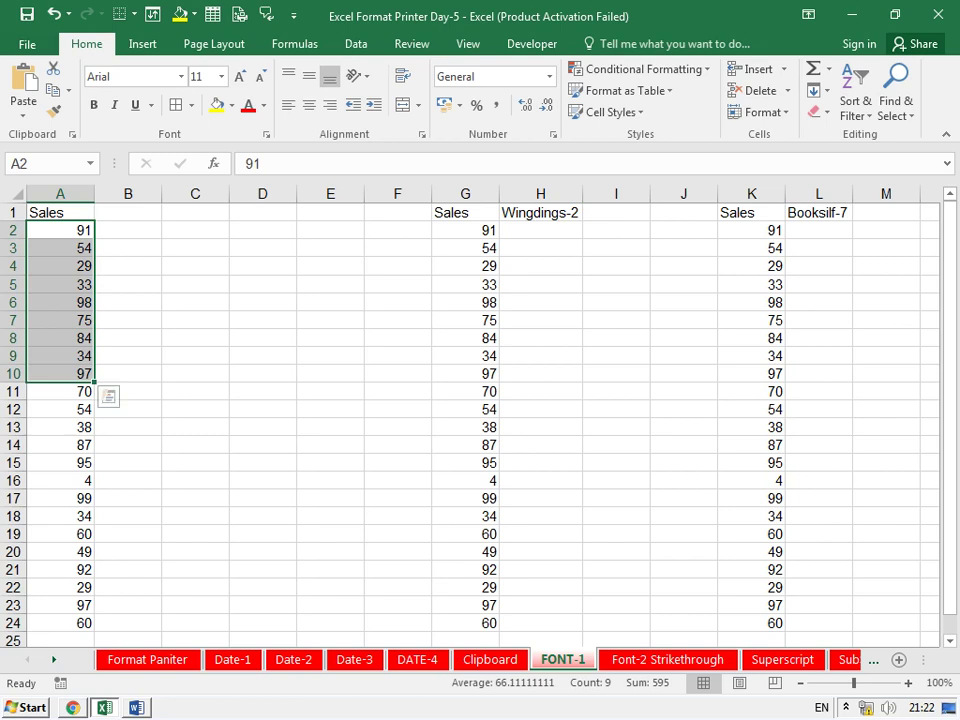
pyautogui.click(128, 230)
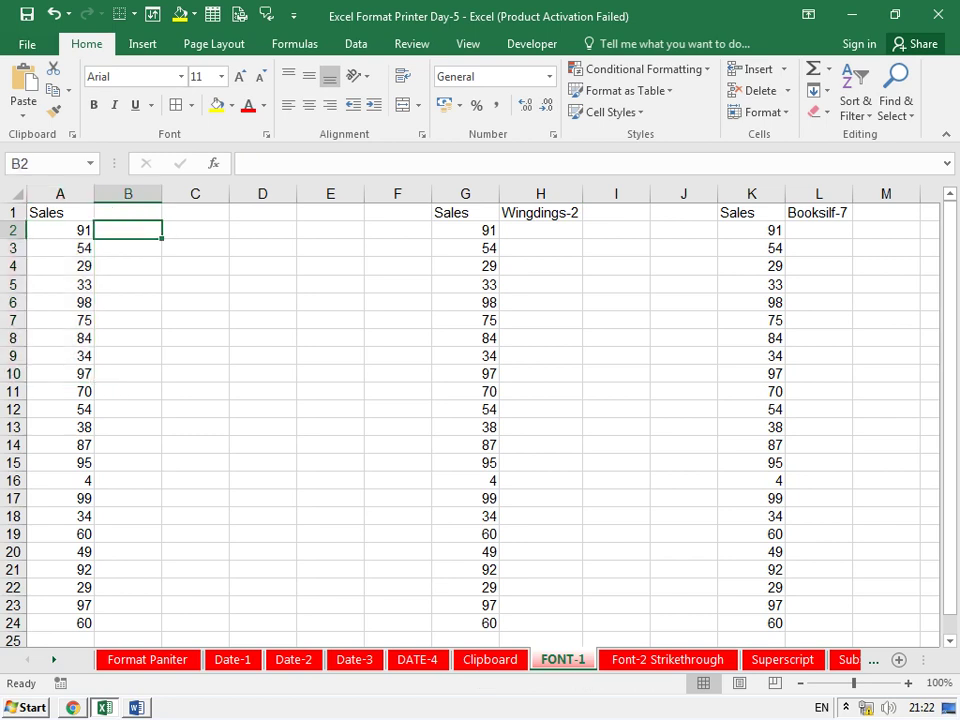
pyautogui.press('Up')
pyautogui.press('Right')
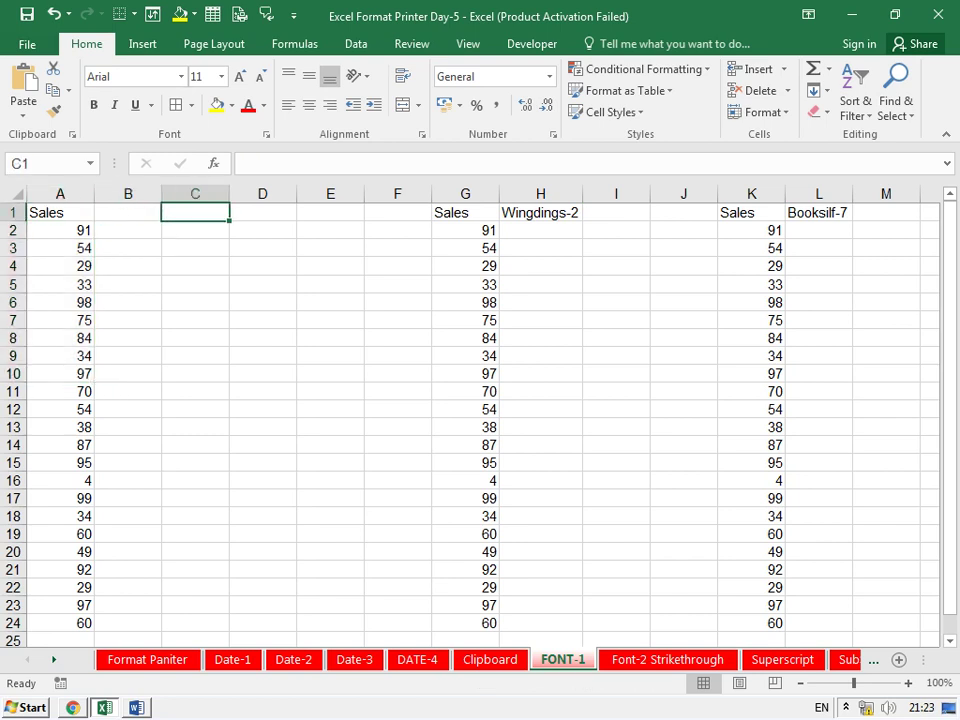
pyautogui.press('Down')
pyautogui.write('>60')
pyautogui.press('Return')
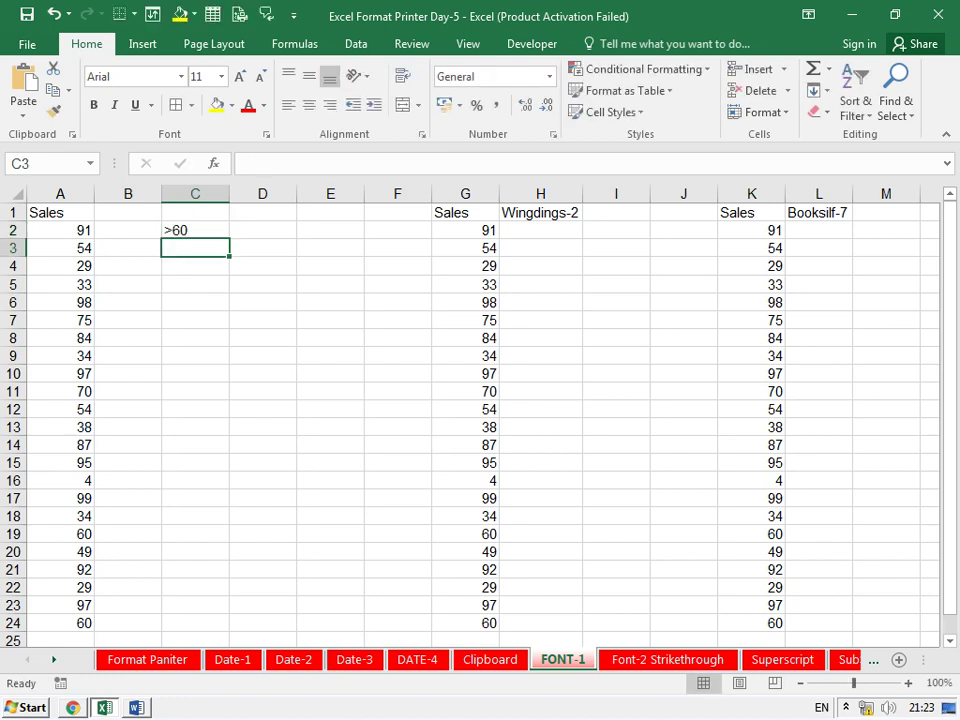
pyautogui.press('Up')
pyautogui.press('Right')
pyautogui.write('RIGH')
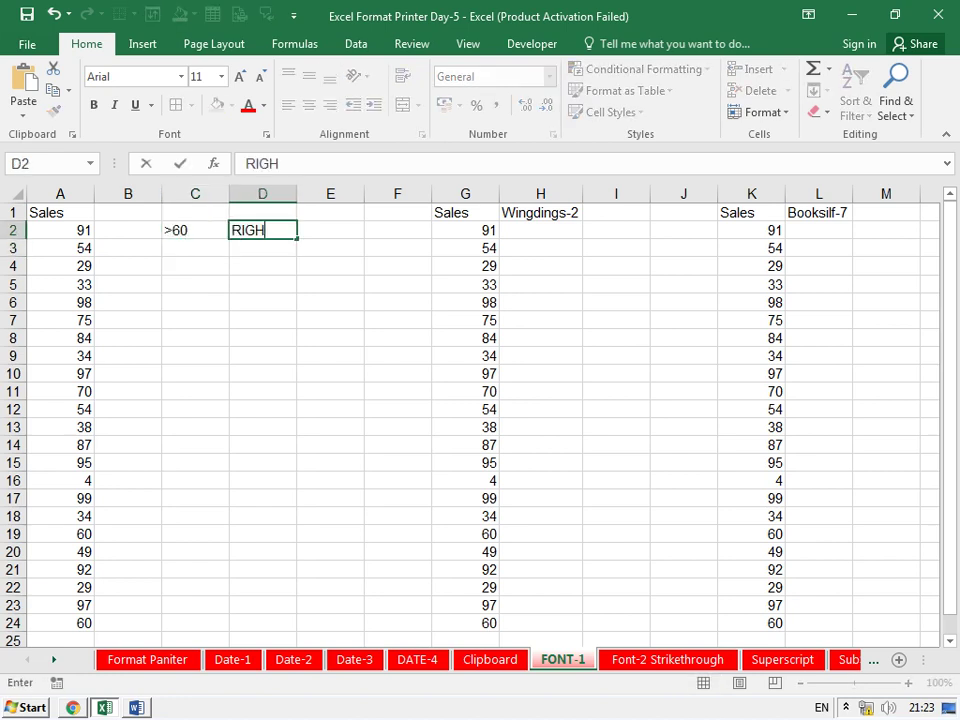
pyautogui.write('T')
pyautogui.press('Return')
pyautogui.write('<')
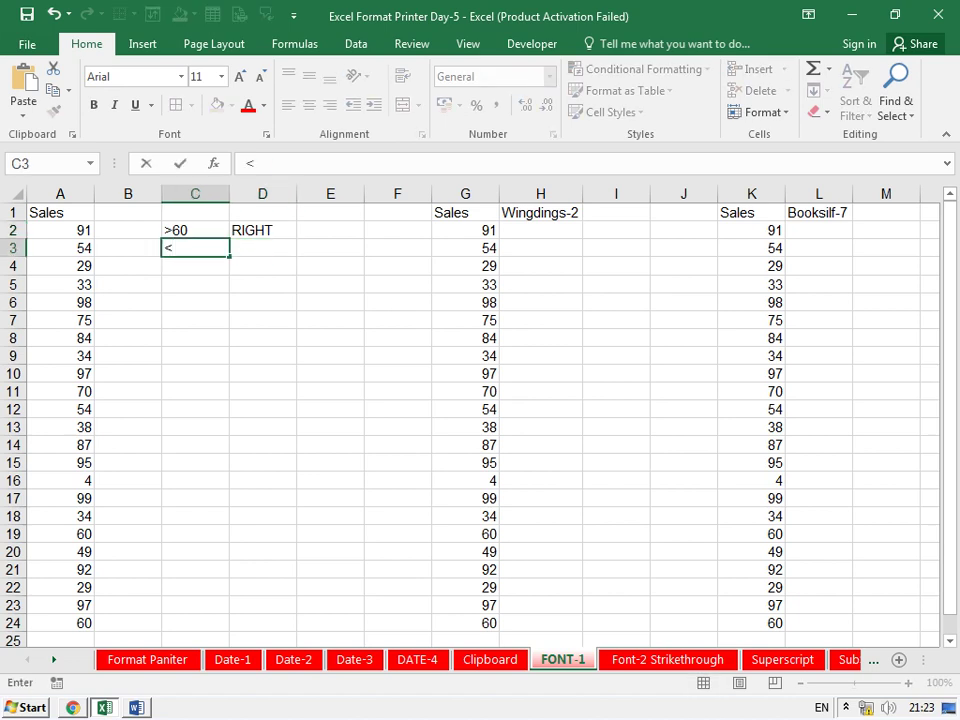
pyautogui.write('60')
pyautogui.press('Return')
pyautogui.click(195, 248)
pyautogui.click(262, 248)
pyautogui.write('X')
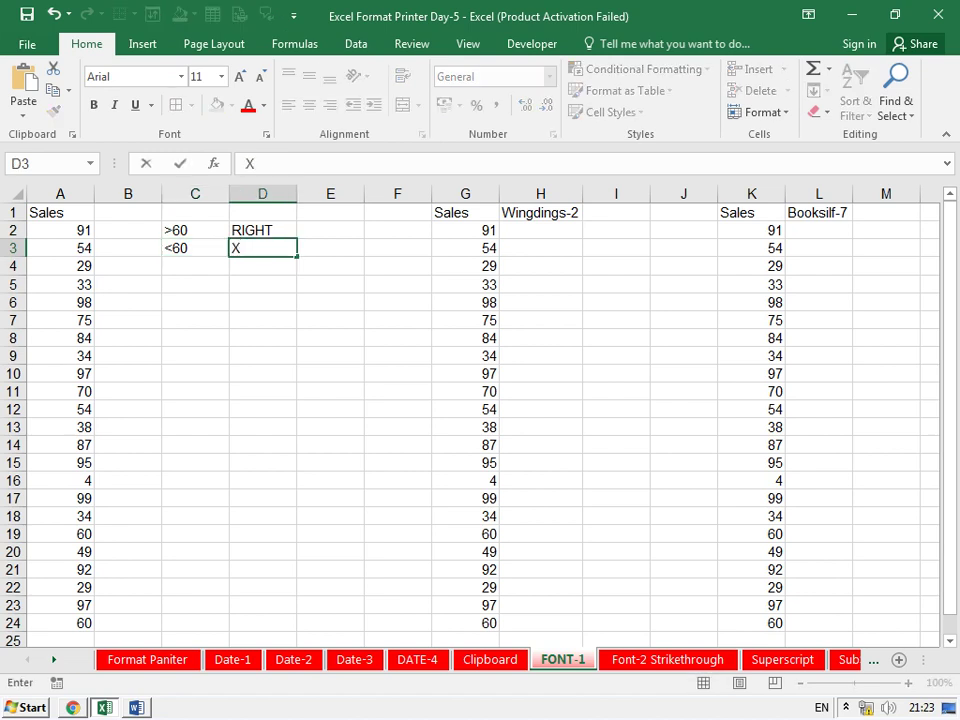
pyautogui.write(' WRONG')
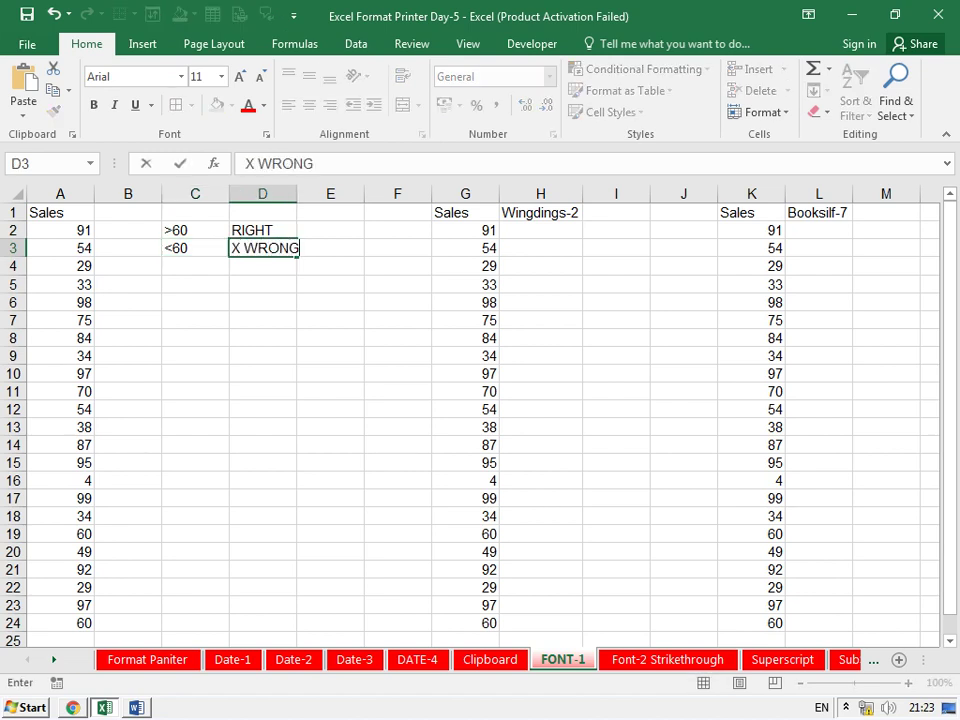
pyautogui.press('Escape')
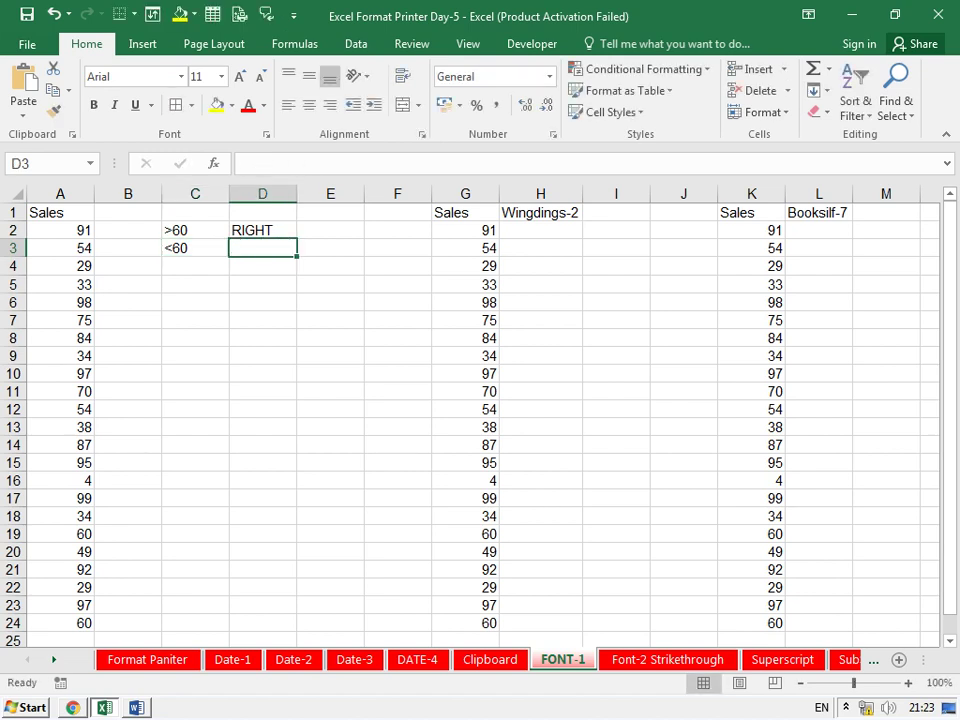
pyautogui.click(262, 230)
pyautogui.moveTo(195, 230); pyautogui.dragTo(262, 248)
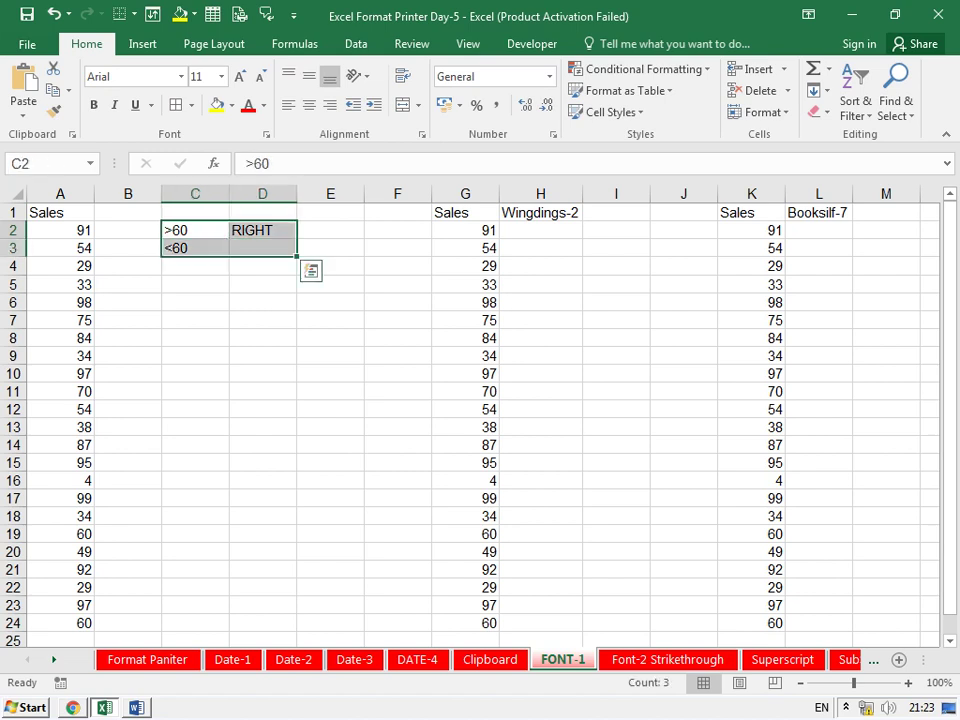
pyautogui.press('Delete')
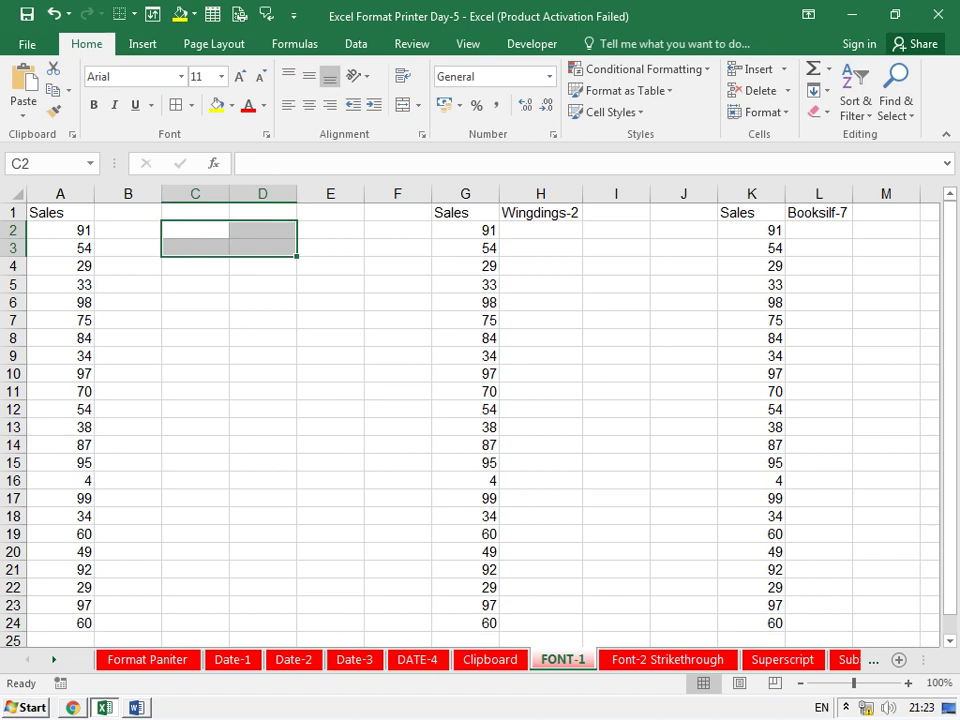
pyautogui.click(127, 230)
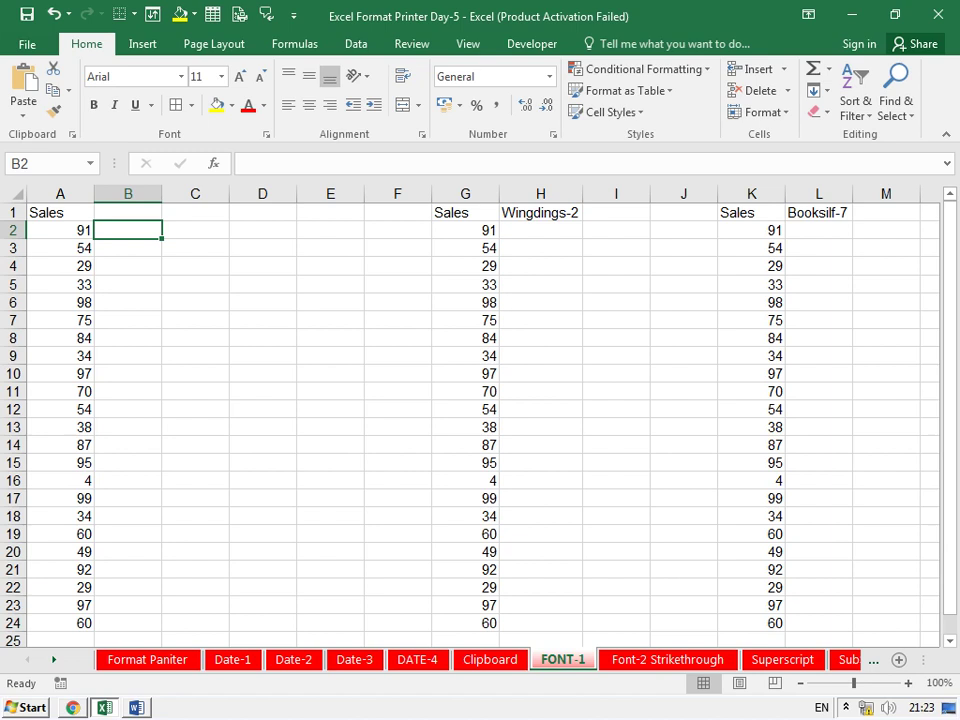
# Enter J in B2 and rotate its text to -45 degrees in Format Cells.
pyautogui.write('J')
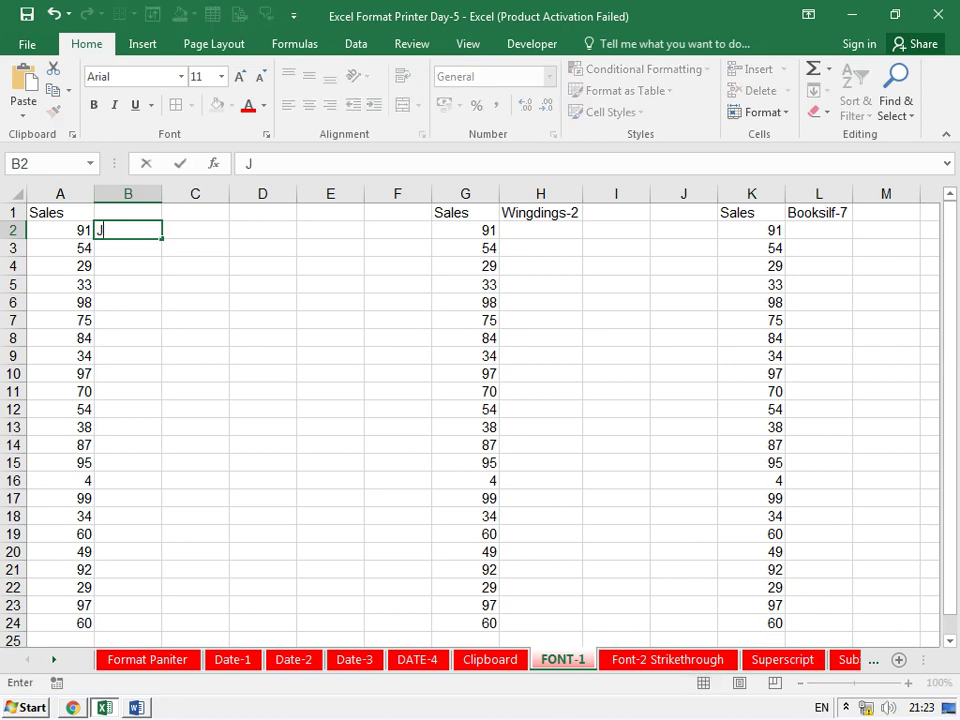
pyautogui.press('Return')
pyautogui.click(127, 230)
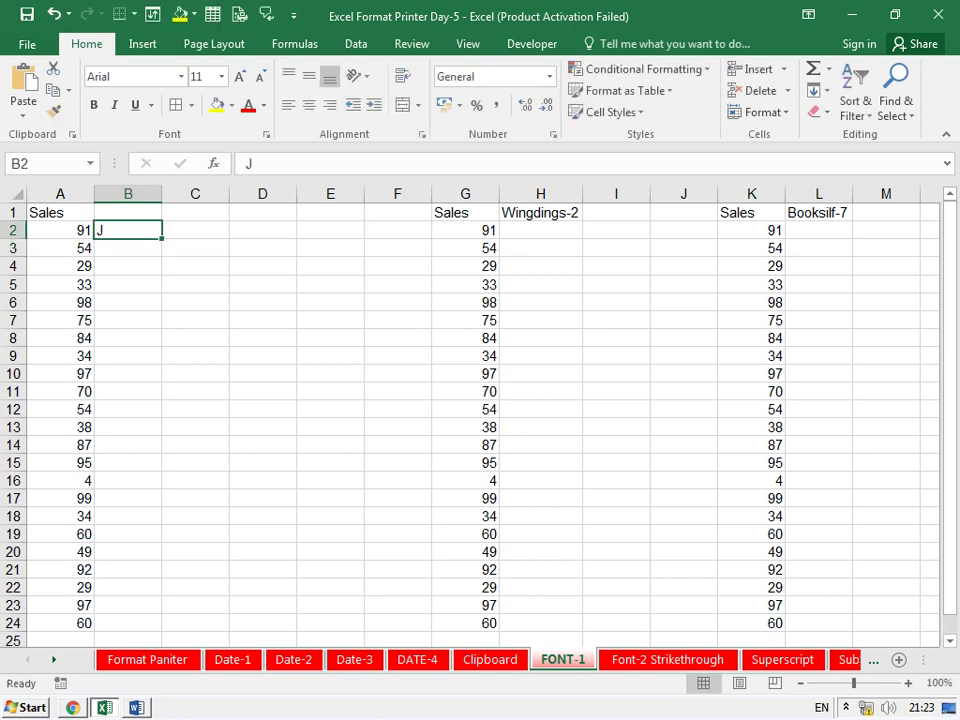
pyautogui.hotkey('ctrl', '1')
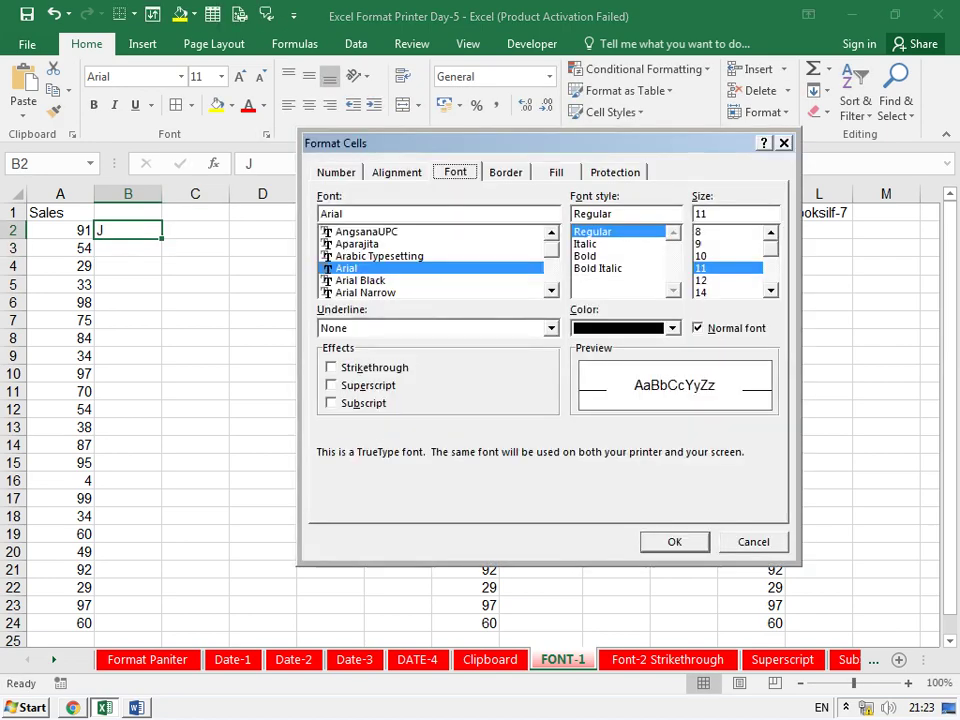
pyautogui.hotkey('ctrl', 'shift', 'Tab')
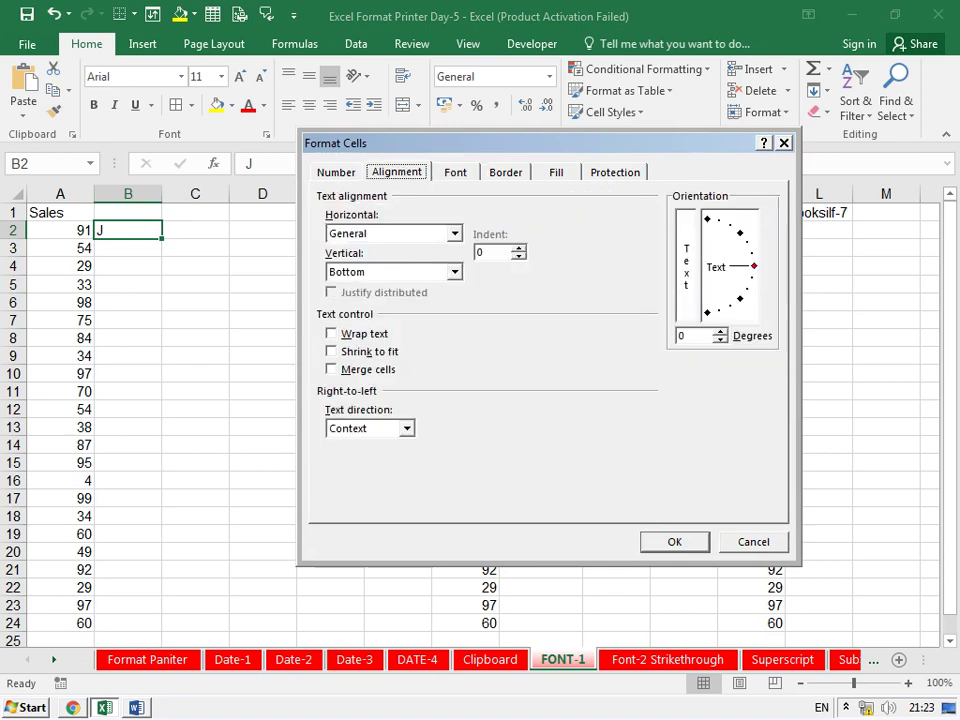
pyautogui.hotkey('alt', 'd')
pyautogui.write('-45')
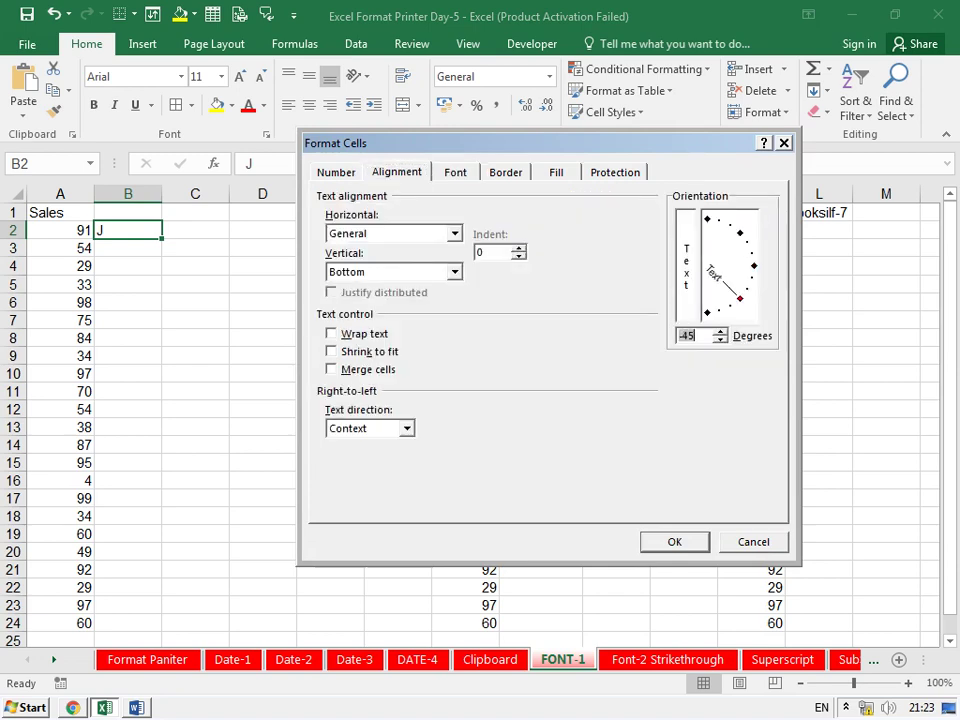
pyautogui.press('Tab')
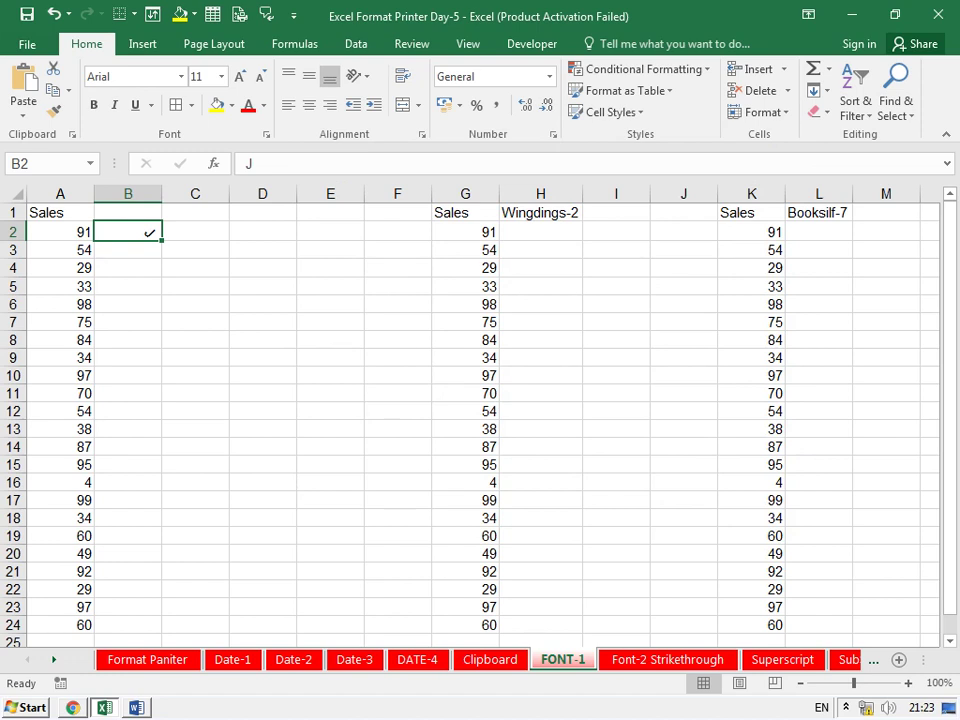
pyautogui.press('Return')
# Fill B3:B6 with X and enter J in the cells below.
pyautogui.write('Z')
pyautogui.press('BackSpace')
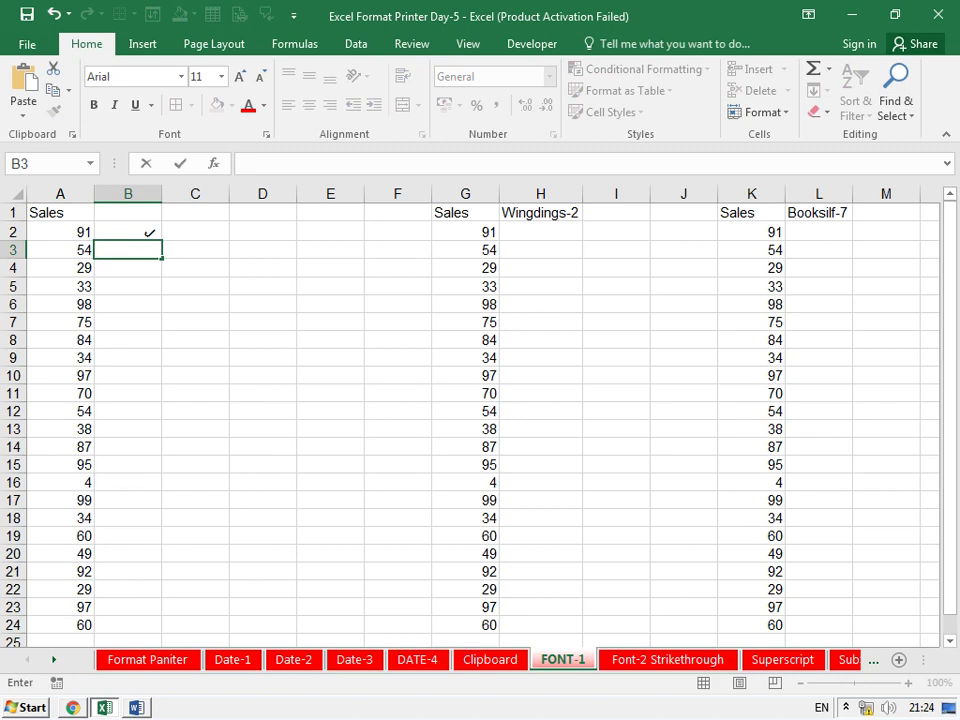
pyautogui.write('X')
pyautogui.press('Return')
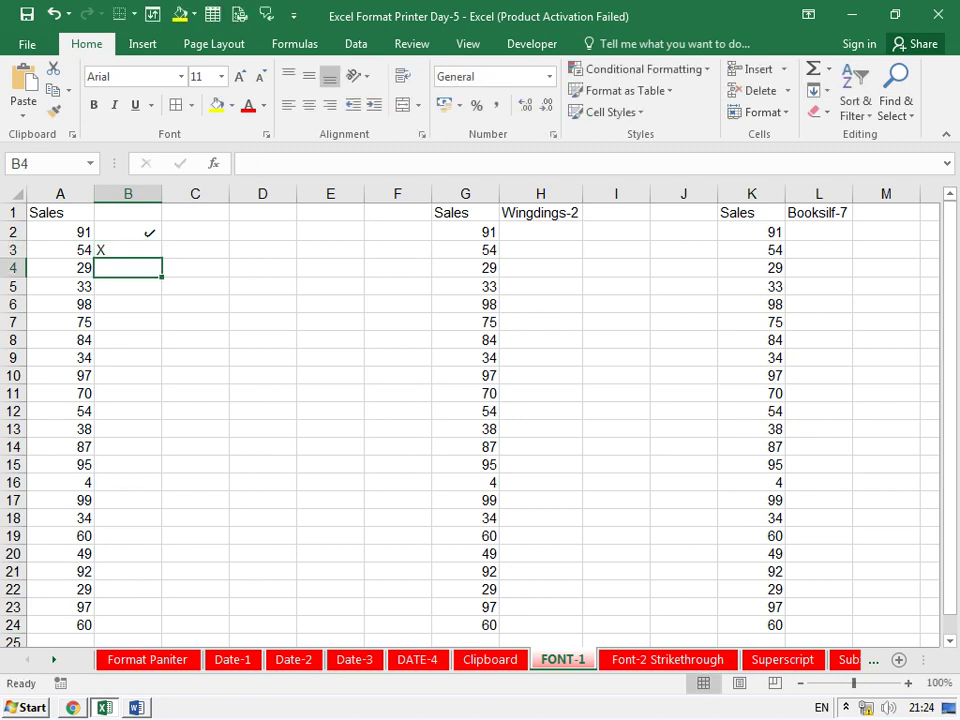
pyautogui.write('X')
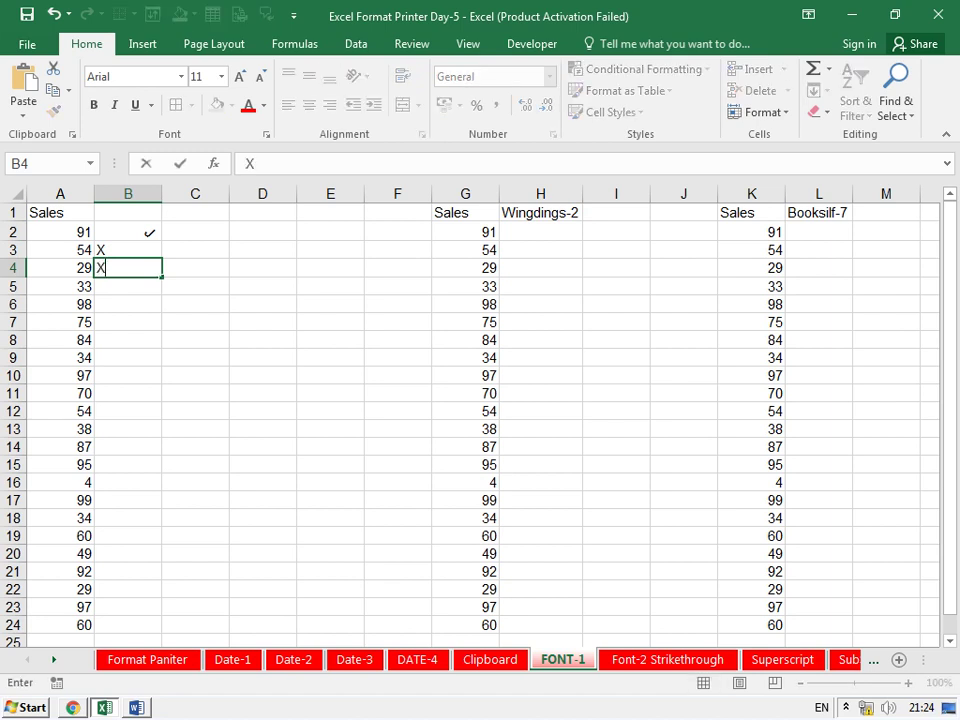
pyautogui.press('Return')
pyautogui.write('X')
pyautogui.press('Return')
pyautogui.write('X')
pyautogui.press('Return')
pyautogui.write('J')
pyautogui.press('Return')
pyautogui.write('J')
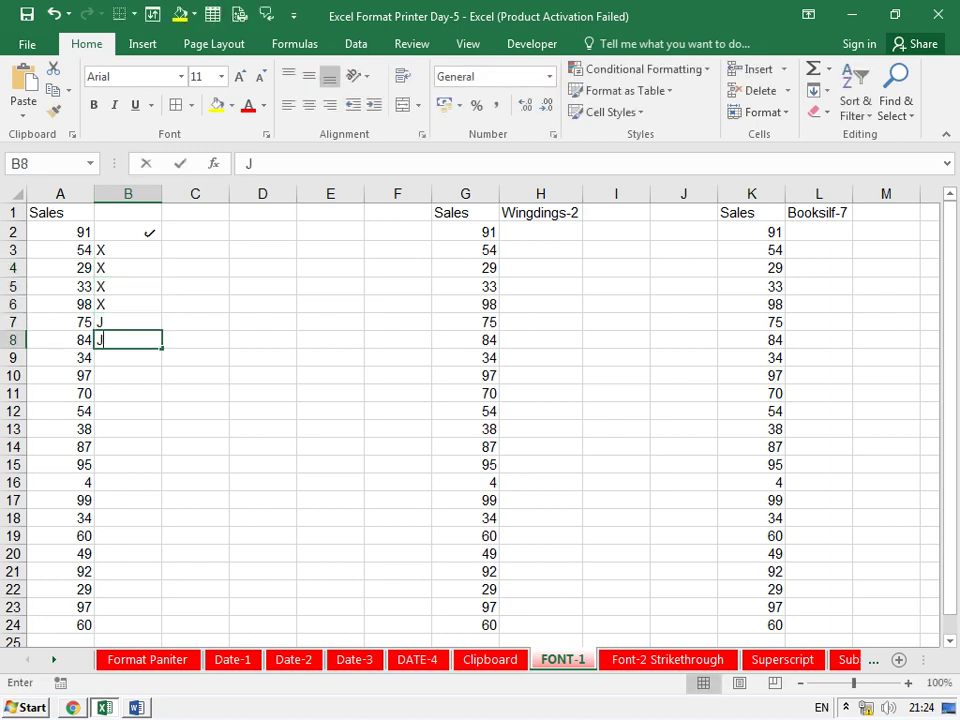
pyautogui.press('Return')
# Copy B2's check-mark formatting onto B7 with Format Painter.
pyautogui.press('Up')
pyautogui.press('Up')
pyautogui.press('Up')
pyautogui.press('Up')
pyautogui.press('Up')
pyautogui.press('Up')
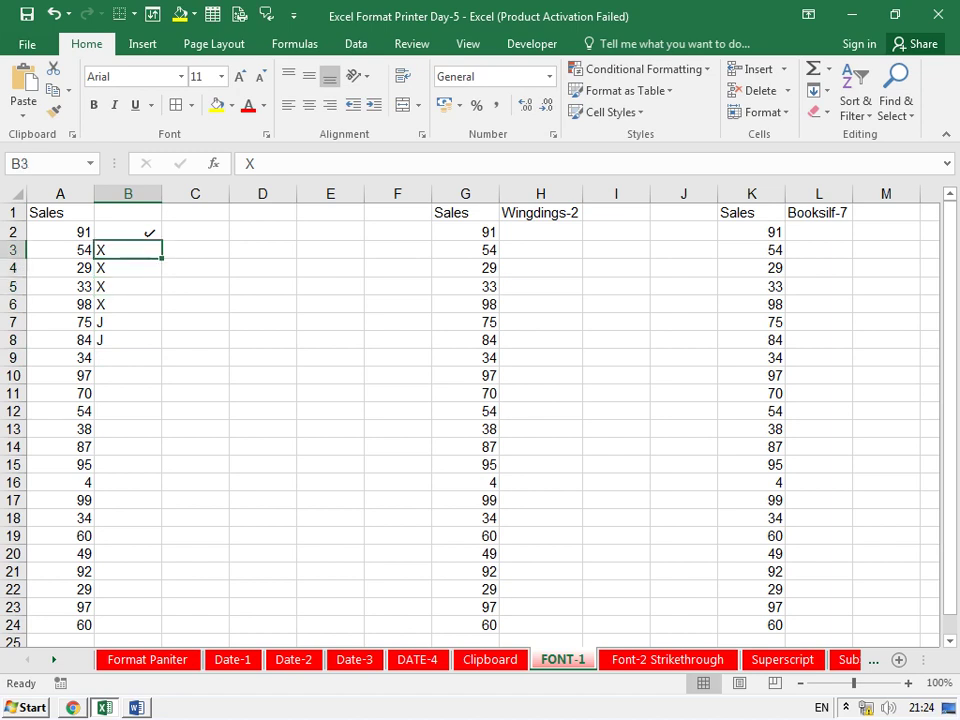
pyautogui.press('Up')
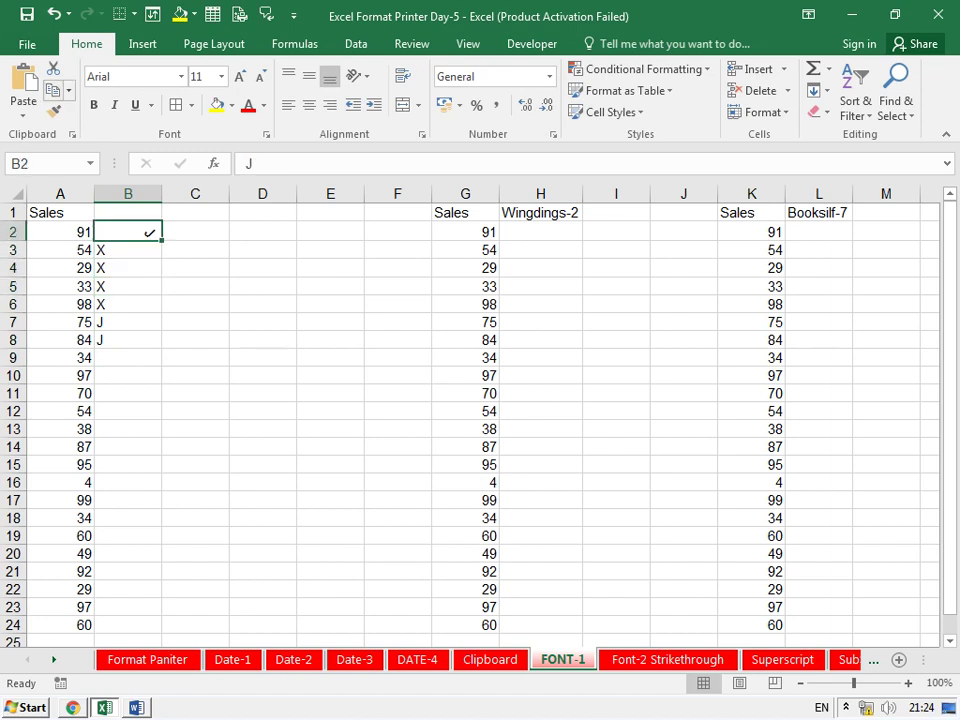
pyautogui.click(54, 110)
pyautogui.press('Down')
pyautogui.press('Down')
pyautogui.press('Down')
pyautogui.press('Return')
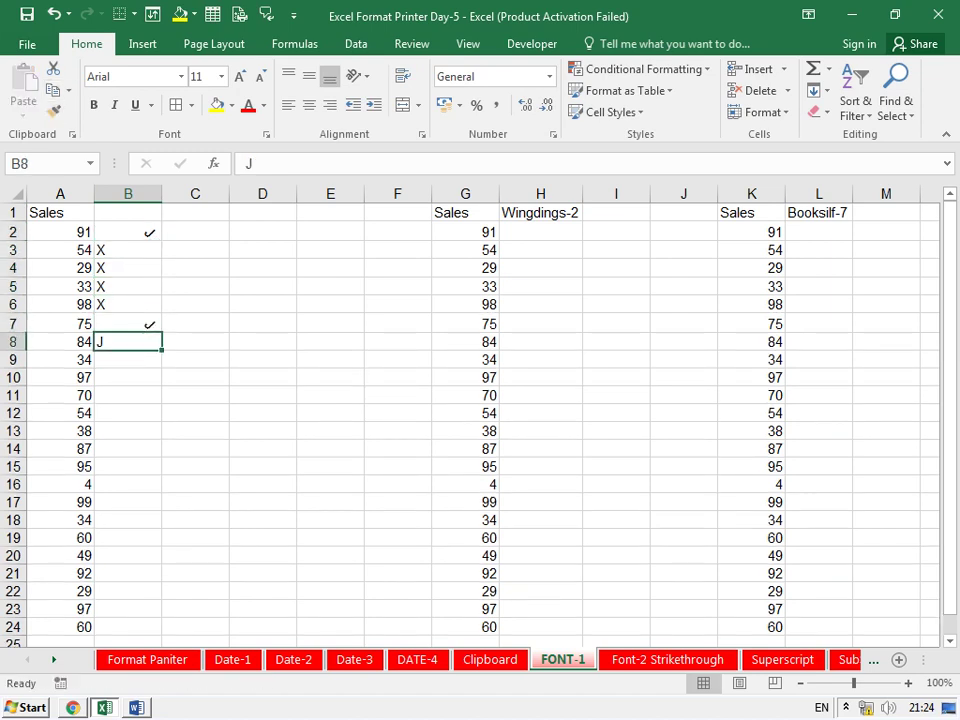
pyautogui.press('Up')
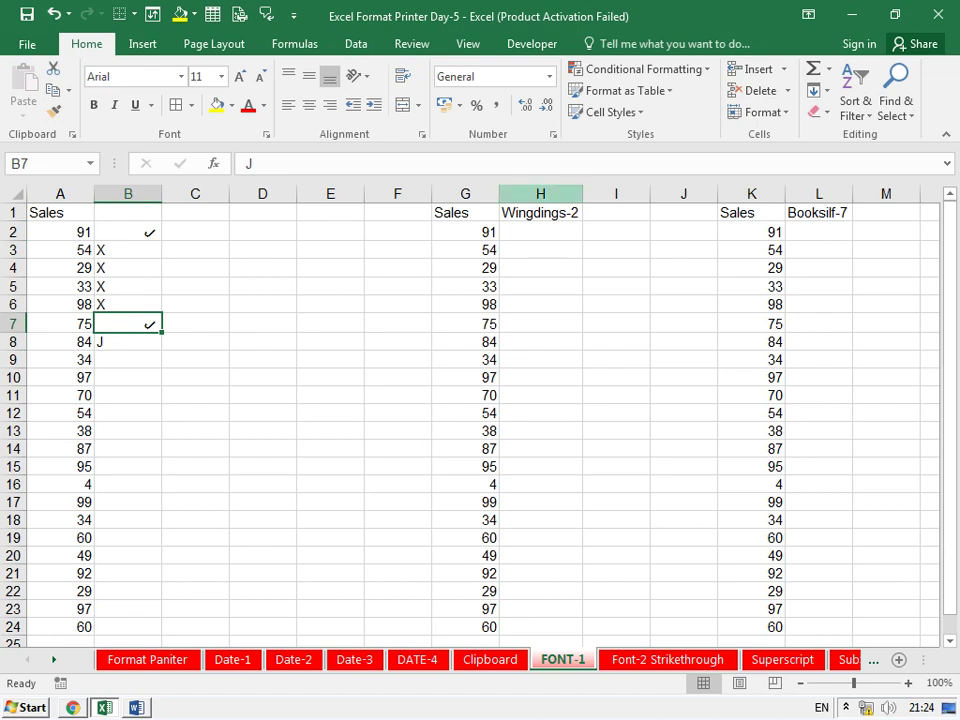
# Enter a capital P in H2 and an I in H3.
pyautogui.click(540, 231)
pyautogui.write('p')
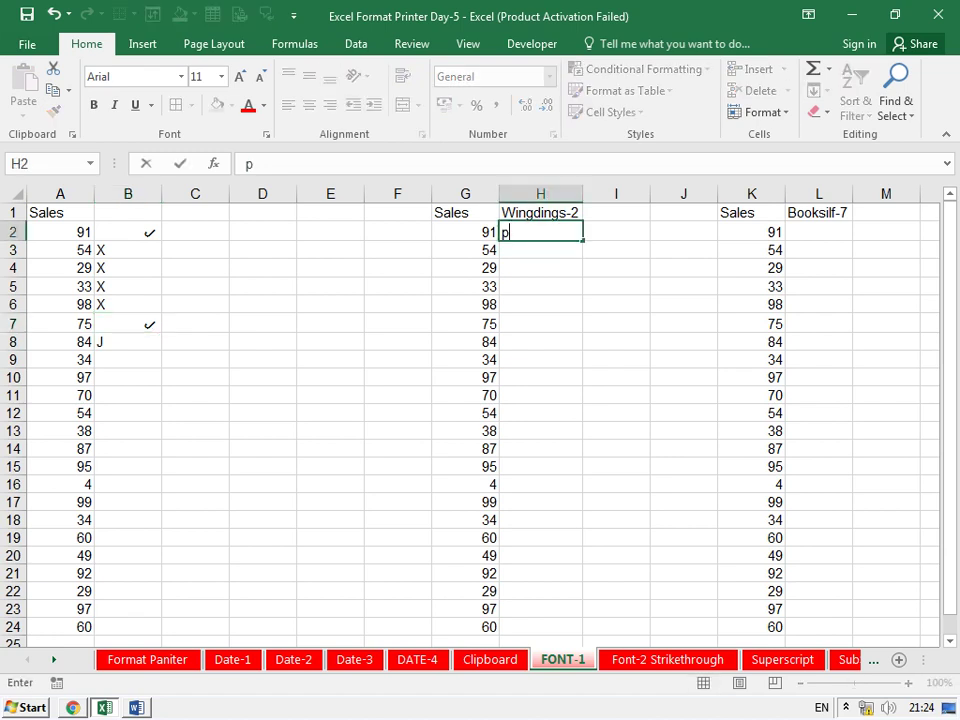
pyautogui.press('BackSpace')
pyautogui.write('P')
pyautogui.press('Return')
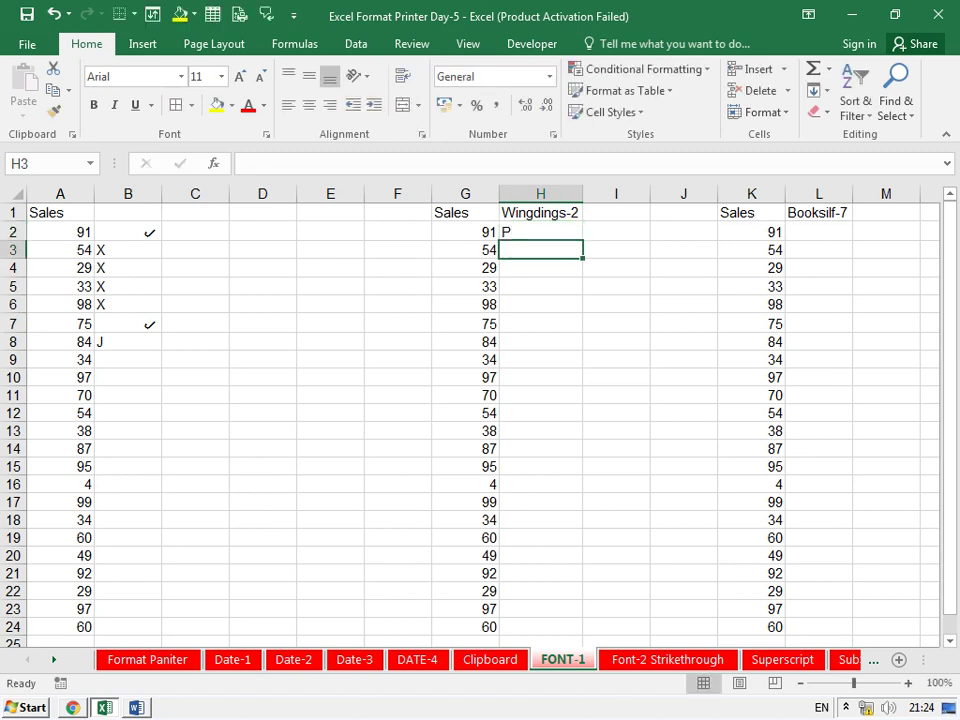
pyautogui.write('I')
pyautogui.press('Up')
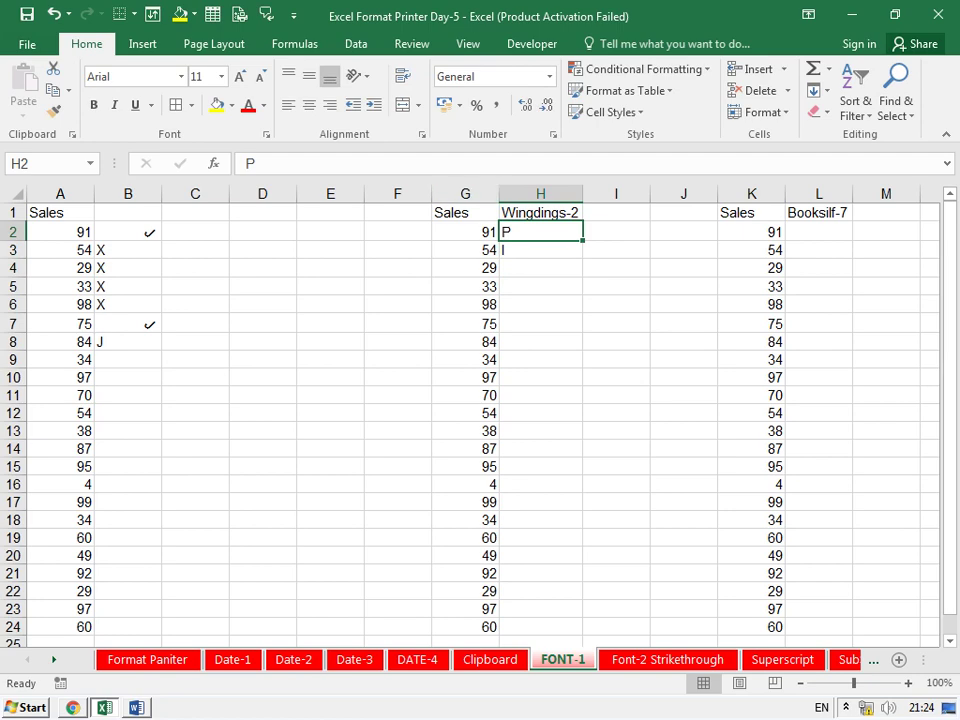
# Set H2's font to Wingdings 2 so it displays a check mark.
pyautogui.press('alt')
pyautogui.press('h')
pyautogui.press('f')
pyautogui.press('f')
pyautogui.scroll(-10, 215, 320)
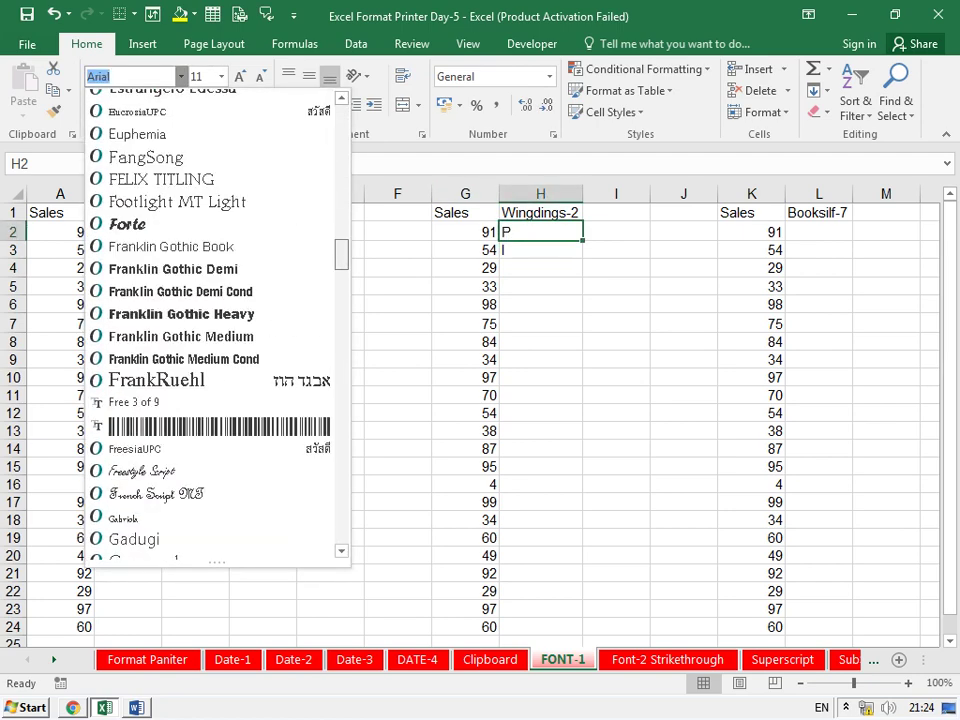
pyautogui.scroll(-15, 215, 320)
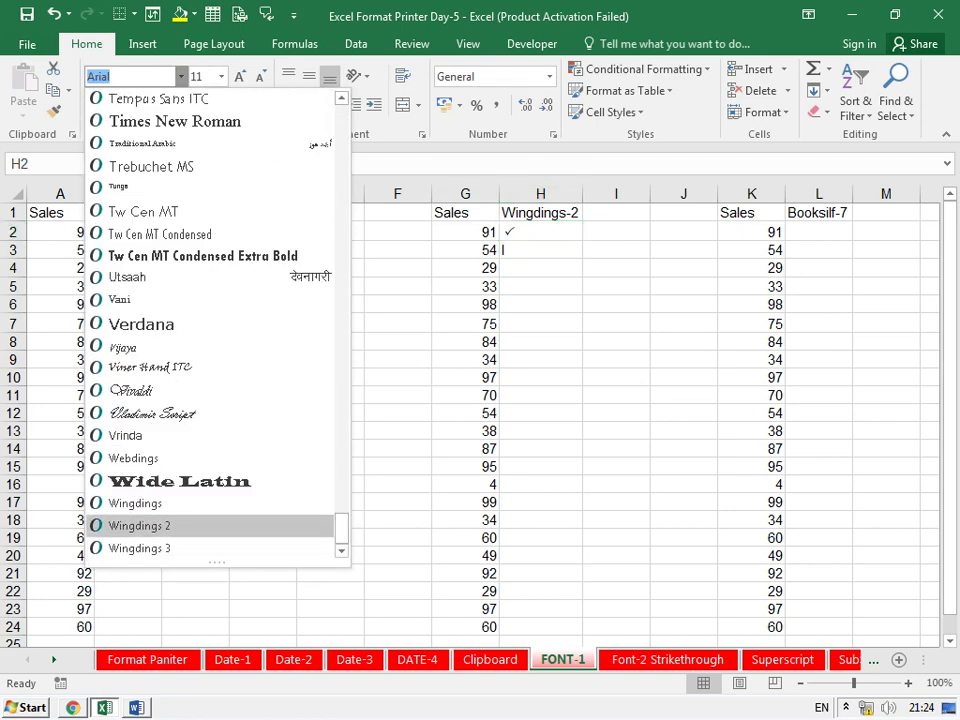
pyautogui.press('Return')
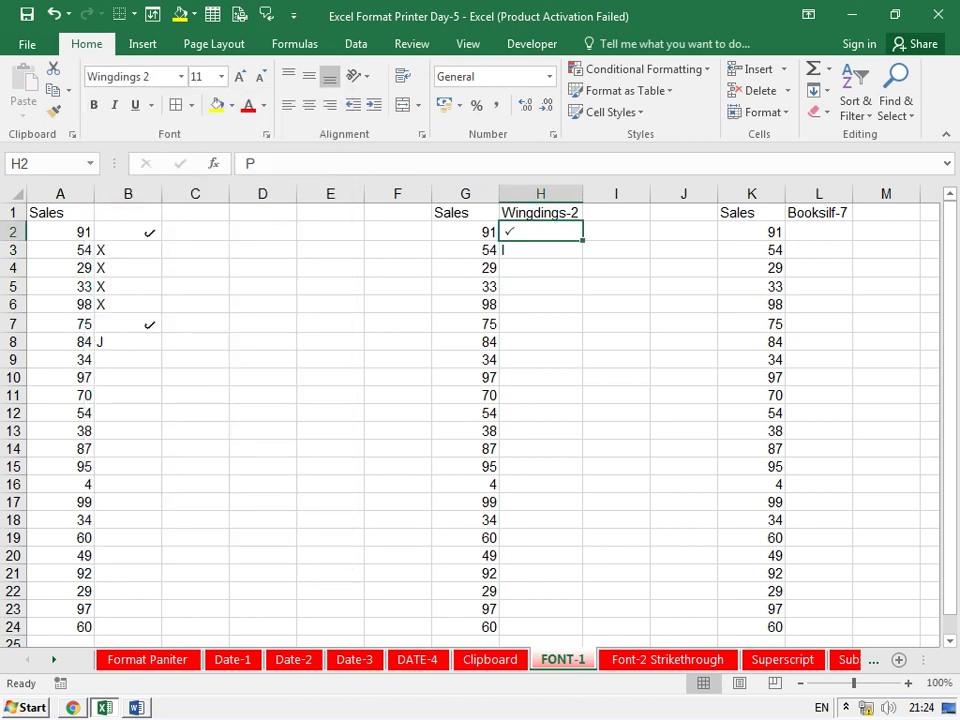
pyautogui.hotkey('alt', 'h')
# Copy H2's Wingdings 2 formatting down column H from H3 to H24 with Format Painter.
pyautogui.press('f')
pyautogui.press('p')
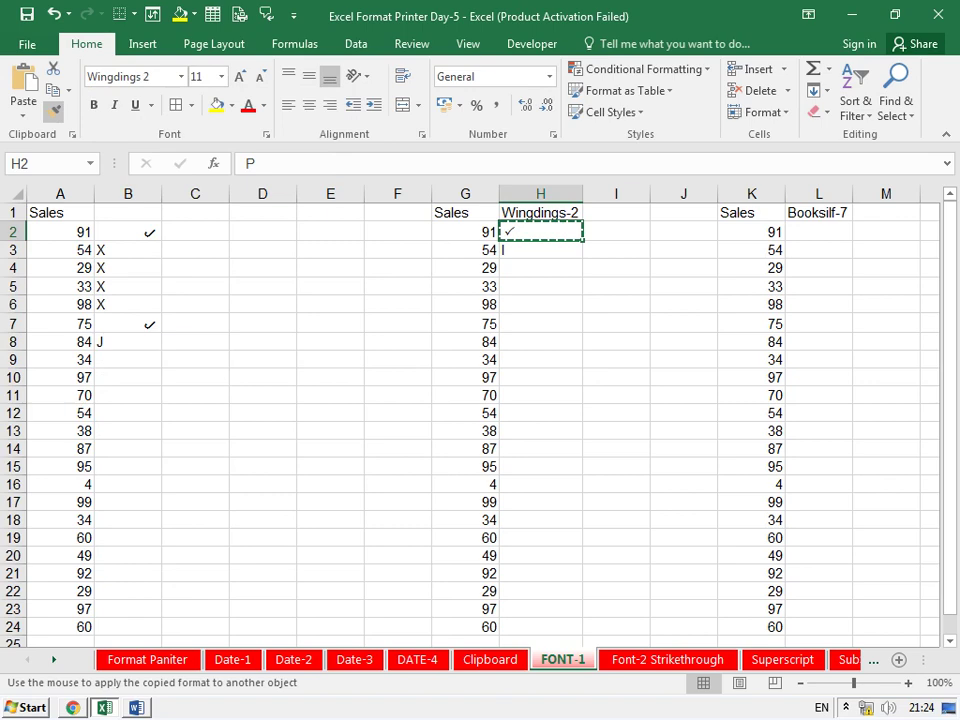
pyautogui.moveTo(503, 250); pyautogui.dragTo(581, 572)
# Enter crosses (O) in H3, H4 and H5.
pyautogui.click(540, 250)
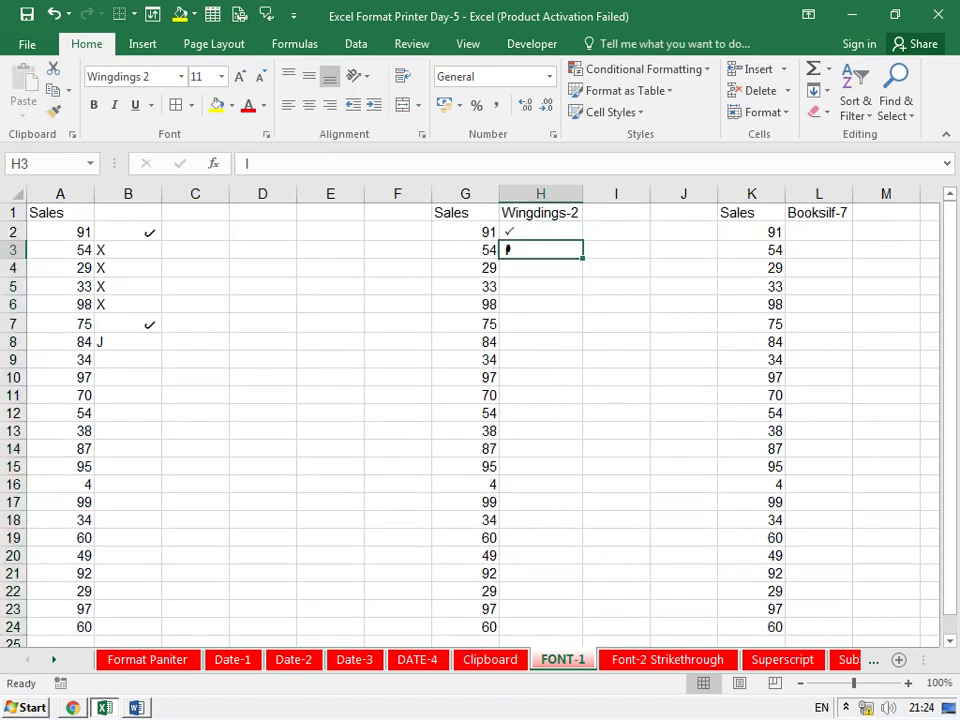
pyautogui.write('I')
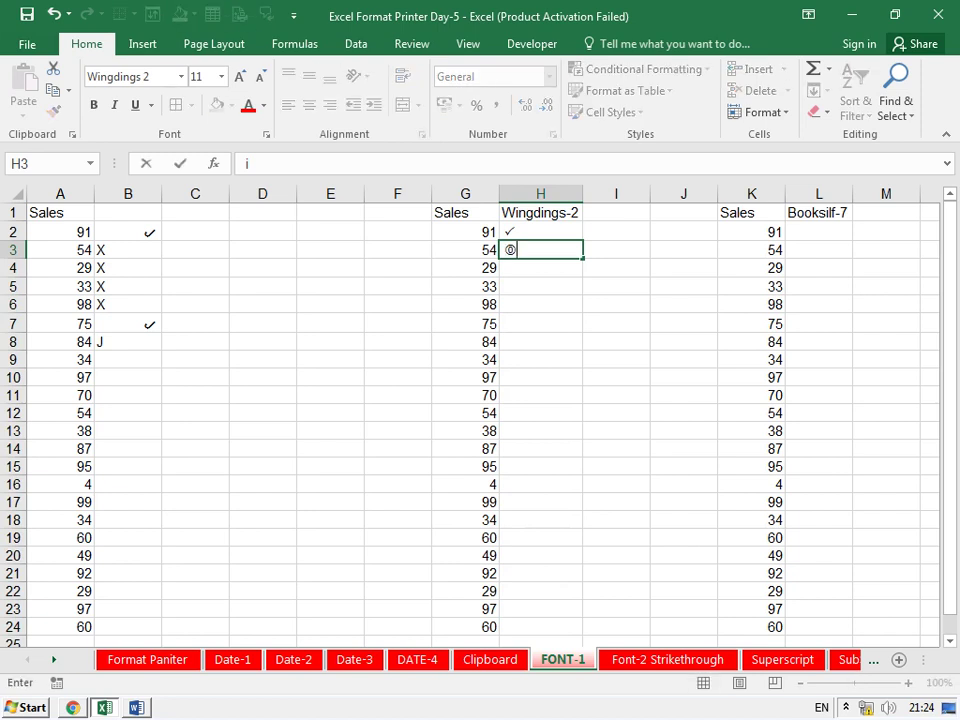
pyautogui.press('BackSpace')
pyautogui.write('o')
pyautogui.press('BackSpace')
pyautogui.write('O')
pyautogui.press('Return')
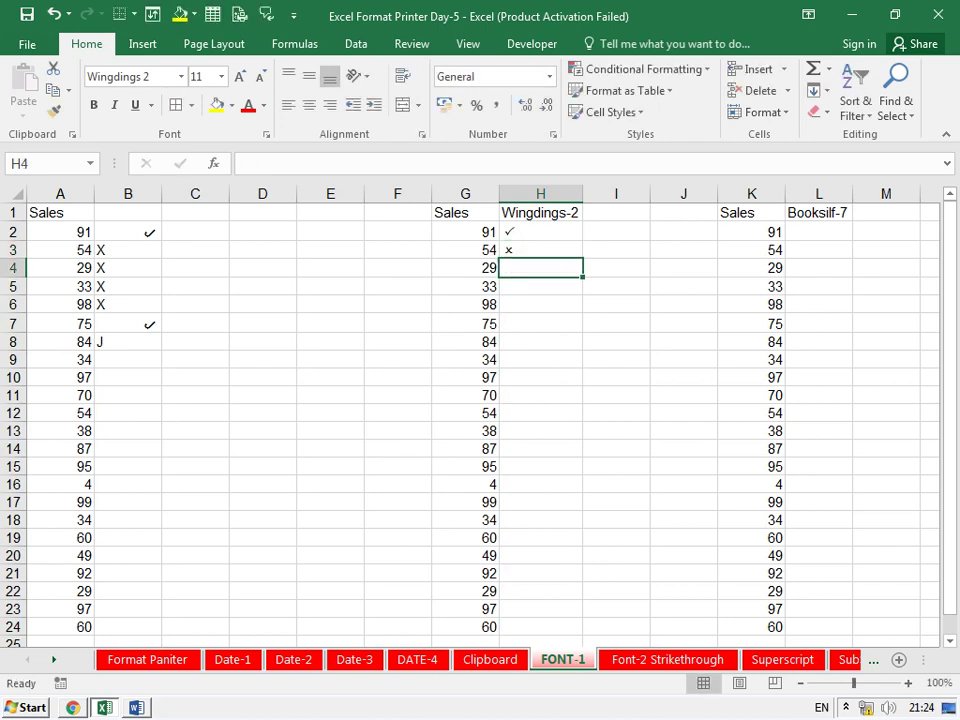
pyautogui.click(540, 231)
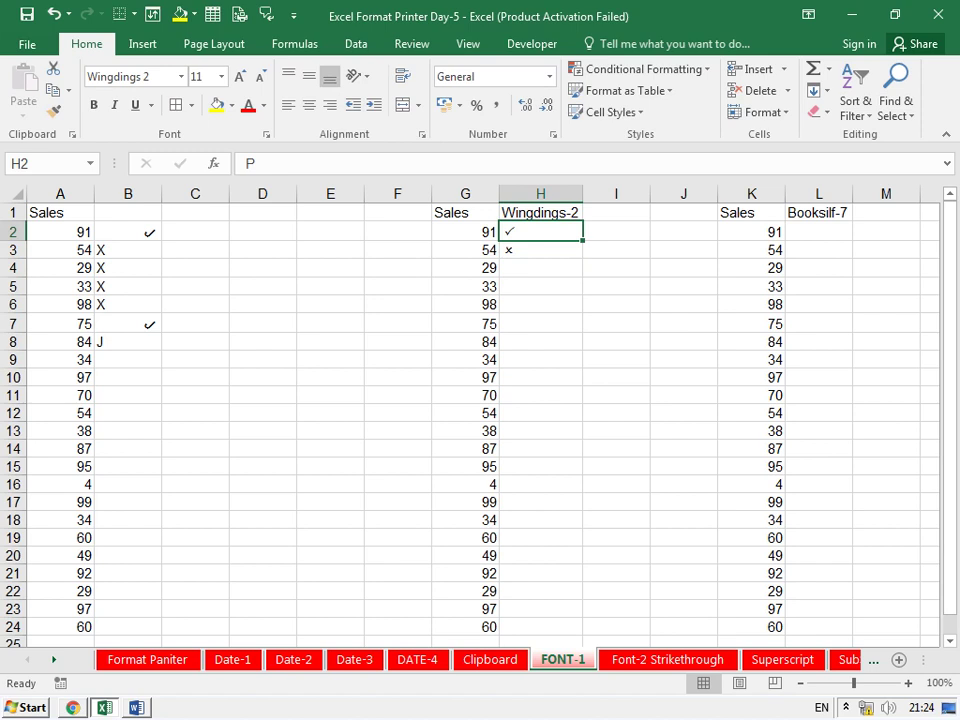
pyautogui.click(540, 267)
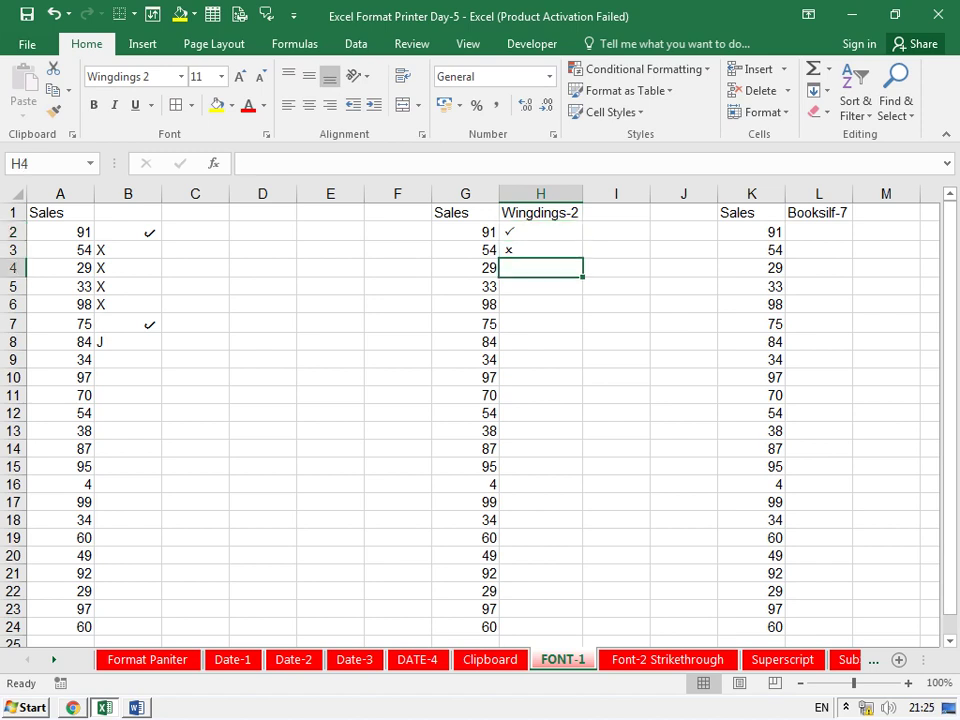
pyautogui.write('O')
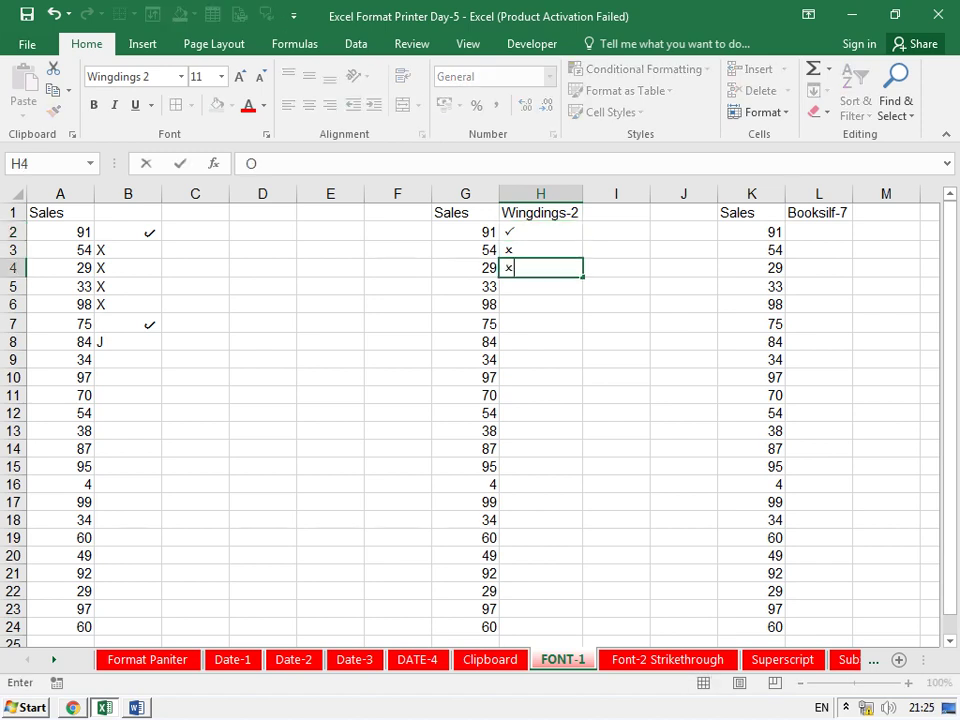
pyautogui.press('Return')
pyautogui.write('O')
pyautogui.press('Return')
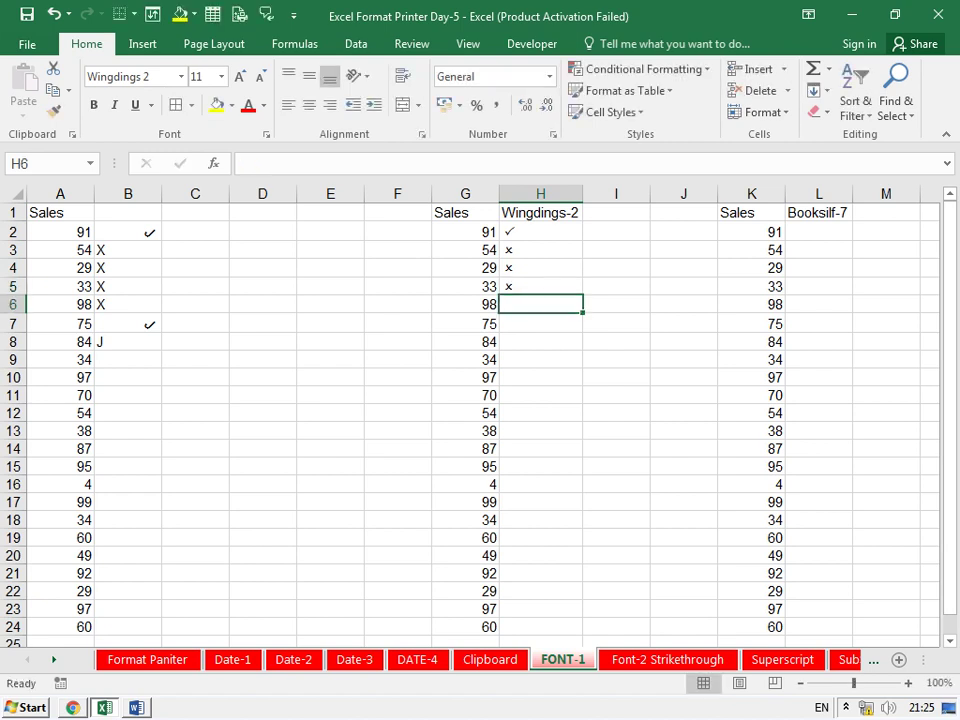
# Enter check marks (P) in H6 and H7, then verify the underlying letters.
pyautogui.write('P')
pyautogui.press('Return')
pyautogui.write('P')
pyautogui.press('Return')
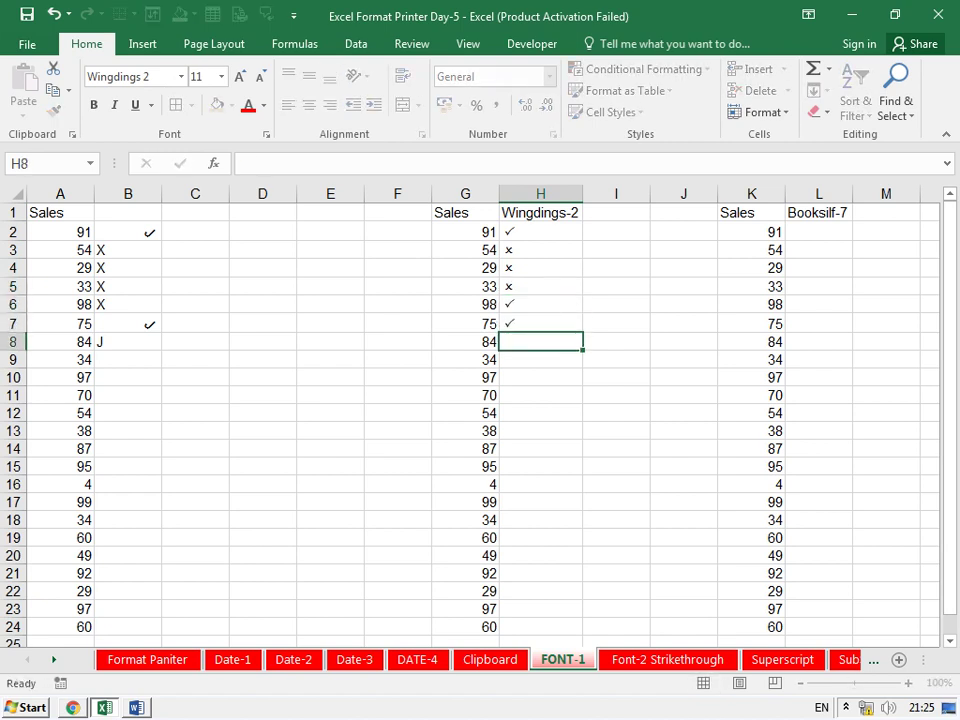
pyautogui.click(540, 250)
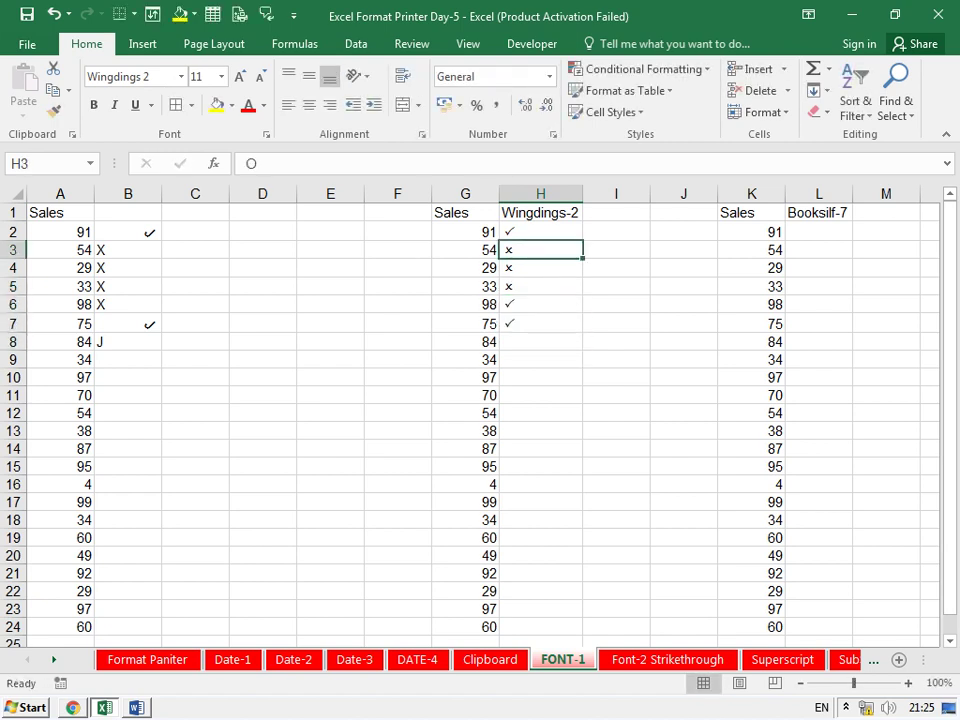
pyautogui.click(540, 323)
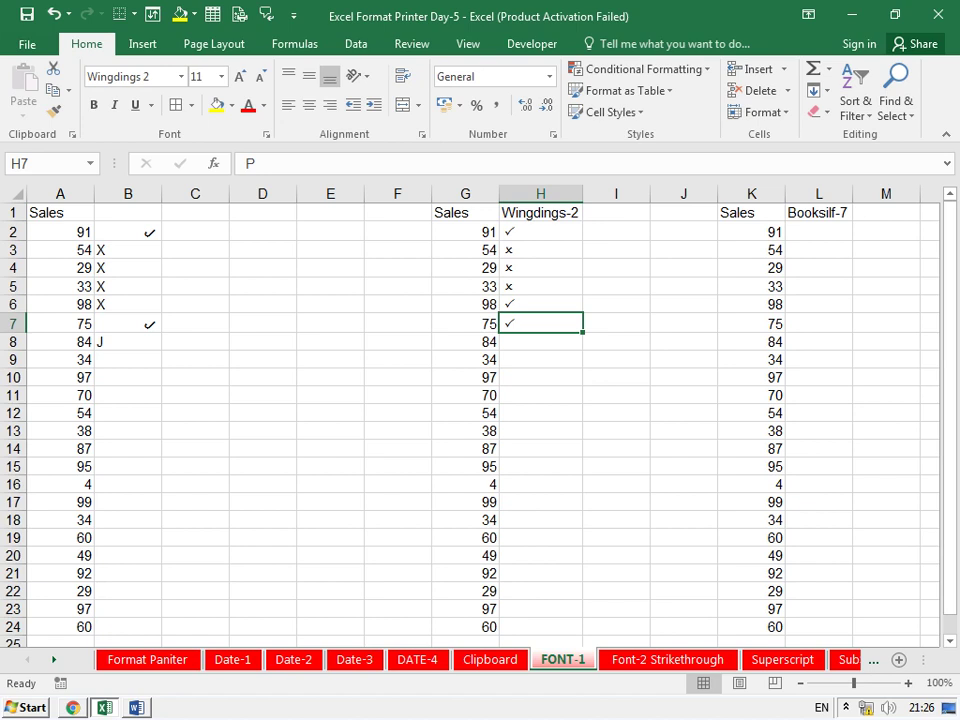
pyautogui.click(540, 231)
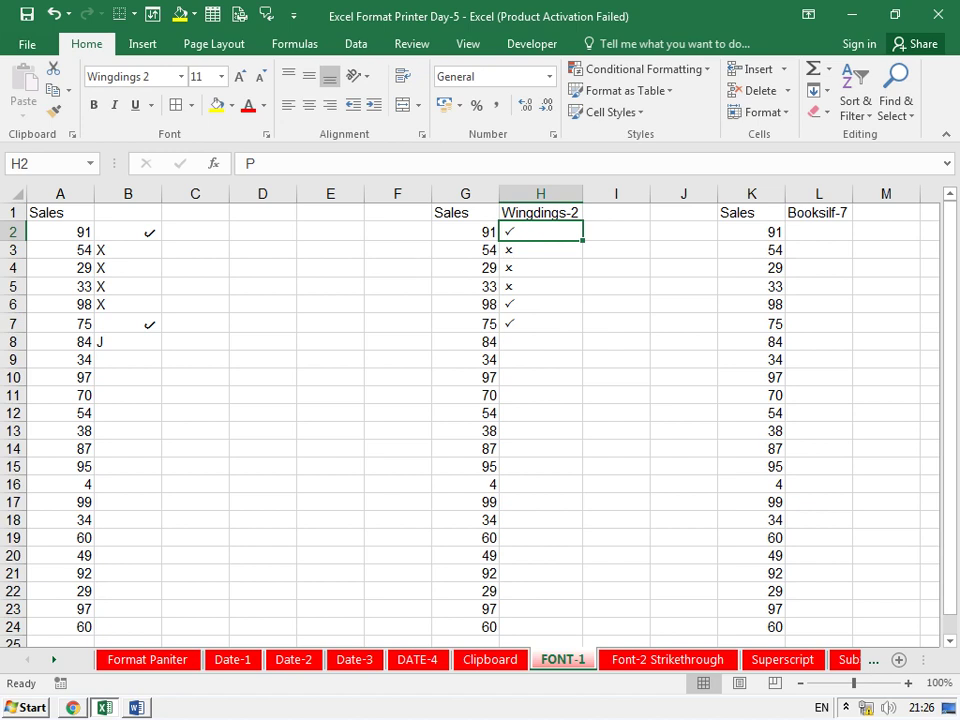
# Give L2 the Bookshelf Symbol 7 font and enter a tick (p) in it.
pyautogui.press('Right')
pyautogui.press('Right')
pyautogui.press('Right')
pyautogui.press('Right')
pyautogui.write('P')
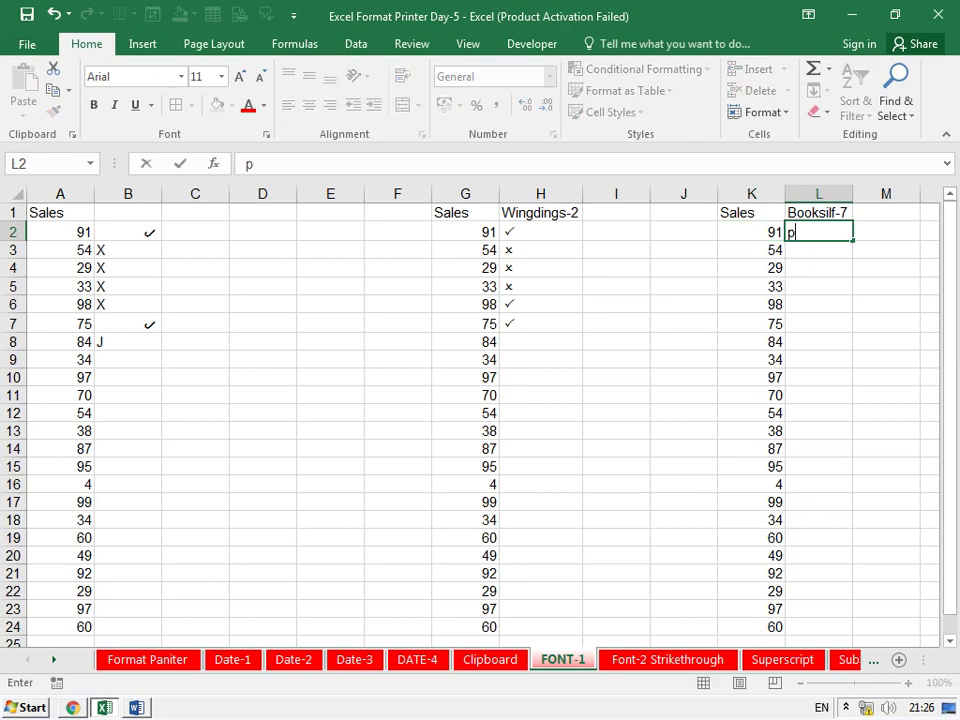
pyautogui.hotkey('ctrl', 'Return')
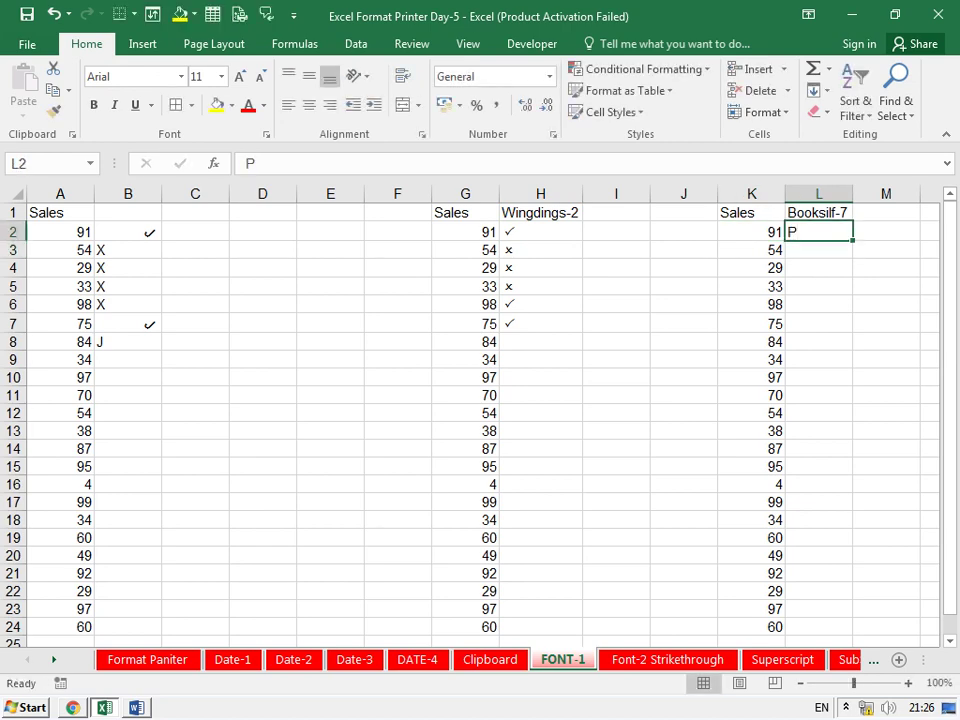
pyautogui.hotkey('alt', 'h')
pyautogui.press('f')
pyautogui.press('f')
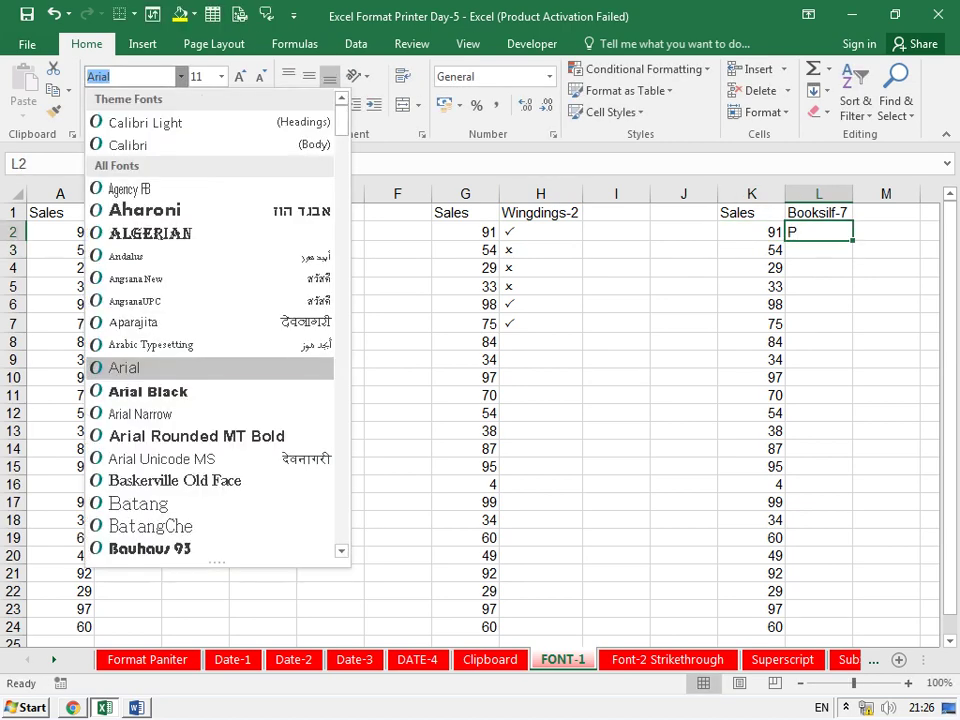
pyautogui.hotkey('alt', 'Down')
pyautogui.scroll(-5, 215, 320)
pyautogui.scroll(-1, 215, 320)
pyautogui.scroll(-1, 215, 320)
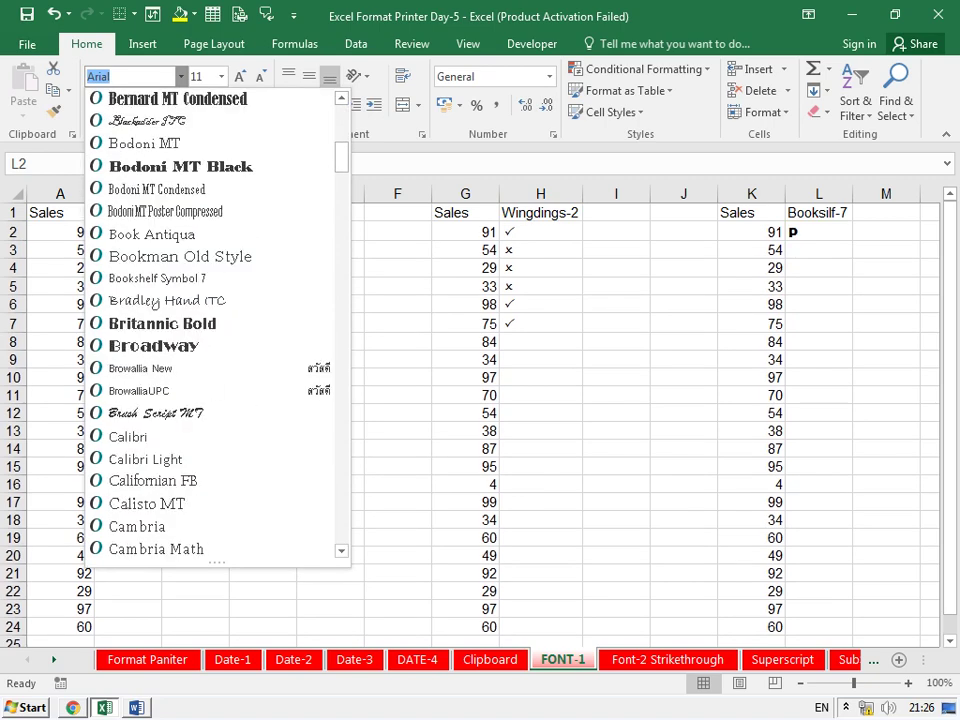
pyautogui.scroll(-2, 215, 320)
pyautogui.scroll(1, 215, 320)
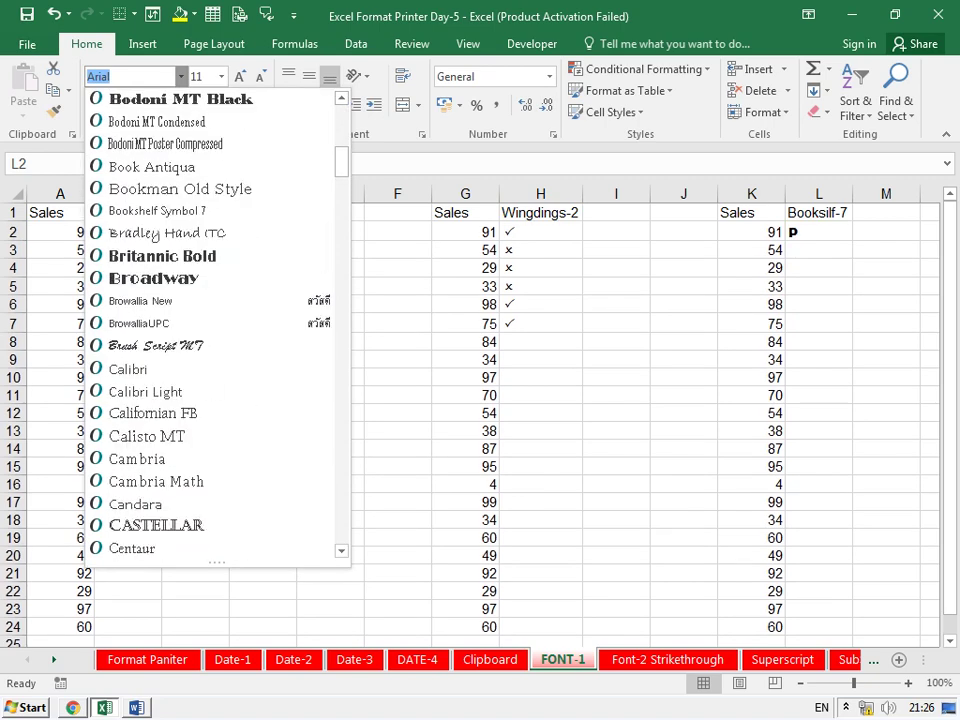
pyautogui.click(157, 210)
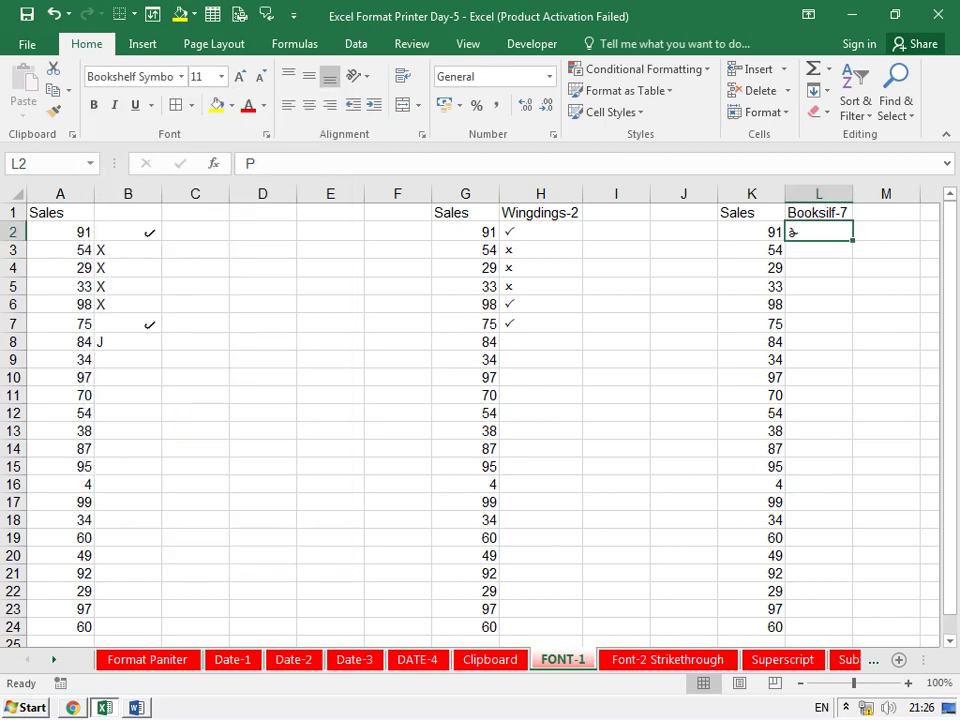
pyautogui.write('p')
pyautogui.press('Return')
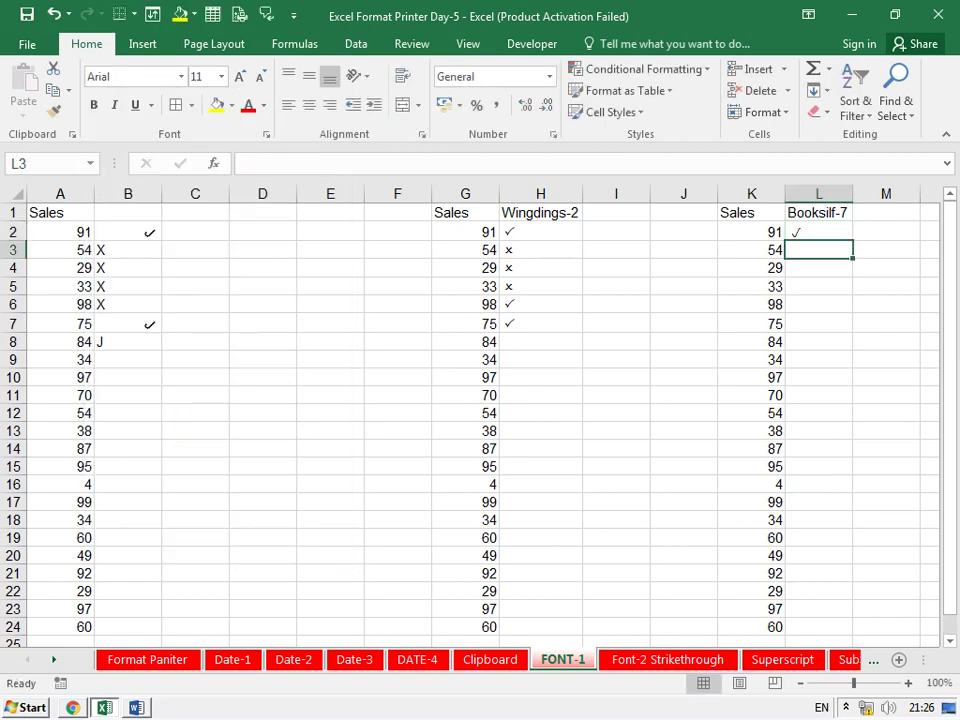
# Clear the trial characters from L3, leaving the cell empty.
pyautogui.write('o')
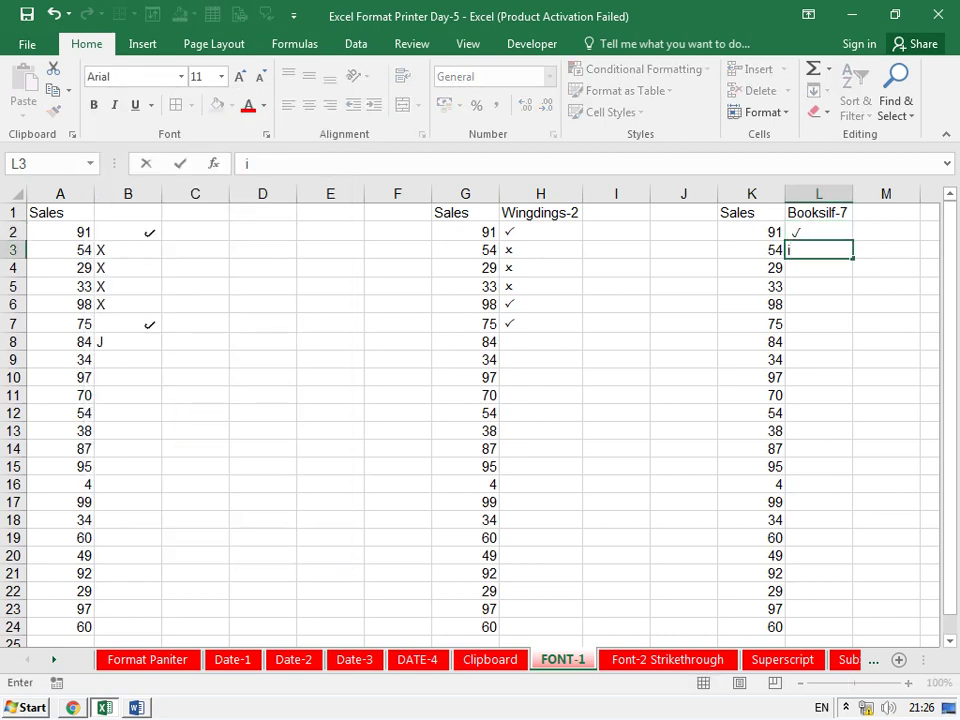
pyautogui.press('BackSpace')
pyautogui.write('i')
pyautogui.press('BackSpace')
pyautogui.write('O')
pyautogui.press('BackSpace')
pyautogui.press('Return')
pyautogui.press('Up')
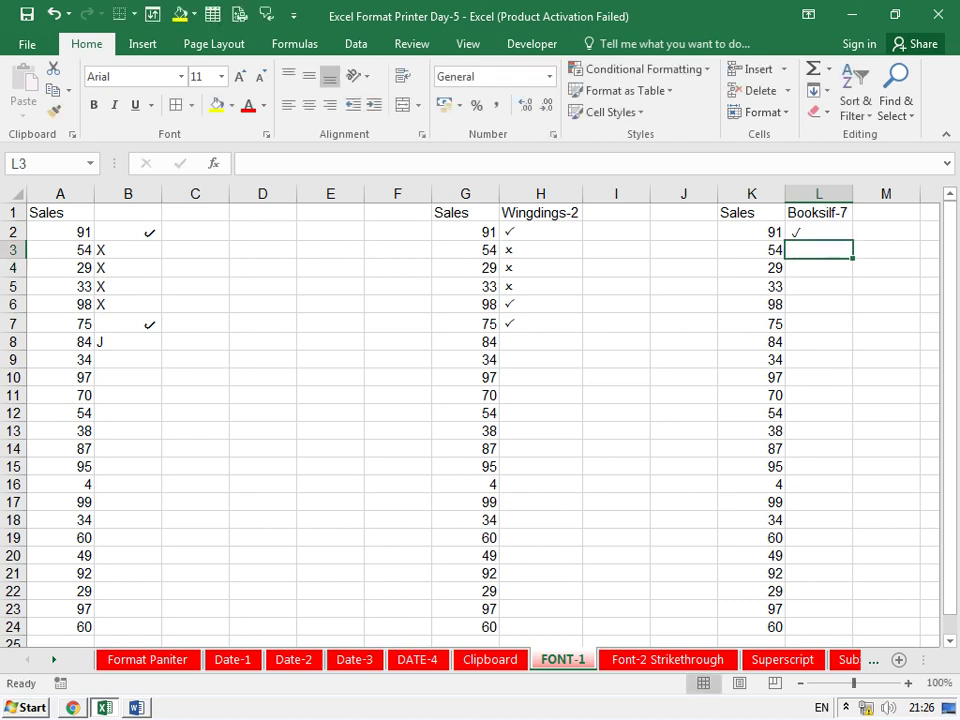
# Copy L2's Bookshelf Symbol 7 formatting down L2 through L24 with Format Painter.
pyautogui.click(818, 231)
pyautogui.click(54, 111)
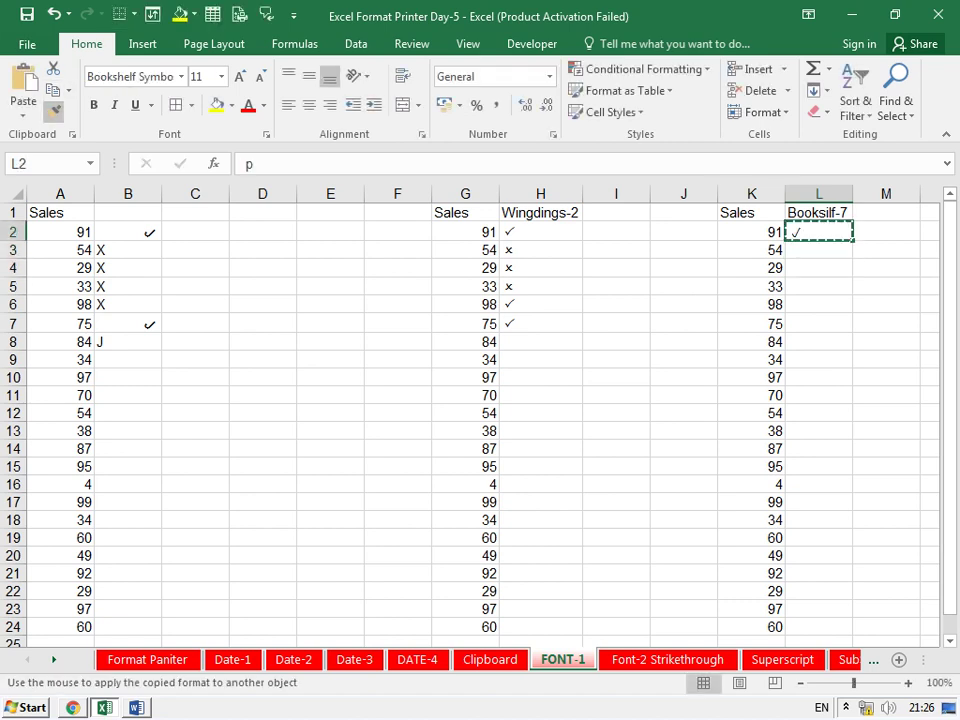
pyautogui.moveTo(818, 231); pyautogui.dragTo(818, 627)
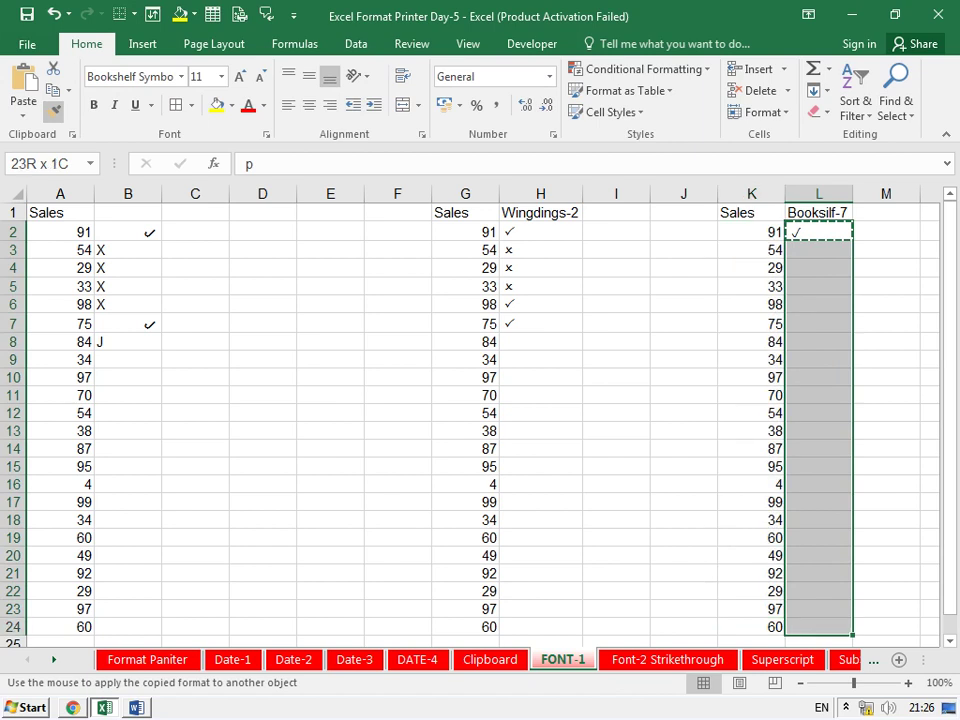
# Enter crosses (i) in L3, L4 and L5.
pyautogui.click(818, 249)
pyautogui.write('l')
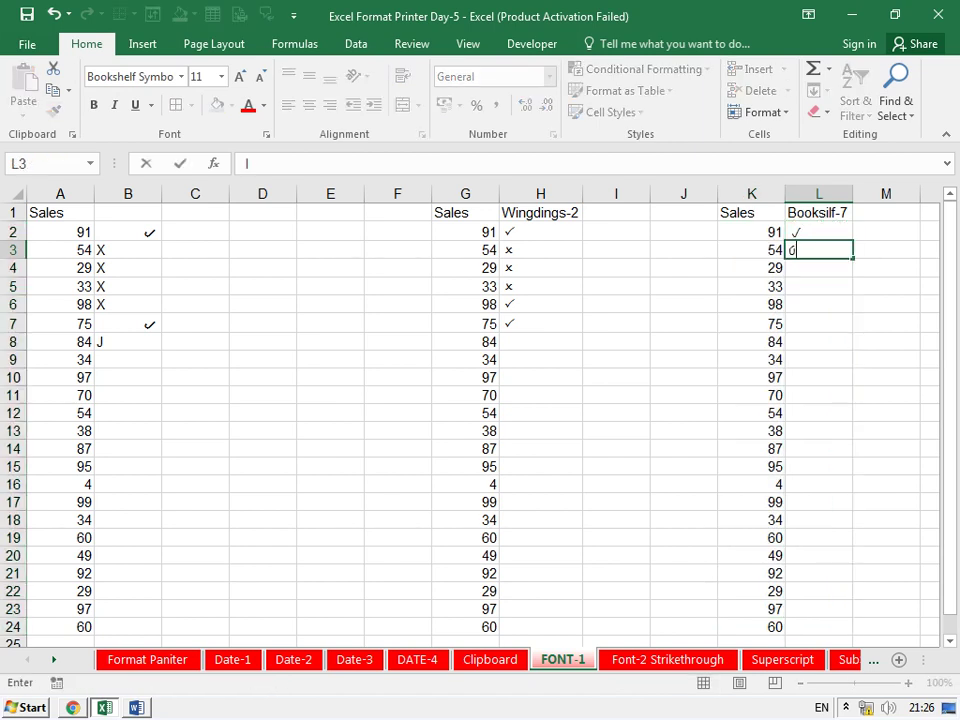
pyautogui.press('BackSpace')
pyautogui.write('O')
pyautogui.press('BackSpace')
pyautogui.write('i')
pyautogui.press('Return')
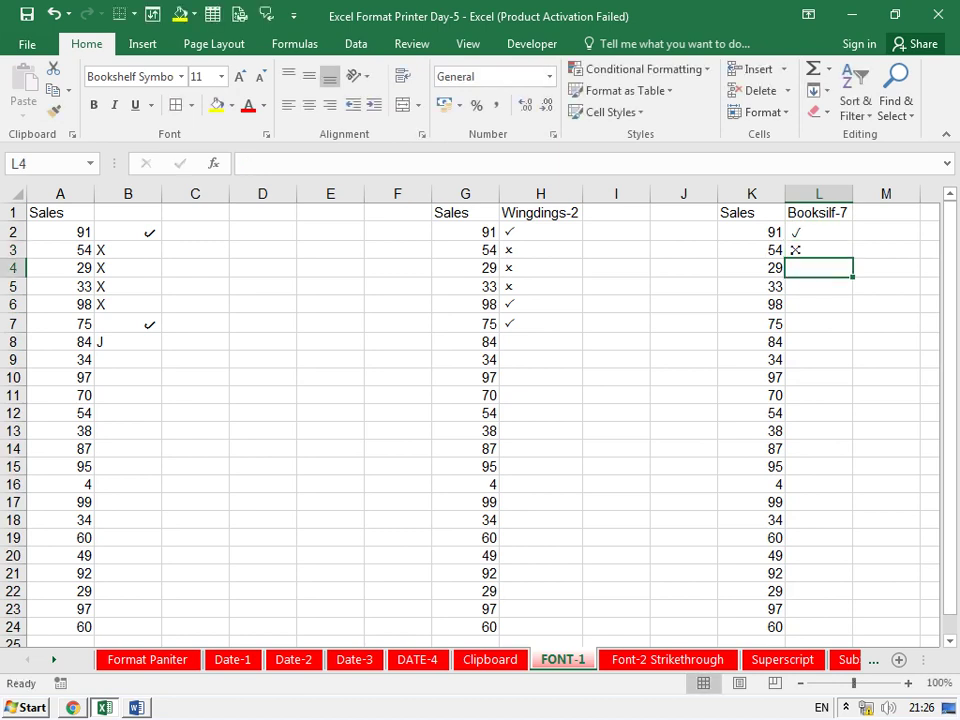
pyautogui.moveTo(818, 231); pyautogui.dragTo(818, 249)
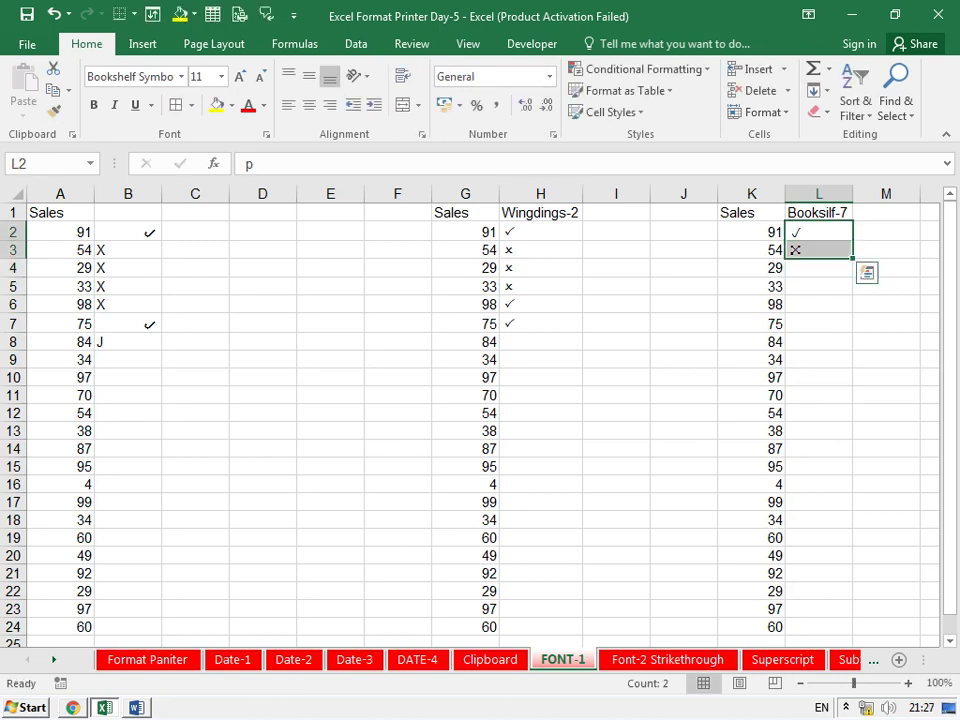
pyautogui.click(818, 267)
pyautogui.write('i')
pyautogui.press('Return')
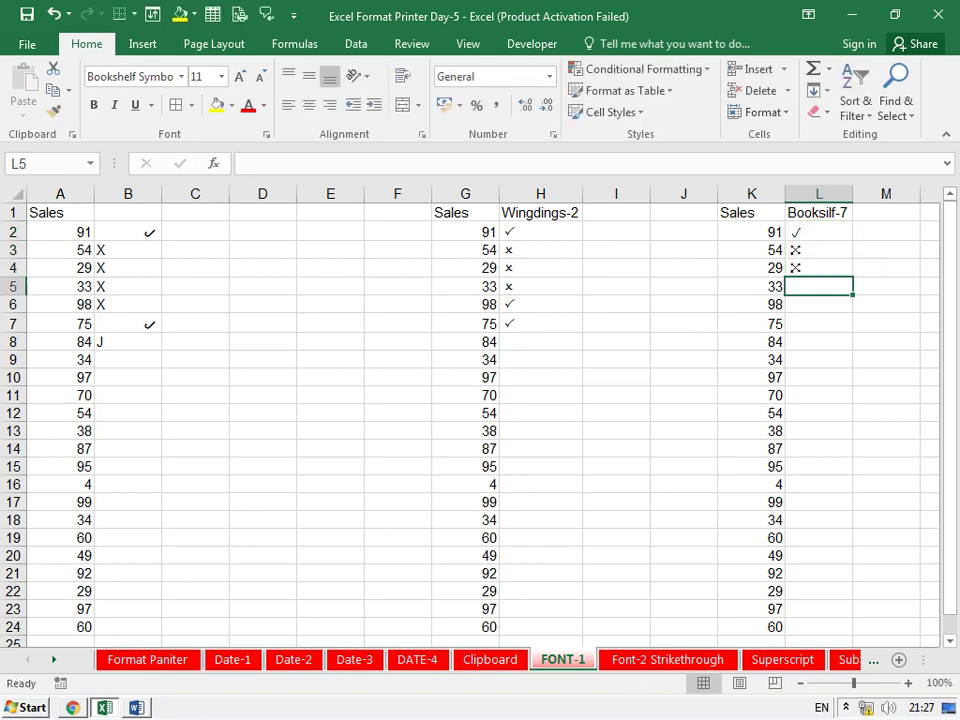
pyautogui.write('i')
pyautogui.press('Return')
# Enter ticks (p) in L6 through L8 and a cross in L9.
pyautogui.write('p')
pyautogui.press('Return')
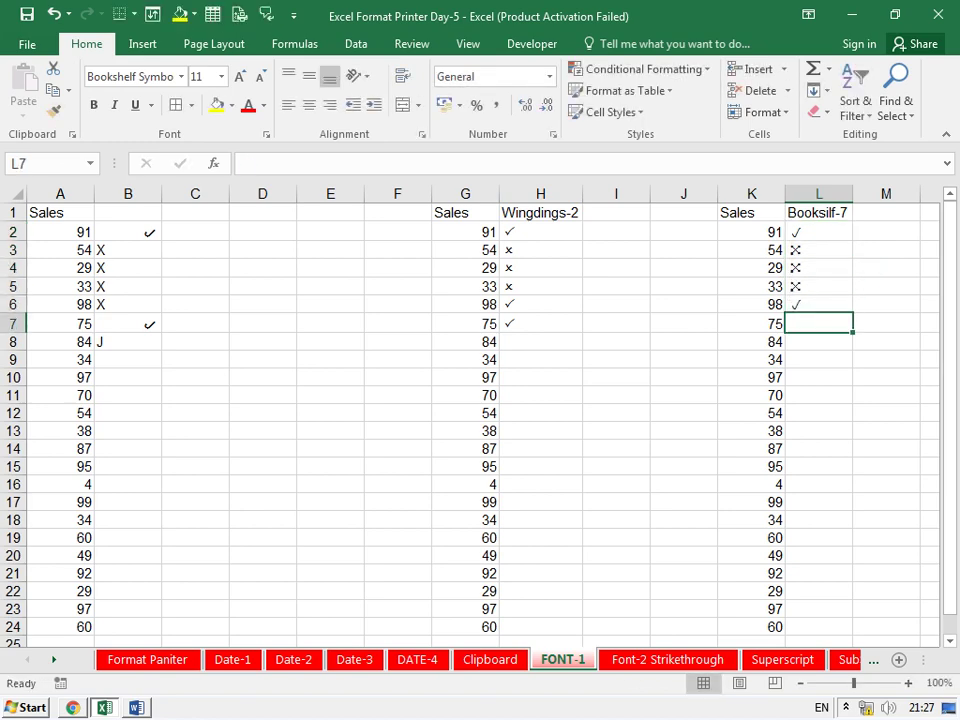
pyautogui.write('p')
pyautogui.press('Return')
pyautogui.write('p')
pyautogui.press('Return')
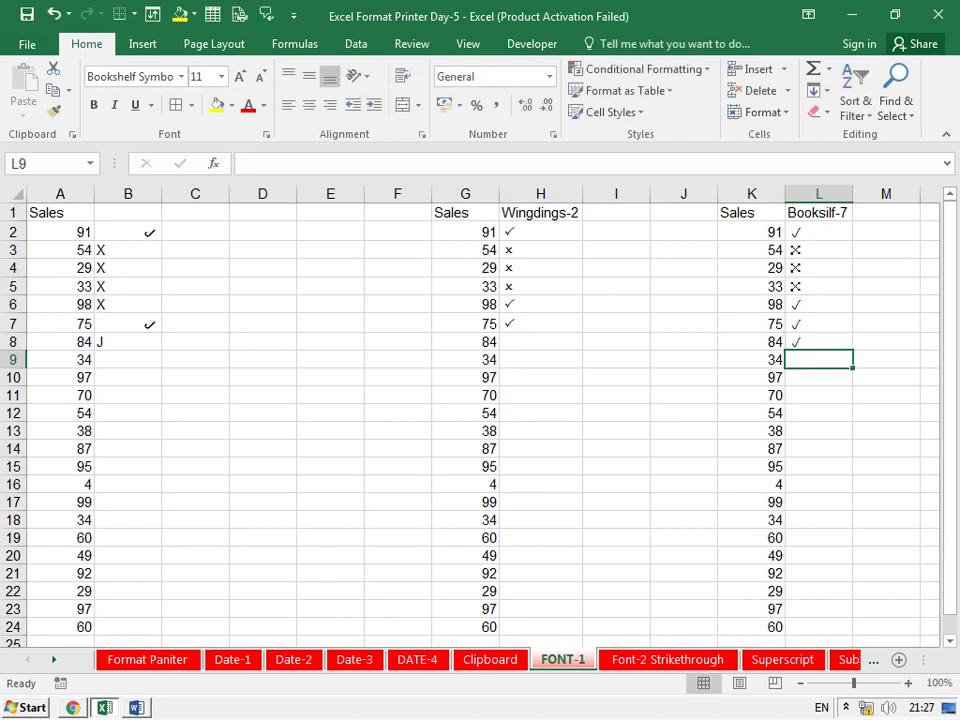
pyautogui.write('p')
pyautogui.press('Return')
pyautogui.press('Up')
pyautogui.write('i')
pyautogui.press('Return')
# Enter ticks in L10 and L11 and a cross in L12.
pyautogui.write('p')
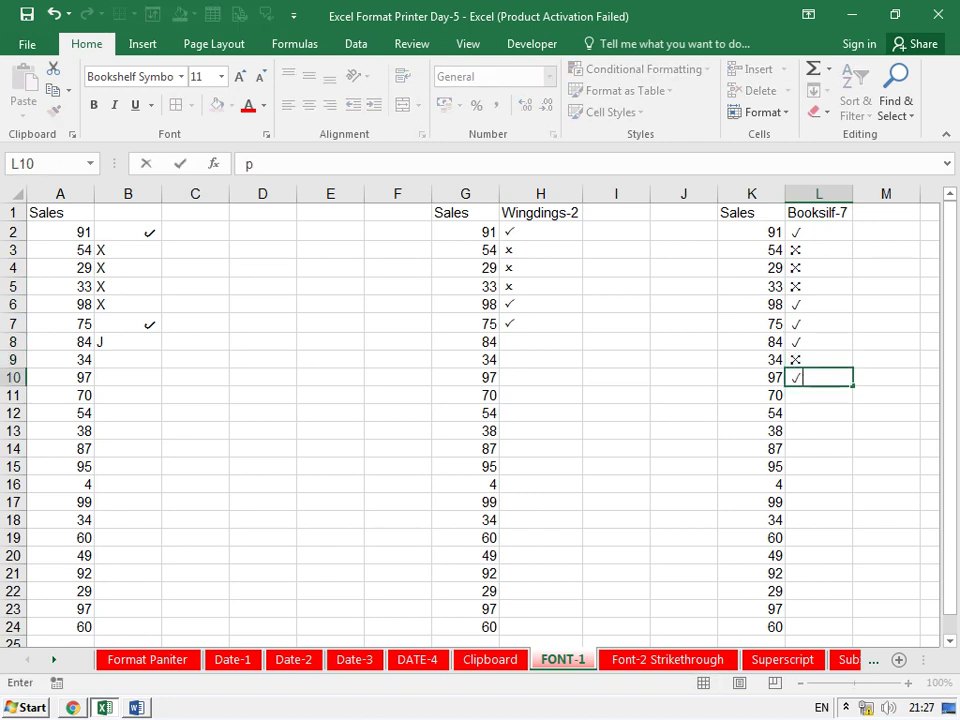
pyautogui.press('Return')
pyautogui.write('p')
pyautogui.press('Return')
pyautogui.write('p')
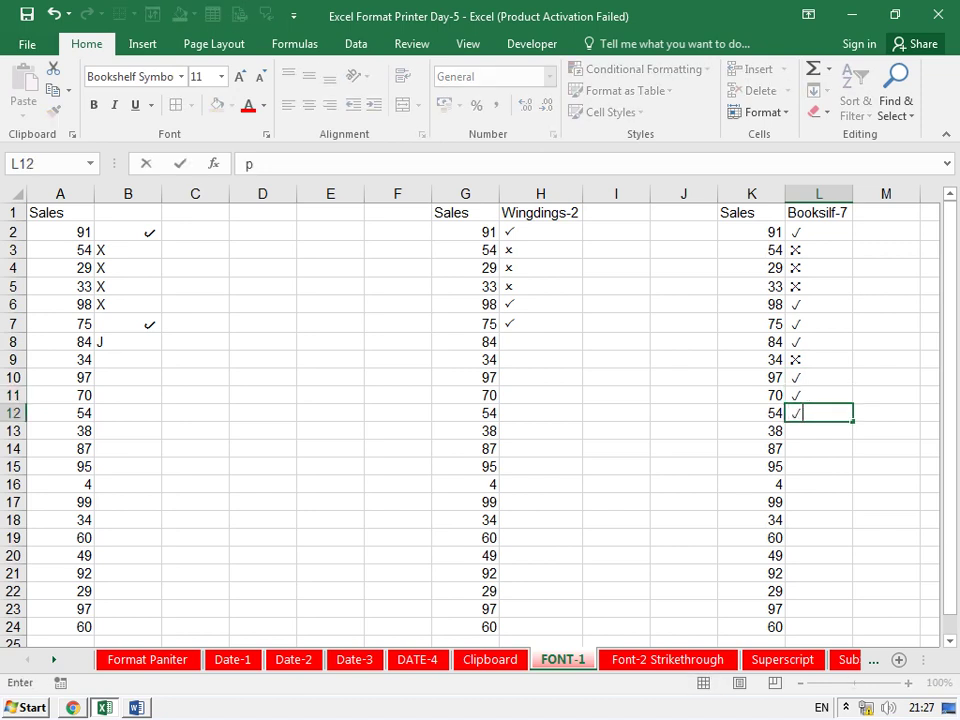
pyautogui.press('BackSpace')
pyautogui.write('i')
pyautogui.press('Return')
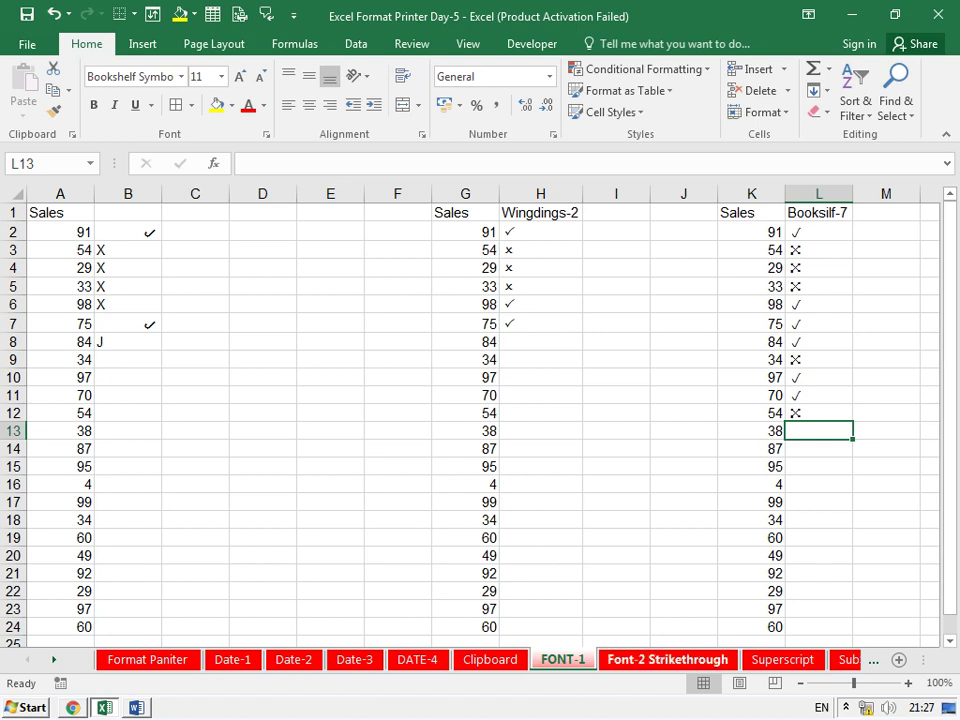
# Strike through the 91 in A2 on Font-2 Strikethrough, then switch to the Superscript sheet.
pyautogui.click(668, 659)
pyautogui.click(60, 230)
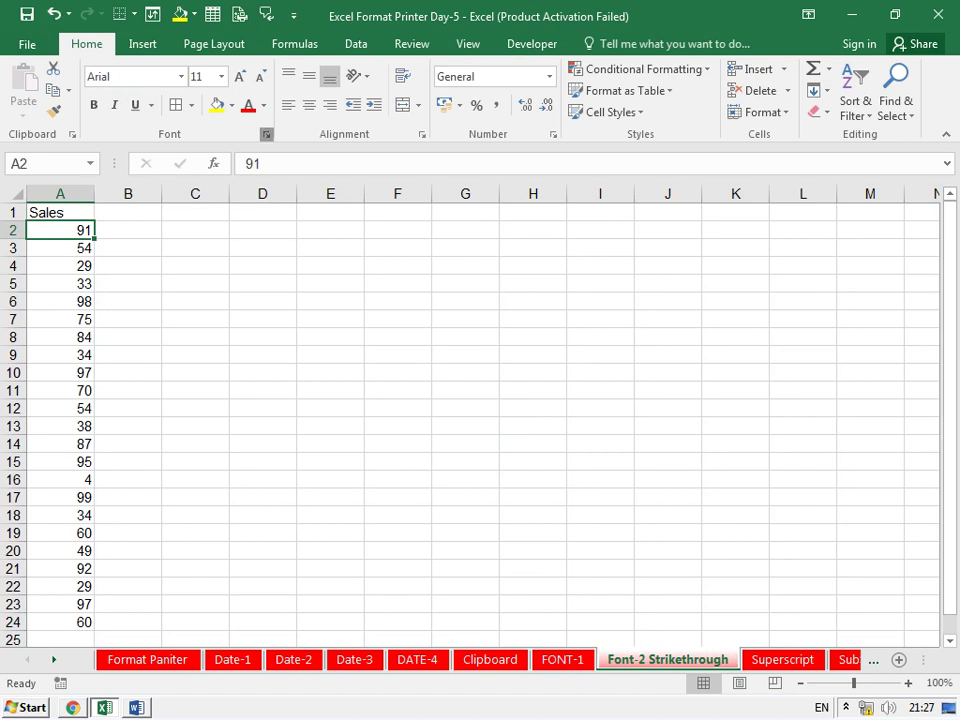
pyautogui.click(266, 134)
pyautogui.click(331, 367)
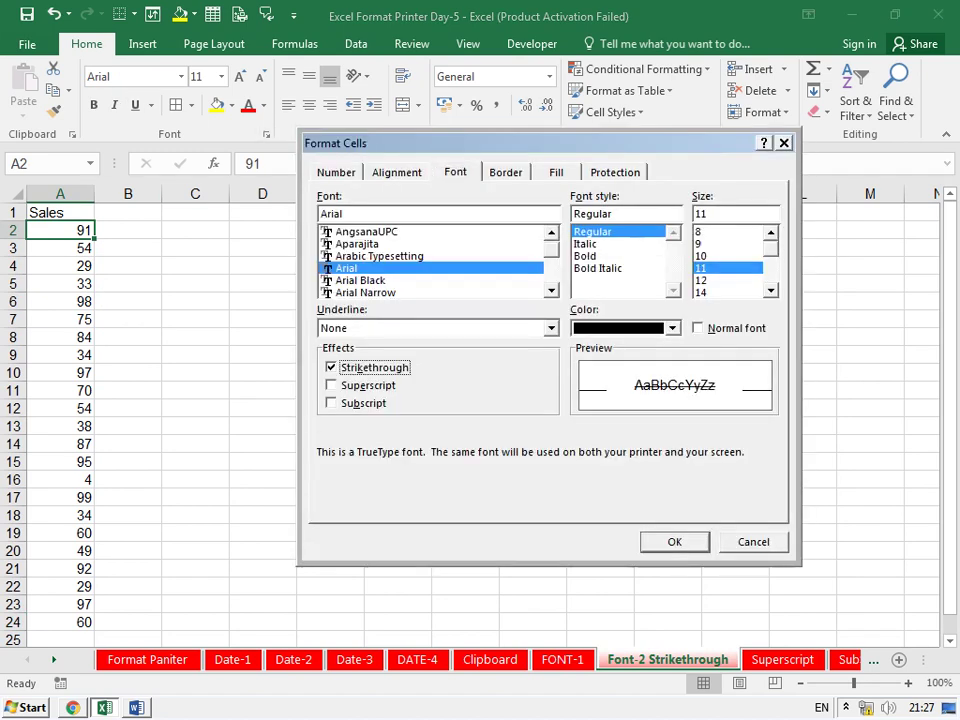
pyautogui.press('Return')
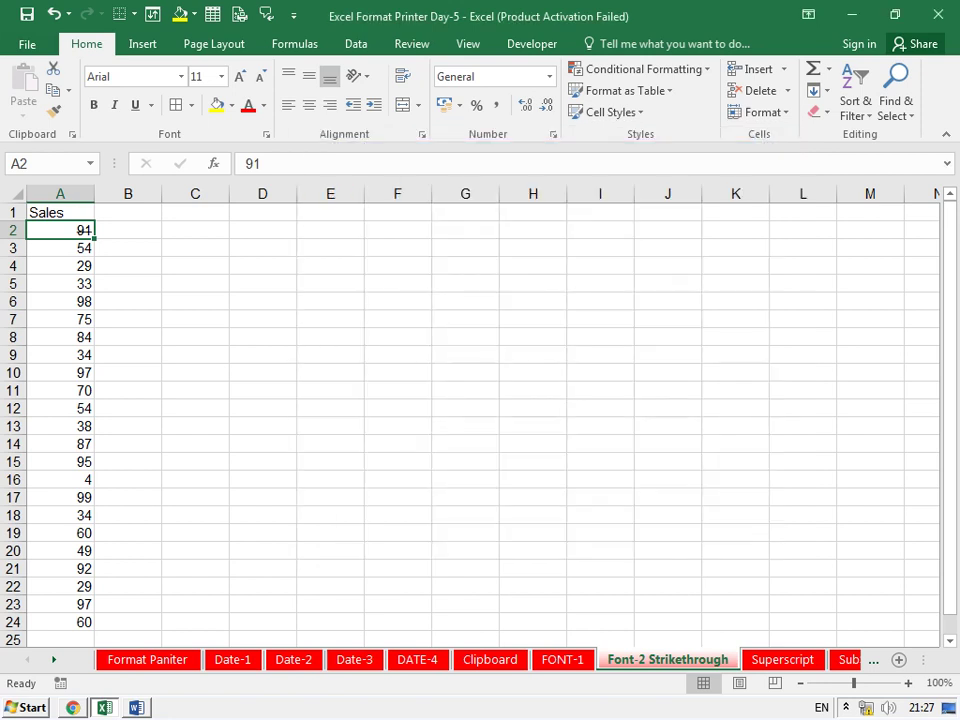
pyautogui.click(783, 660)
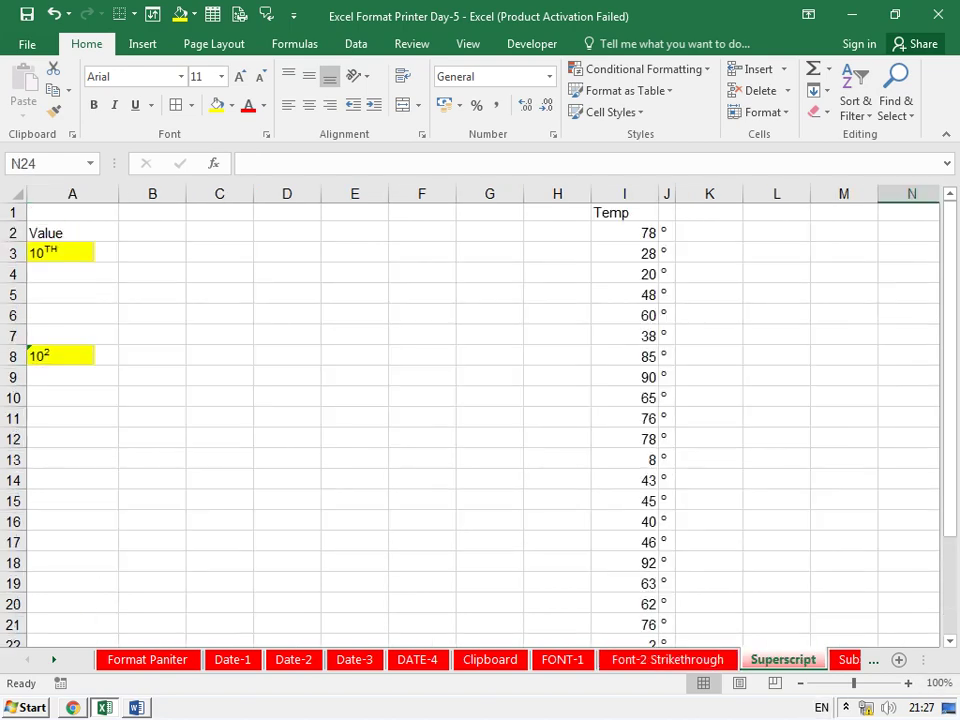
# In Word, type 10th, 11th and H2O on separate lines on page 3.
pyautogui.hotkey('alt', 'Tab')
pyautogui.scroll(-10, 470, 400)
pyautogui.scroll(-5, 470, 400)
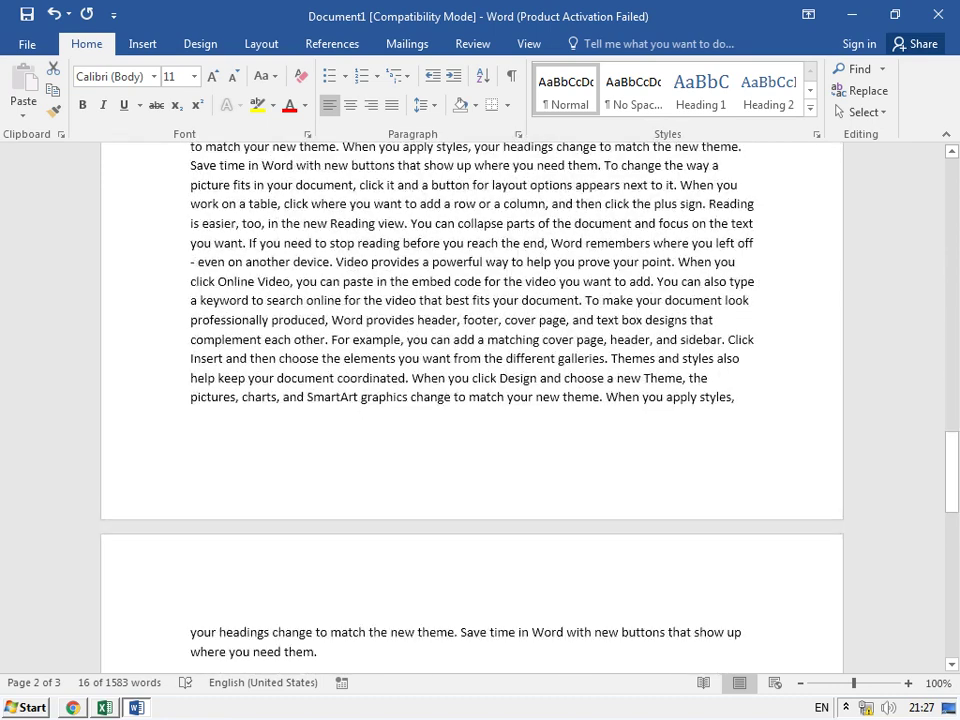
pyautogui.scroll(-5, 470, 400)
pyautogui.click(193, 167)
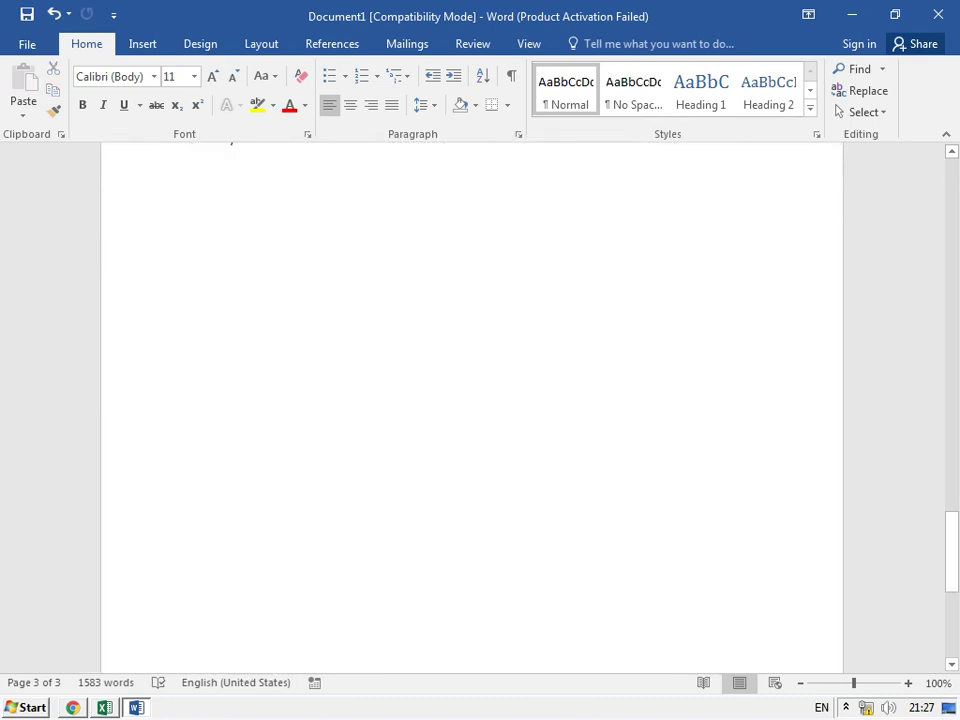
pyautogui.write('10th')
pyautogui.press('Return')
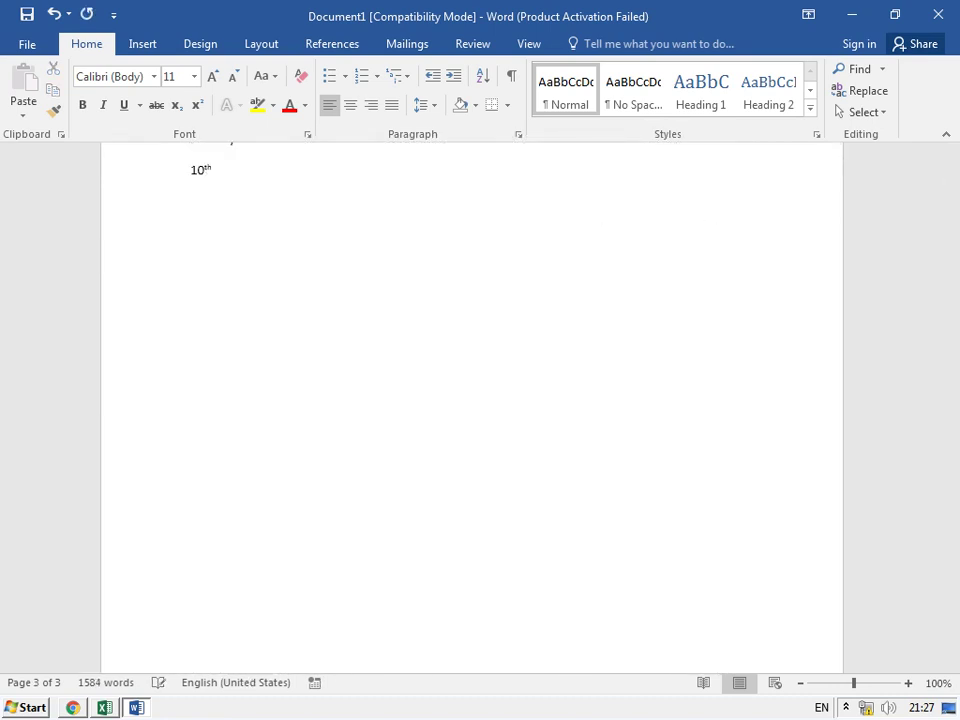
pyautogui.write('11')
pyautogui.write('th')
pyautogui.press('Return')
pyautogui.write('H2')
pyautogui.write('O')
pyautogui.press('Return')
pyautogui.press('Up')
pyautogui.press('Up')
pyautogui.press('Left')
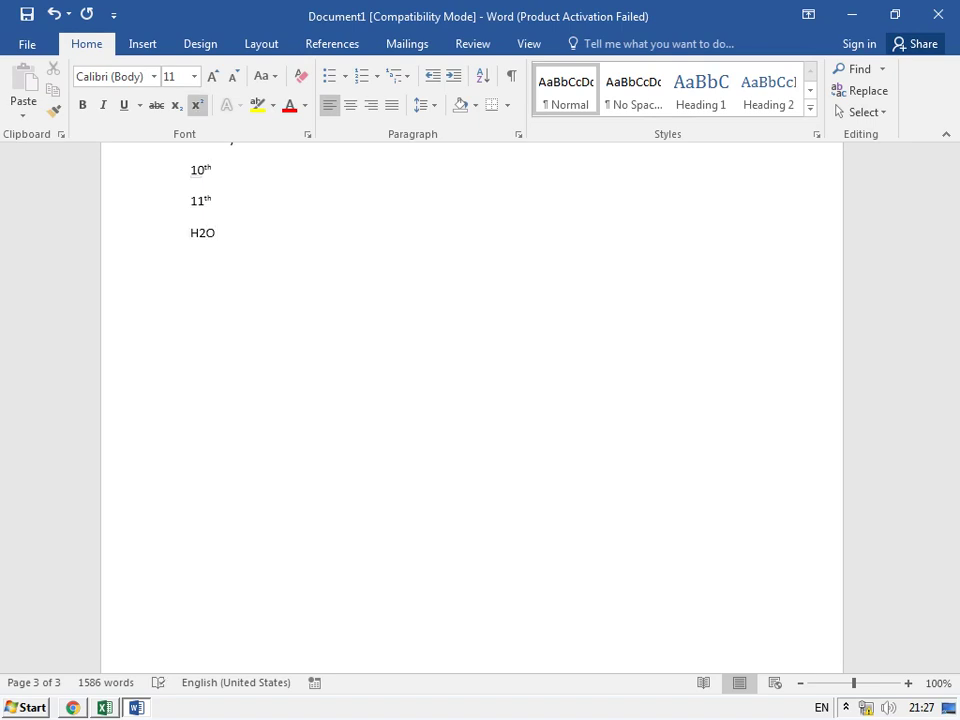
# Back in Excel, enter 10TH in cell B3.
pyautogui.hotkey('alt', 'Tab')
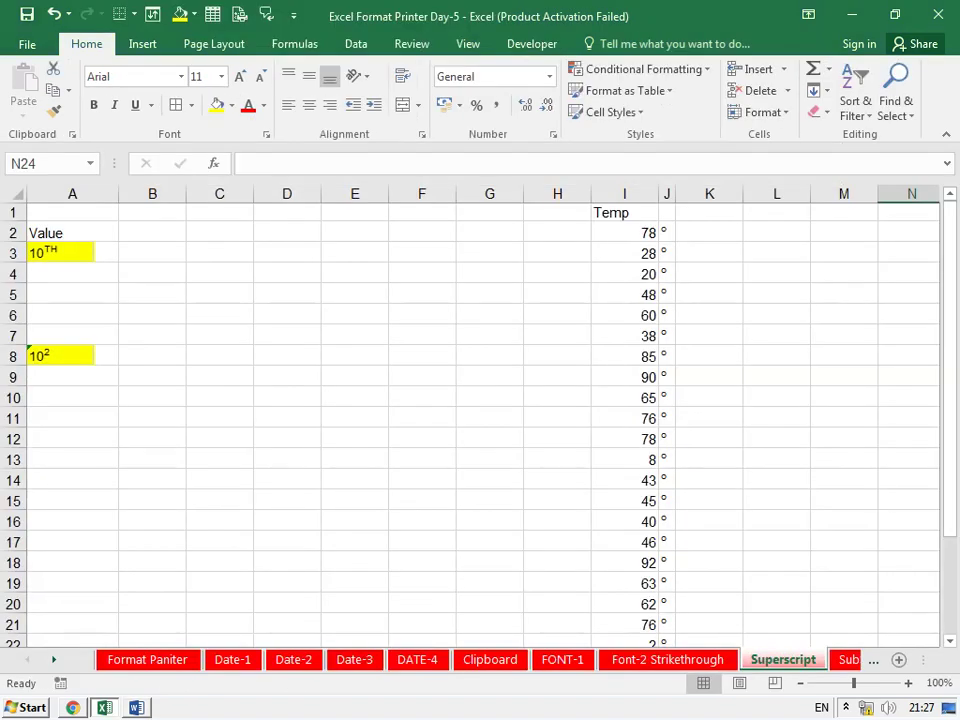
pyautogui.click(152, 253)
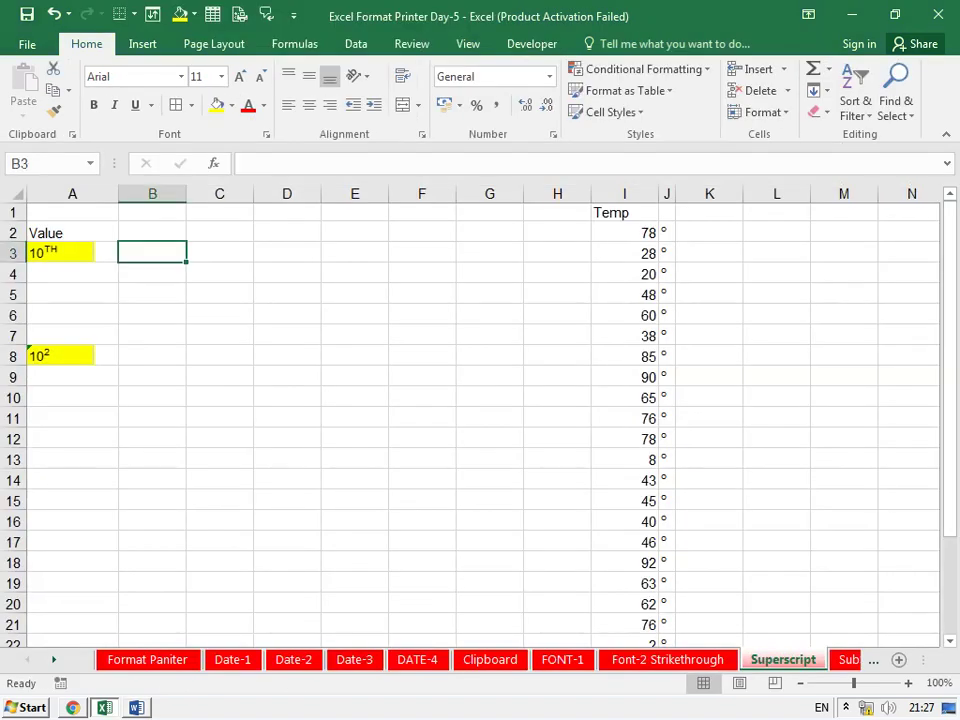
pyautogui.write('10TH')
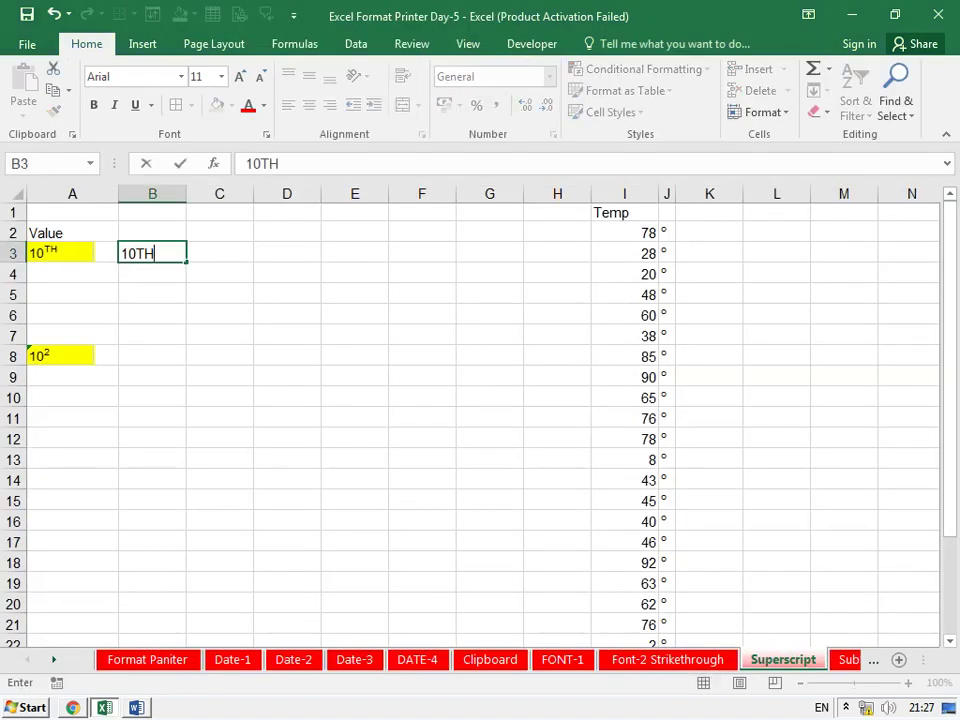
pyautogui.press('Return')
# Format the TH characters in B3 as superscript via Format Cells.
pyautogui.click(152, 253)
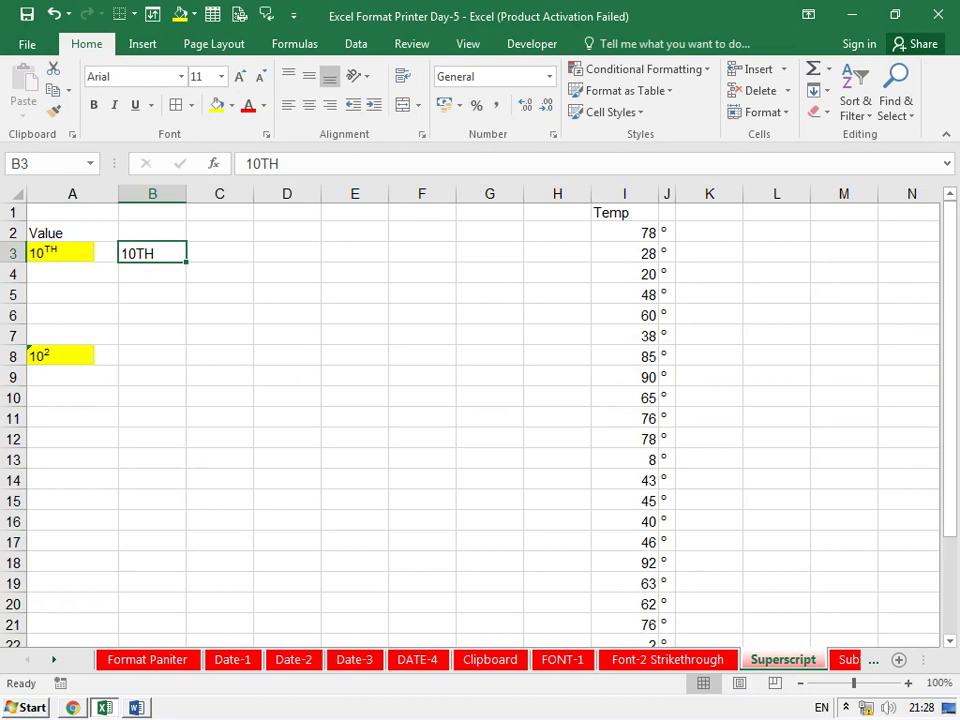
pyautogui.doubleClick(140, 253)
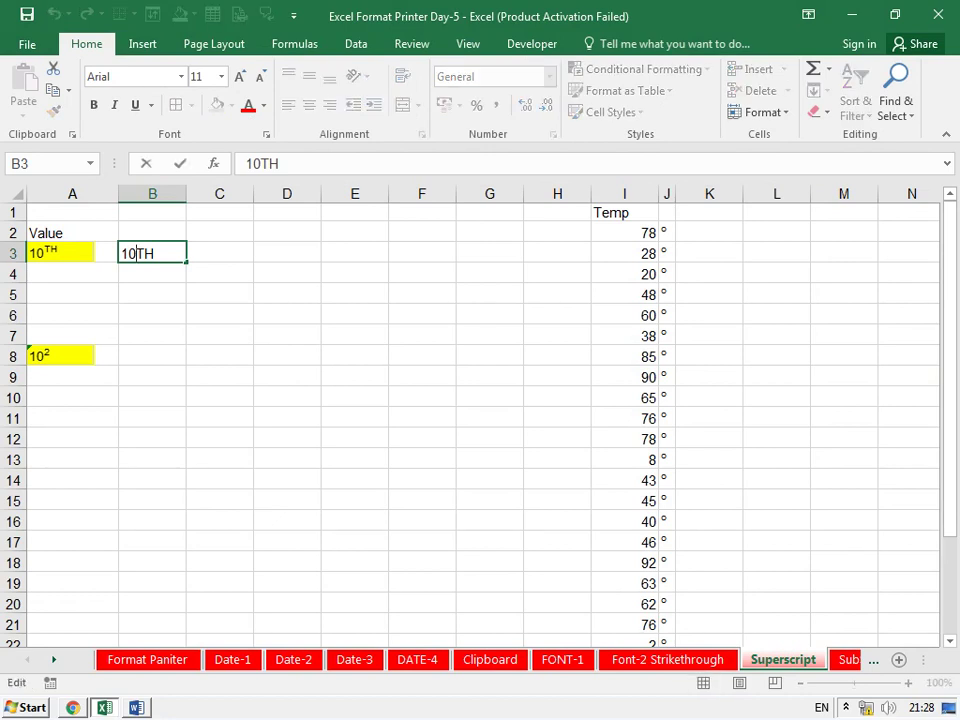
pyautogui.moveTo(136, 253); pyautogui.dragTo(155, 253)
pyautogui.hotkey('ctrl', '1')
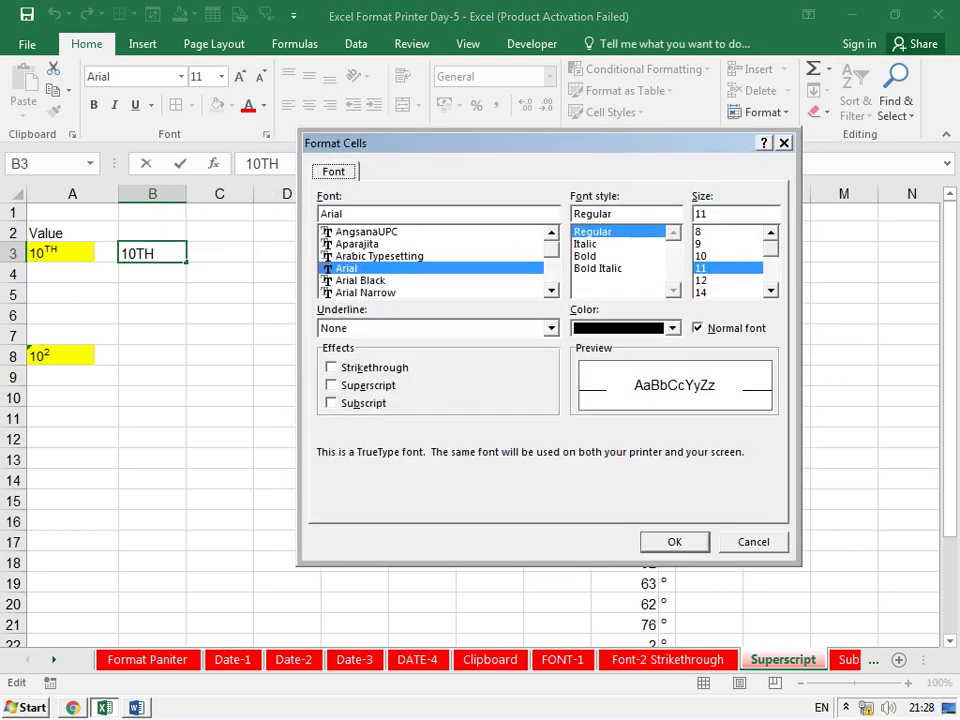
pyautogui.hotkey('alt', 'e')
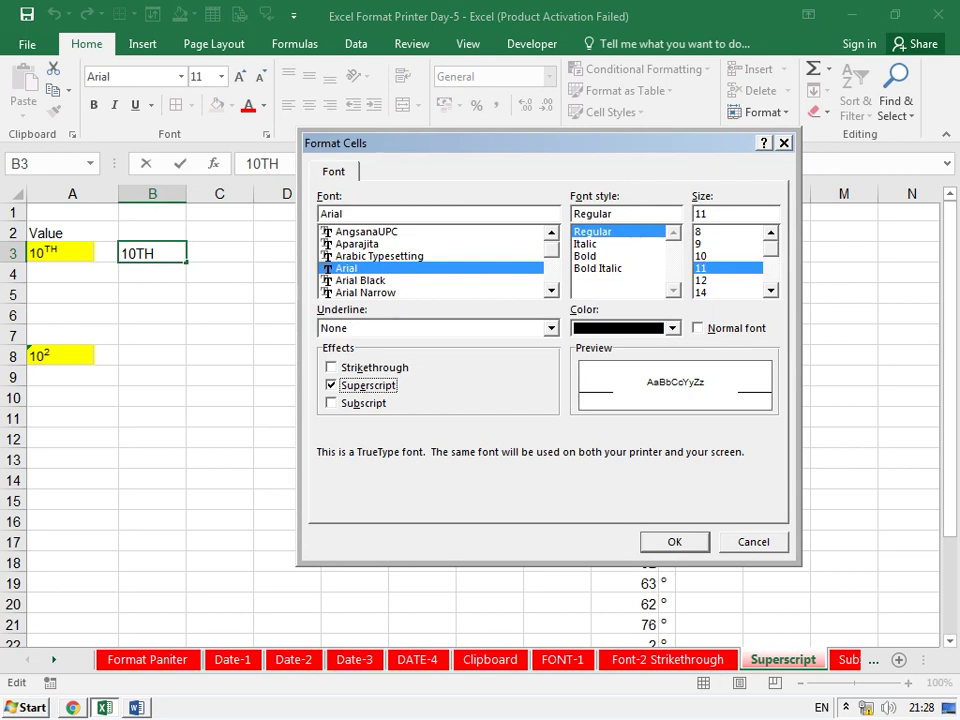
pyautogui.press('Return')
pyautogui.click(72, 397)
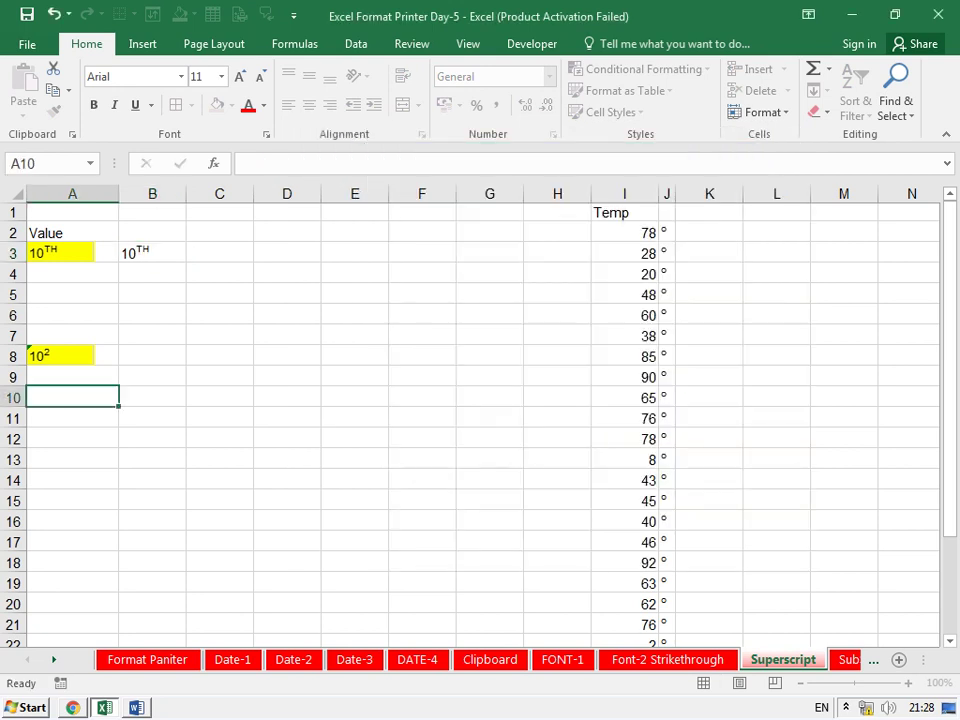
# Enter H2O in cell B8.
pyautogui.click(152, 356)
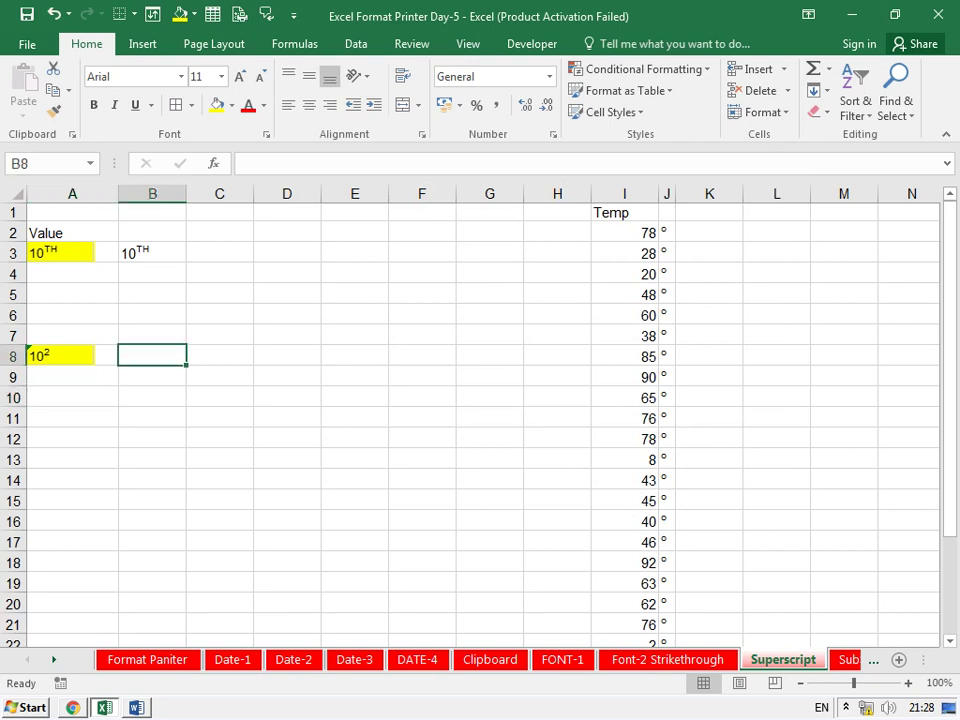
pyautogui.write('H2O')
pyautogui.press('Return')
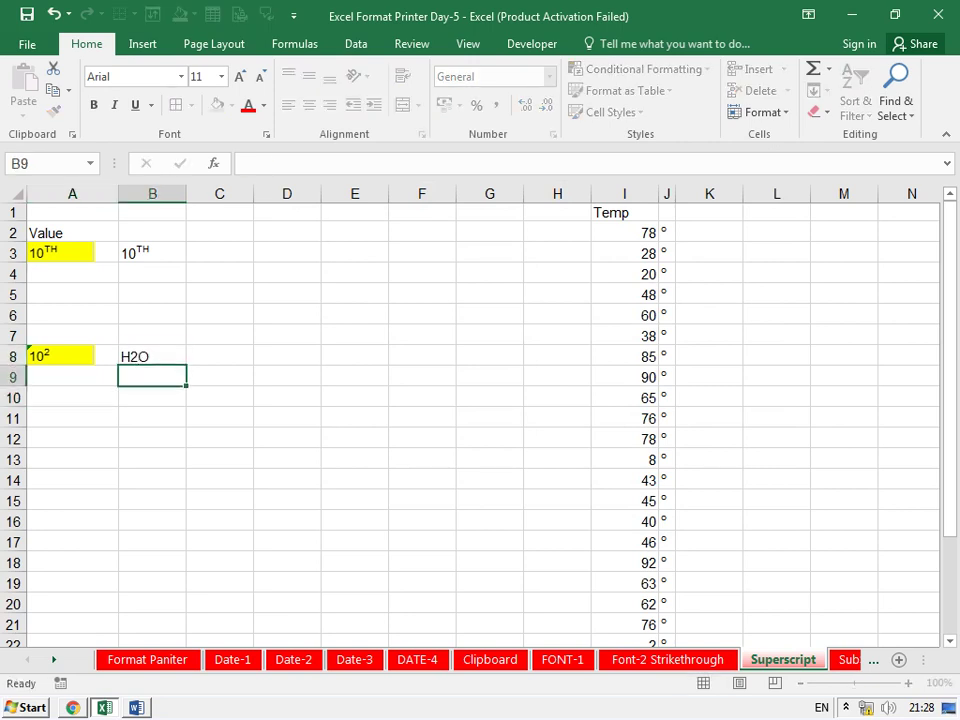
# Format the 2 in B8's H2O as subscript via Format Cells.
pyautogui.click(152, 356)
pyautogui.doubleClick(128, 357)
pyautogui.moveTo(127, 357); pyautogui.dragTo(134, 357)
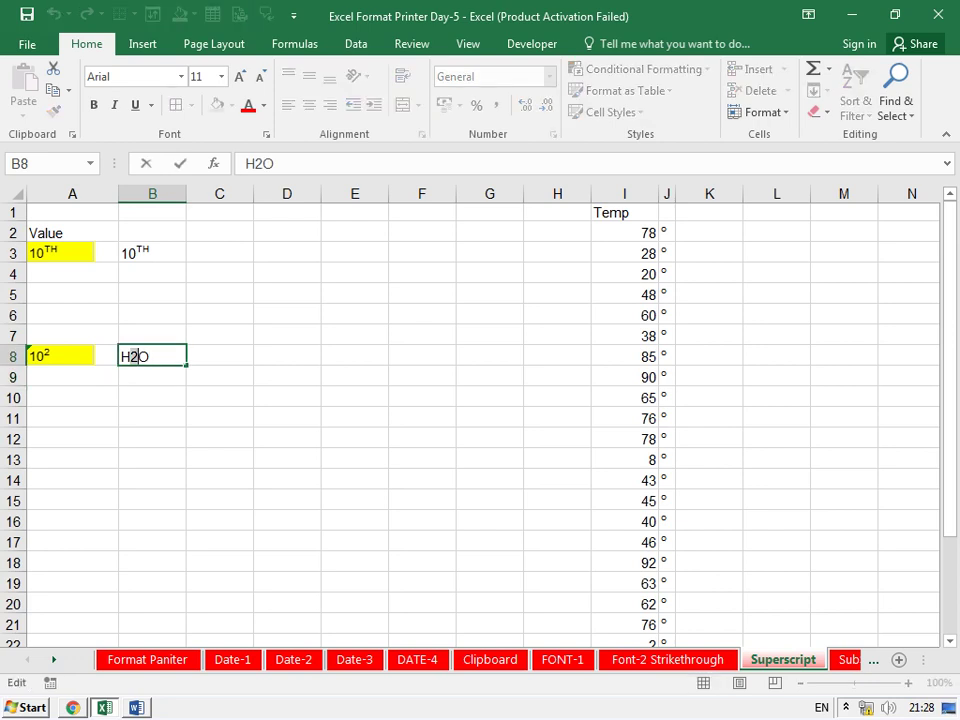
pyautogui.hotkey('ctrl', '1')
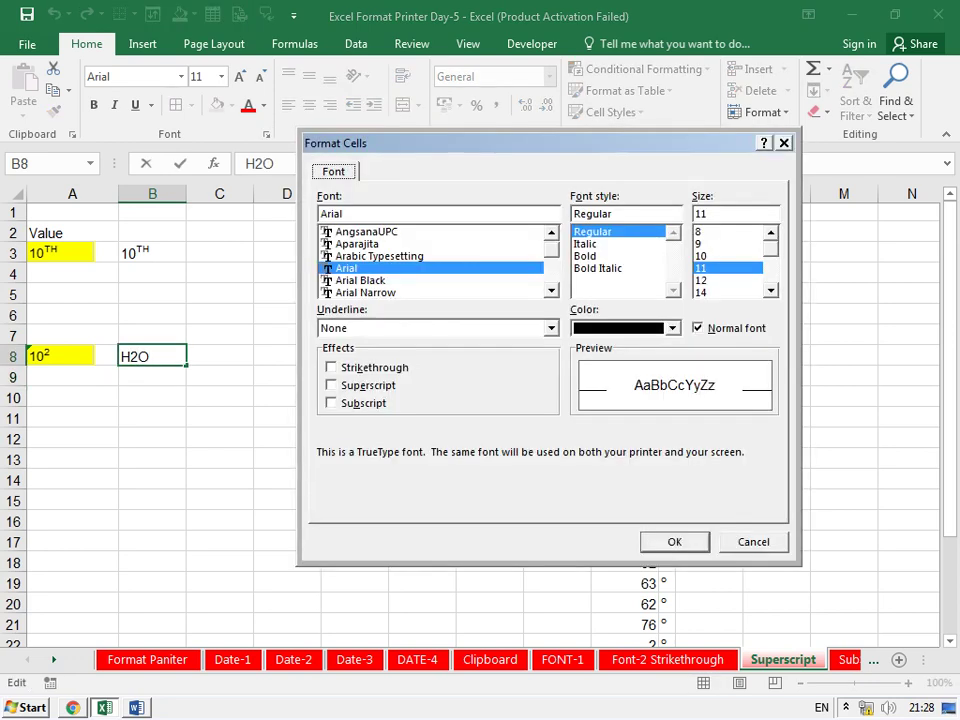
pyautogui.hotkey('alt', 'b')
pyautogui.press('Return')
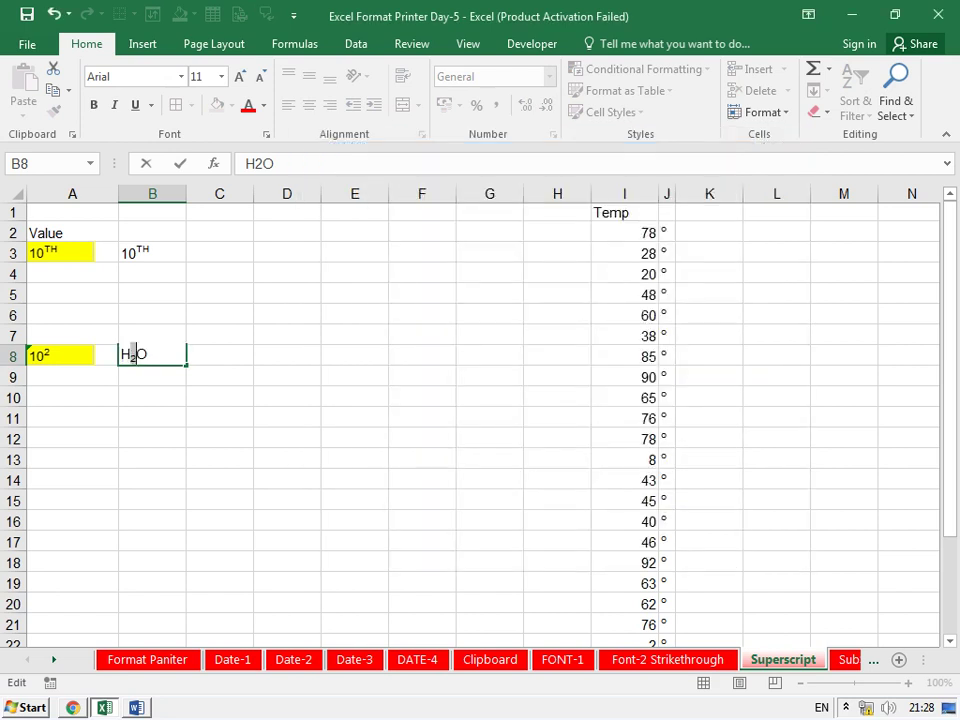
pyautogui.click(354, 399)
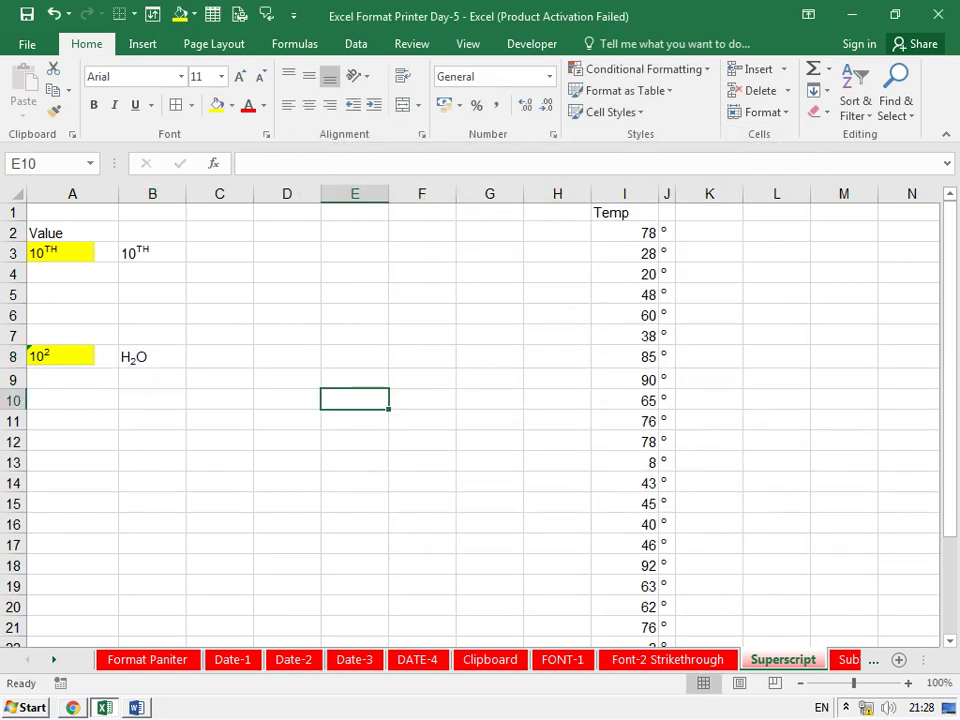
pyautogui.click(152, 252)
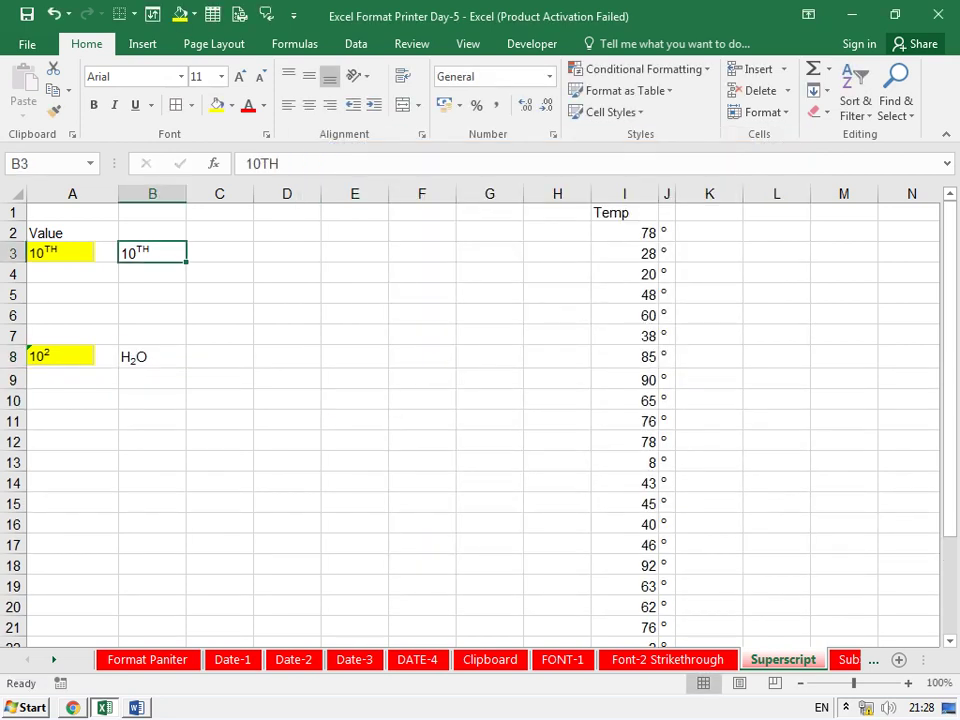
# Enter 10TH in C3 and make its TH superscript.
pyautogui.click(219, 252)
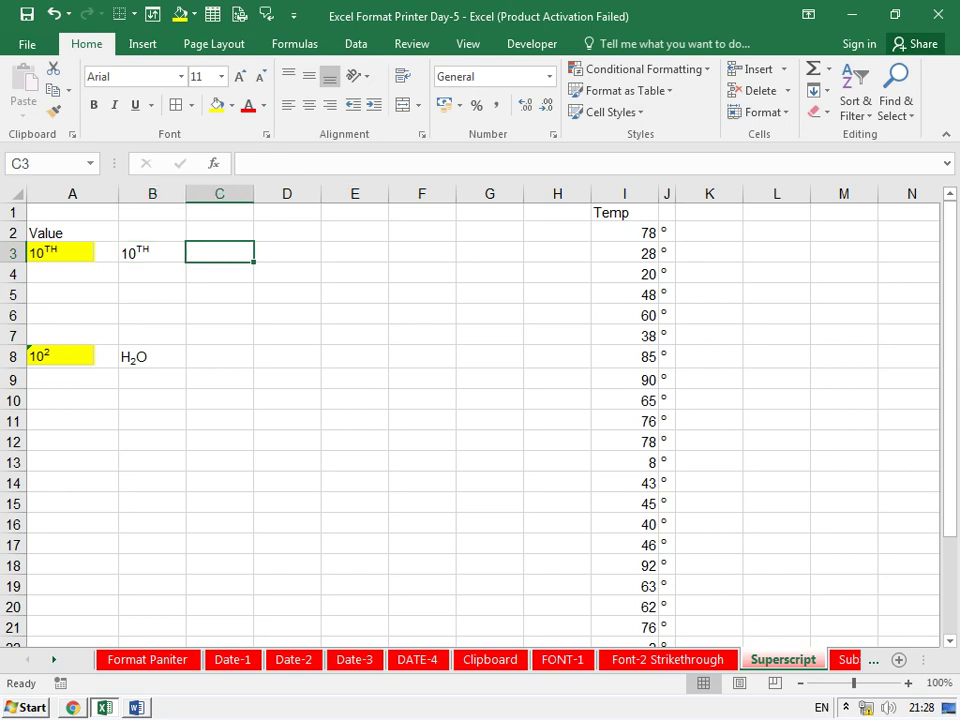
pyautogui.write('10')
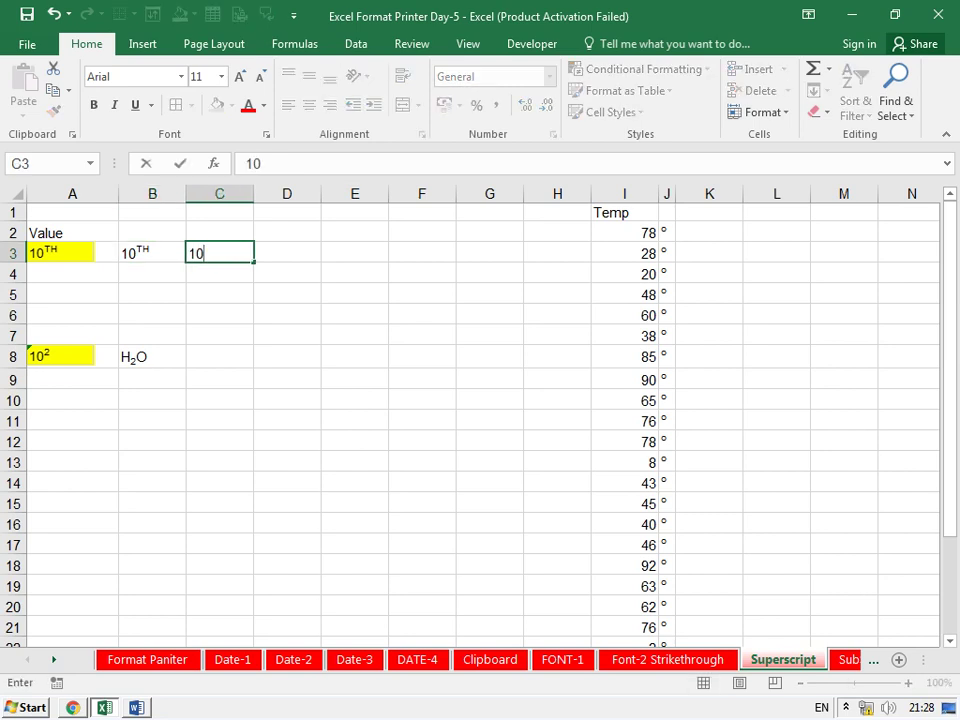
pyautogui.write('TH')
pyautogui.press('Return')
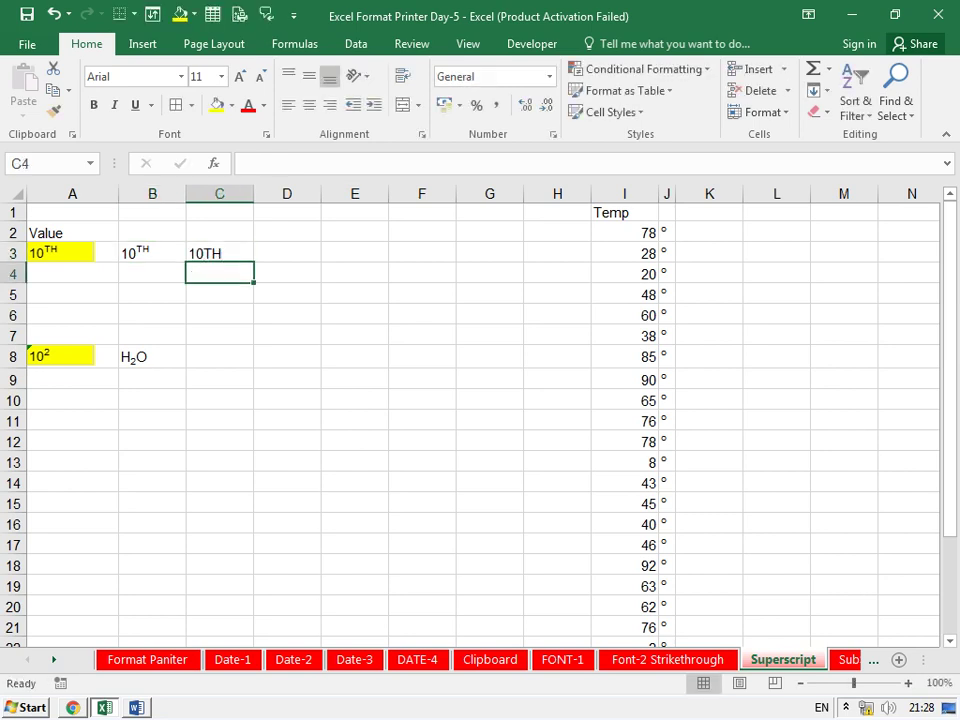
pyautogui.click(219, 252)
pyautogui.doubleClick(207, 253)
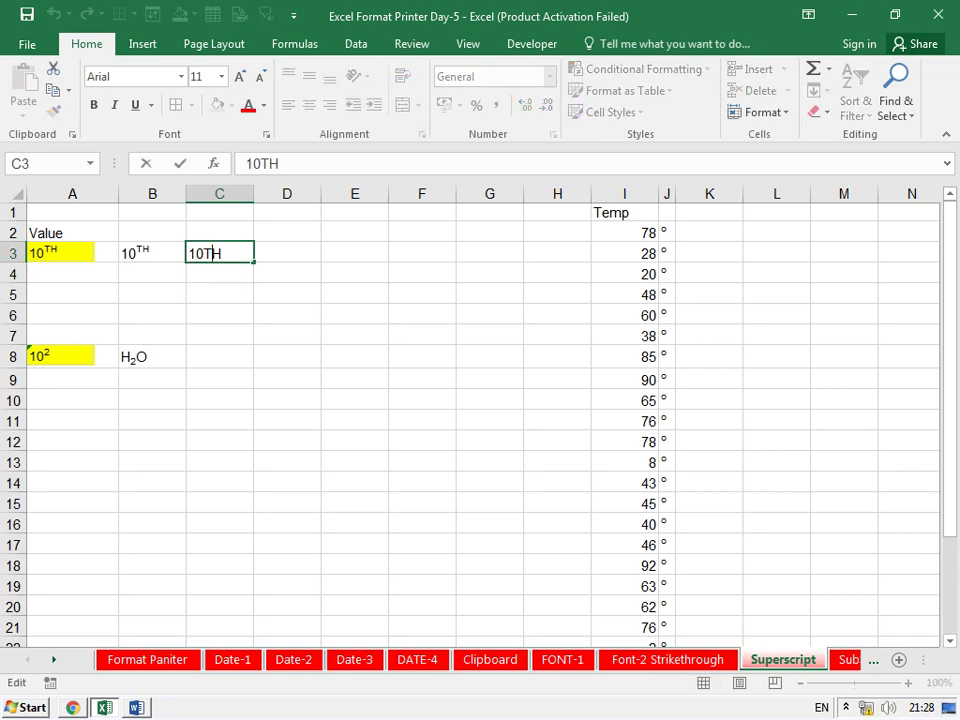
pyautogui.moveTo(205, 253); pyautogui.dragTo(222, 253)
pyautogui.hotkey('ctrl', '1')
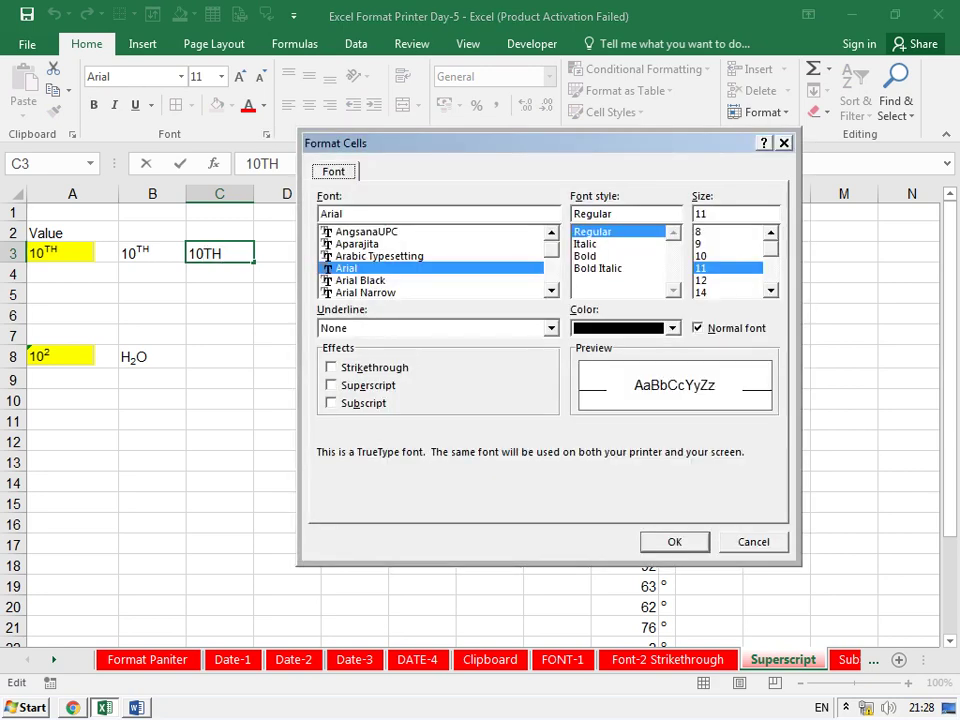
pyautogui.hotkey('alt', 'e')
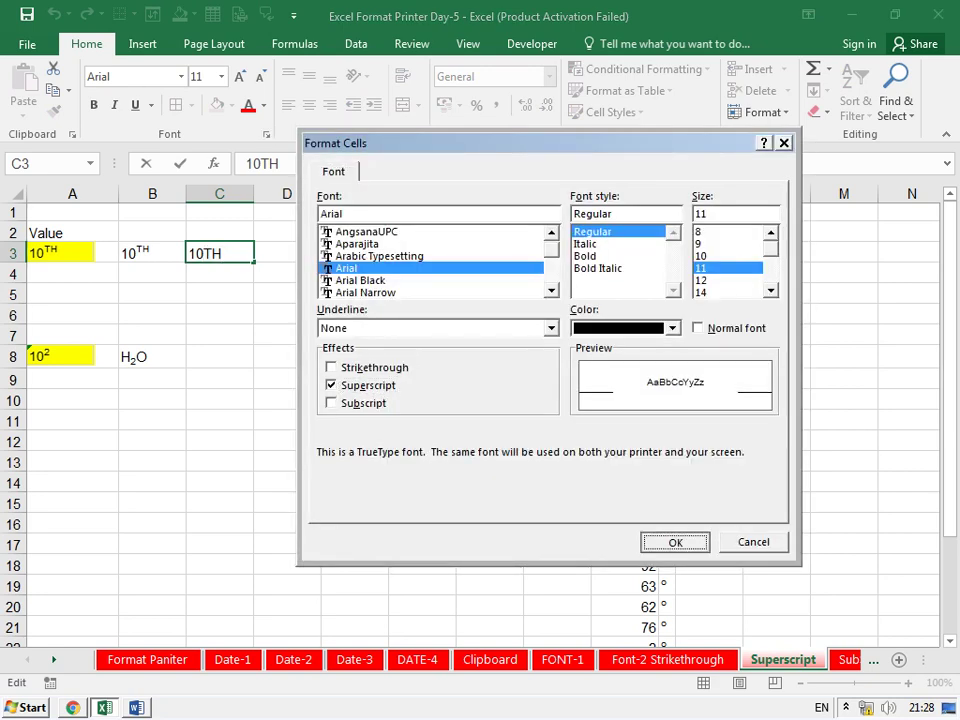
pyautogui.press('Return')
# Enter H2O in C8 and make its 2 subscript.
pyautogui.click(220, 357)
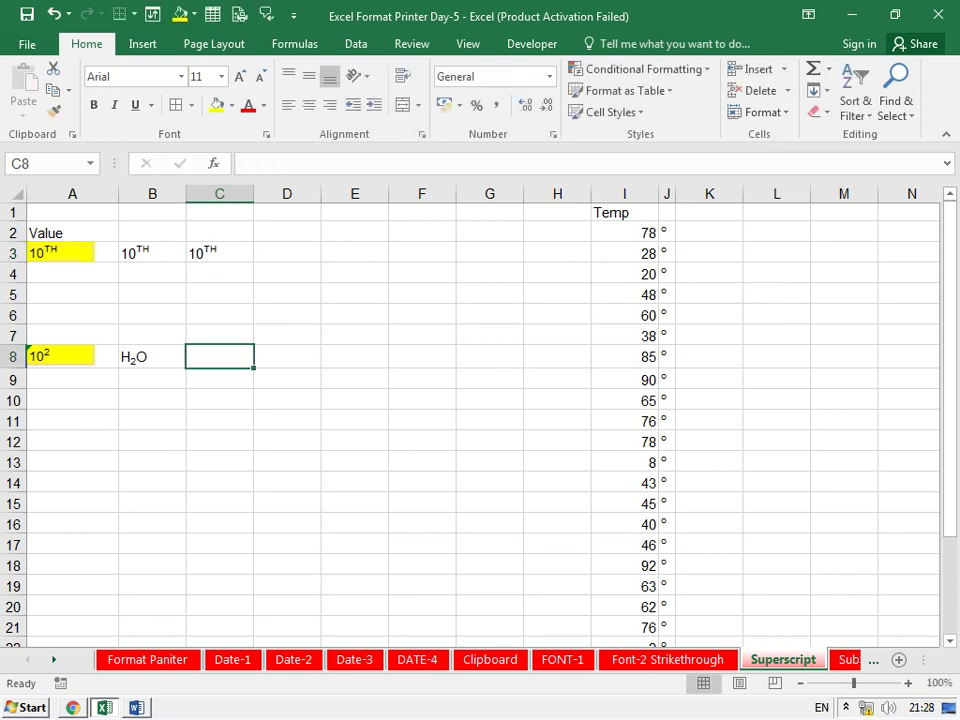
pyautogui.write('H2O')
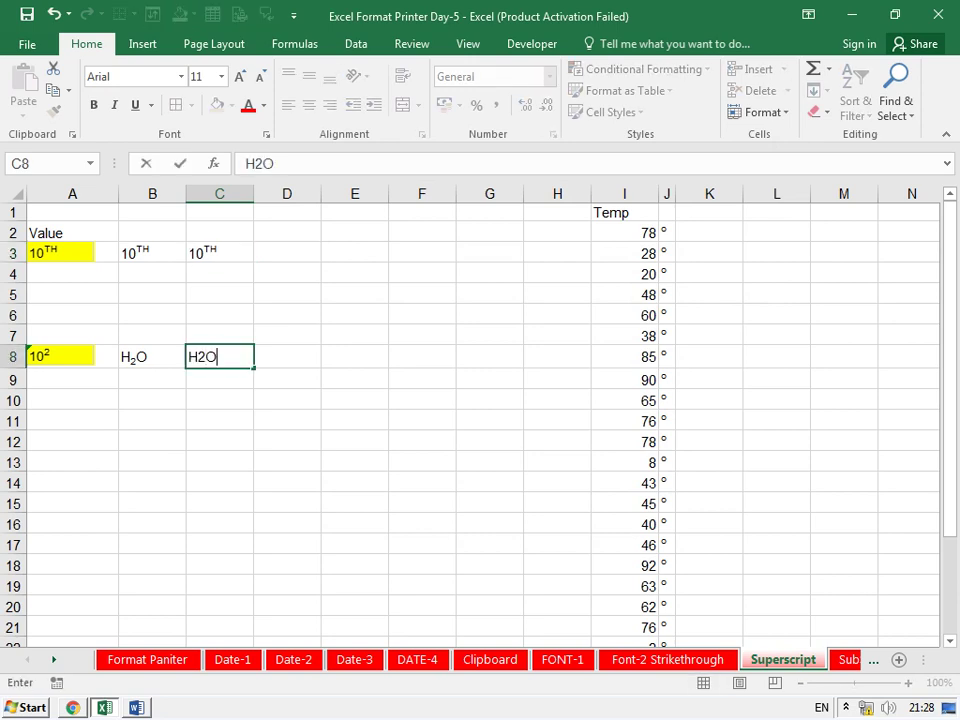
pyautogui.hotkey('ctrl', 'Return')
pyautogui.press('F2')
pyautogui.press('Left')
pyautogui.press('Left')
pyautogui.hotkey('shift', 'Right')
pyautogui.hotkey('ctrl', '1')
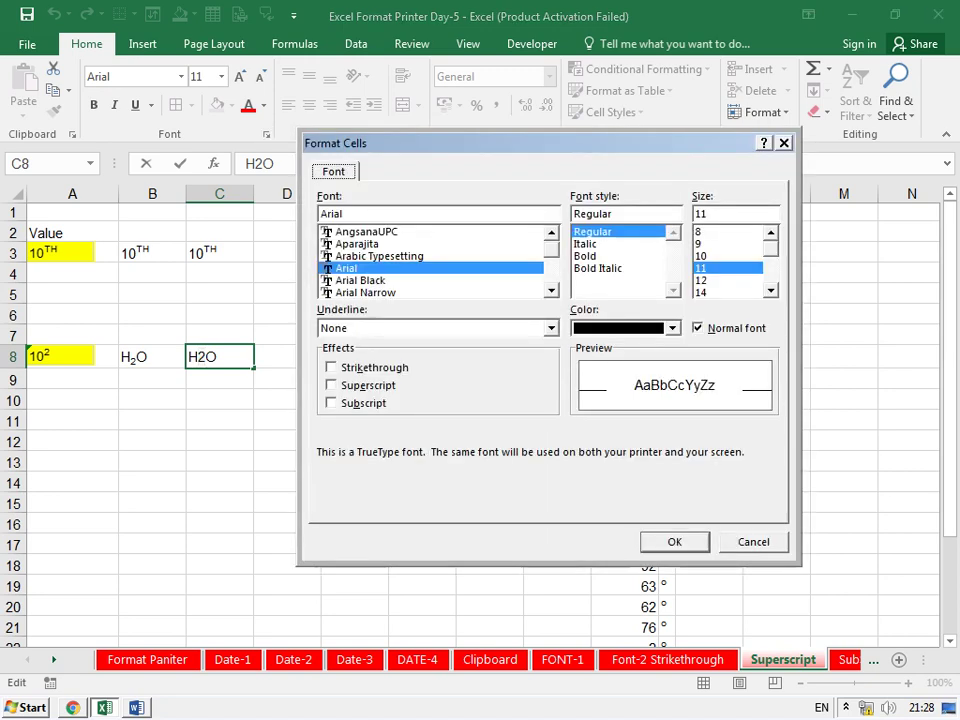
pyautogui.hotkey('alt', 'b')
pyautogui.press('Return')
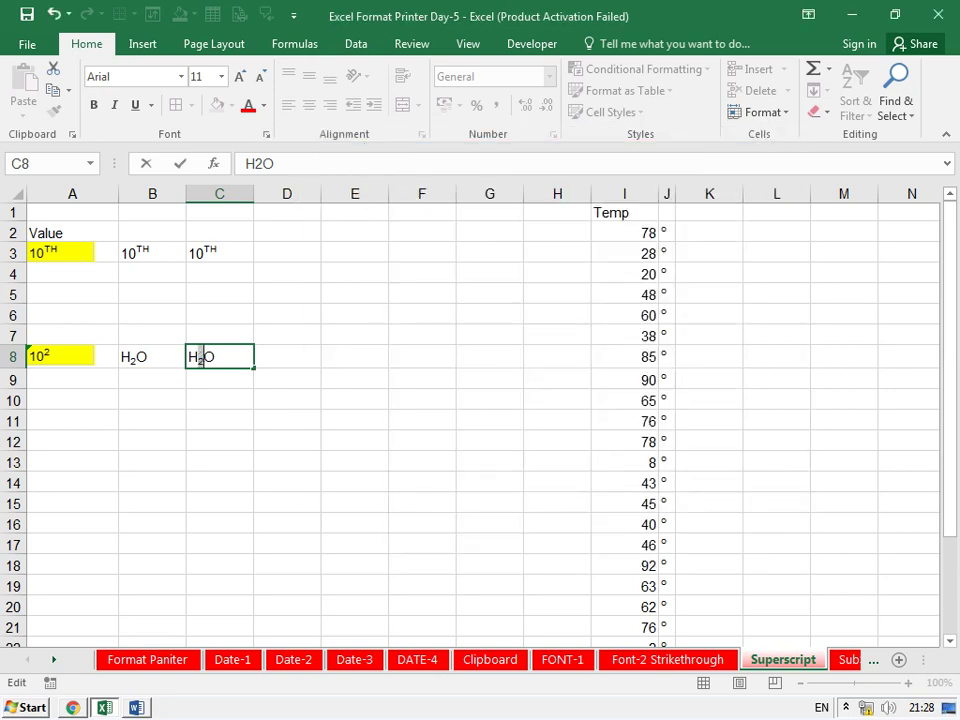
pyautogui.click(557, 482)
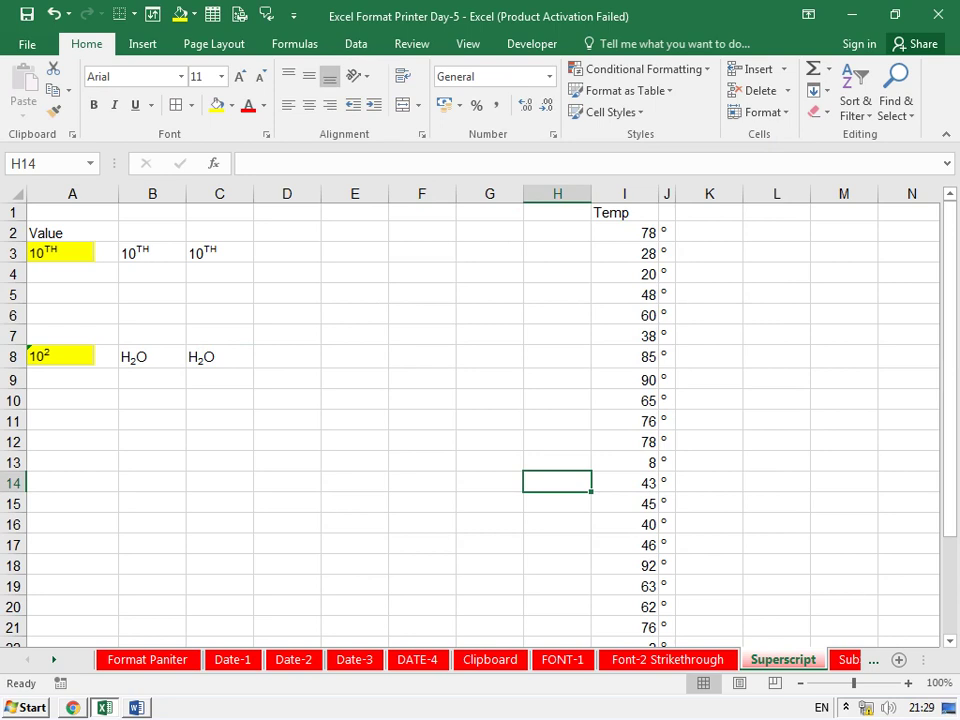
# Copy B8's formatting onto cell D3 with Format Painter and enter 11TH there.
pyautogui.click(152, 357)
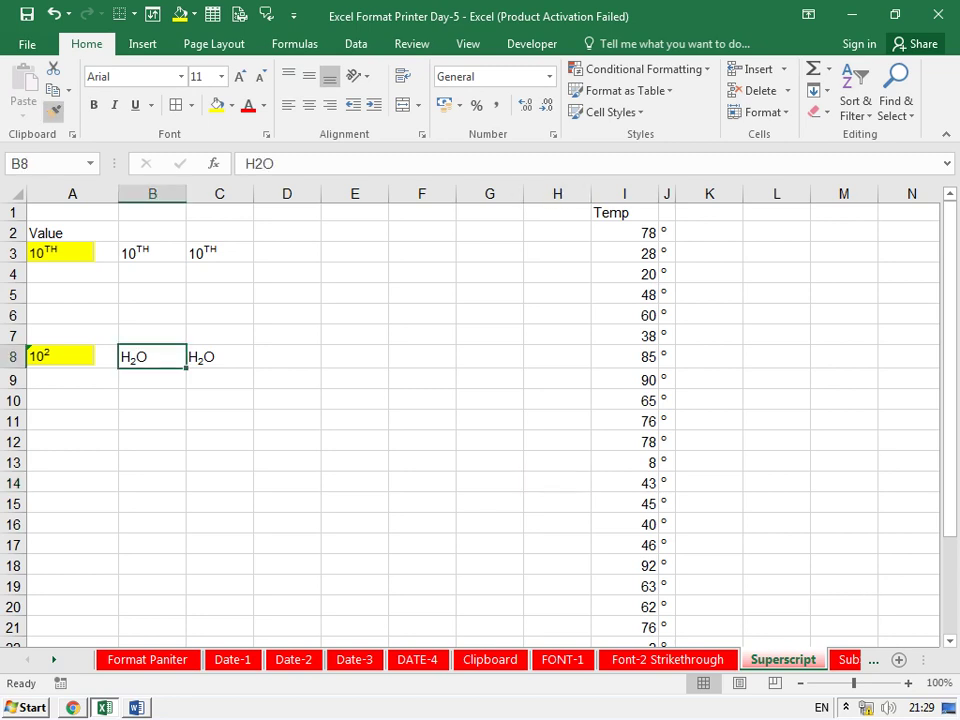
pyautogui.click(53, 111)
pyautogui.click(287, 252)
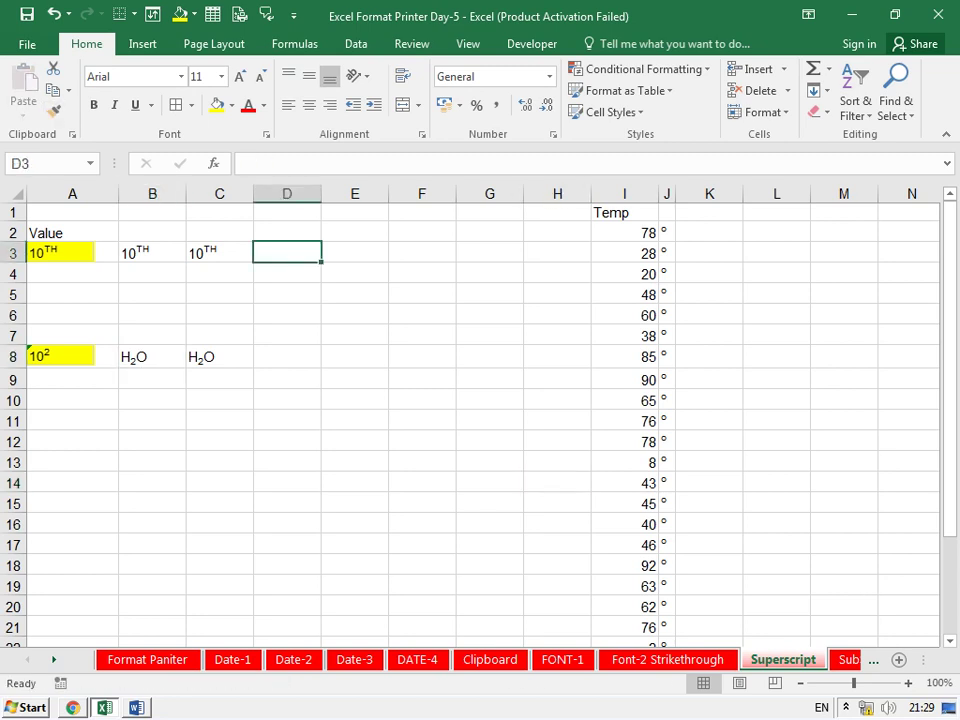
pyautogui.write('11TH')
pyautogui.press('Return')
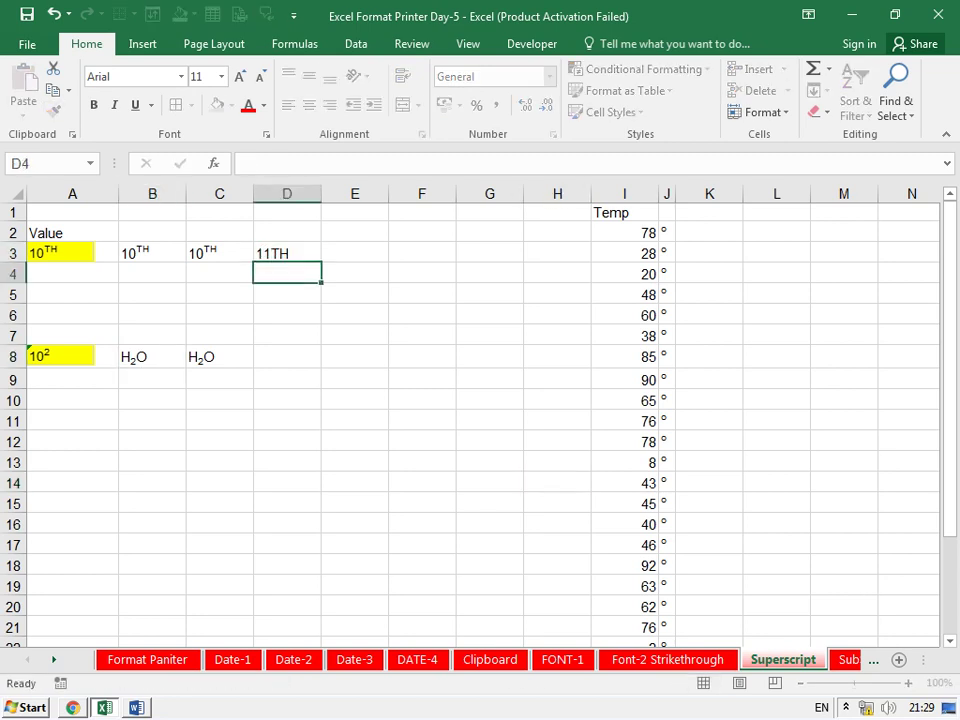
# Make the TH in D3's 11TH superscript.
pyautogui.click(287, 253)
pyautogui.doubleClick(287, 253)
pyautogui.moveTo(270, 253); pyautogui.dragTo(290, 253)
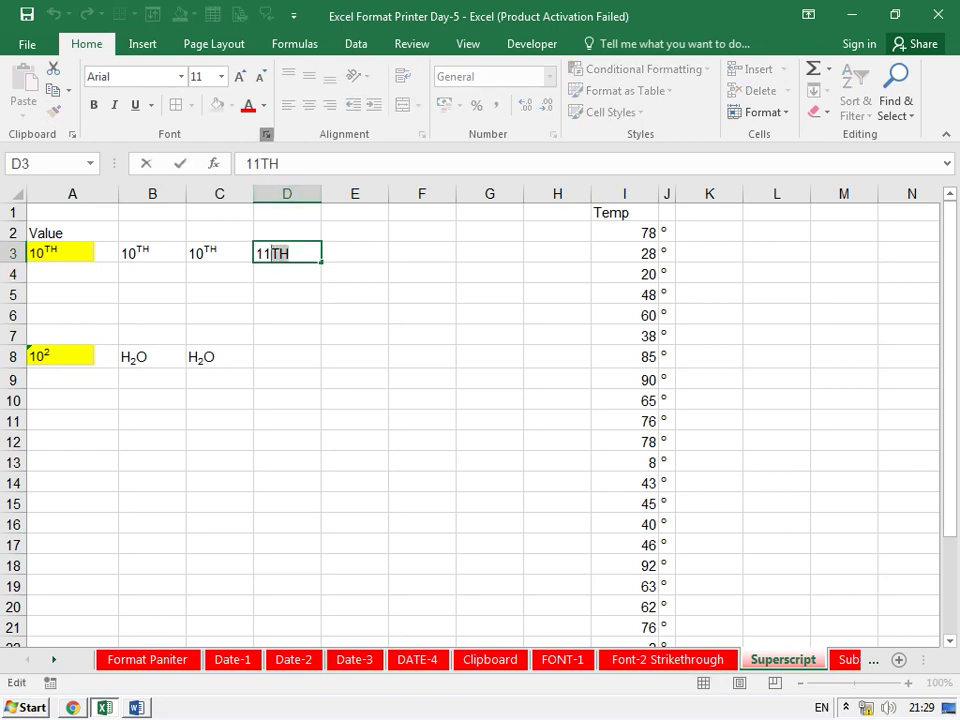
pyautogui.hotkey('ctrl', '1')
pyautogui.hotkey('alt', 'e')
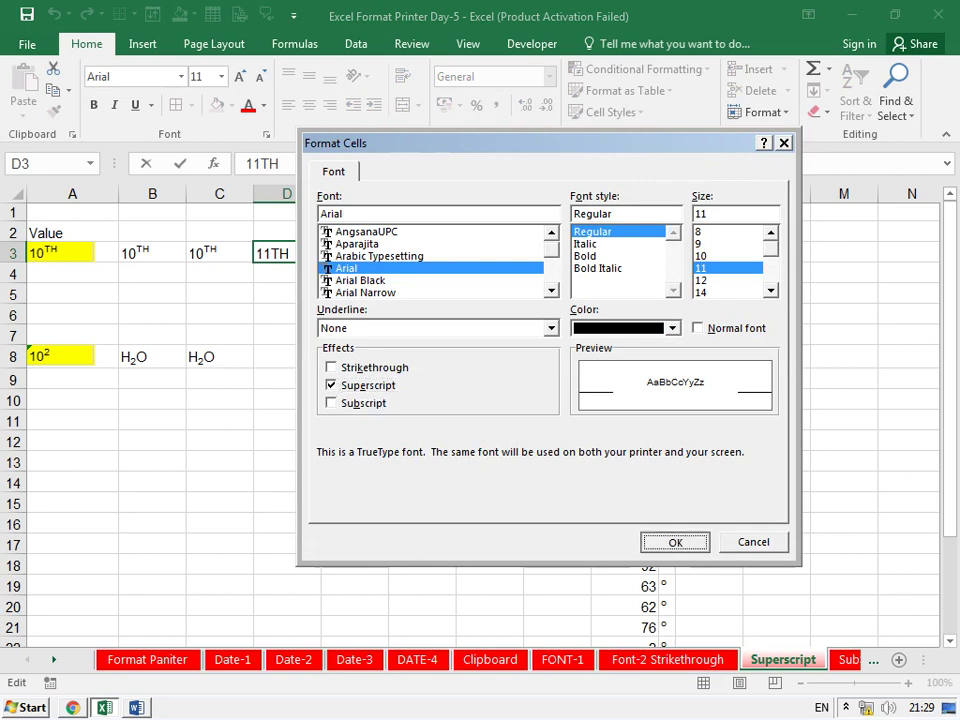
pyautogui.press('Return')
pyautogui.click(421, 461)
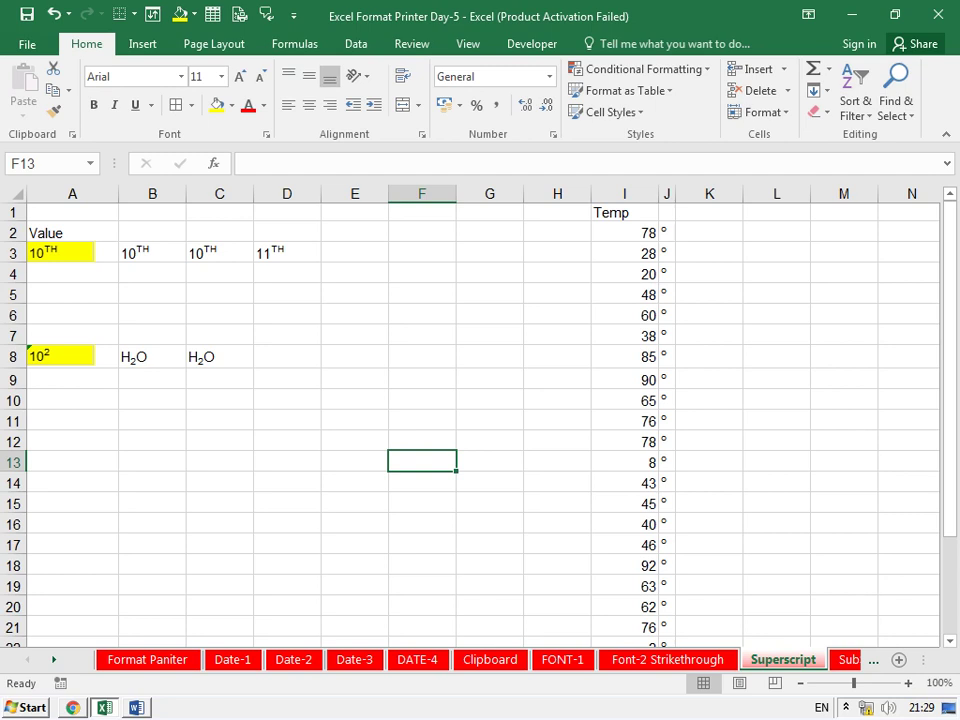
# Move to the Alignment sheet and widen column C far beyond the other columns.
pyautogui.hotkey('ctrl', 'pagedown')
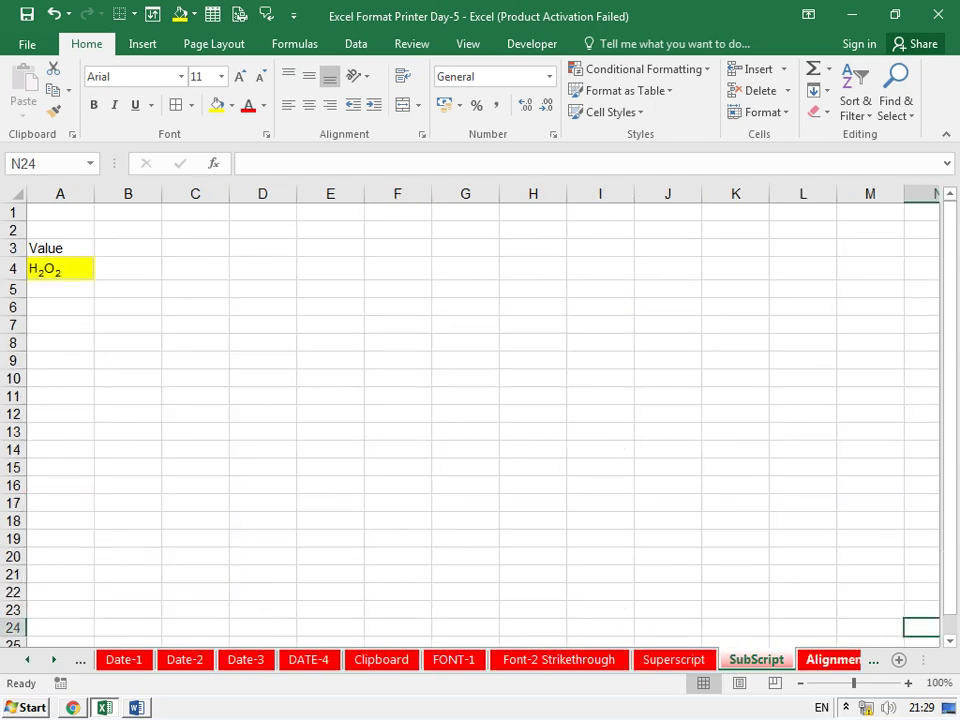
pyautogui.hotkey('ctrl', 'pagedown')
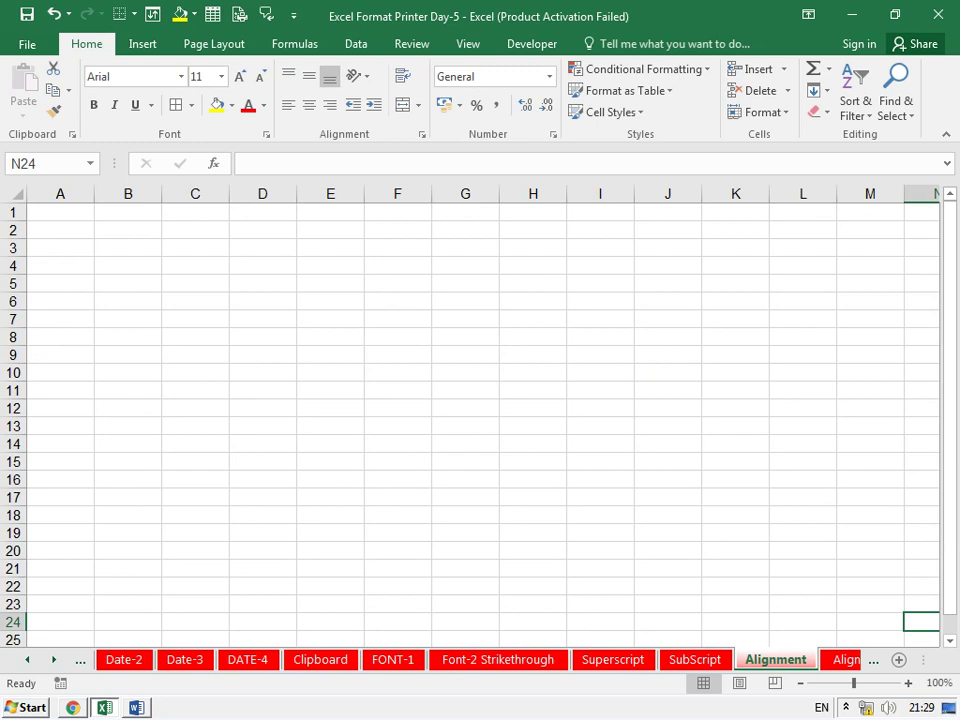
pyautogui.click(195, 247)
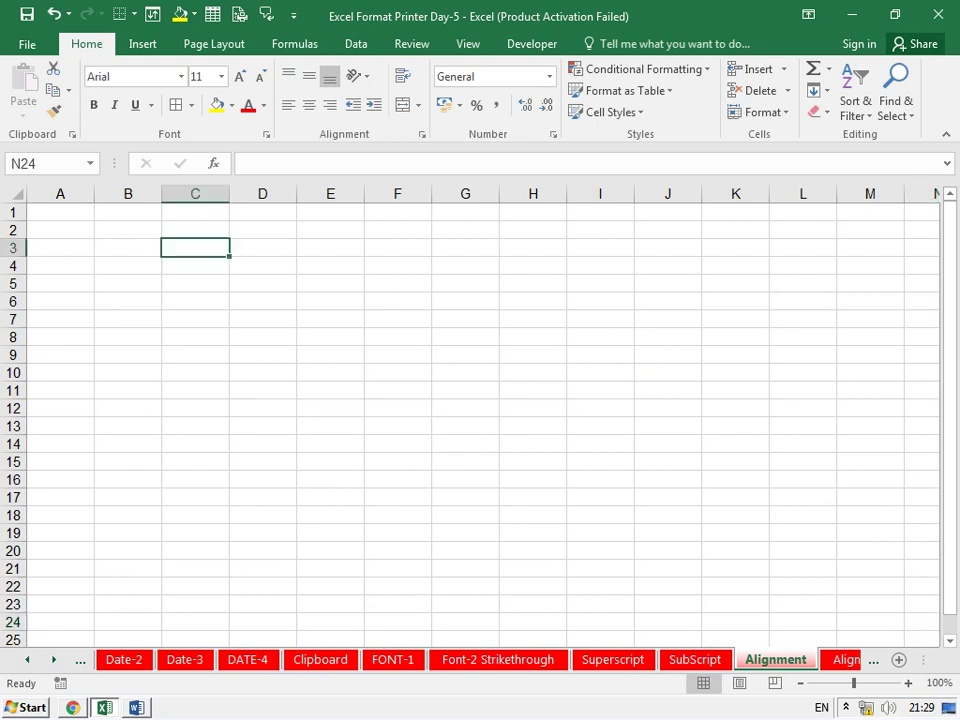
pyautogui.moveTo(229, 193); pyautogui.dragTo(560, 193)
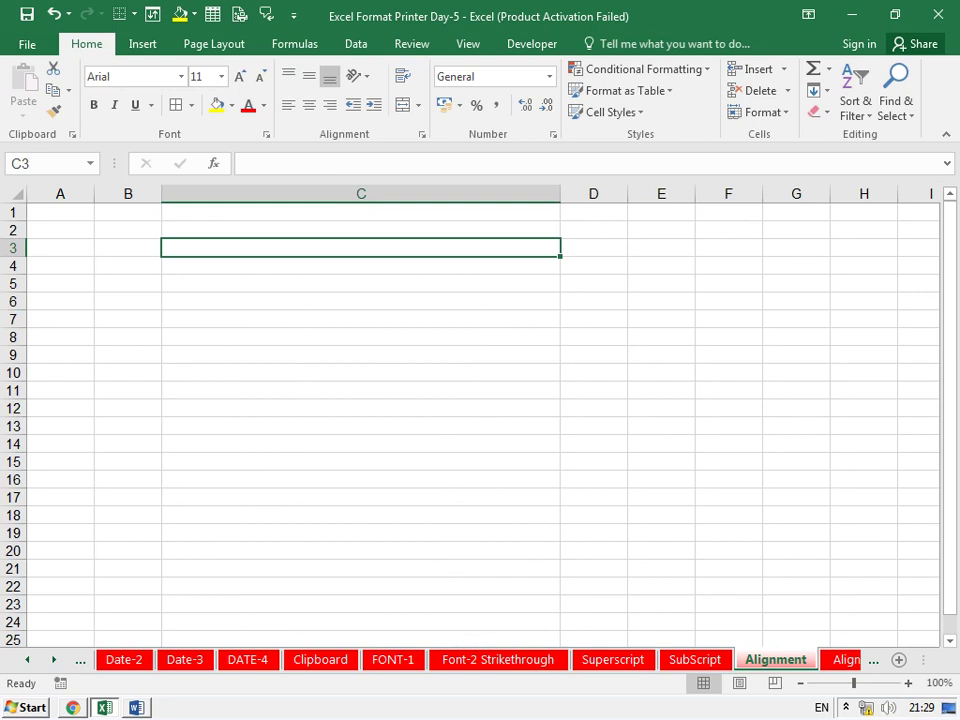
pyautogui.click(127, 318)
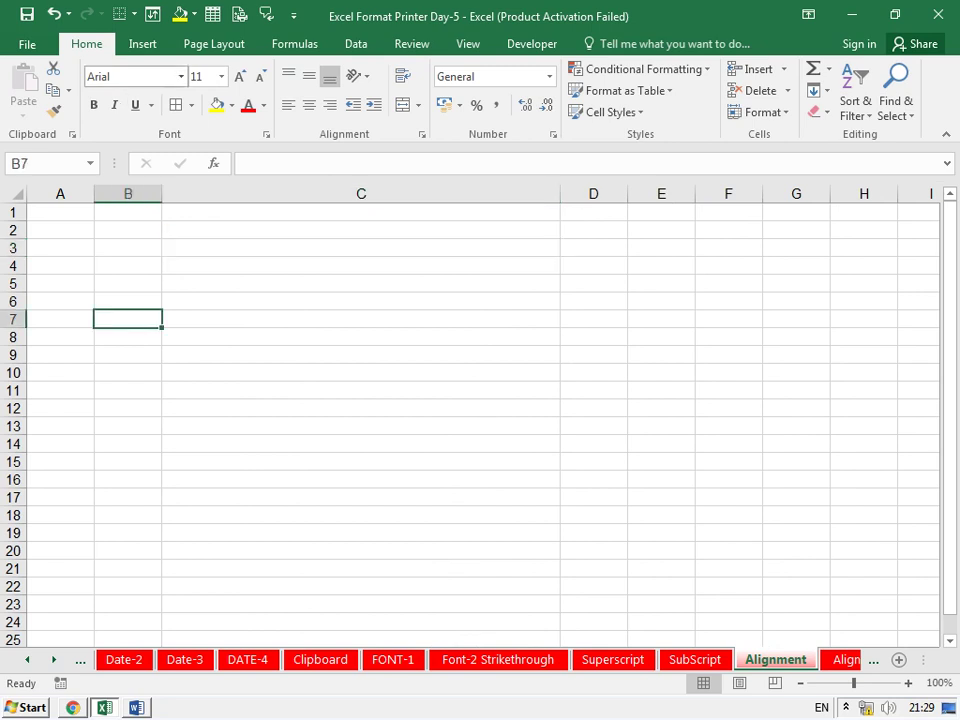
# Enter AAAA in cell B7 and reselect it.
pyautogui.click(110, 76)
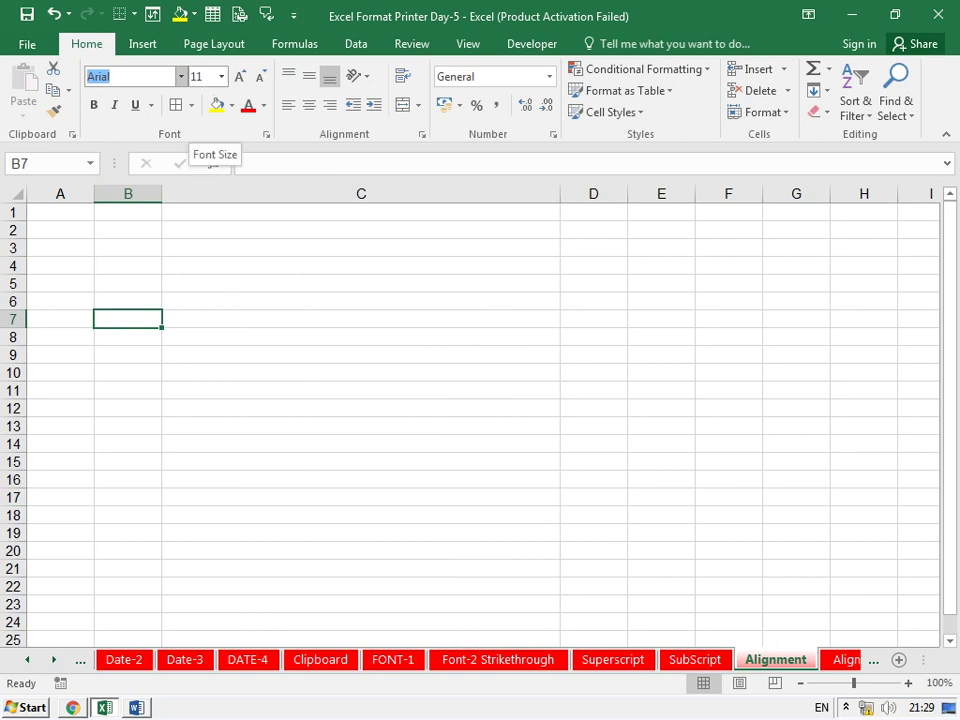
pyautogui.write('a')
pyautogui.press('Escape')
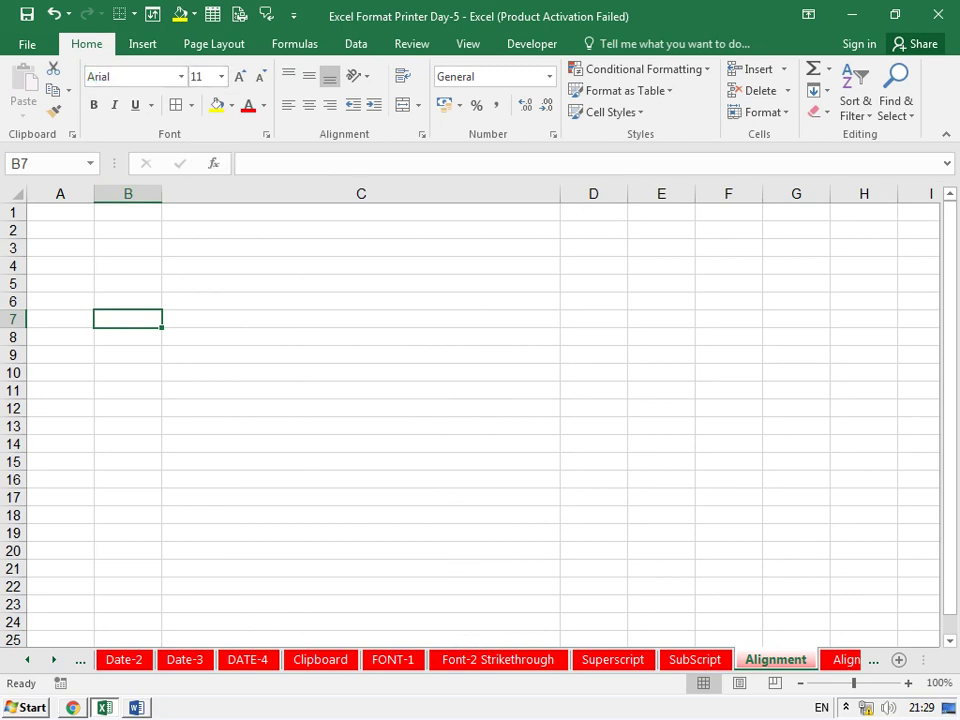
pyautogui.write('AAAA')
pyautogui.press('Return')
pyautogui.press('Right')
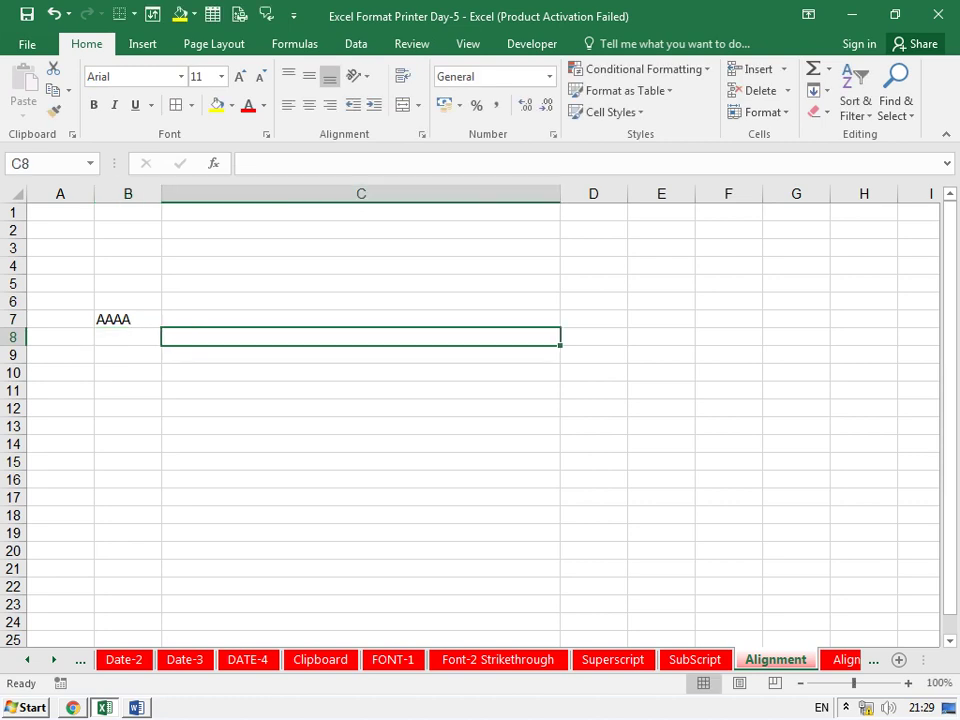
pyautogui.press('Up')
pyautogui.press('Left')
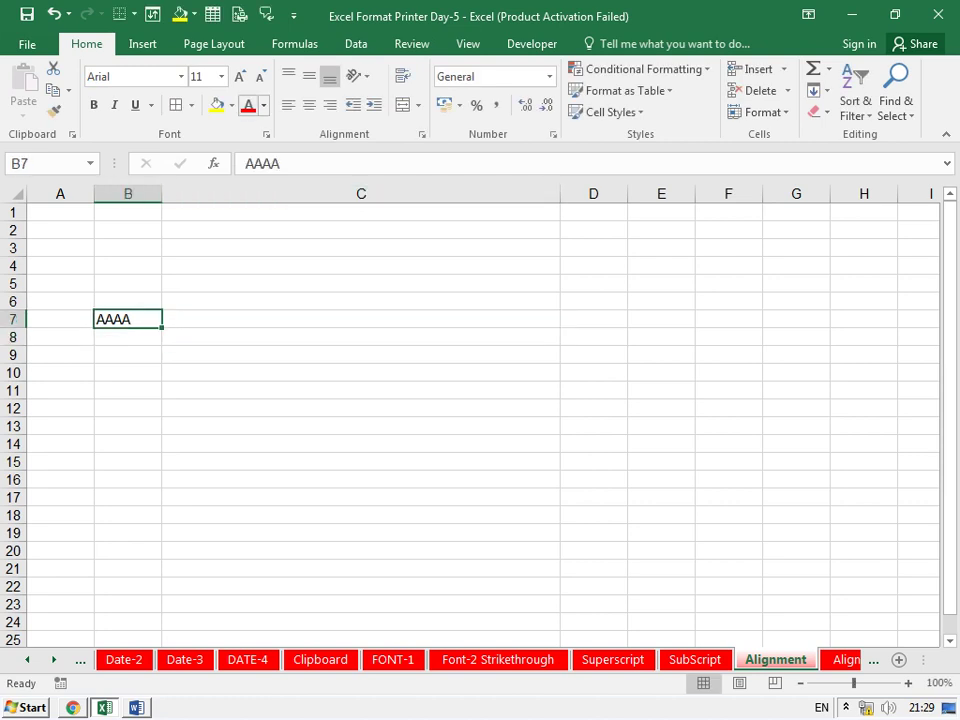
# Enlarge B7's AAAA through font sizes 138, 150, 200 and 400.
pyautogui.click(221, 76)
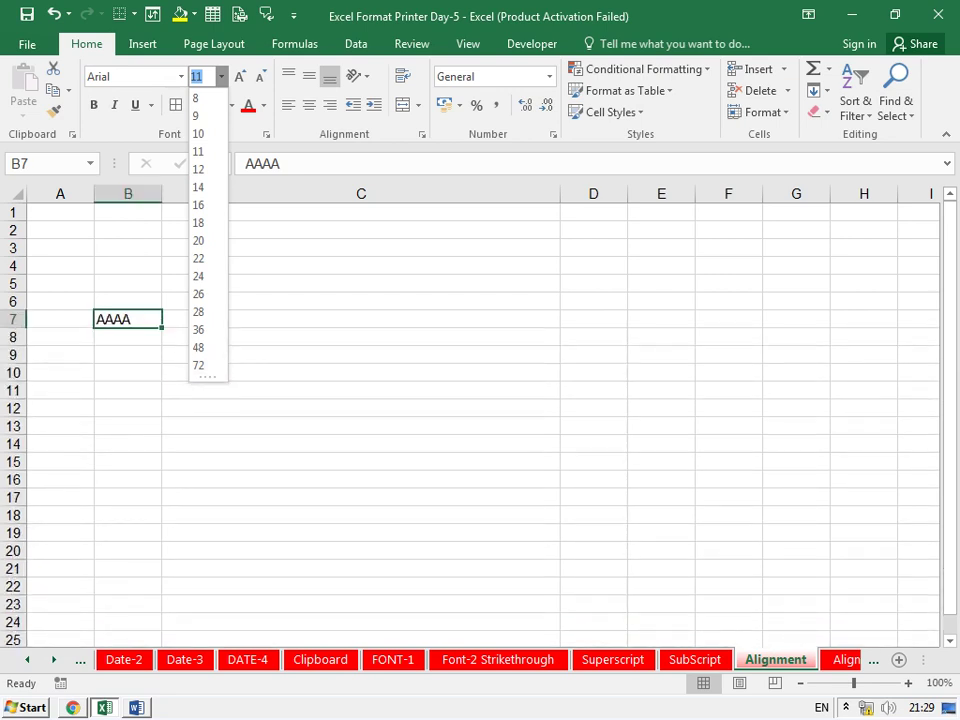
pyautogui.write('138')
pyautogui.press('Return')
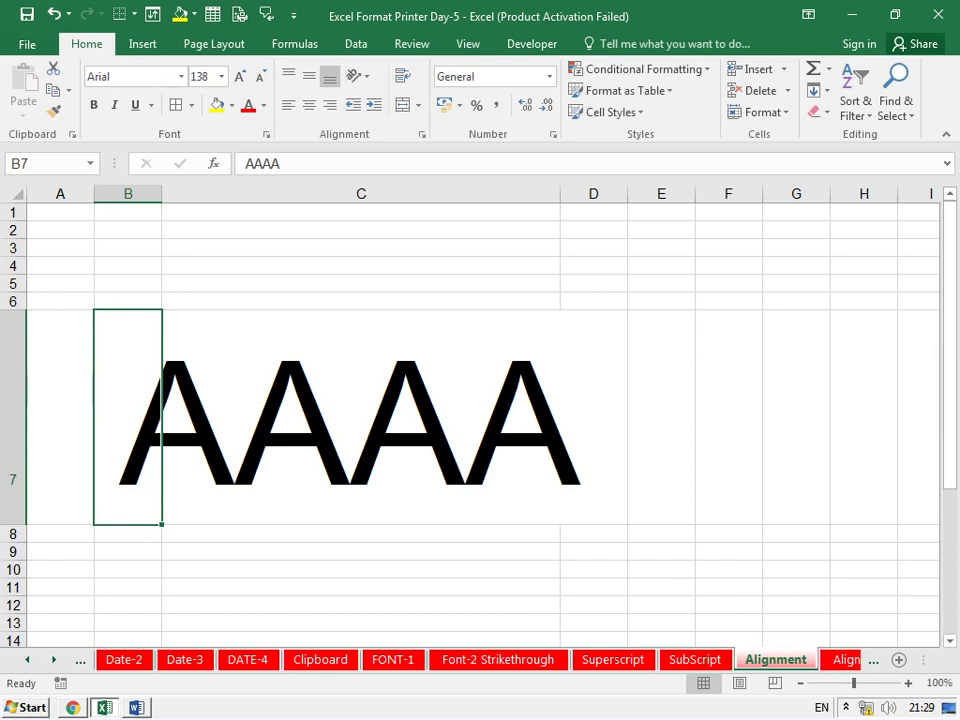
pyautogui.click(200, 76)
pyautogui.write('1')
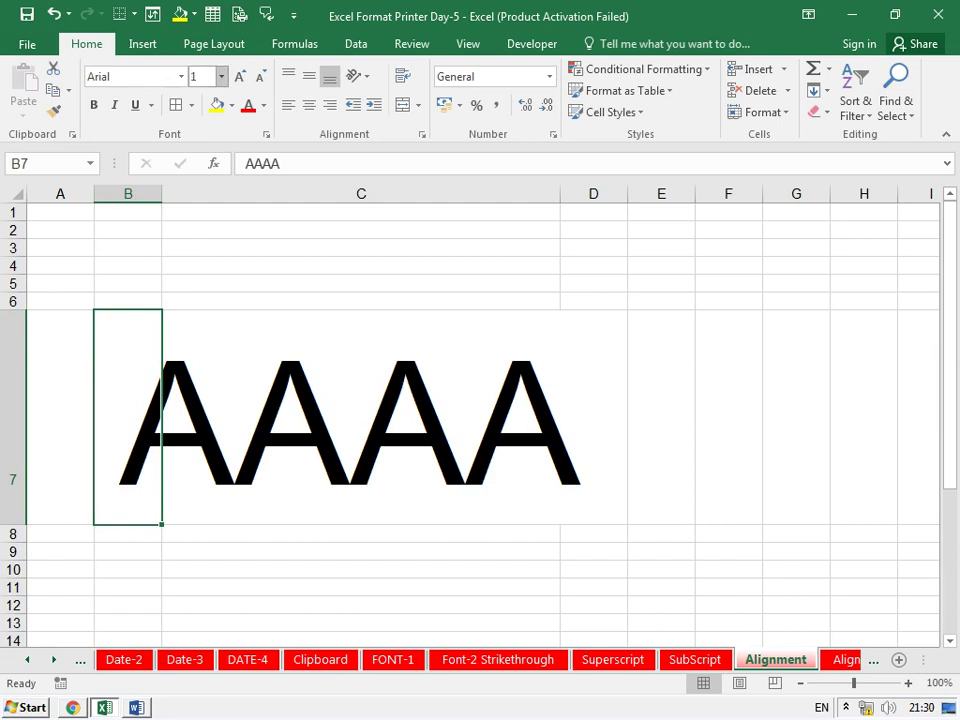
pyautogui.write('50')
pyautogui.press('Return')
pyautogui.click(200, 76)
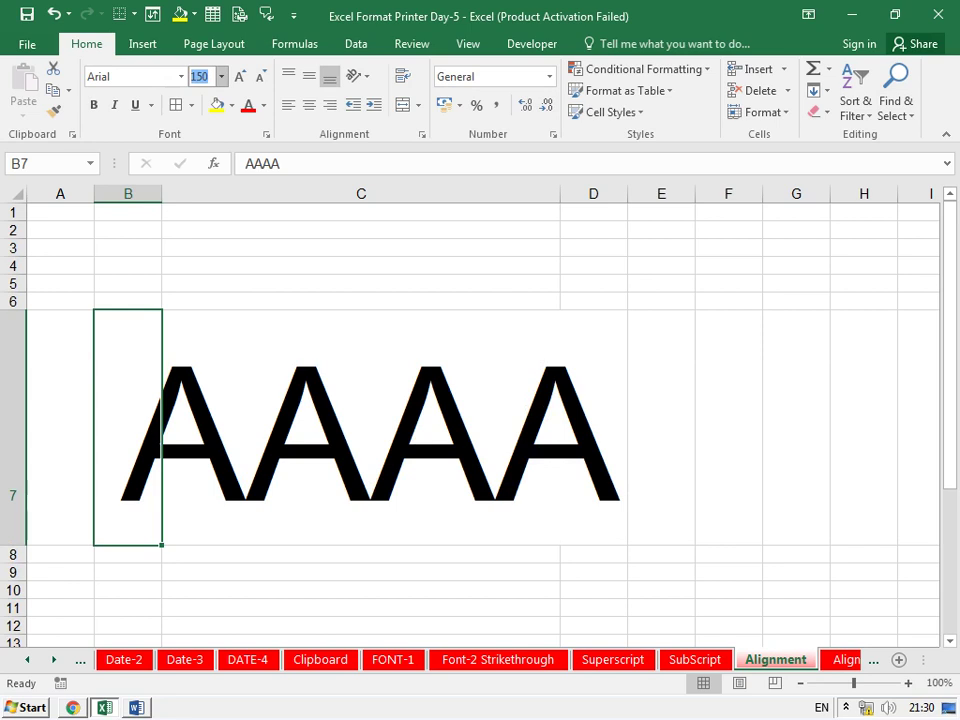
pyautogui.write('200')
pyautogui.press('Return')
pyautogui.click(200, 76)
pyautogui.write('4')
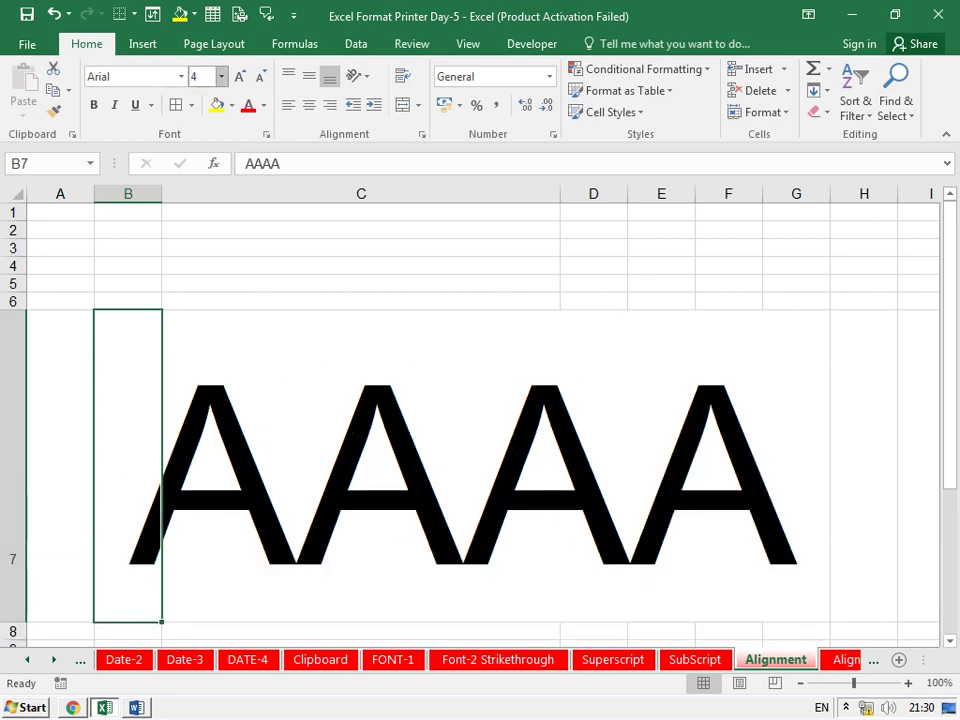
pyautogui.write('00')
pyautogui.press('Return')
# Try font size 500, dismiss the 409-limit error, then set size 1.
pyautogui.click(200, 76)
pyautogui.write('5')
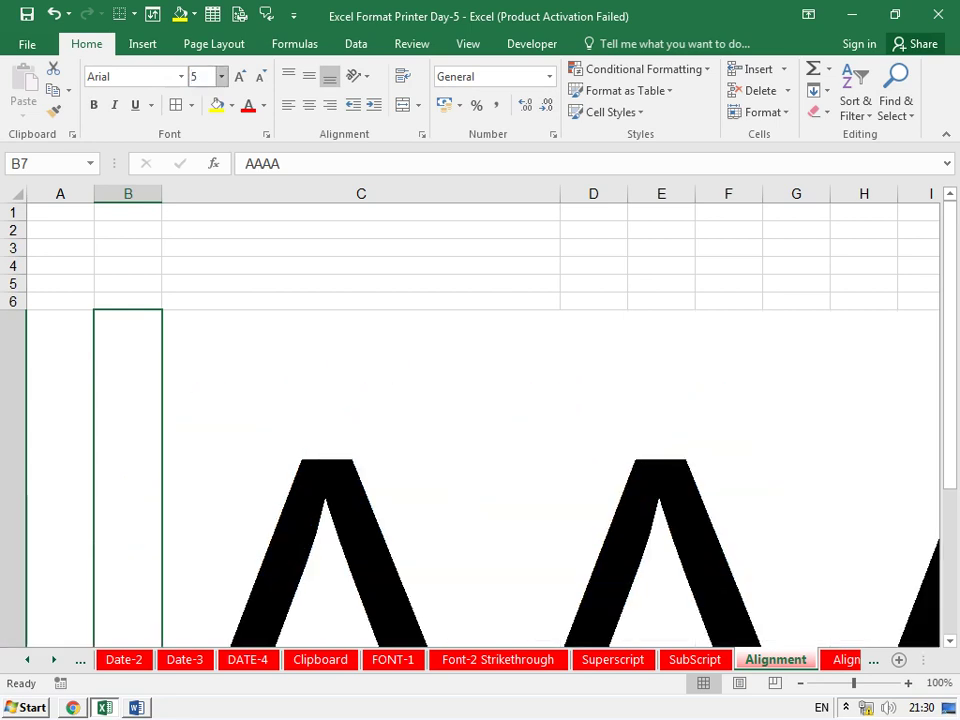
pyautogui.write('00')
pyautogui.press('Return')
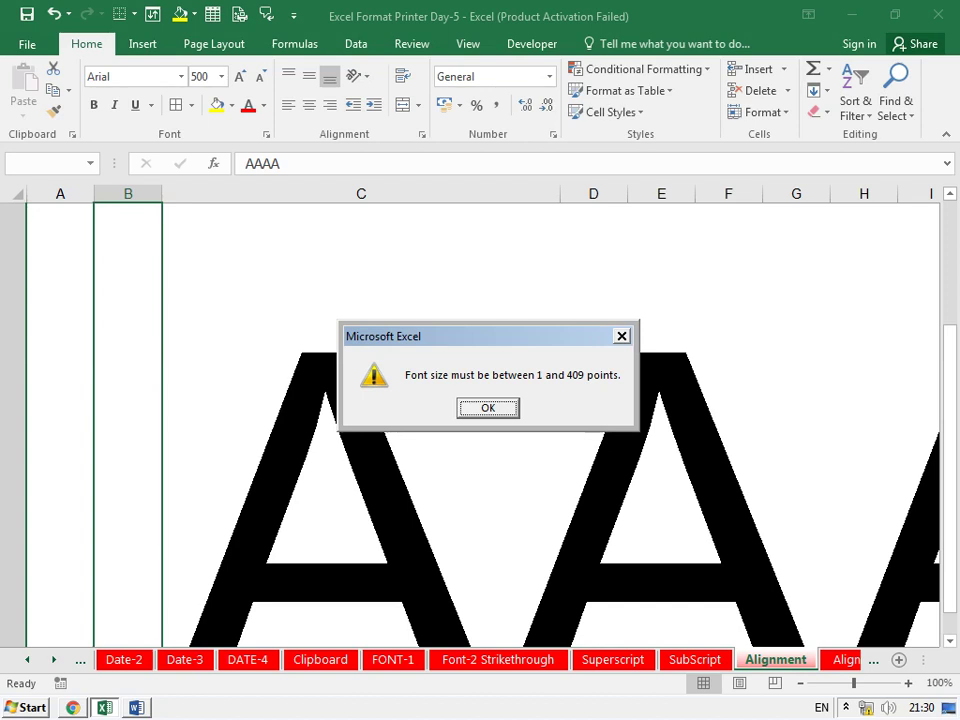
pyautogui.press('Return')
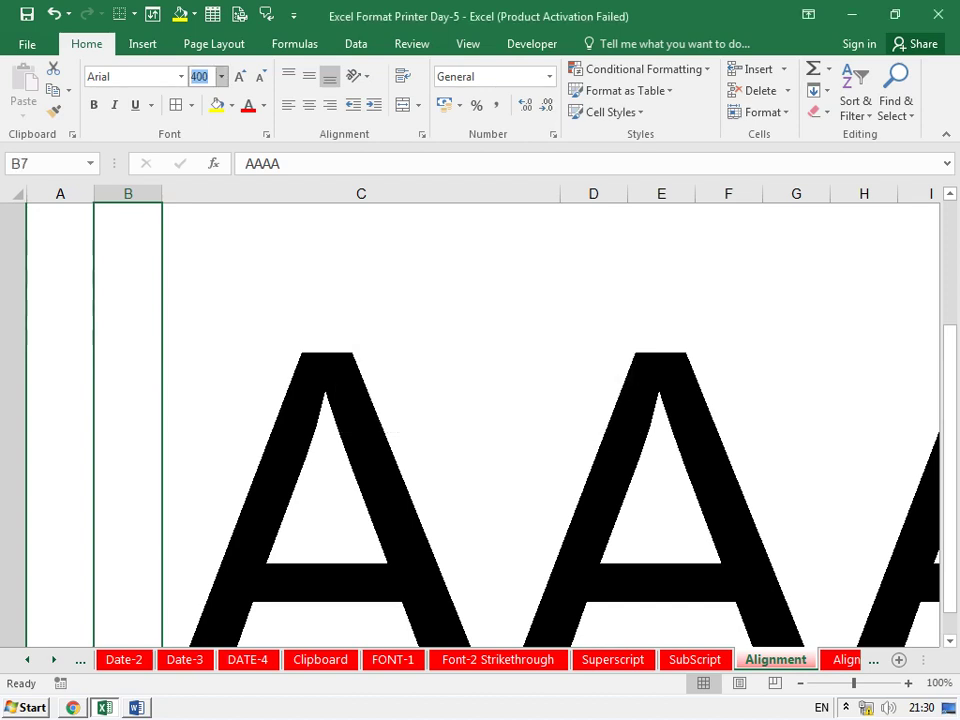
pyautogui.write('1')
pyautogui.press('Return')
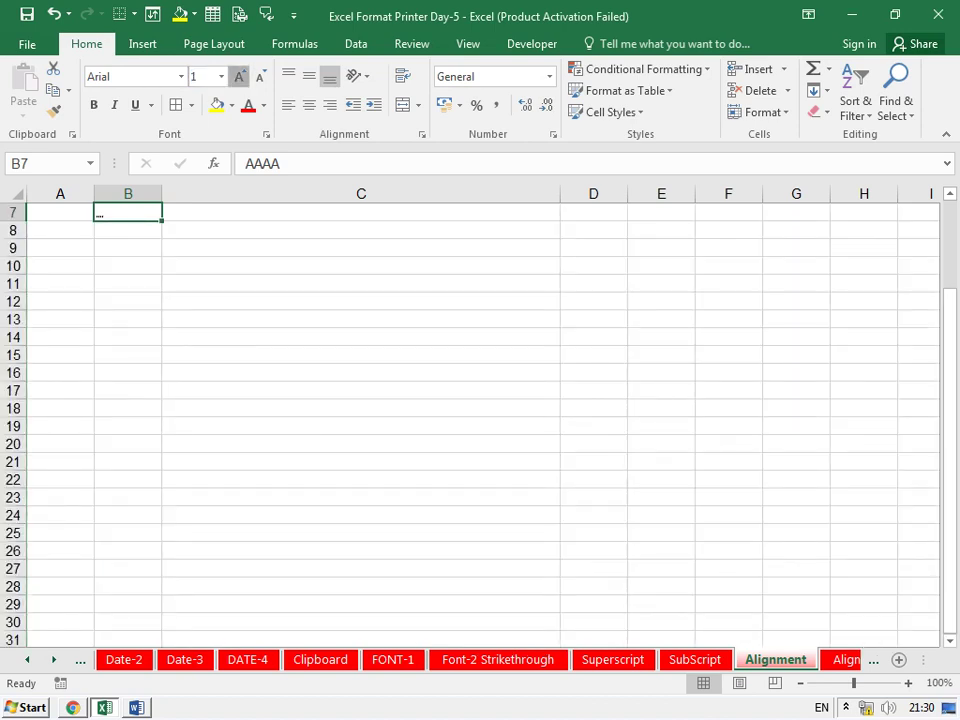
# Step the AAAA text size up to 24 point.
pyautogui.click(239, 77)
pyautogui.click(239, 77)
pyautogui.click(239, 77)
pyautogui.click(239, 77)
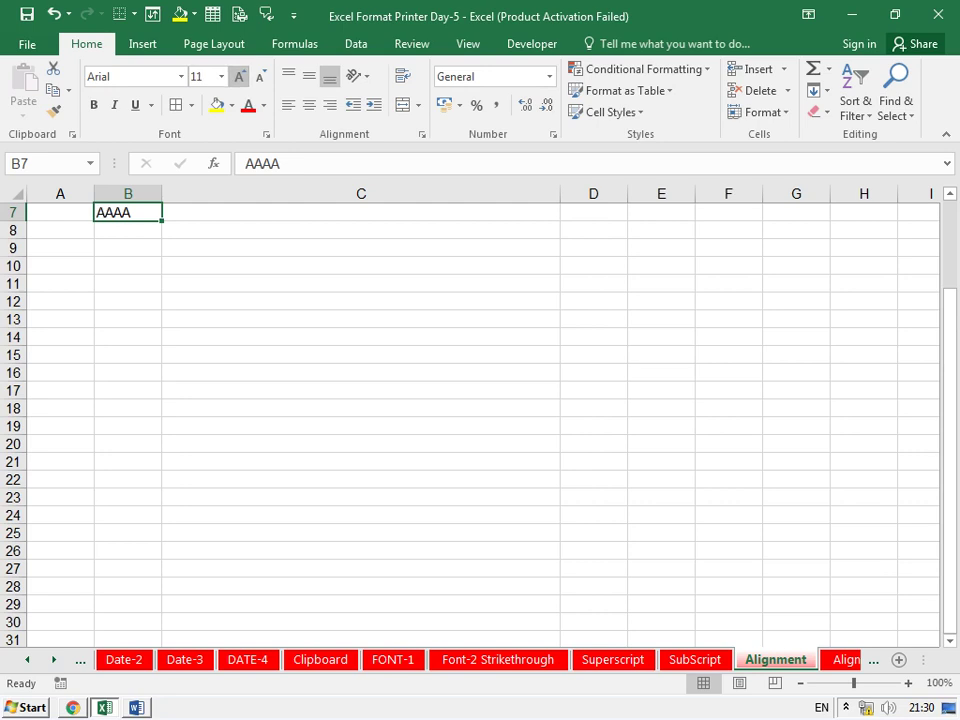
pyautogui.click(239, 77)
pyautogui.click(239, 77)
pyautogui.click(239, 77)
pyautogui.click(239, 77)
pyautogui.click(239, 77)
pyautogui.click(239, 77)
pyautogui.click(239, 77)
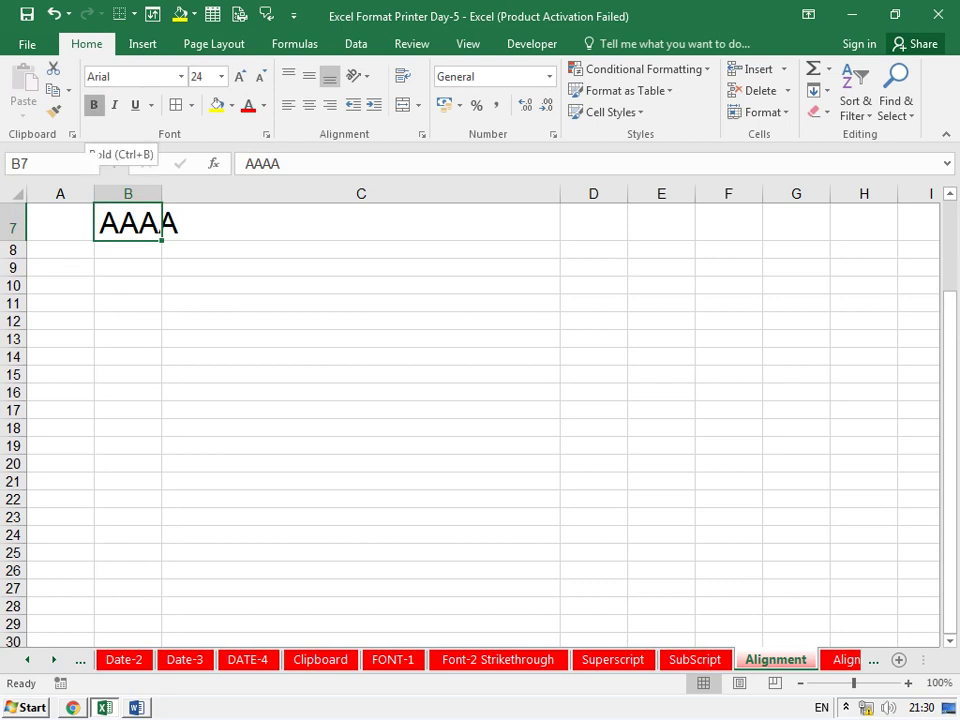
# Make B7's AAAA bold, italic and double-underlined.
pyautogui.click(94, 105)
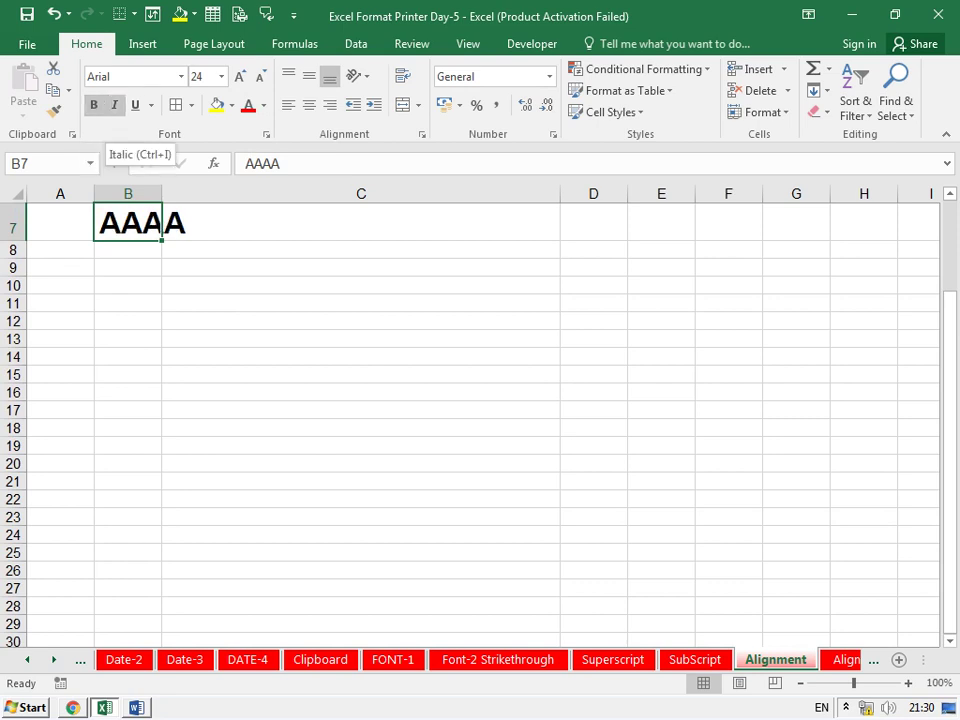
pyautogui.click(114, 105)
pyautogui.click(151, 105)
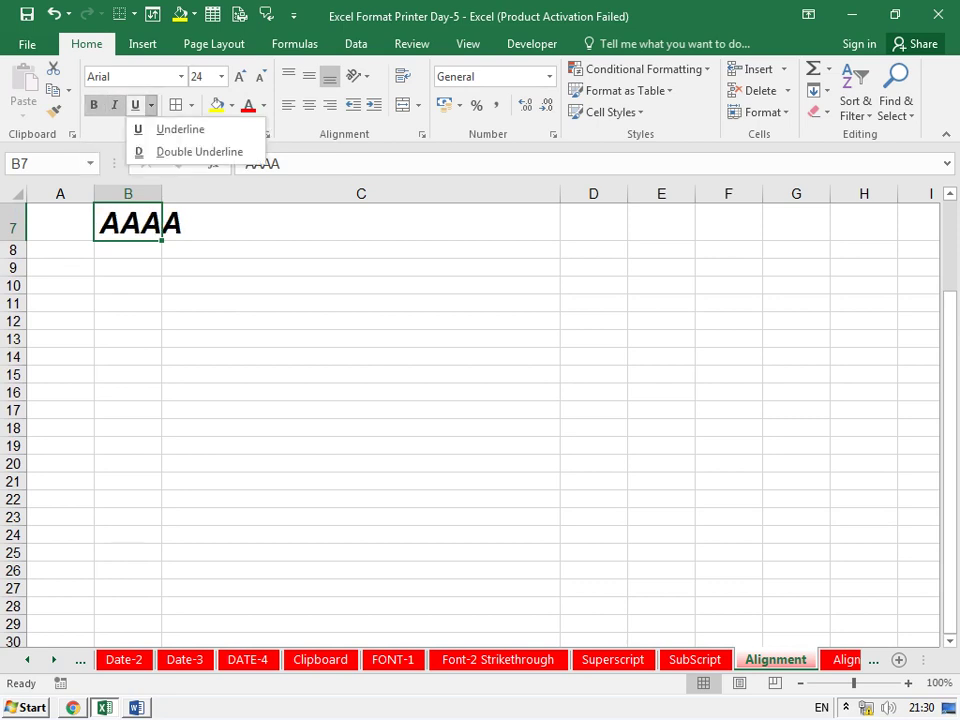
pyautogui.click(180, 129)
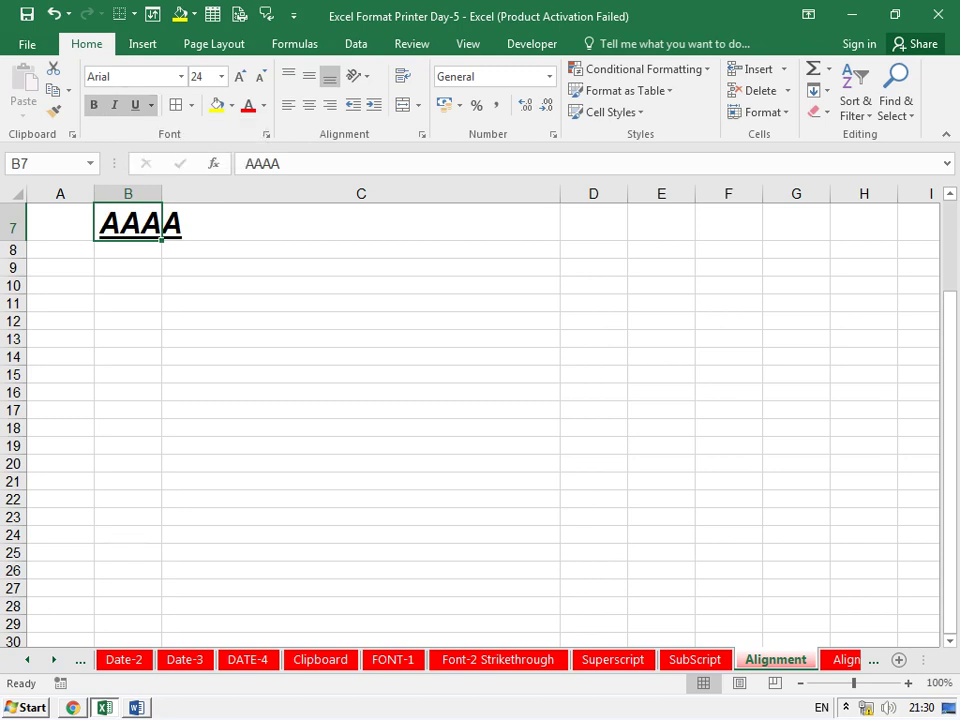
pyautogui.click(151, 105)
pyautogui.click(199, 151)
# Review the underline options without changes, then select B7 and B6.
pyautogui.click(360, 303)
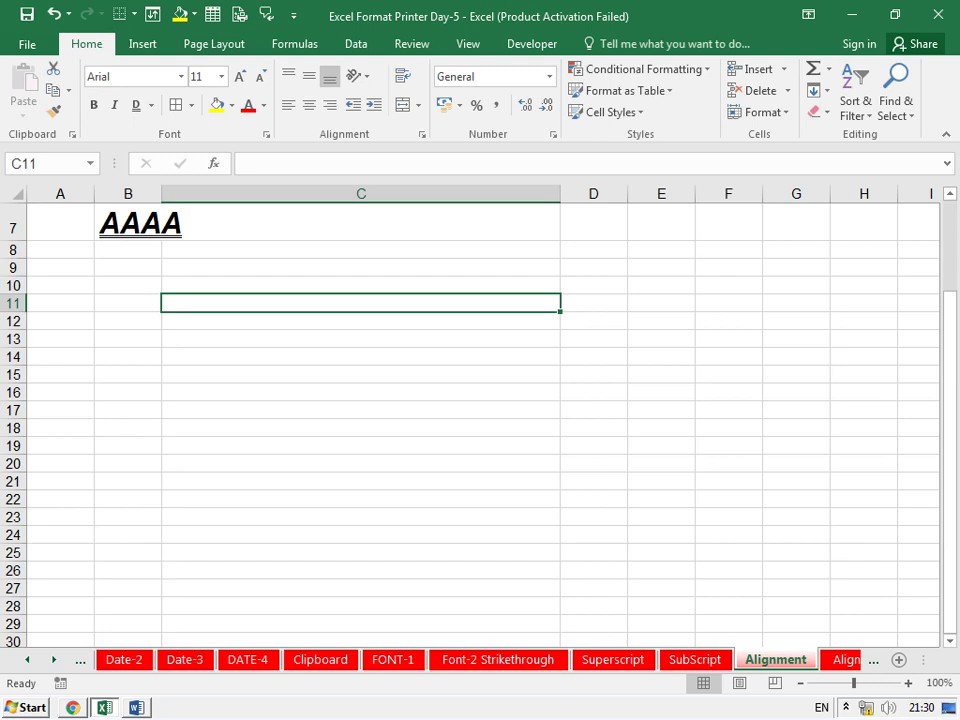
pyautogui.scroll(2, 480, 420)
pyautogui.click(151, 105)
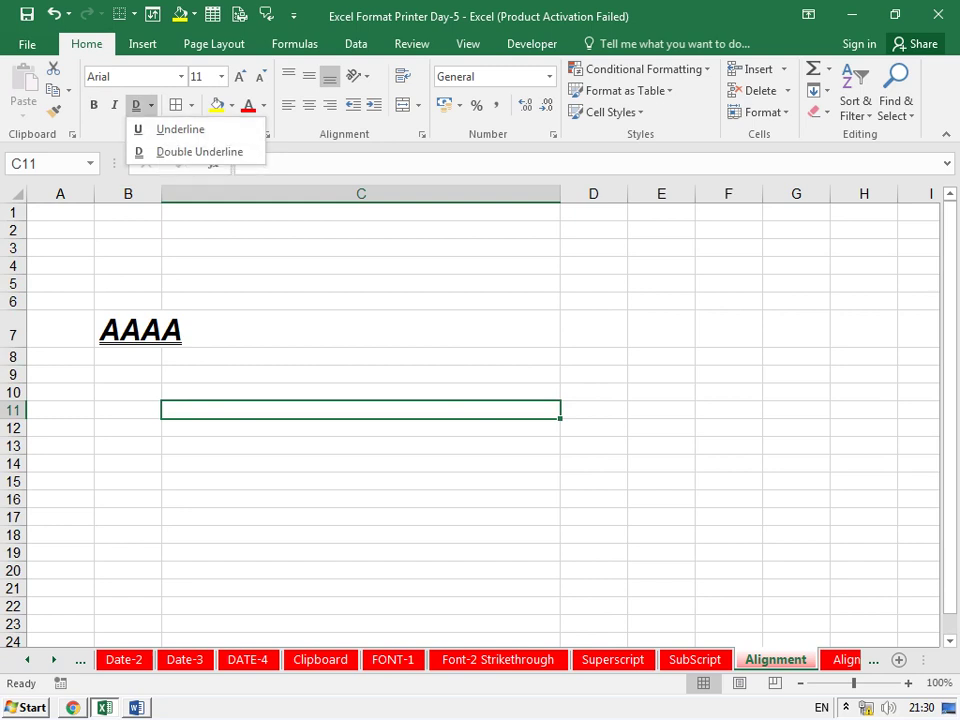
pyautogui.press('Escape')
pyautogui.click(128, 329)
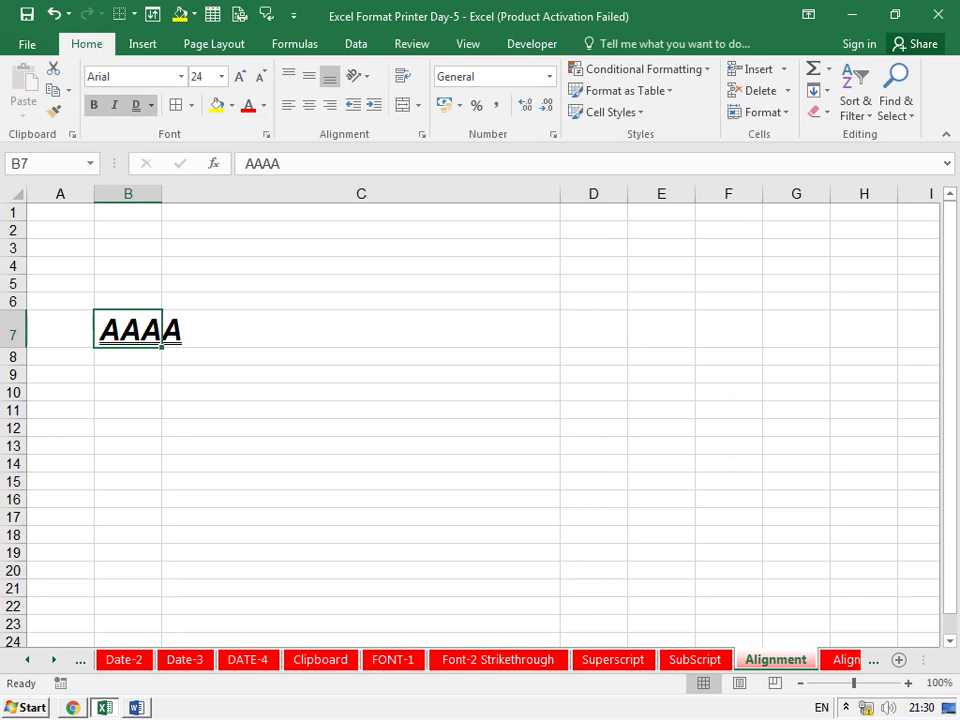
pyautogui.click(128, 301)
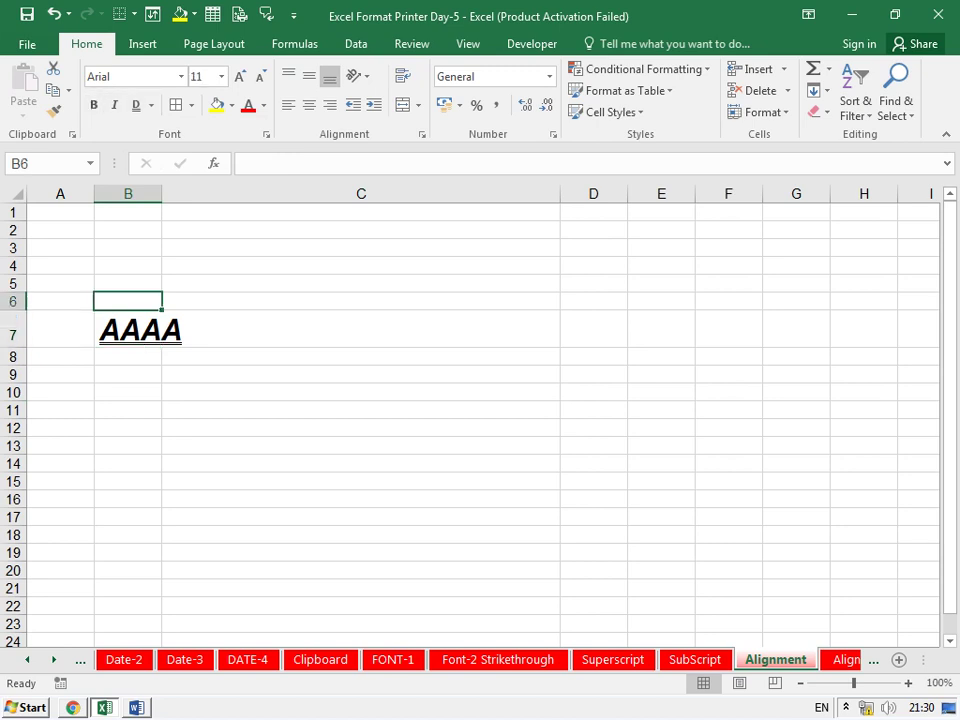
# Restore column C and row 7 to standard size and clear B7's AAAA.
pyautogui.scroll(-3, 480, 420)
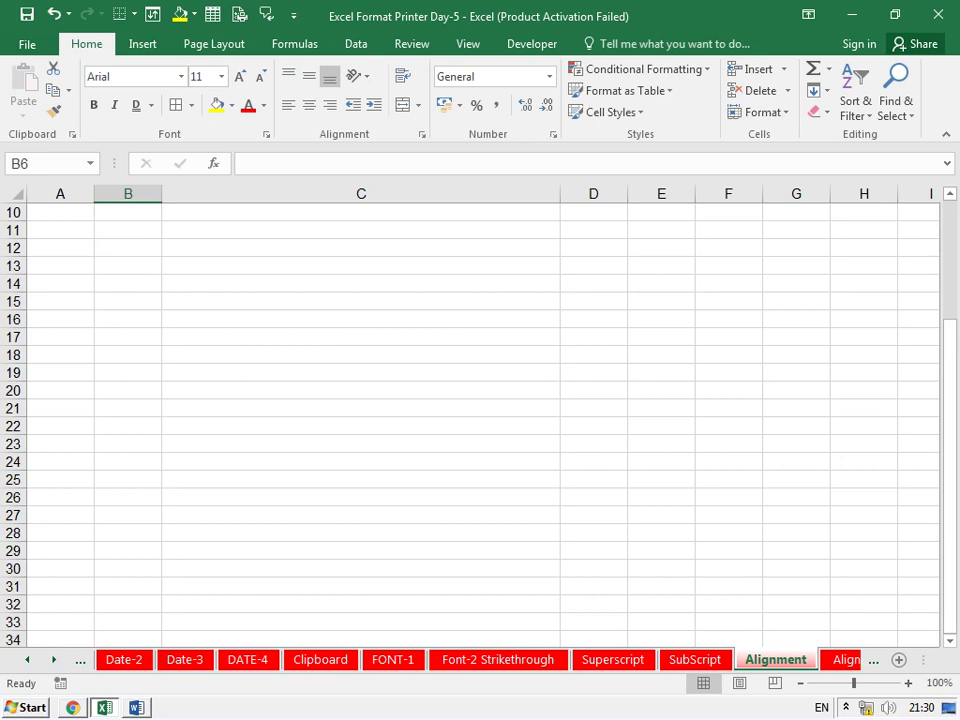
pyautogui.scroll(-2, 480, 420)
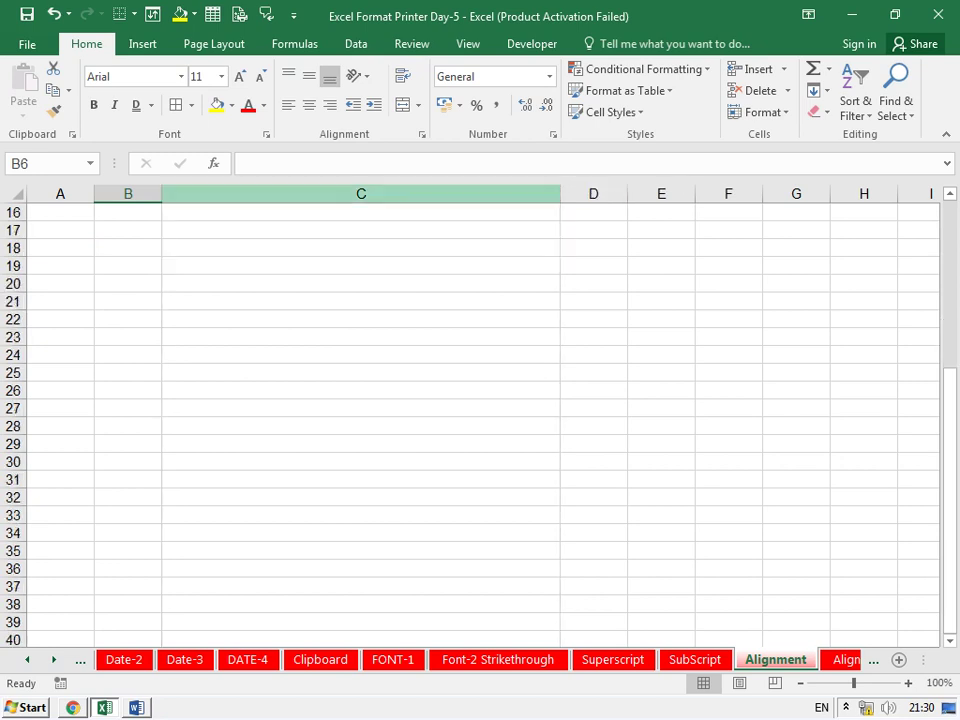
pyautogui.moveTo(361, 211); pyautogui.dragTo(361, 638)
pyautogui.hotkey('alt', 'h')
pyautogui.press('o')
pyautogui.press('i')
pyautogui.moveTo(128, 211); pyautogui.dragTo(128, 638)
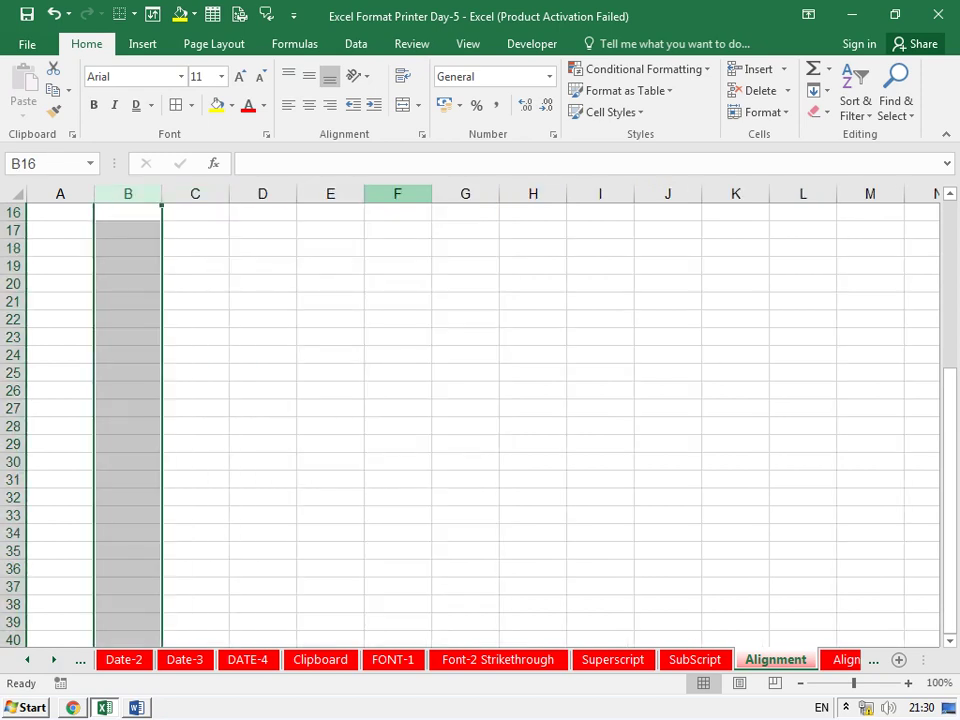
pyautogui.moveTo(533, 211); pyautogui.dragTo(533, 638)
pyautogui.click(262, 266)
pyautogui.scroll(2, 262, 266)
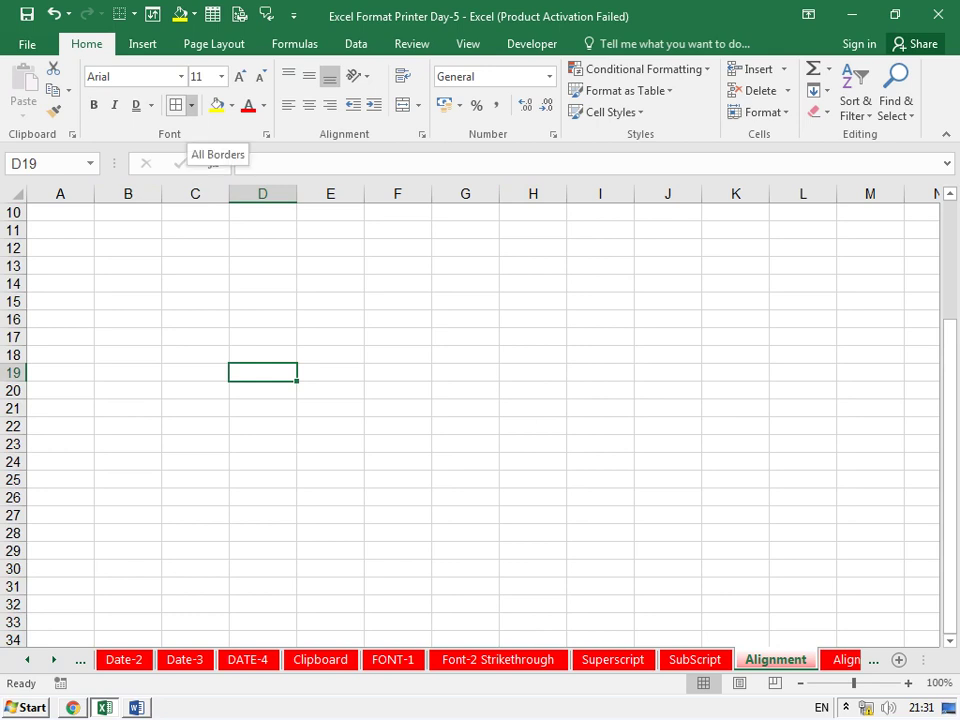
pyautogui.scroll(1, 480, 420)
pyautogui.scroll(2, 480, 420)
# Give D2 a bottom border and D7 a top border.
pyautogui.click(262, 230)
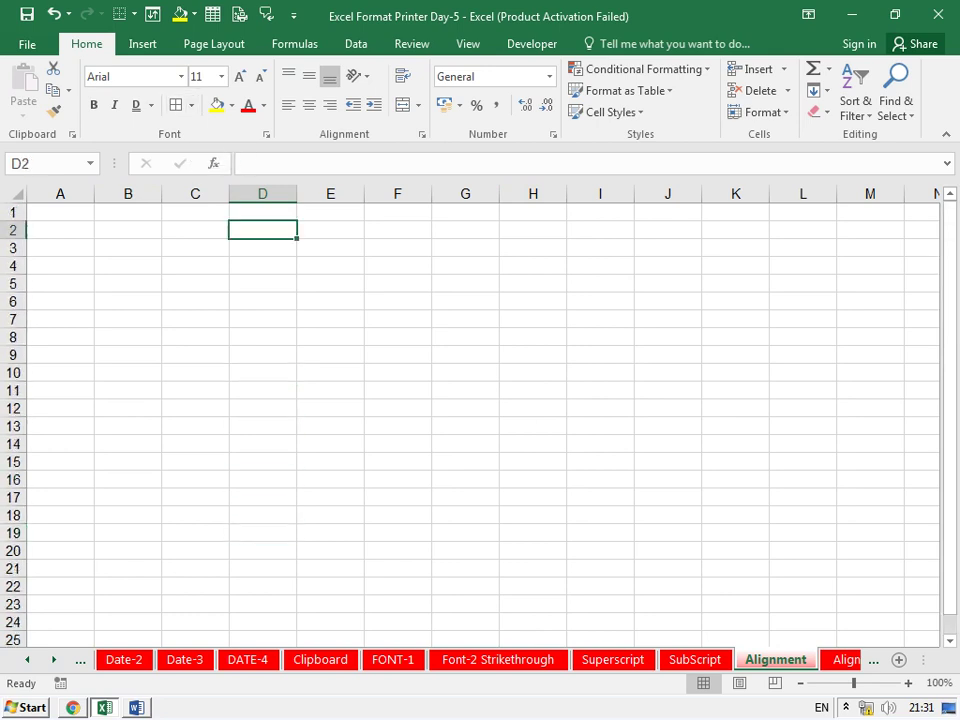
pyautogui.click(191, 105)
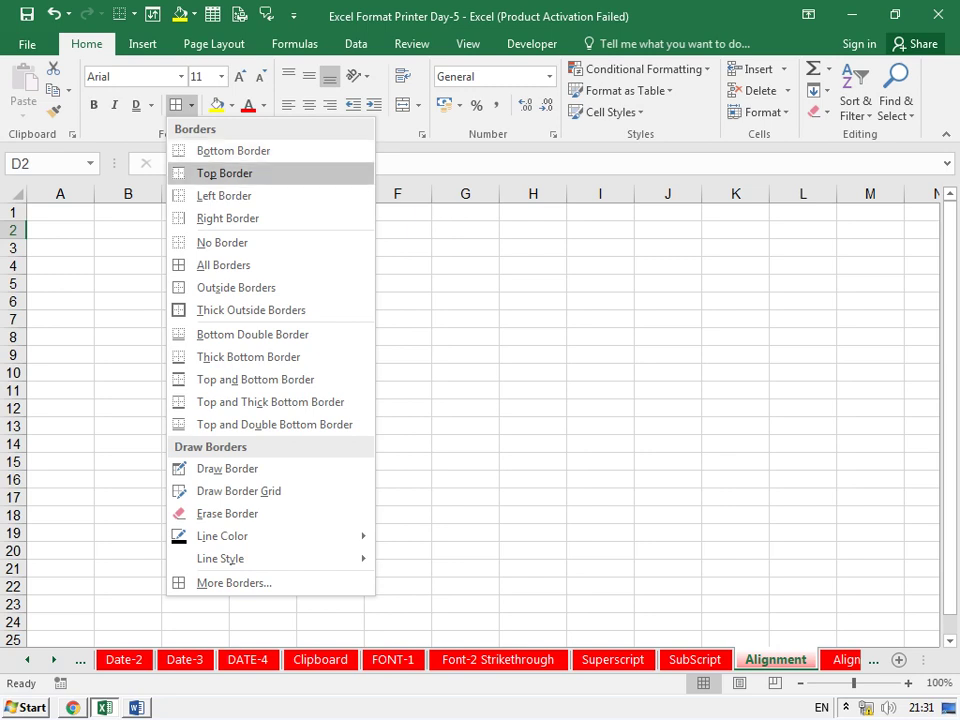
pyautogui.click(233, 150)
pyautogui.click(465, 425)
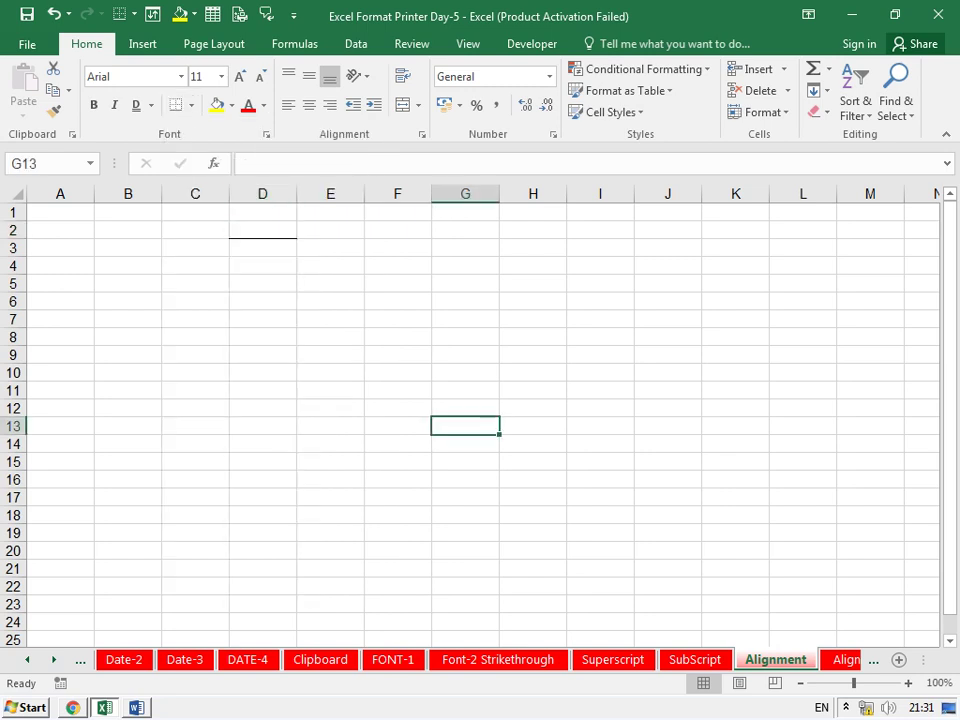
pyautogui.click(262, 319)
pyautogui.click(191, 105)
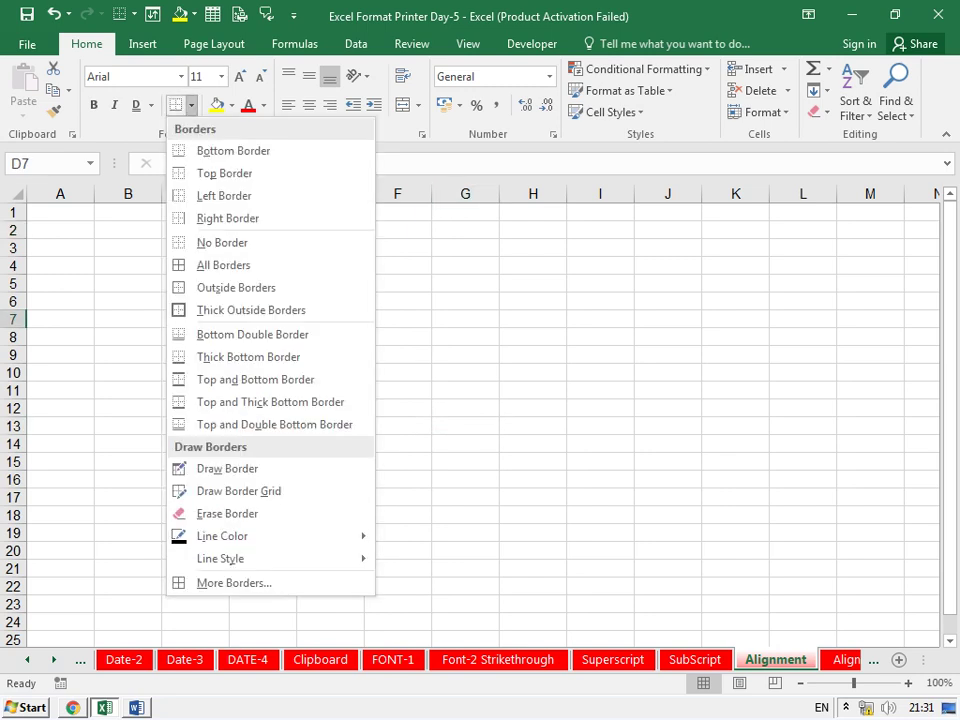
pyautogui.click(224, 173)
pyautogui.click(667, 443)
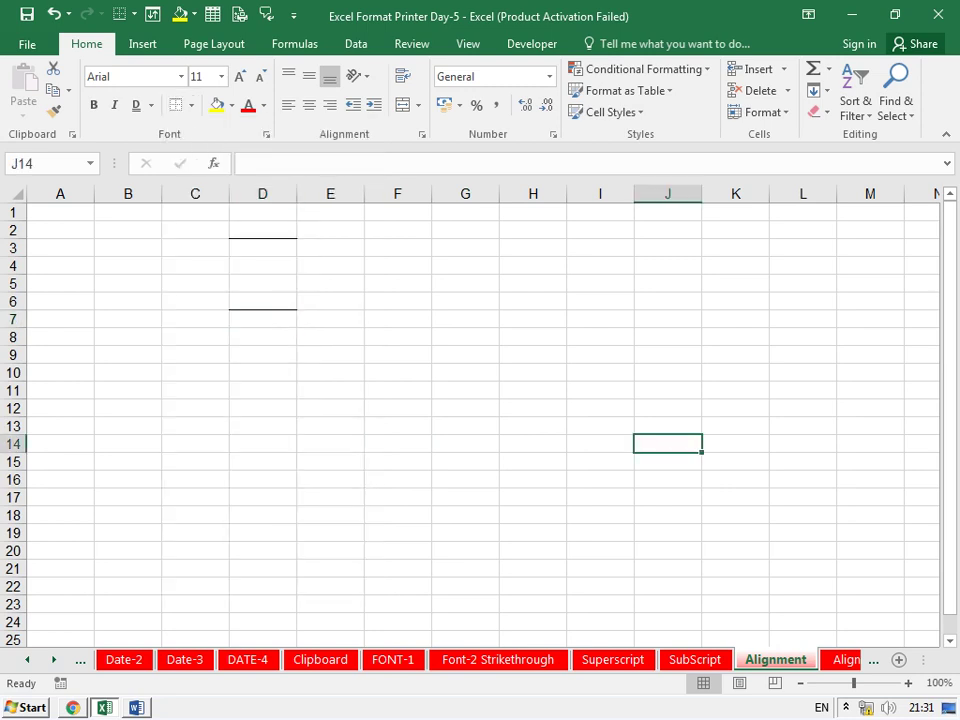
# Give D4 a left border and E4 a right border.
pyautogui.click(262, 265)
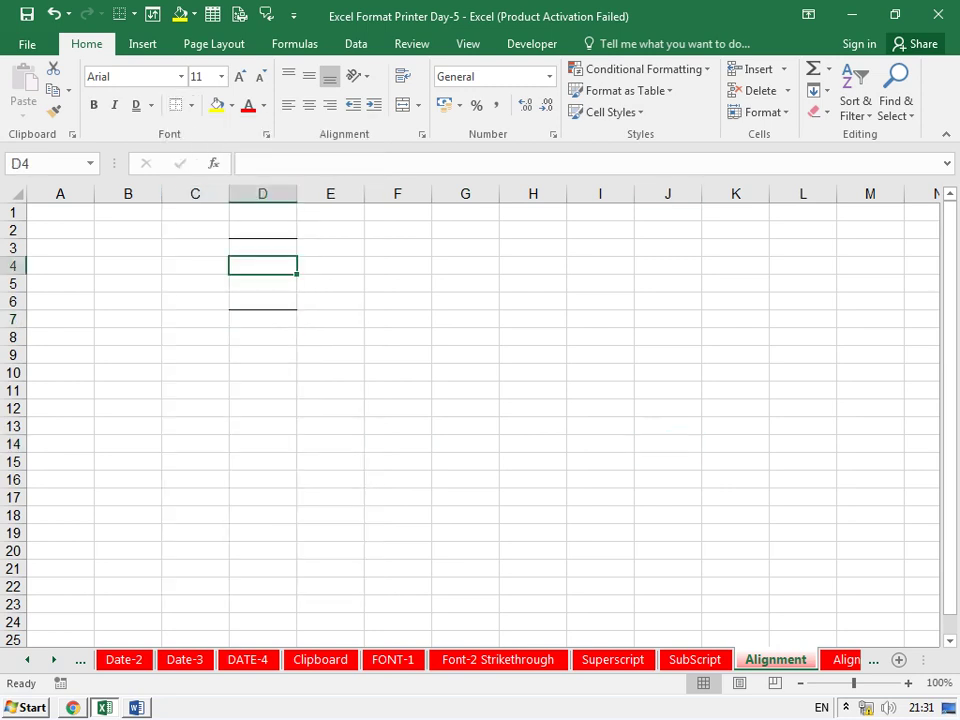
pyautogui.click(191, 105)
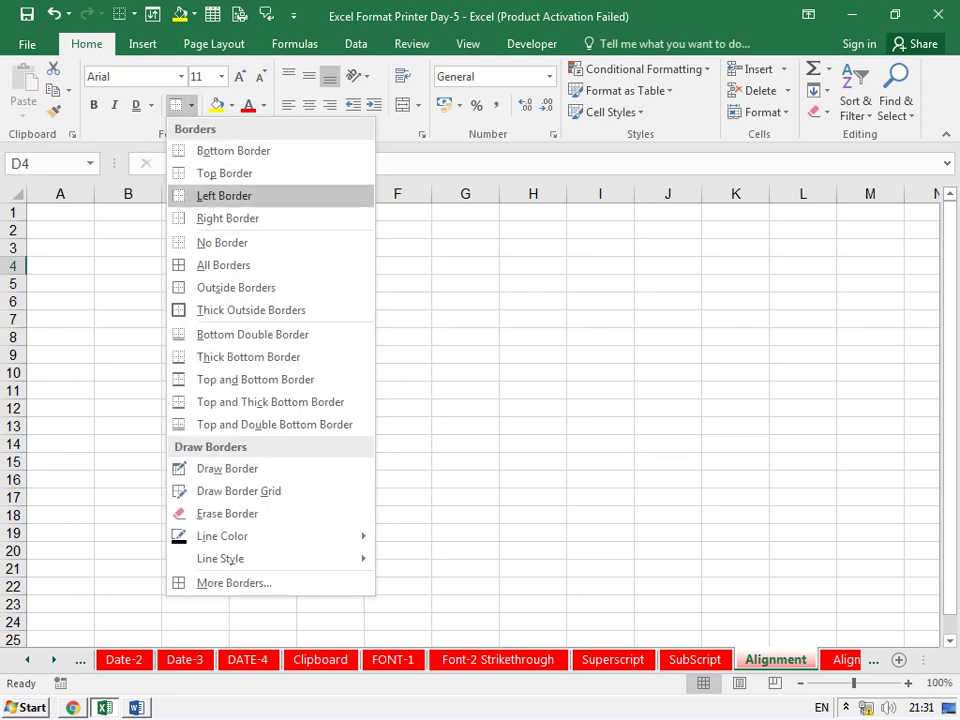
pyautogui.click(224, 196)
pyautogui.click(397, 301)
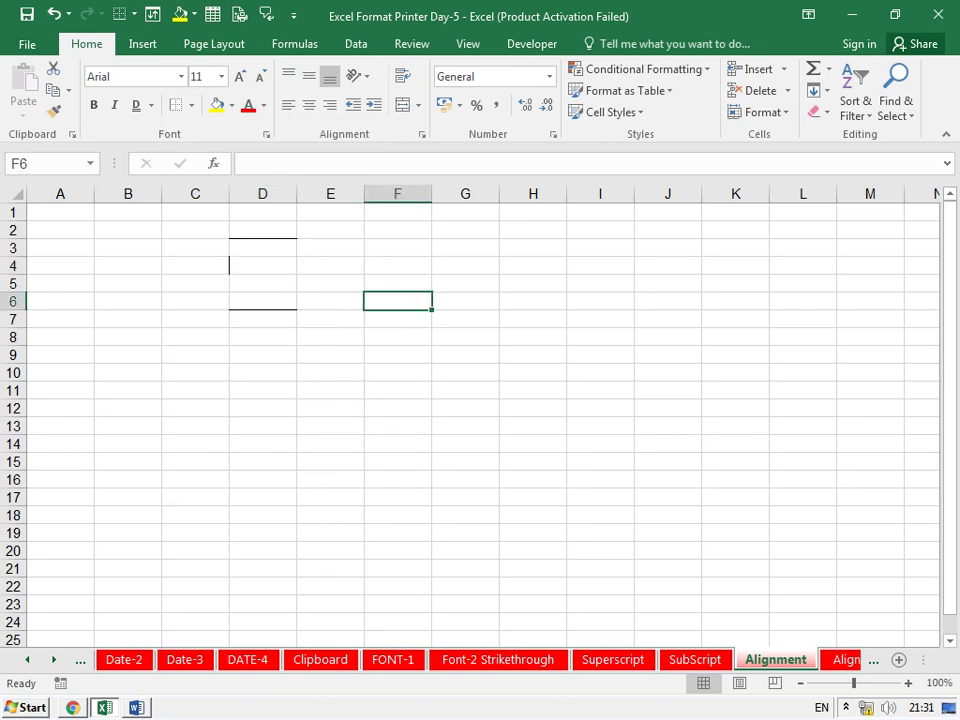
pyautogui.click(330, 265)
pyautogui.click(191, 105)
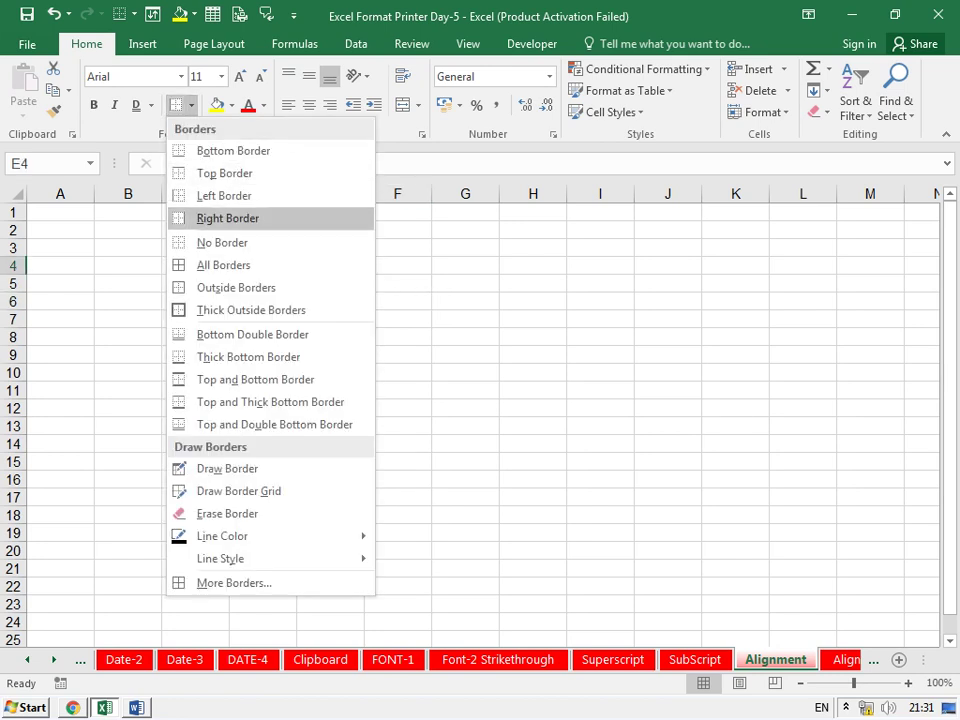
pyautogui.click(215, 218)
pyautogui.click(465, 283)
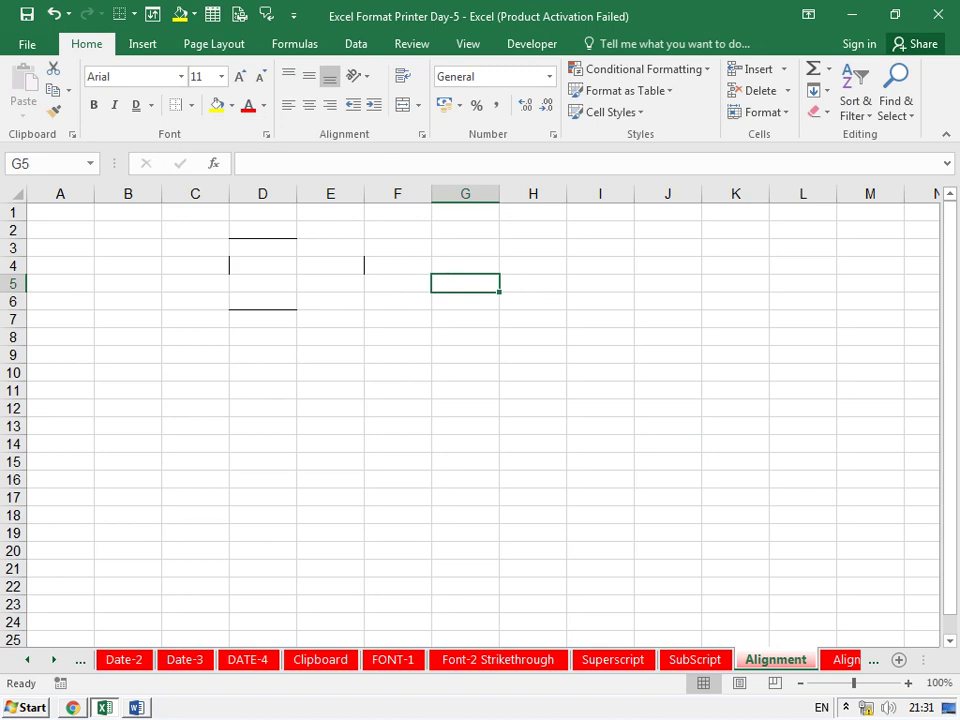
# Put All Borders around cell D12.
pyautogui.click(262, 408)
pyautogui.click(191, 105)
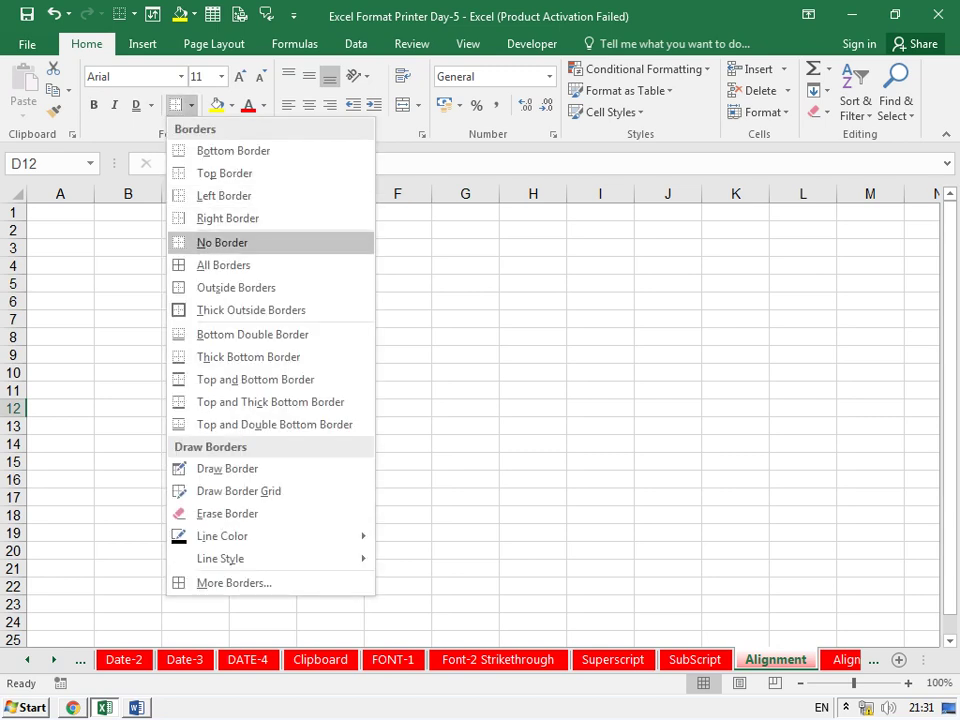
pyautogui.click(223, 265)
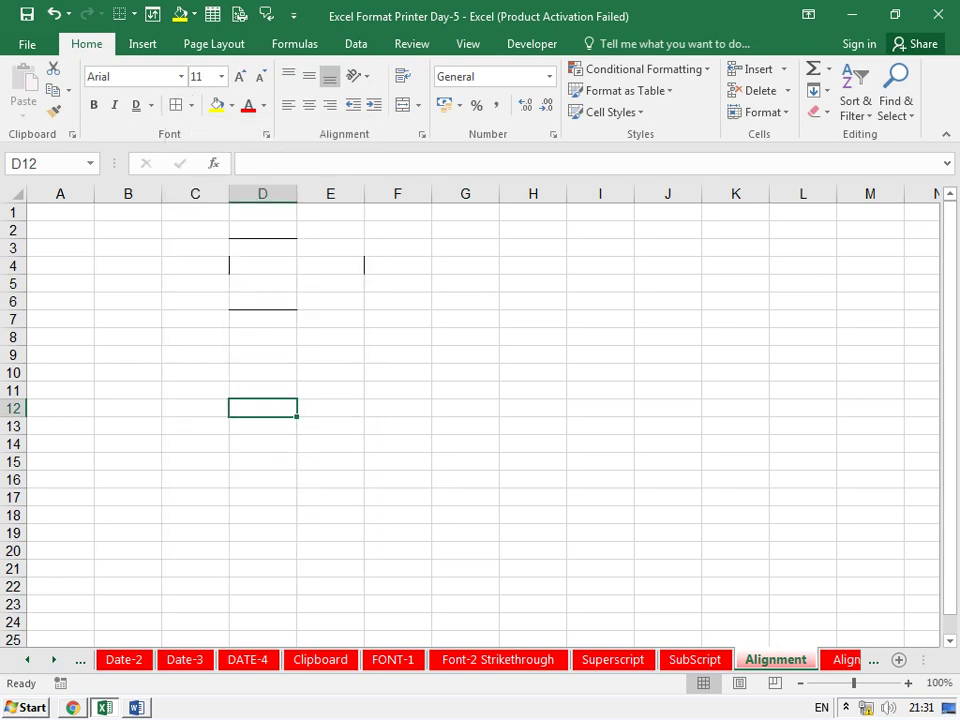
pyautogui.click(533, 408)
pyautogui.click(330, 426)
pyautogui.click(262, 408)
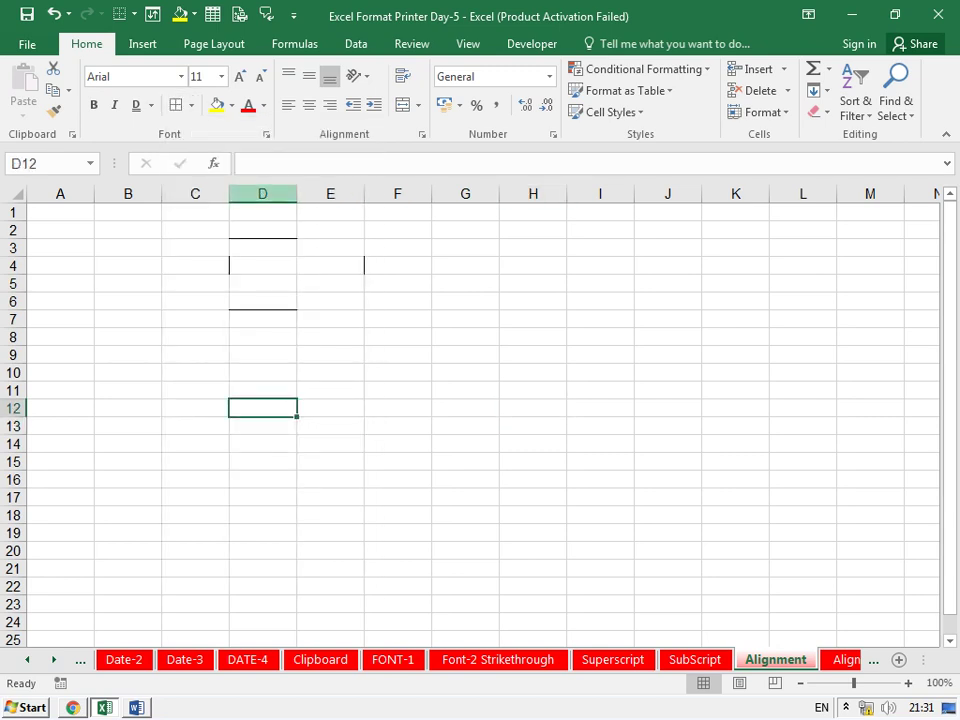
pyautogui.click(191, 105)
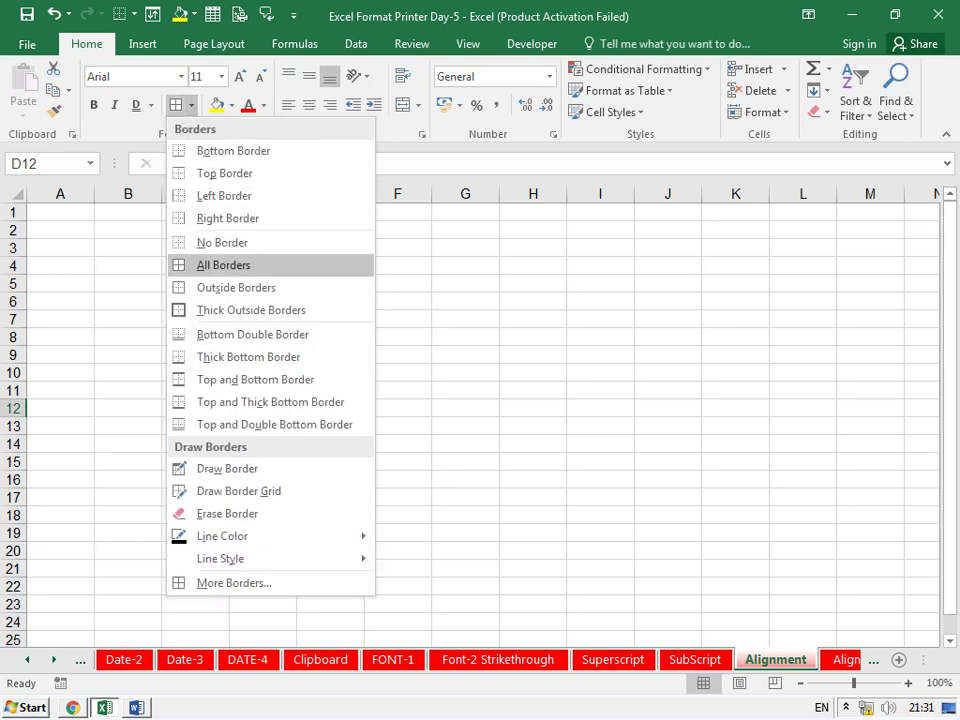
pyautogui.click(223, 265)
# Give H10 a thick outside border and H12 a bottom double border.
pyautogui.click(533, 372)
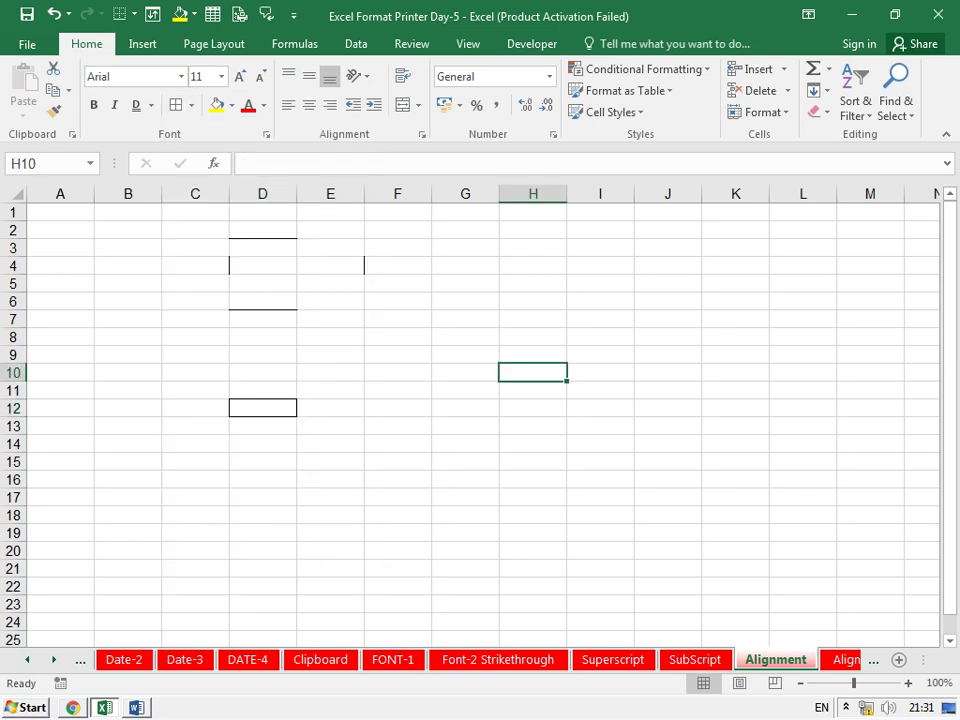
pyautogui.click(191, 105)
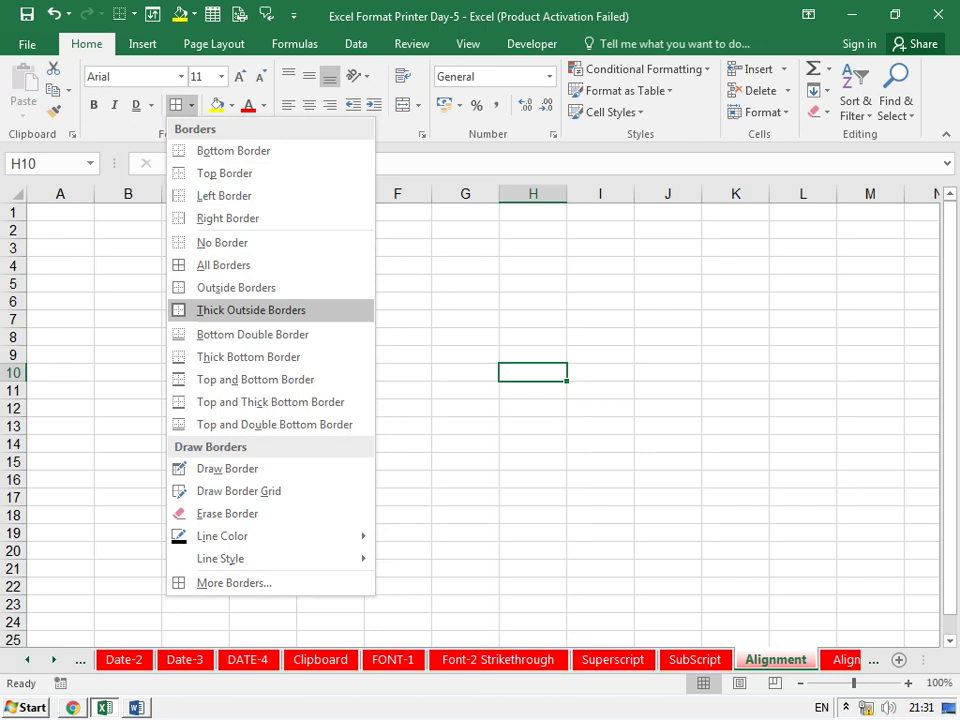
pyautogui.click(250, 310)
pyautogui.click(802, 445)
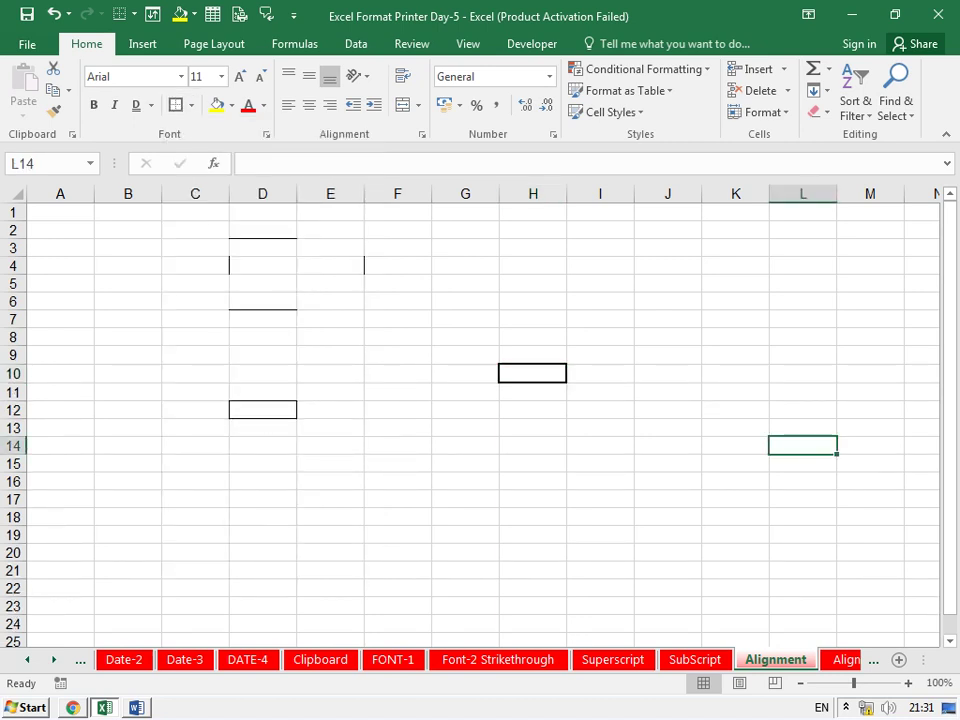
pyautogui.click(533, 409)
pyautogui.click(191, 105)
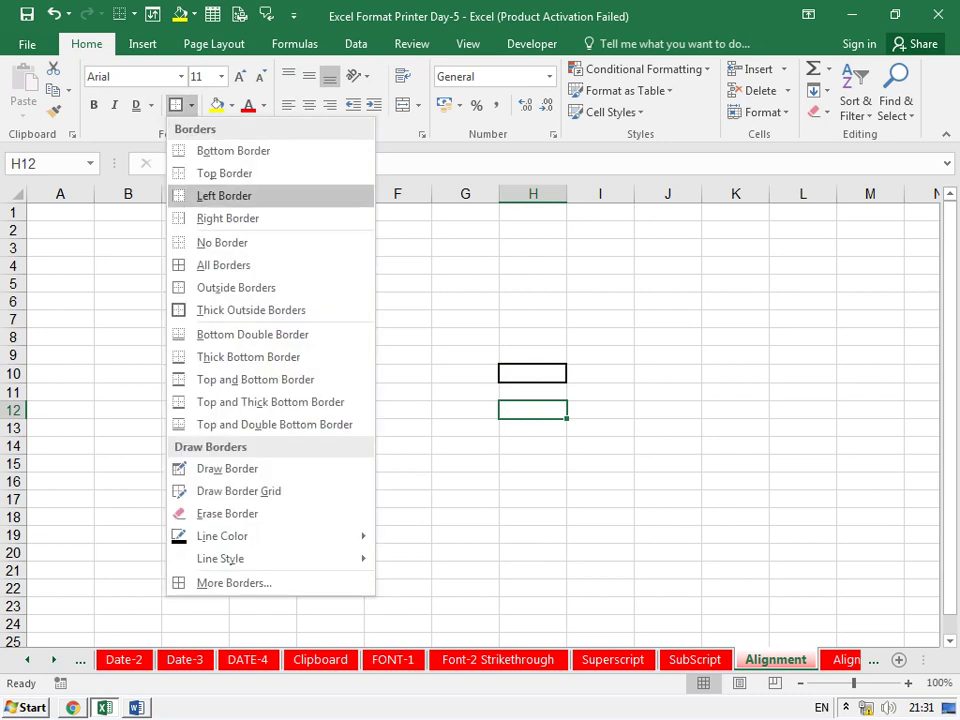
pyautogui.click(250, 334)
pyautogui.click(735, 428)
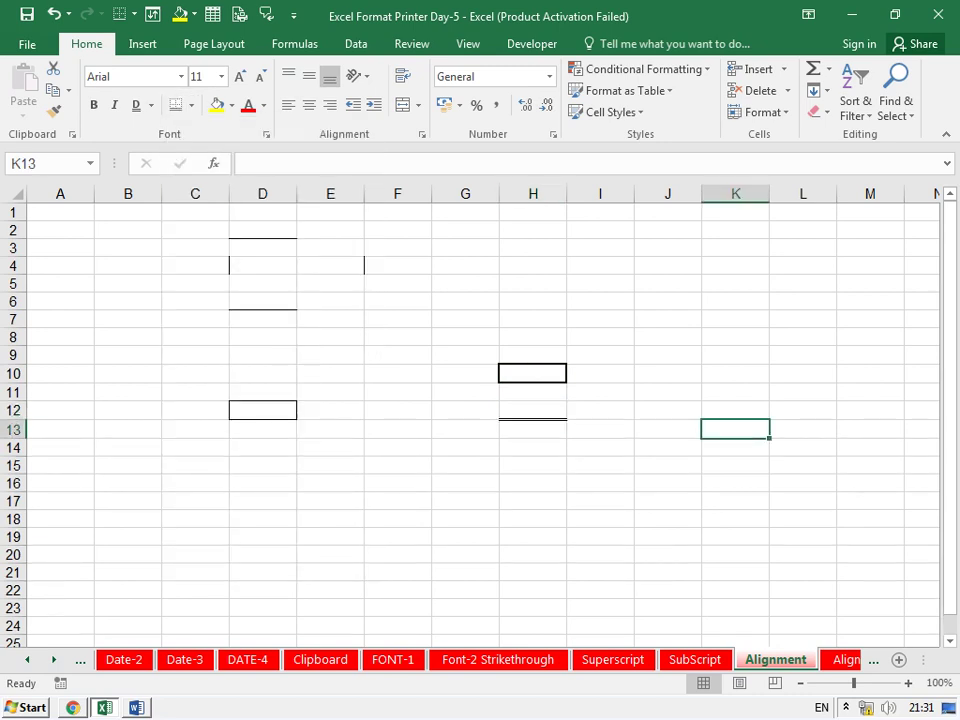
pyautogui.click(191, 105)
pyautogui.scroll(-2, 470, 420)
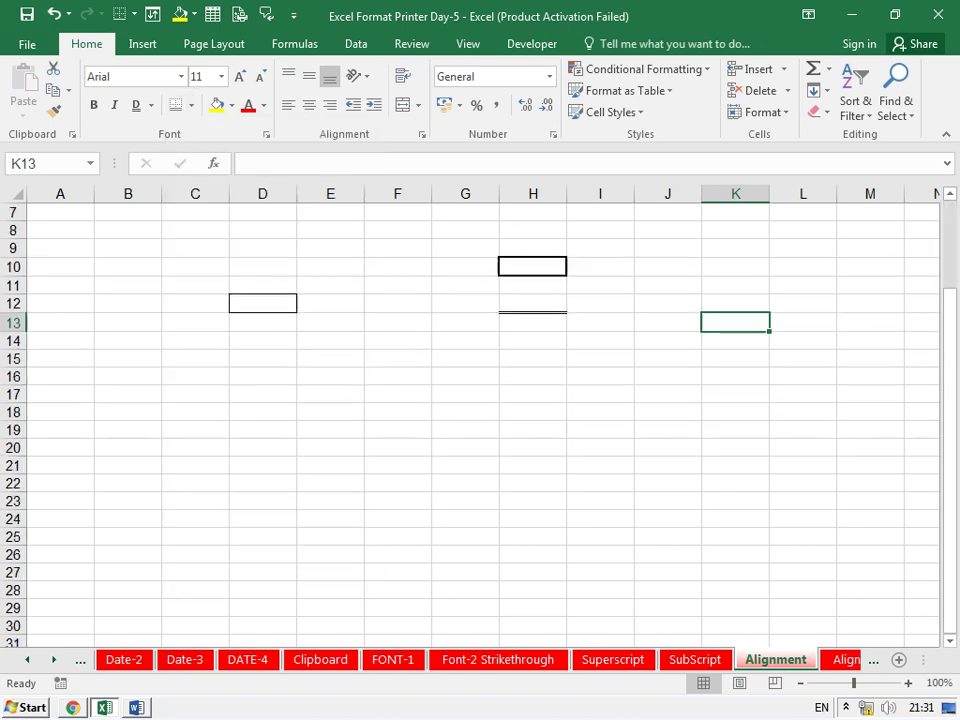
pyautogui.scroll(-3, 470, 420)
# Switch to Draw Border and sketch trial outlines around F21:F24.
pyautogui.click(195, 265)
pyautogui.click(191, 105)
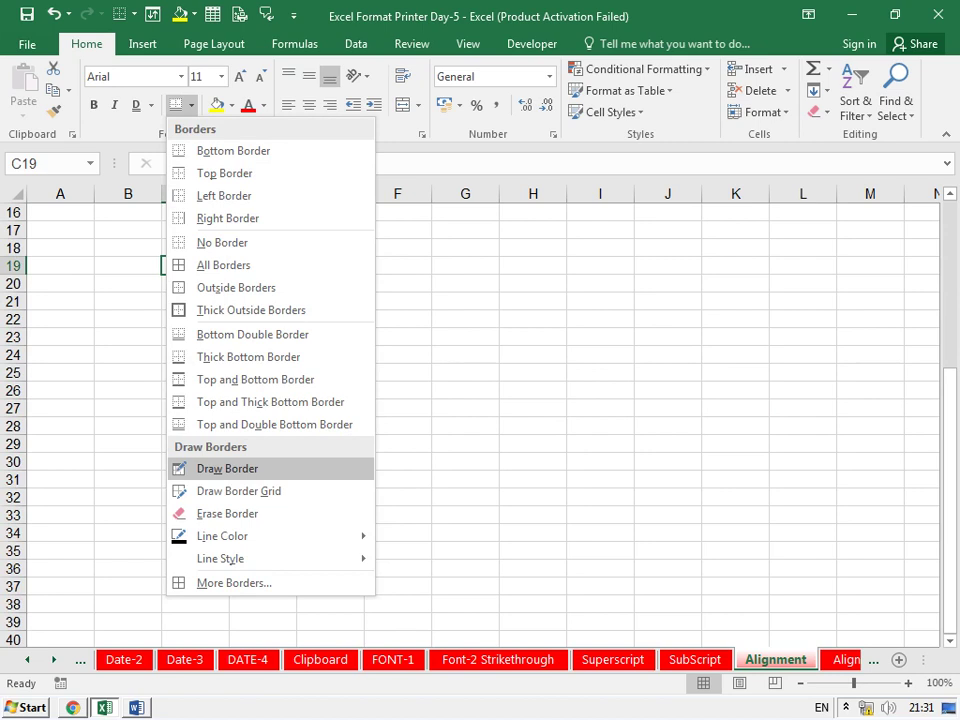
pyautogui.click(225, 468)
pyautogui.moveTo(366, 293); pyautogui.dragTo(430, 326)
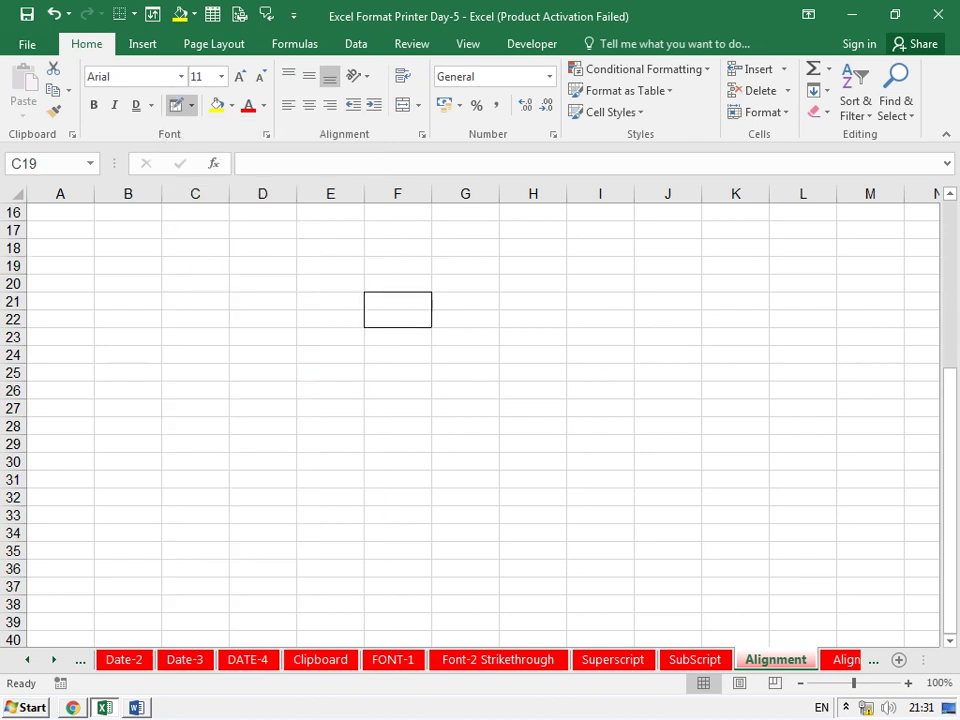
pyautogui.moveTo(364, 291)
pyautogui.mouseDown()
pyautogui.moveTo(430, 309)
pyautogui.moveTo(431, 362)
pyautogui.mouseUp()
pyautogui.moveTo(364, 309)
pyautogui.mouseDown()
pyautogui.moveTo(364, 362)
pyautogui.moveTo(229, 362)
pyautogui.mouseUp()
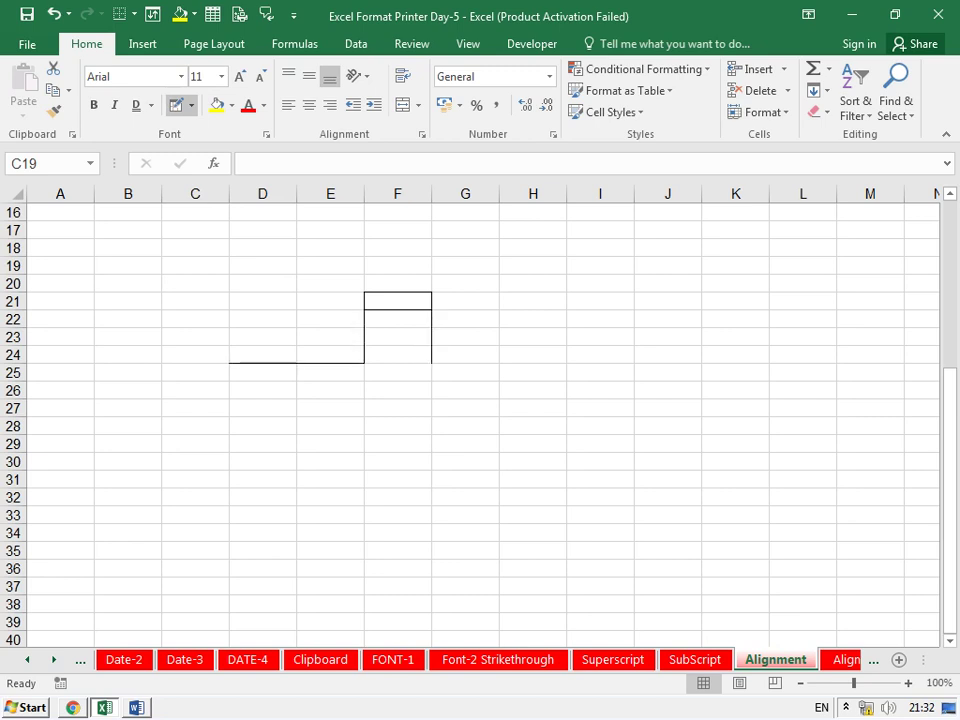
pyautogui.moveTo(431, 362); pyautogui.dragTo(634, 362)
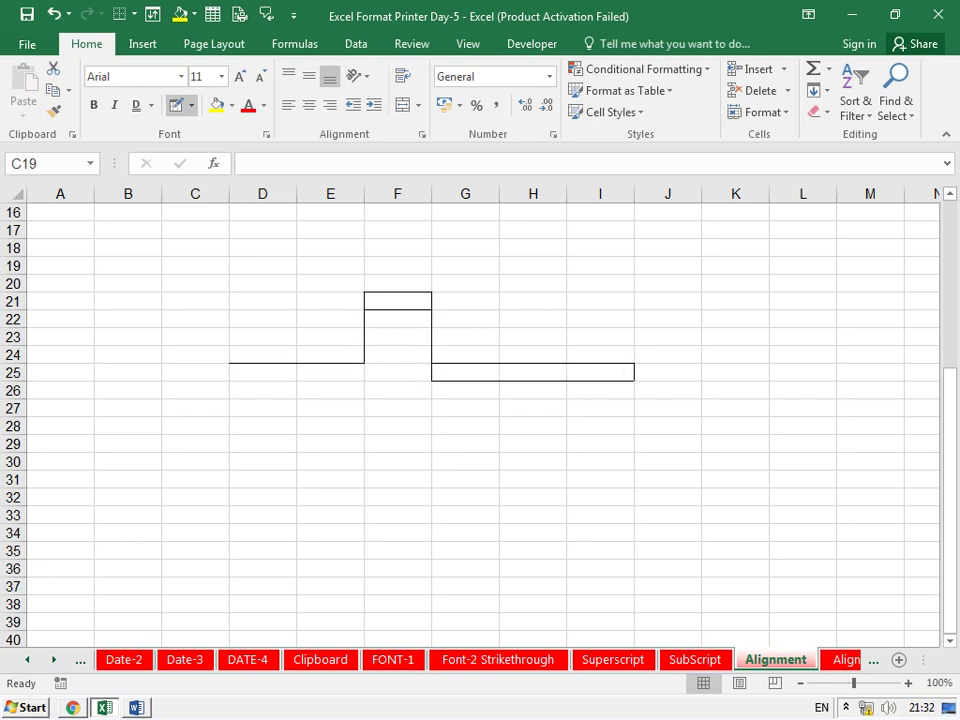
pyautogui.scroll(-1, 634, 362)
pyautogui.scroll(-4, 634, 362)
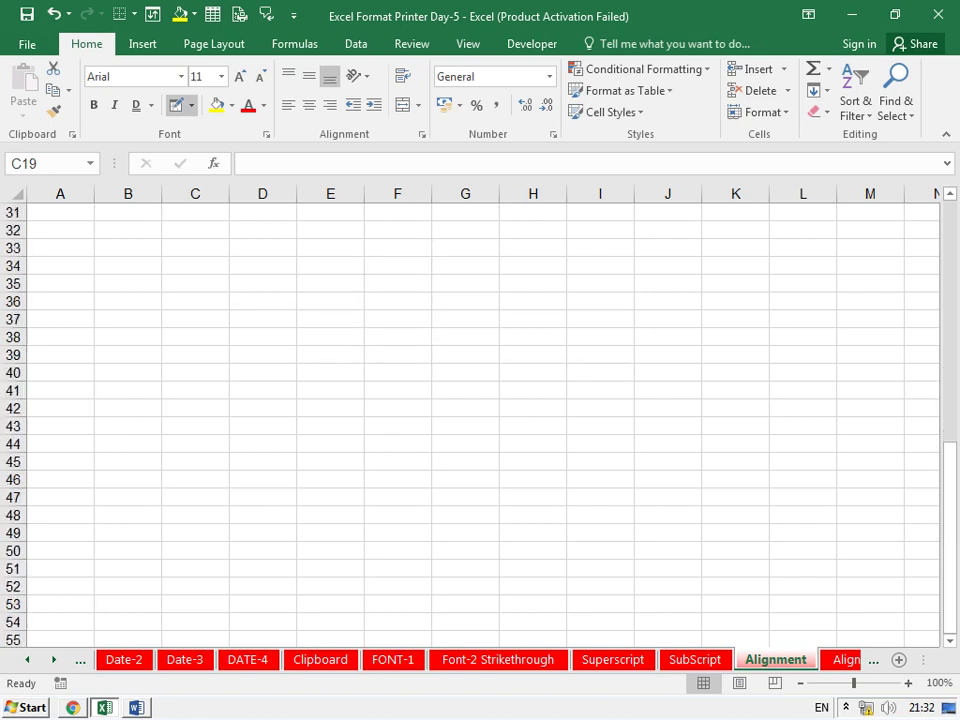
# Draw the column F stem and box F36:H36, F38:H38 and F40:H40.
pyautogui.moveTo(364, 292); pyautogui.dragTo(364, 487)
pyautogui.moveTo(364, 292); pyautogui.dragTo(566, 309)
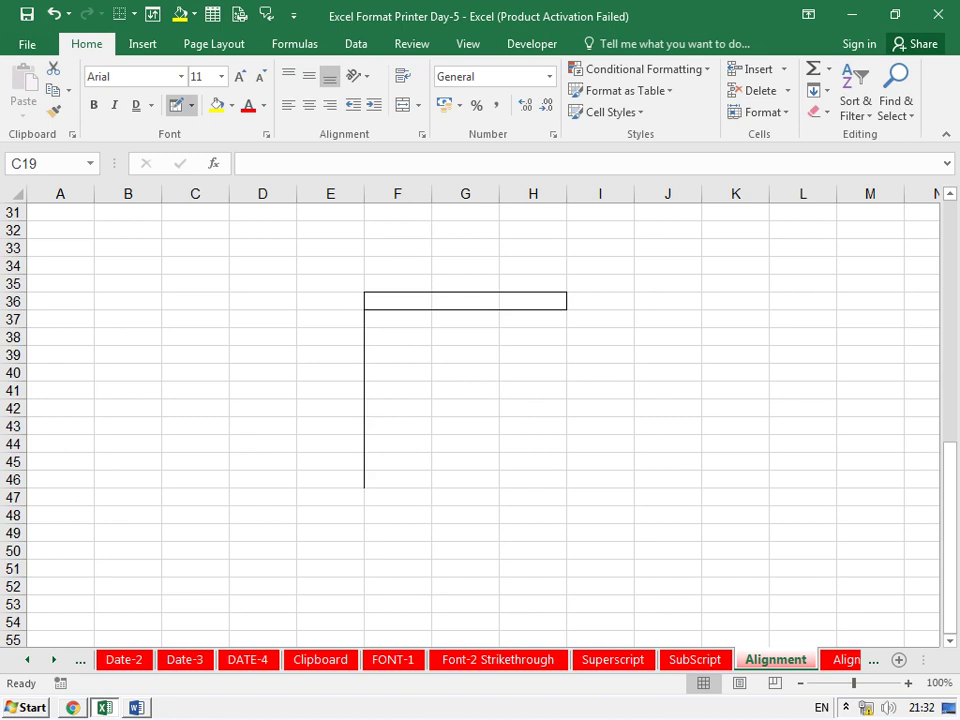
pyautogui.moveTo(364, 327); pyautogui.dragTo(566, 345)
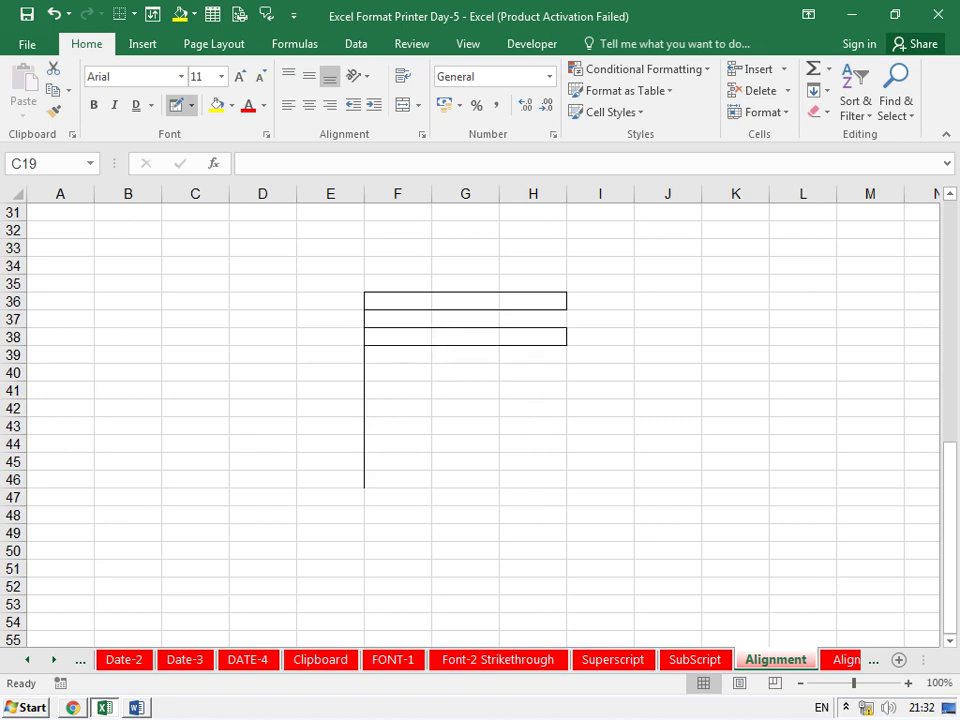
pyautogui.moveTo(364, 363); pyautogui.dragTo(566, 381)
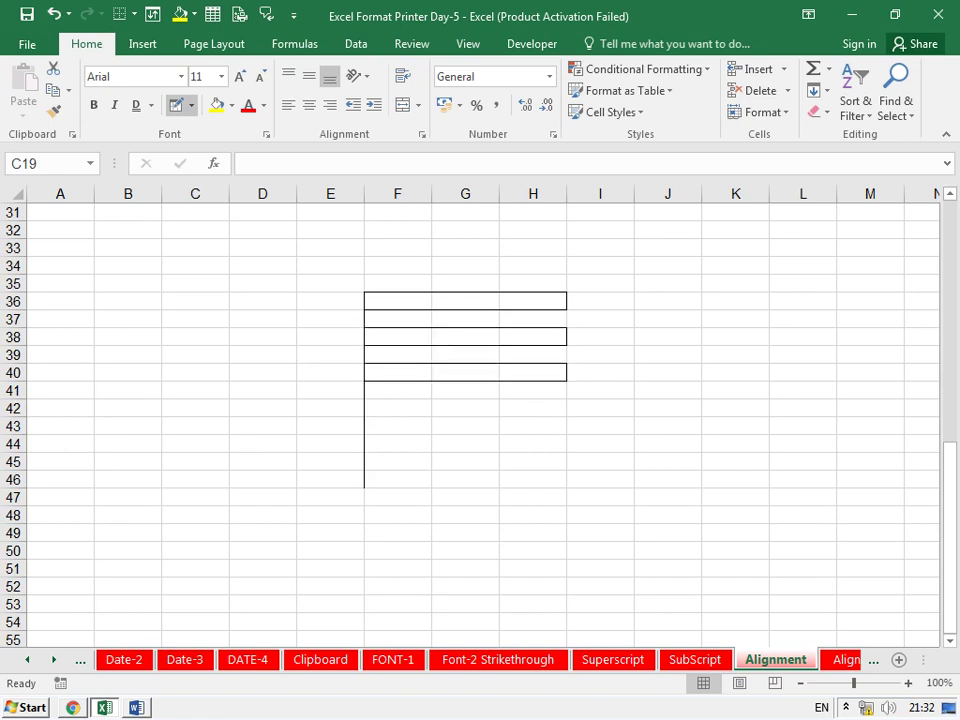
# Outline stacked boxes for rows 47–49 across D:G, joined to the stem.
pyautogui.moveTo(364, 487)
pyautogui.mouseDown()
pyautogui.moveTo(229, 487)
pyautogui.moveTo(499, 505)
pyautogui.moveTo(364, 488)
pyautogui.mouseUp()
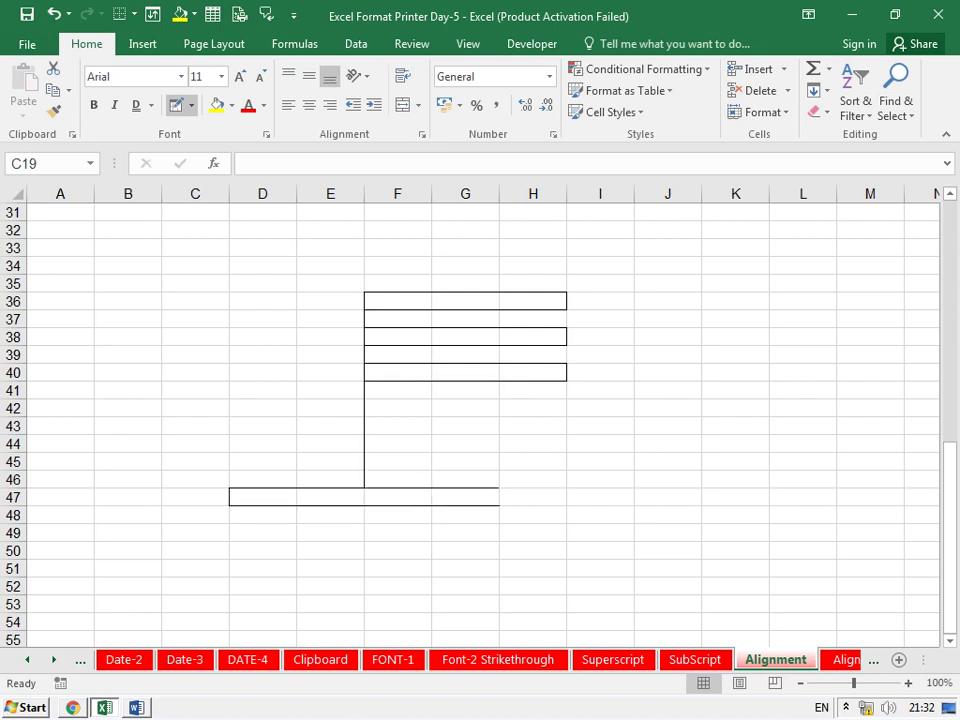
pyautogui.moveTo(499, 488); pyautogui.dragTo(499, 505)
pyautogui.moveTo(229, 505)
pyautogui.mouseDown()
pyautogui.moveTo(229, 523)
pyautogui.moveTo(431, 540)
pyautogui.moveTo(499, 523)
pyautogui.mouseUp()
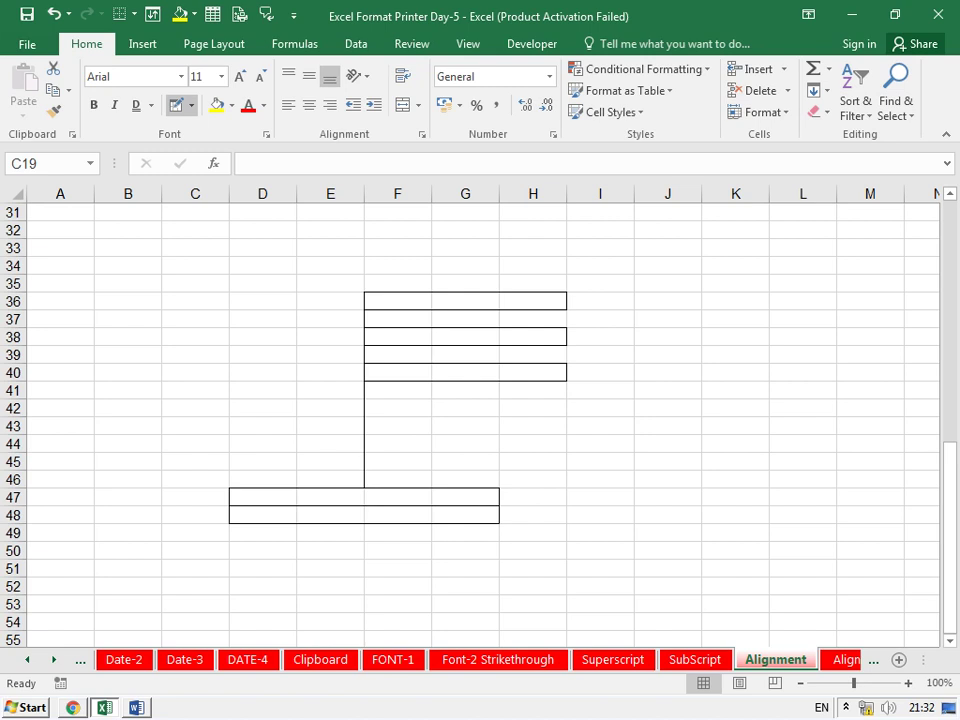
pyautogui.moveTo(229, 541); pyautogui.dragTo(499, 541)
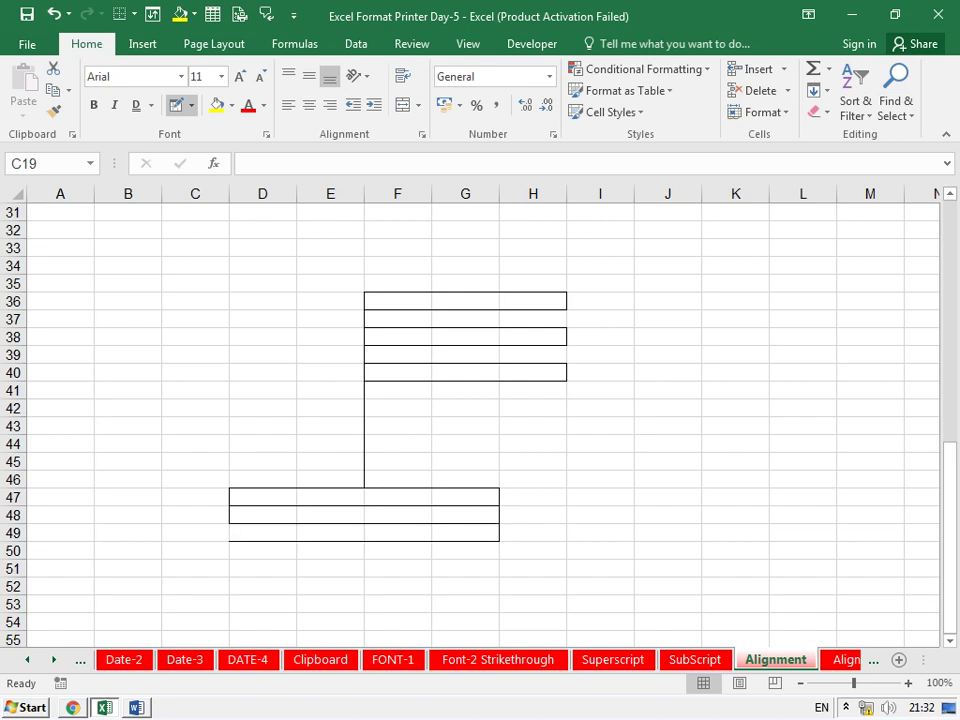
pyautogui.moveTo(229, 523); pyautogui.dragTo(229, 541)
# Merge & Center F36:H36, F38:H38 and F40:H40 into single cells.
pyautogui.press('Escape')
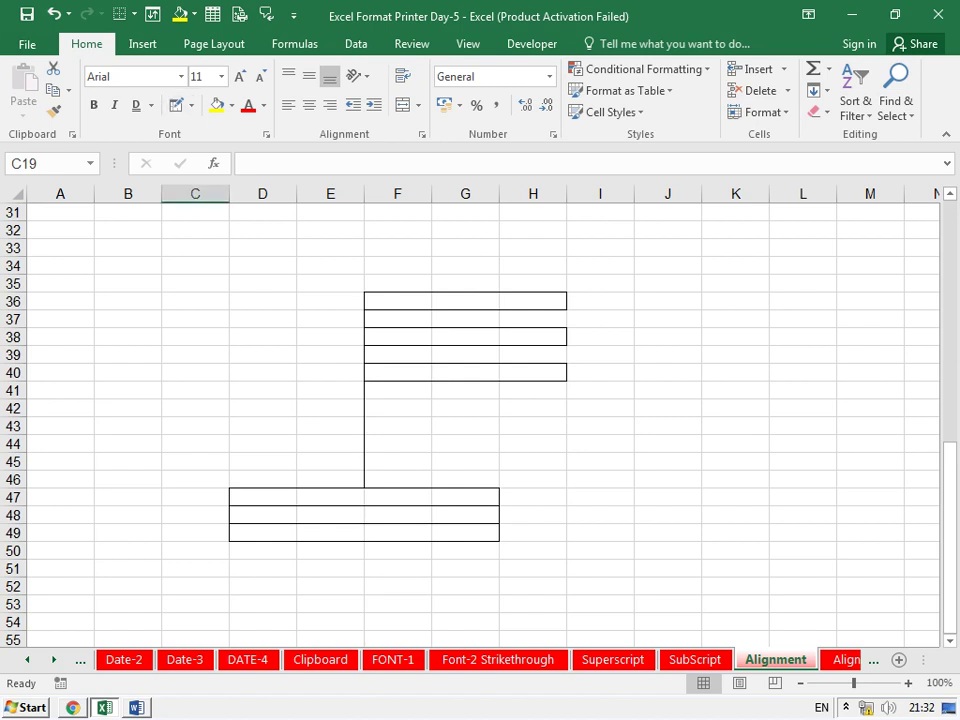
pyautogui.moveTo(397, 301); pyautogui.dragTo(533, 301)
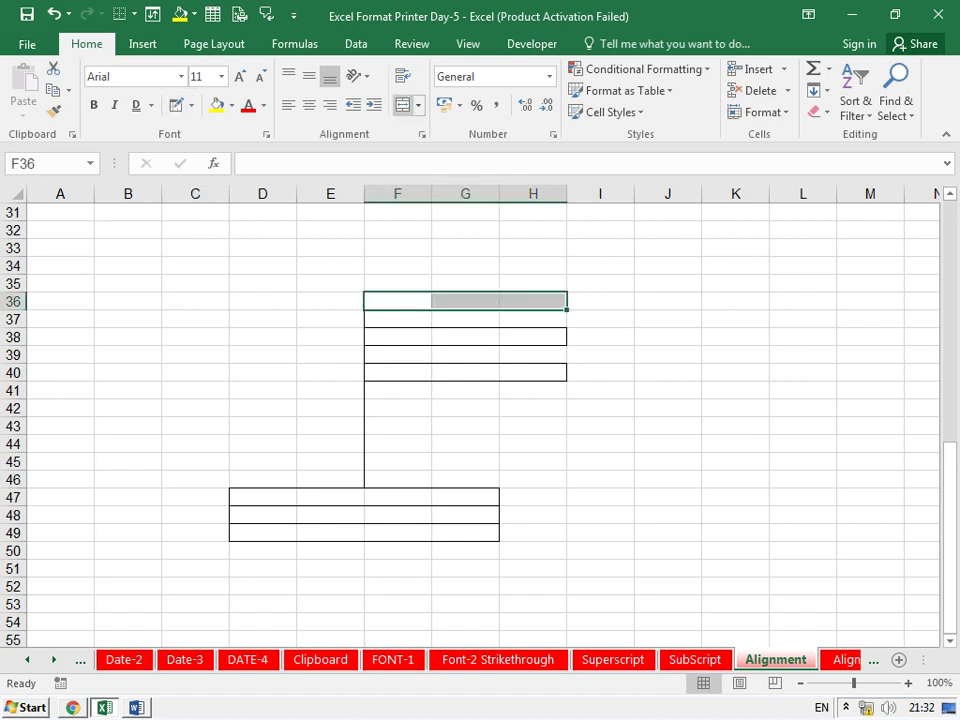
pyautogui.click(401, 105)
pyautogui.moveTo(397, 337); pyautogui.dragTo(533, 337)
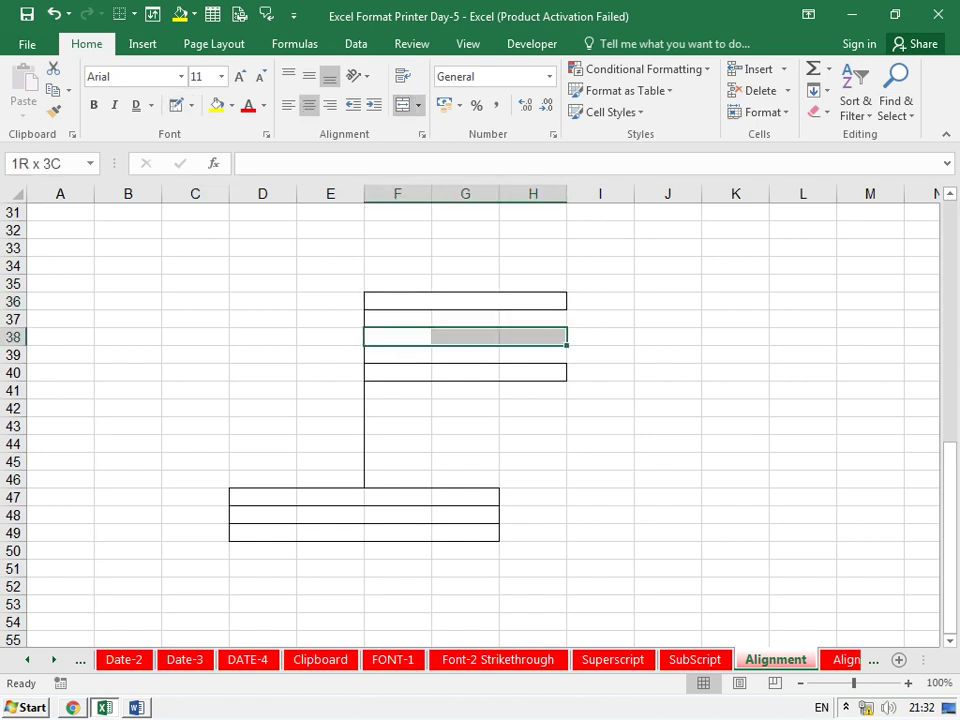
pyautogui.click(401, 105)
pyautogui.moveTo(397, 373); pyautogui.dragTo(533, 373)
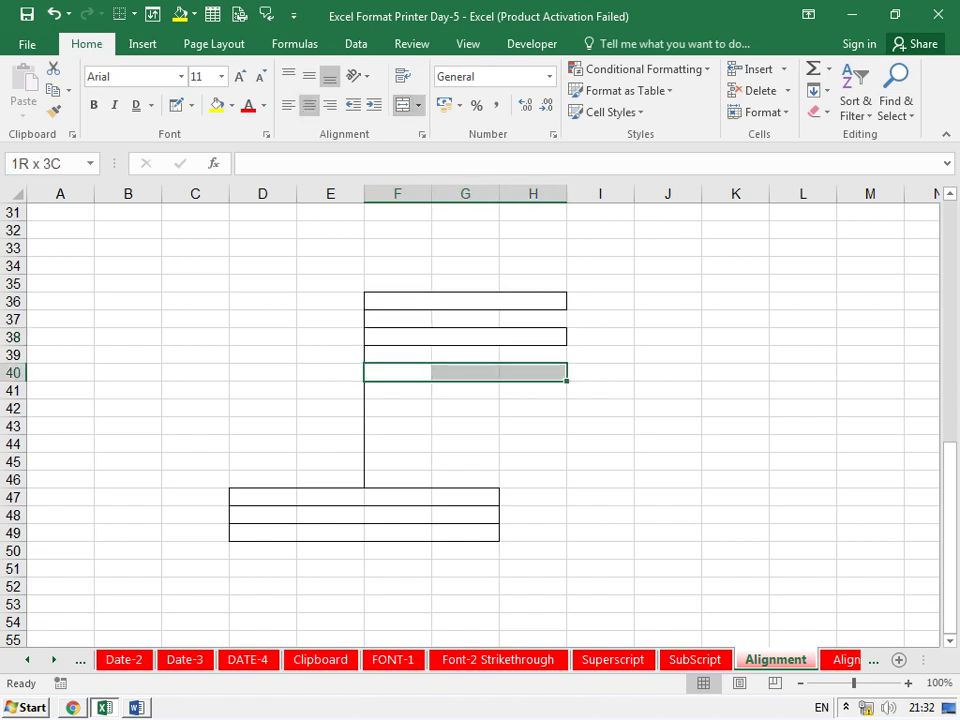
pyautogui.click(401, 105)
pyautogui.click(668, 283)
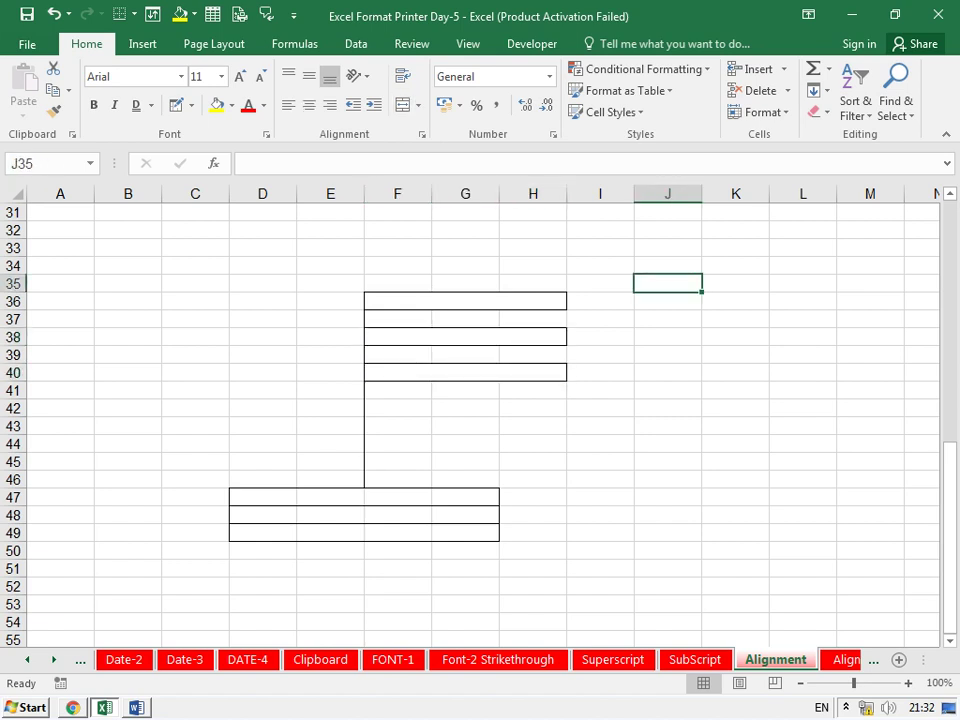
# Fill the merged F36 top bar with a custom orange from More Colors.
pyautogui.click(465, 301)
pyautogui.click(231, 105)
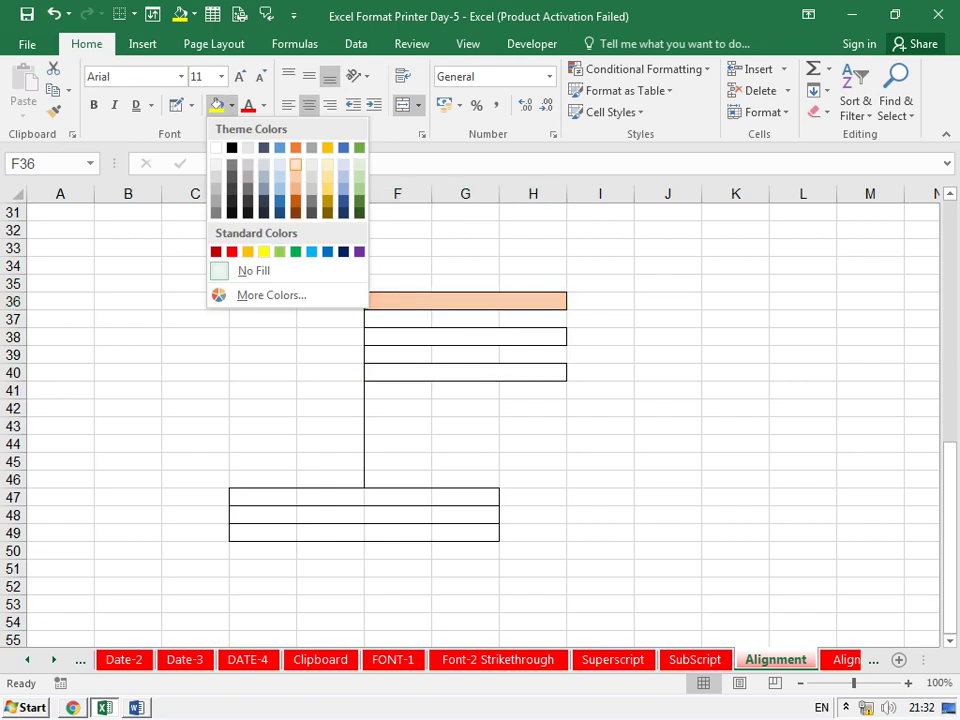
pyautogui.click(295, 147)
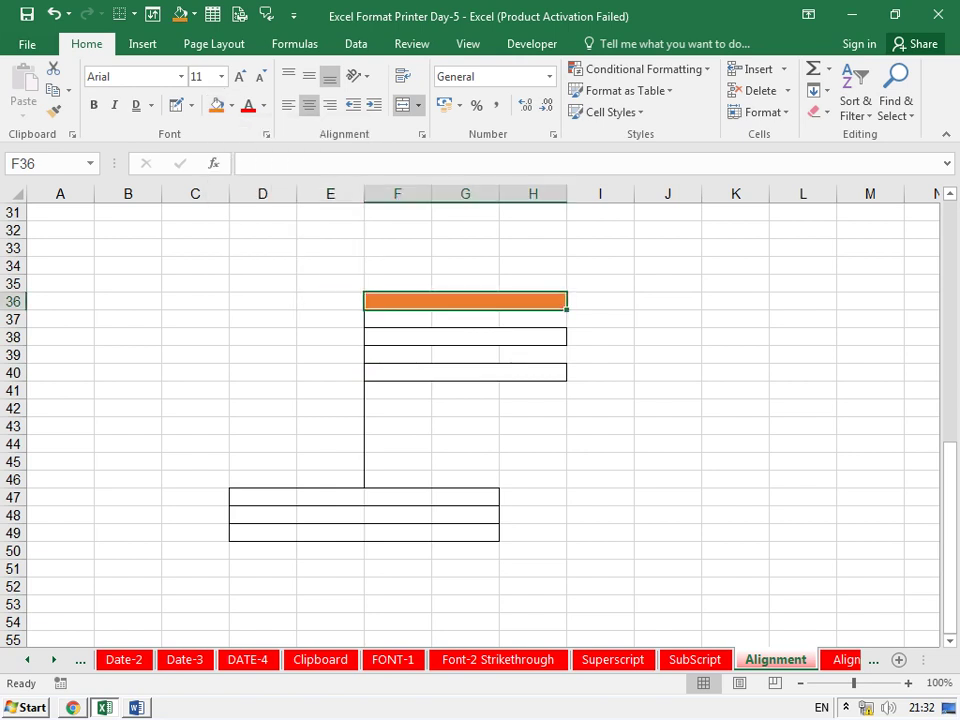
pyautogui.click(231, 105)
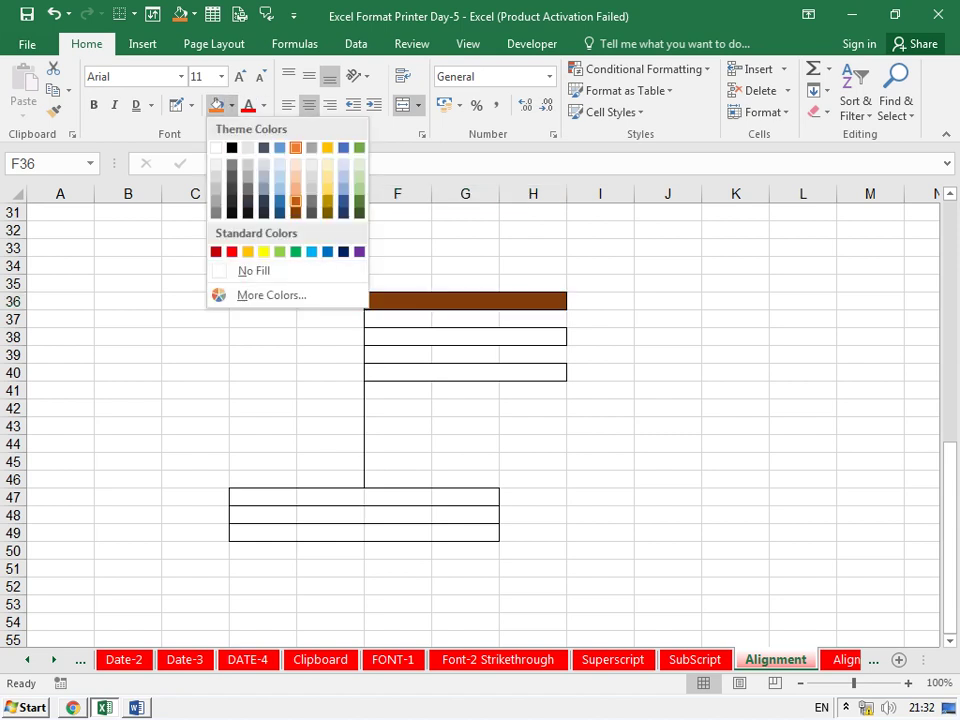
pyautogui.click(254, 270)
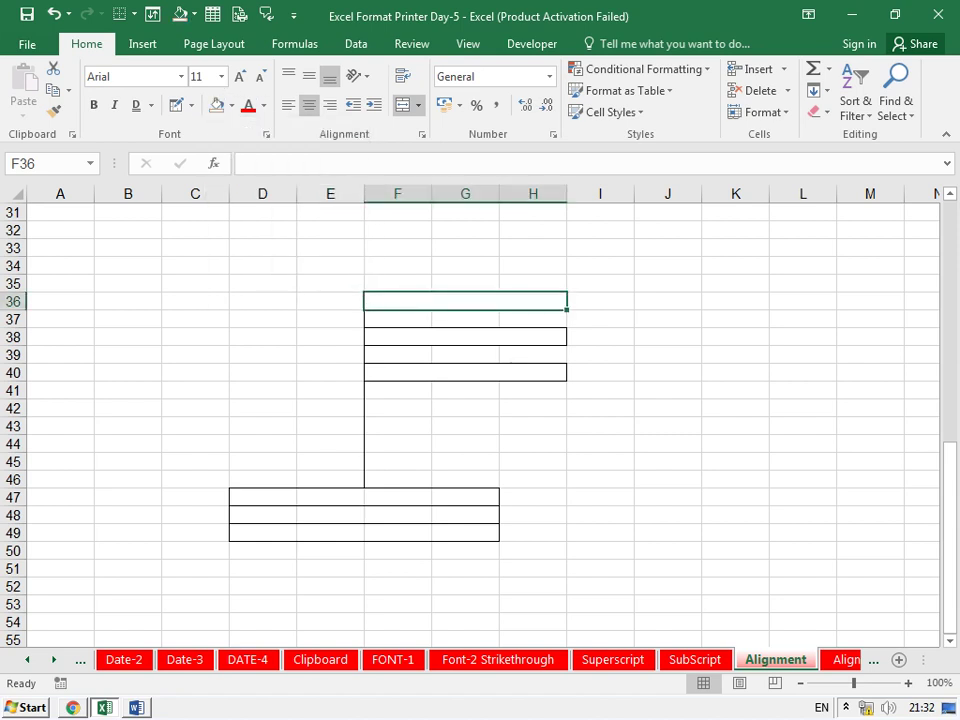
pyautogui.click(231, 105)
pyautogui.click(271, 295)
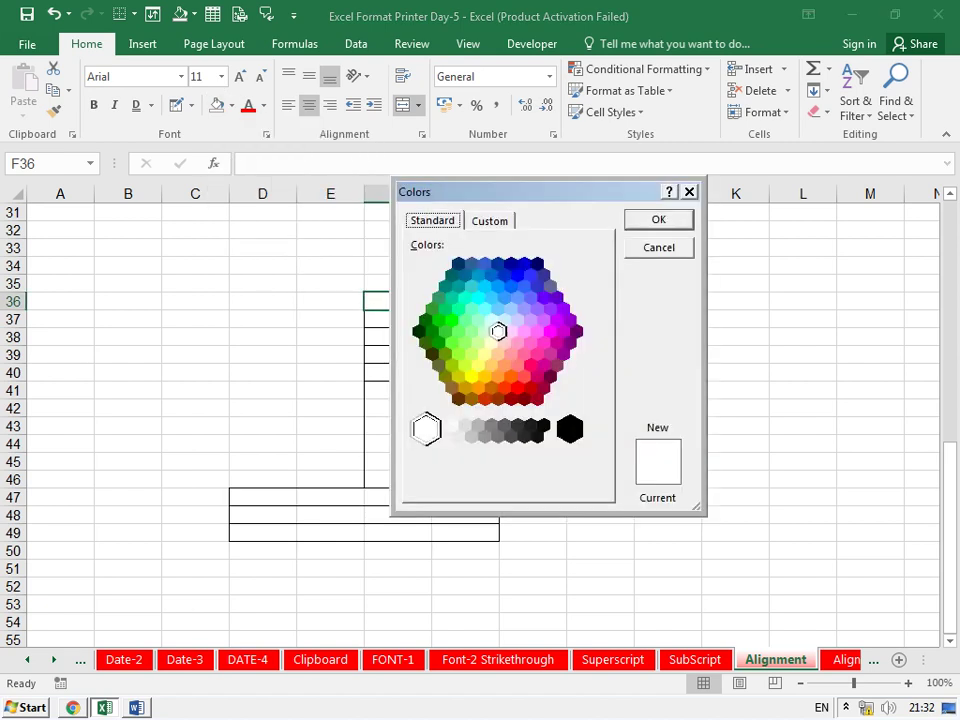
pyautogui.click(504, 364)
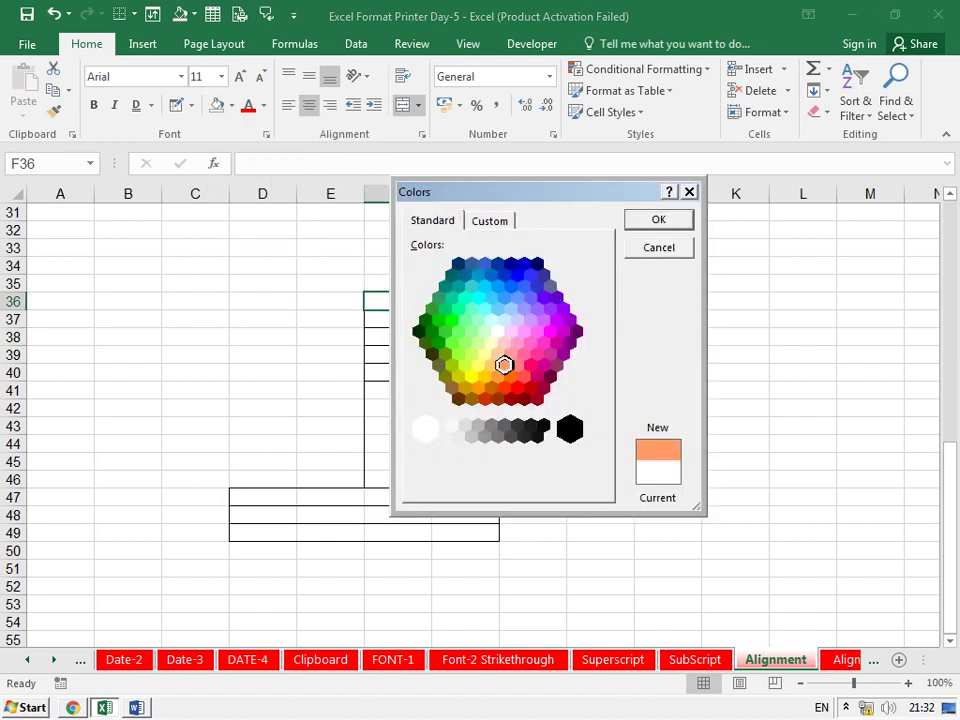
pyautogui.click(510, 376)
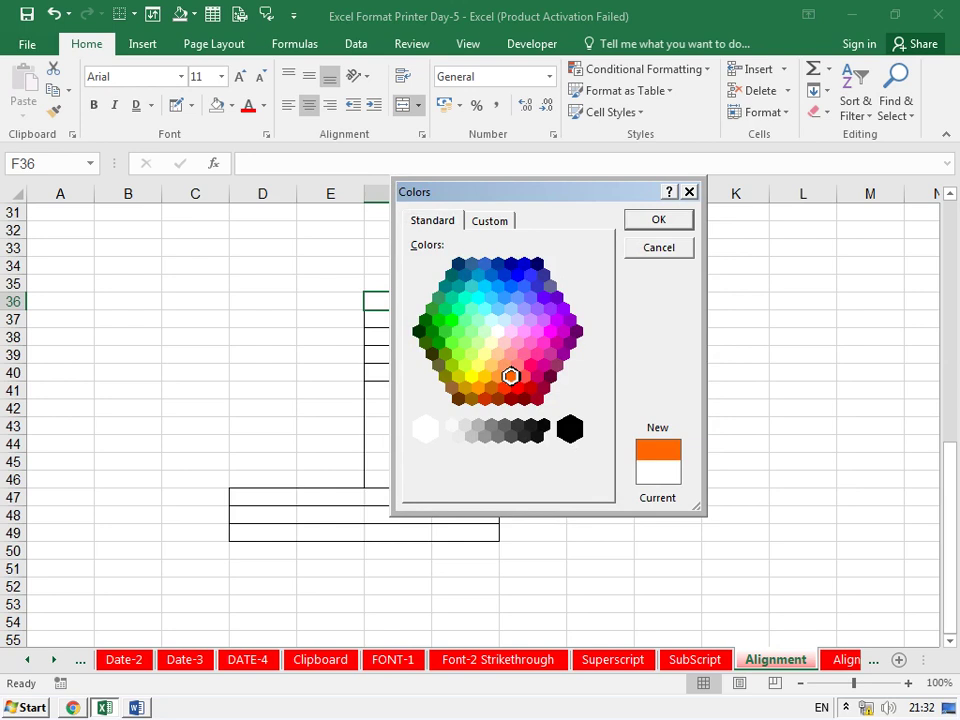
pyautogui.press('Return')
pyautogui.click(667, 301)
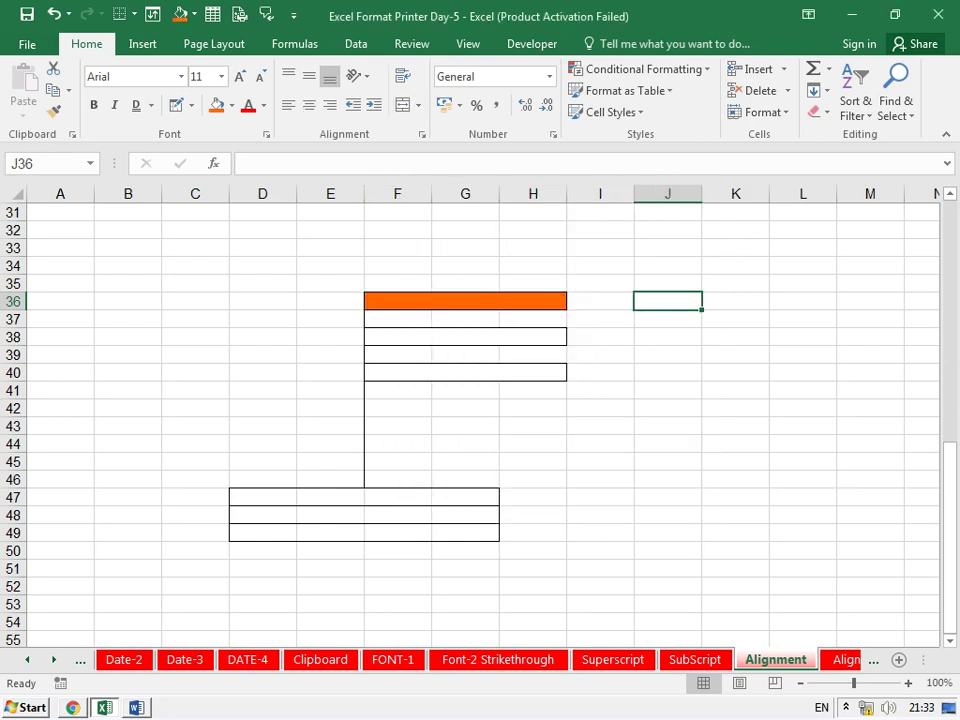
# Fill the merged bottom bar F40:H40 green.
pyautogui.click(465, 372)
pyautogui.click(231, 105)
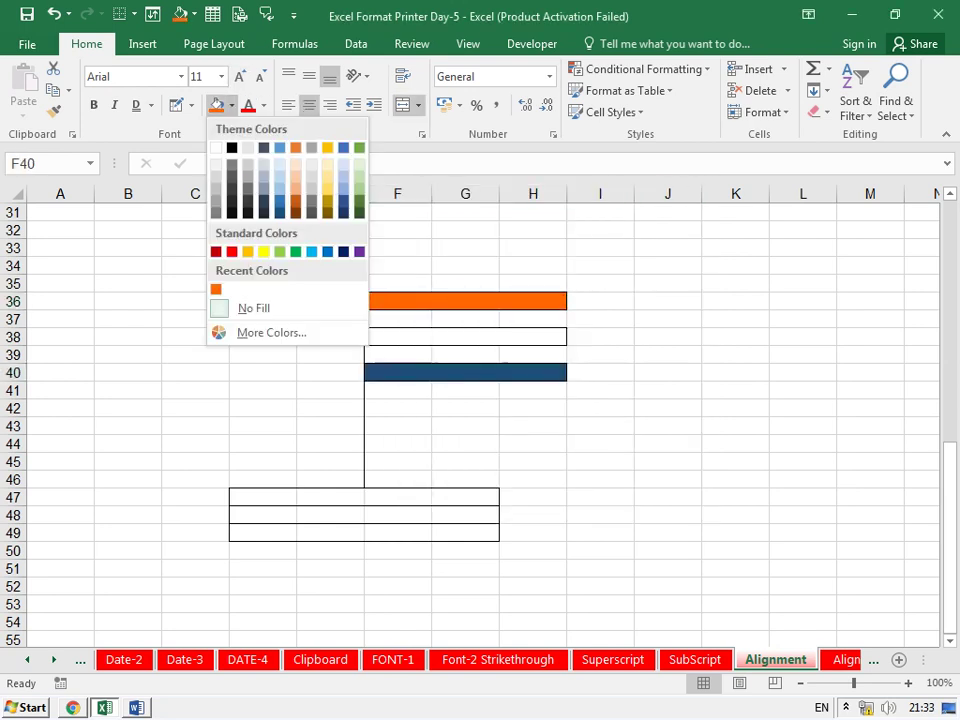
pyautogui.click(295, 251)
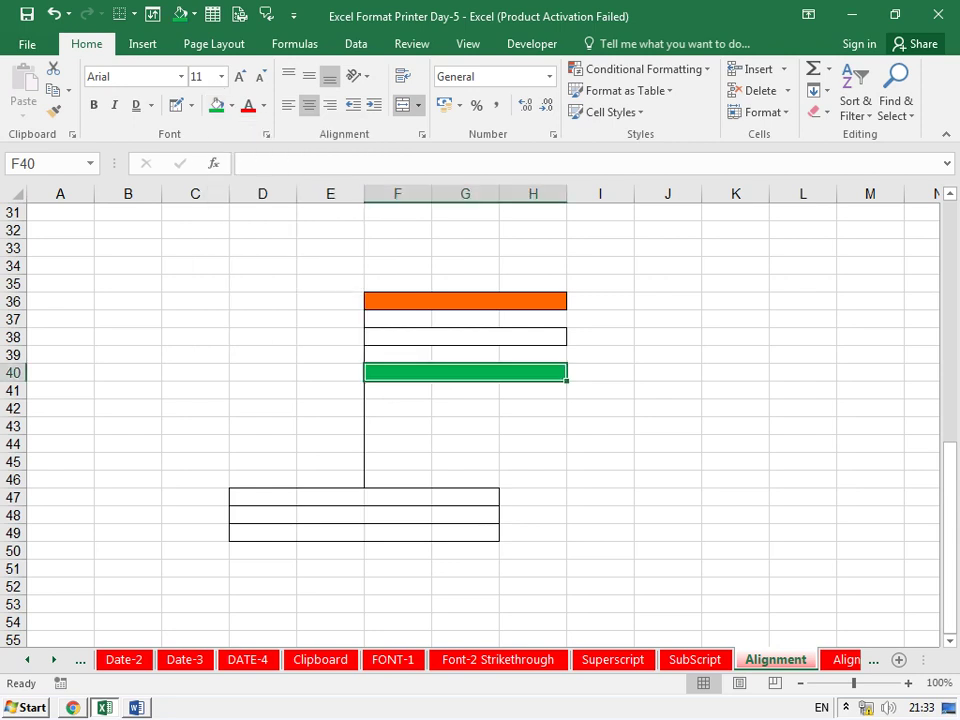
pyautogui.click(600, 461)
# Select the whole drawing area from A31 and browse the ribbon through to View.
pyautogui.moveTo(60, 212)
pyautogui.mouseDown()
pyautogui.moveTo(532, 461)
pyautogui.moveTo(668, 585)
pyautogui.mouseUp()
pyautogui.click(213, 44)
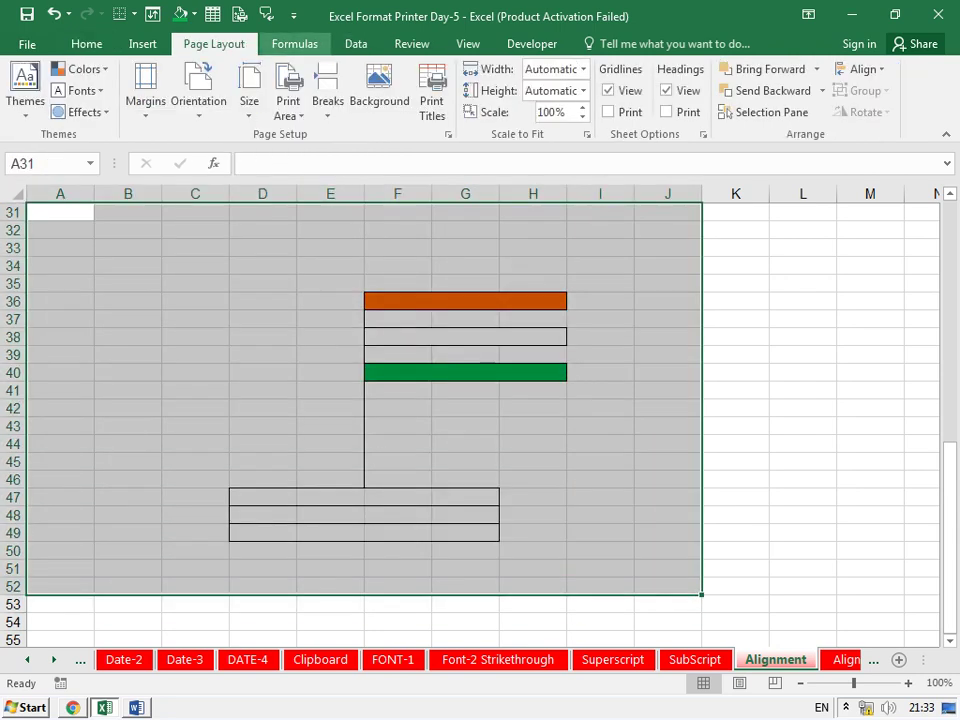
pyautogui.click(294, 44)
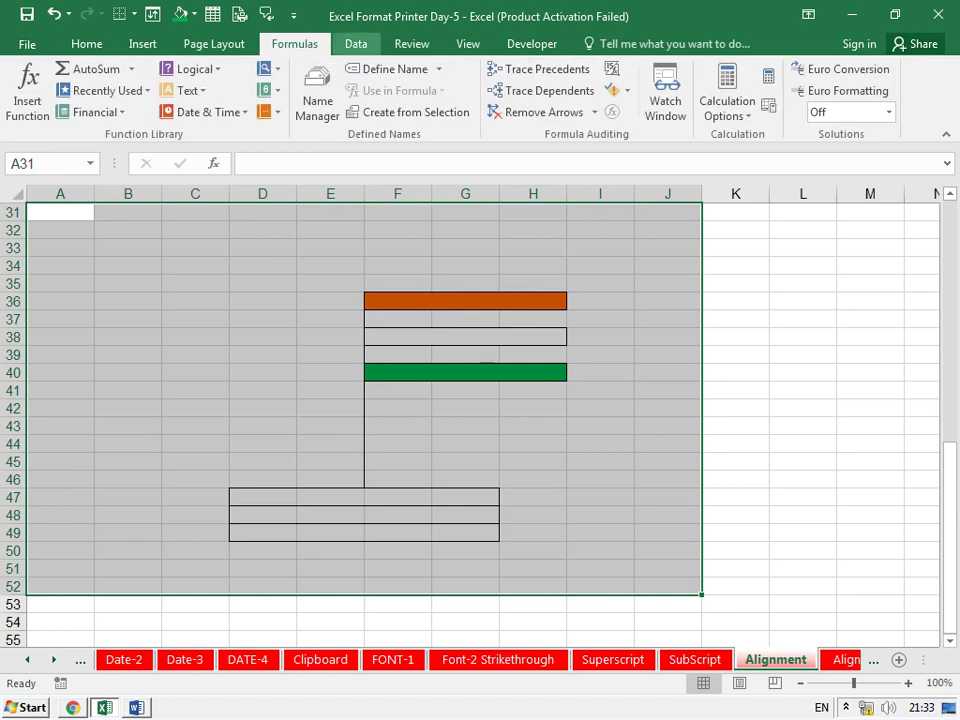
pyautogui.click(356, 44)
pyautogui.click(411, 44)
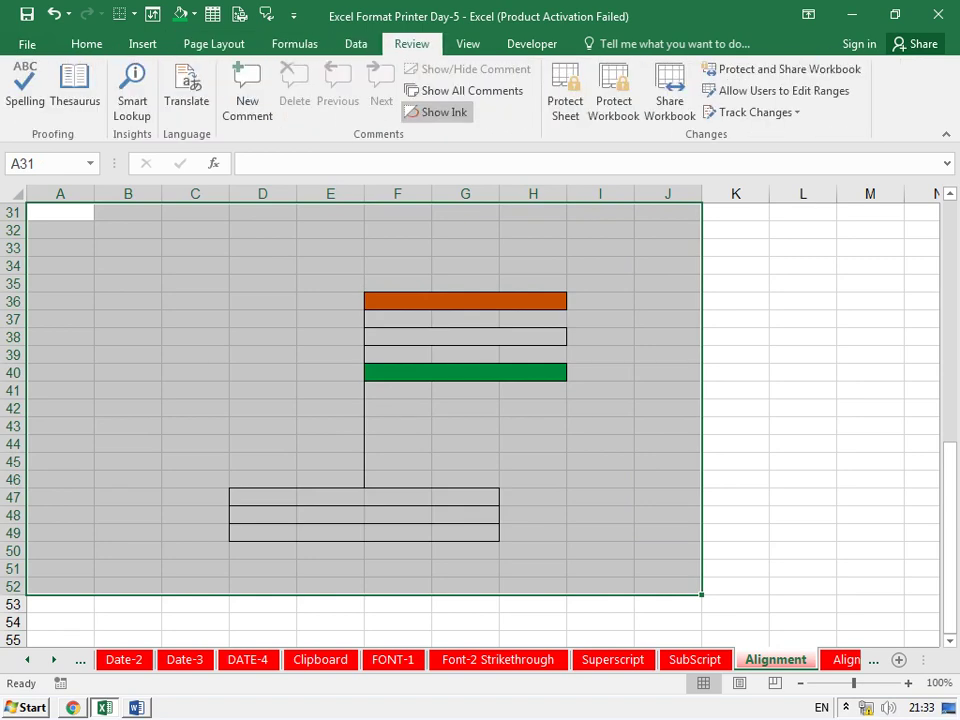
pyautogui.click(468, 44)
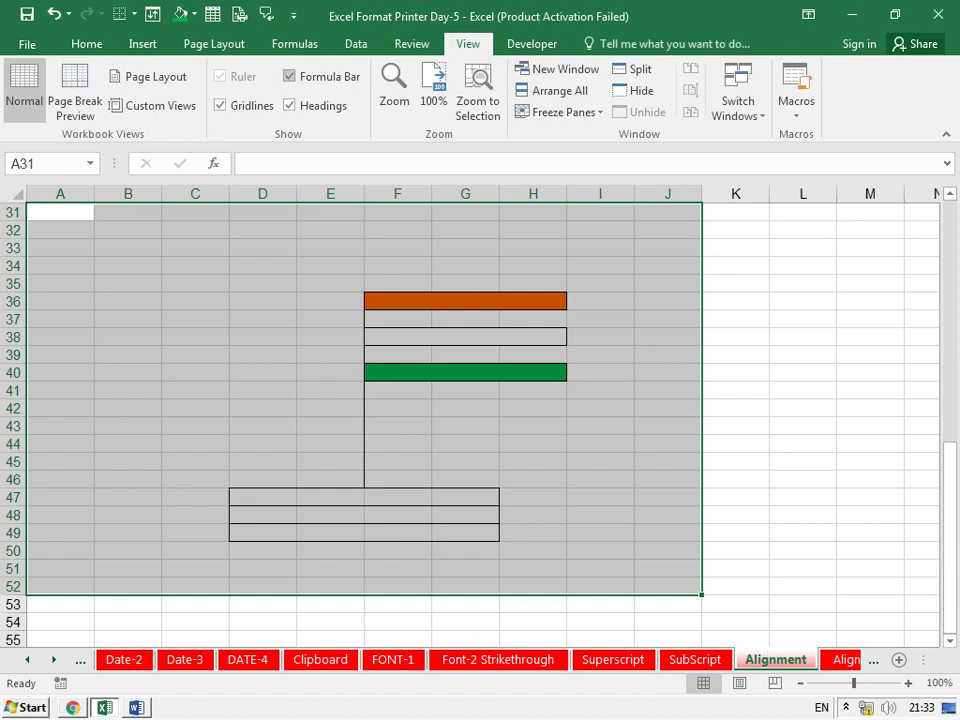
# Hide the sheet gridlines and clear the large range selection.
pyautogui.click(220, 105)
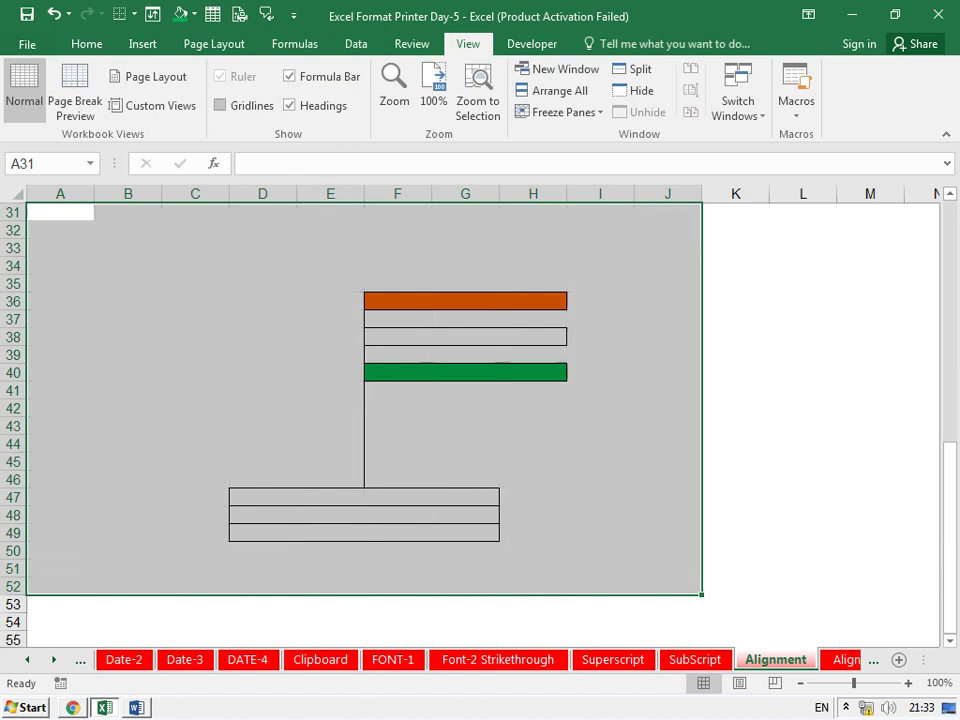
pyautogui.click(193, 301)
pyautogui.click(870, 479)
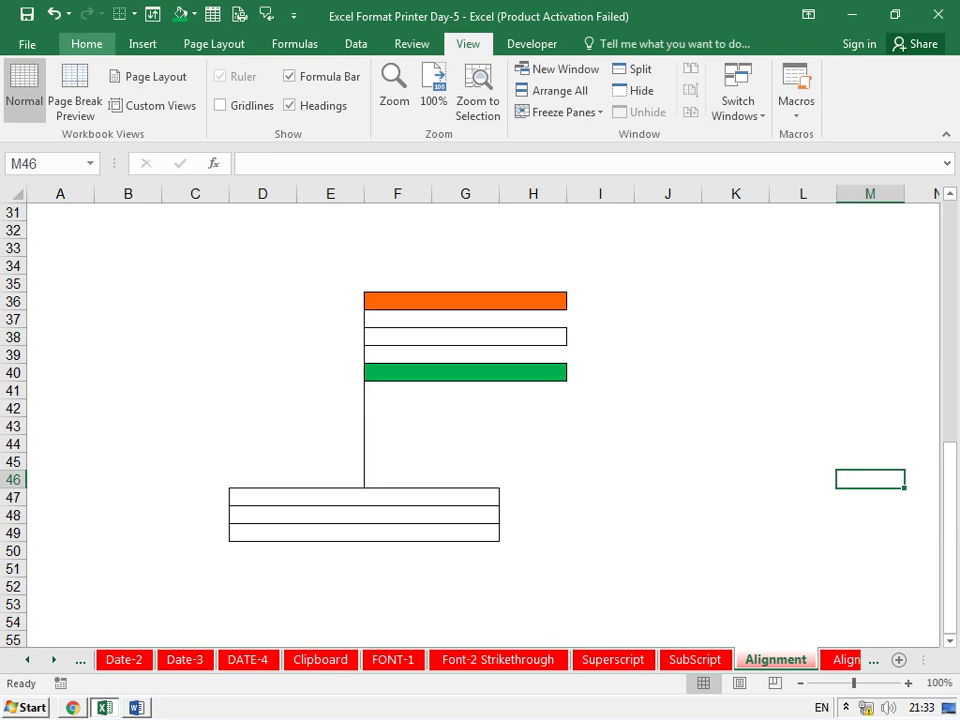
# Draw an oval circle to the right of the flag as the face.
pyautogui.click(87, 43)
pyautogui.click(142, 43)
pyautogui.click(216, 99)
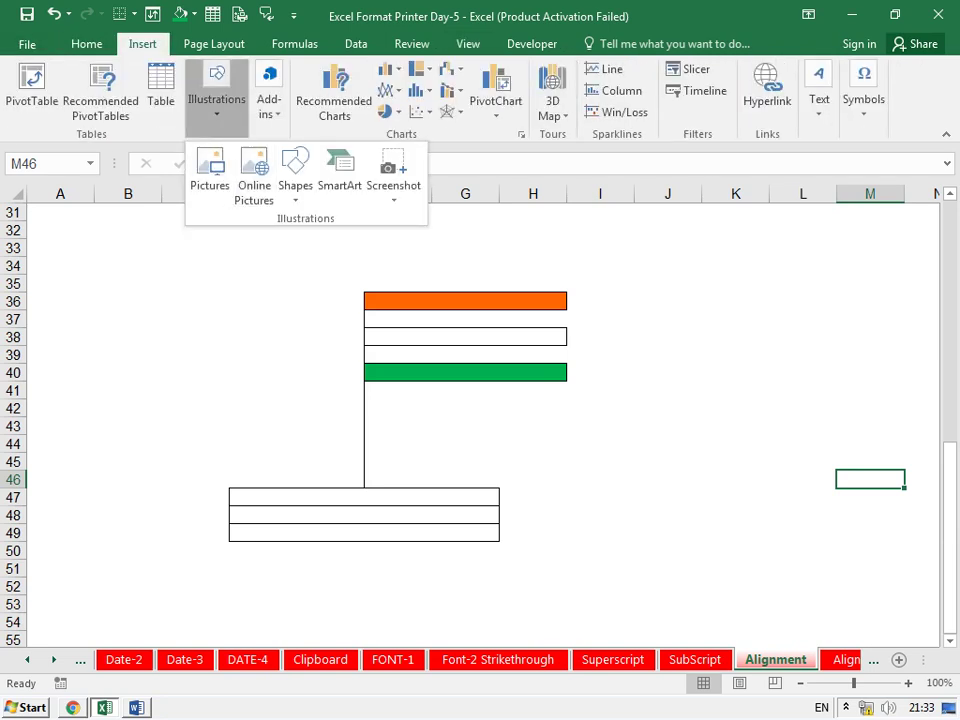
pyautogui.click(295, 170)
pyautogui.click(259, 336)
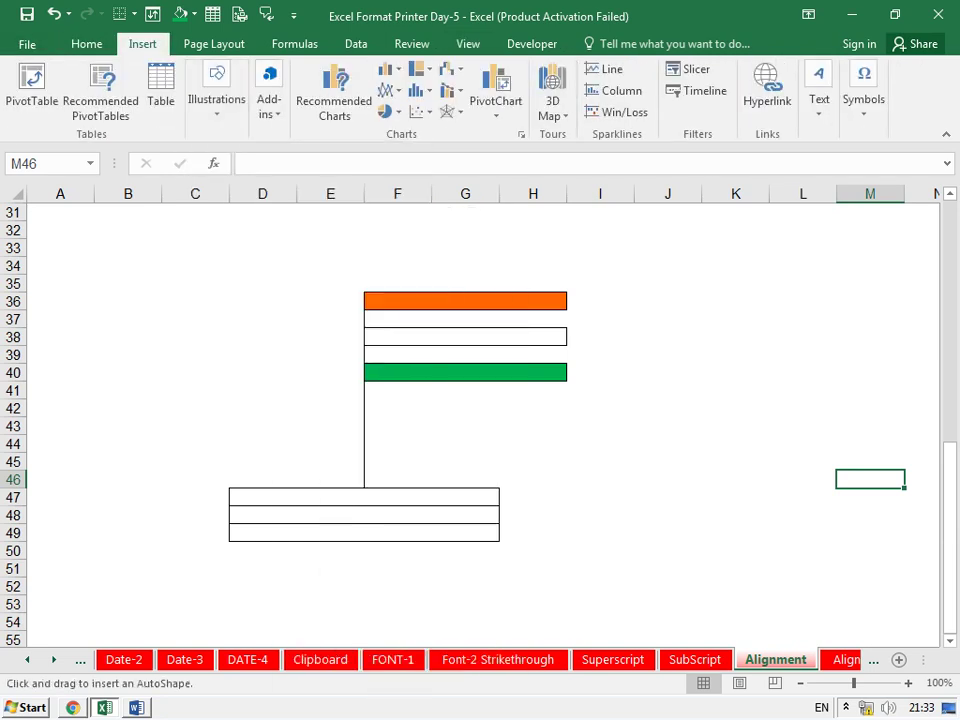
pyautogui.moveTo(654, 295); pyautogui.dragTo(743, 386)
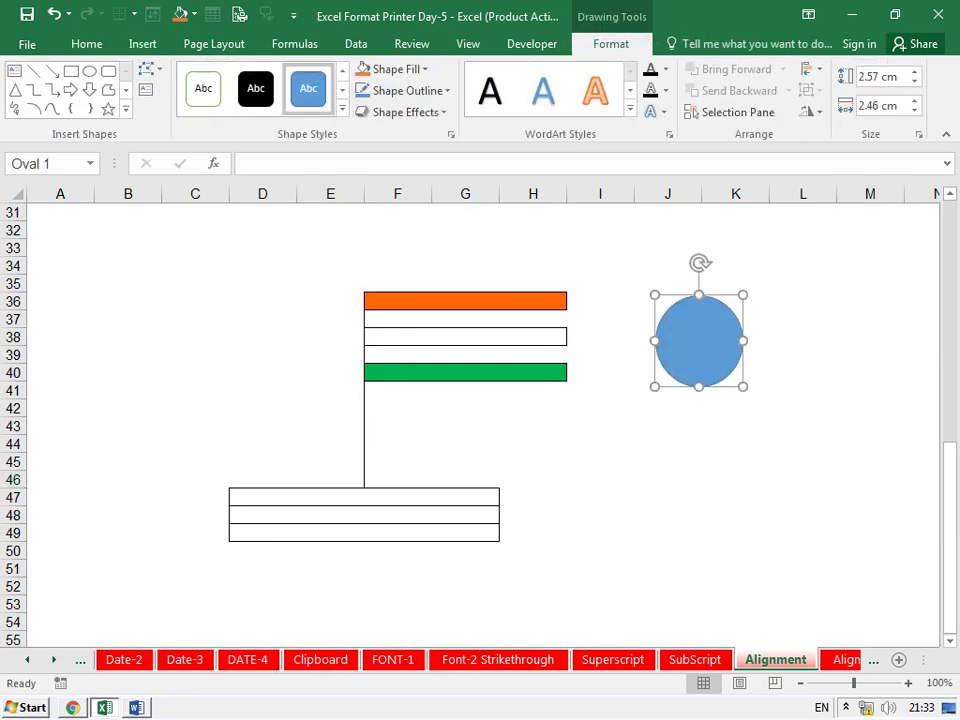
# Draw a small oval eye on the left side of the face circle.
pyautogui.click(142, 43)
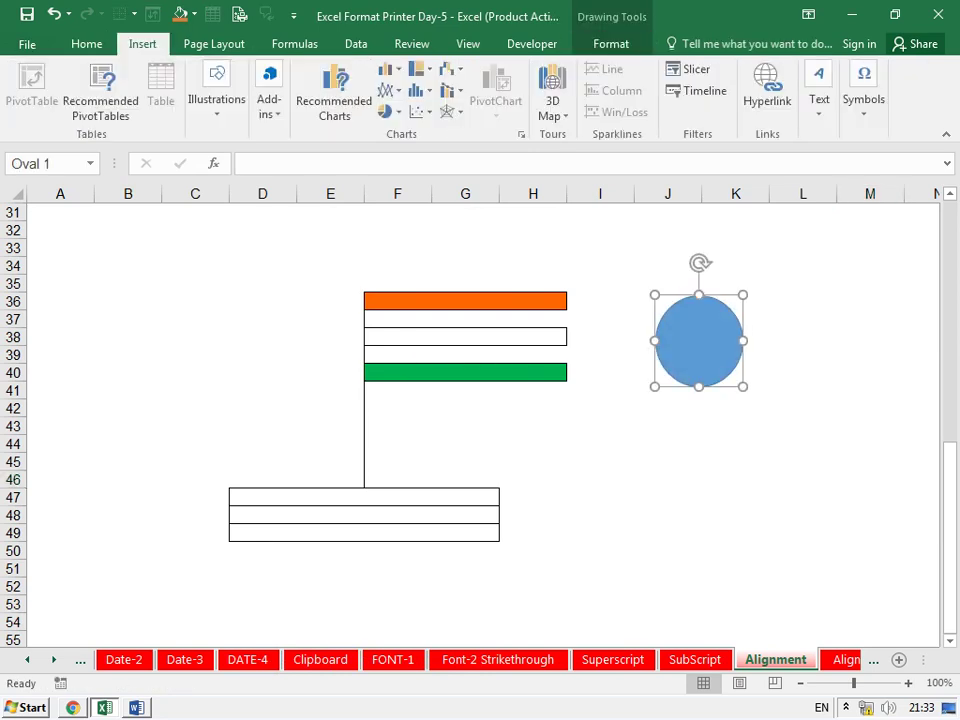
pyautogui.click(216, 100)
pyautogui.click(295, 170)
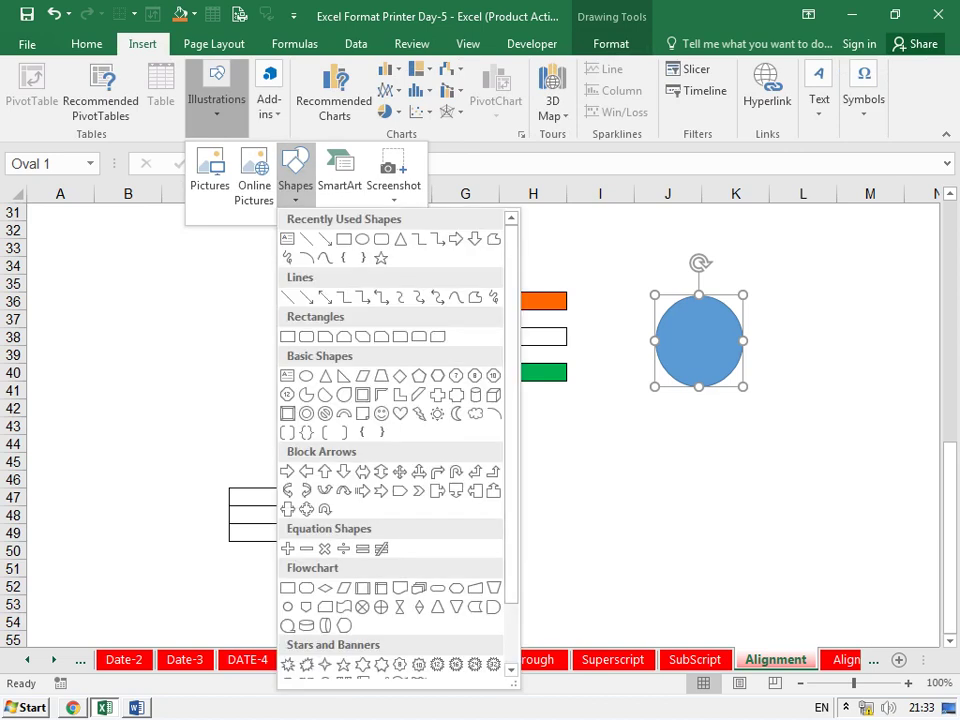
pyautogui.click(362, 239)
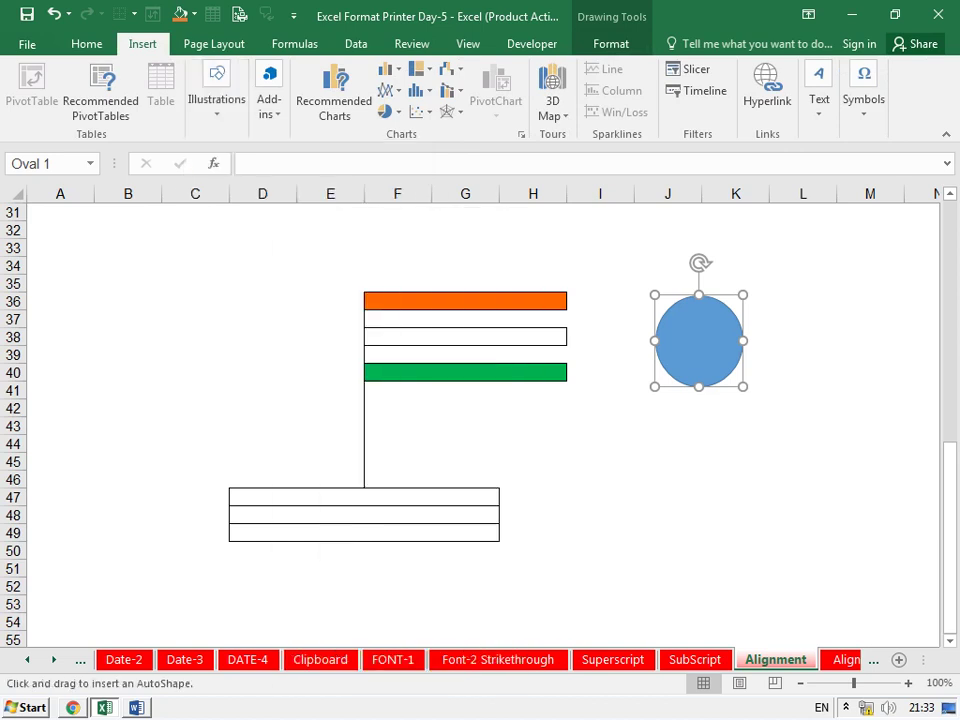
pyautogui.moveTo(668, 322); pyautogui.dragTo(682, 337)
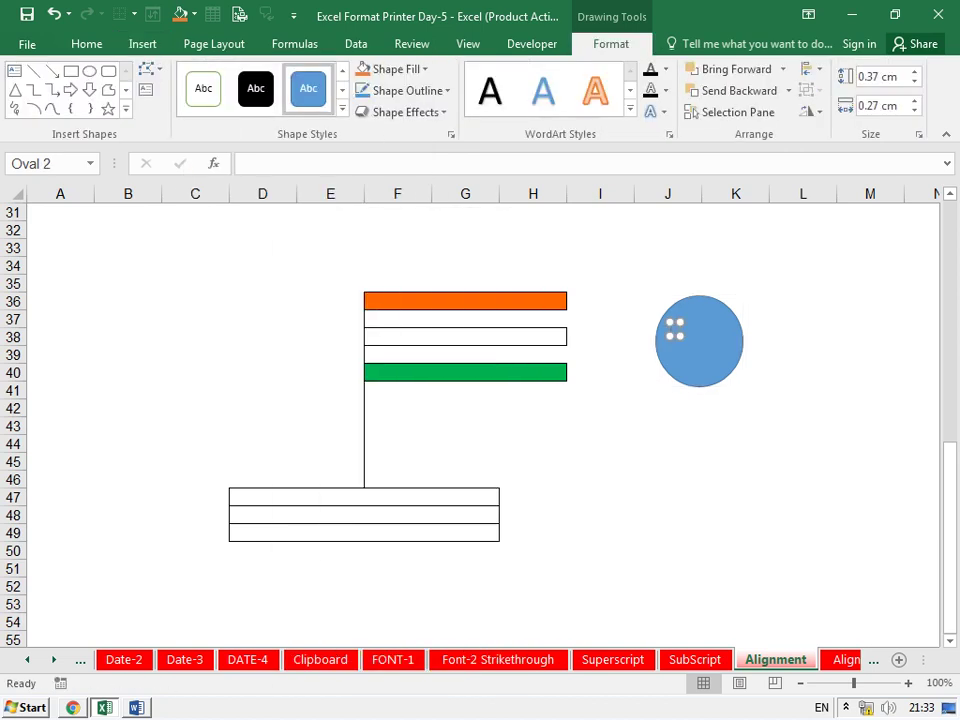
pyautogui.click(745, 373)
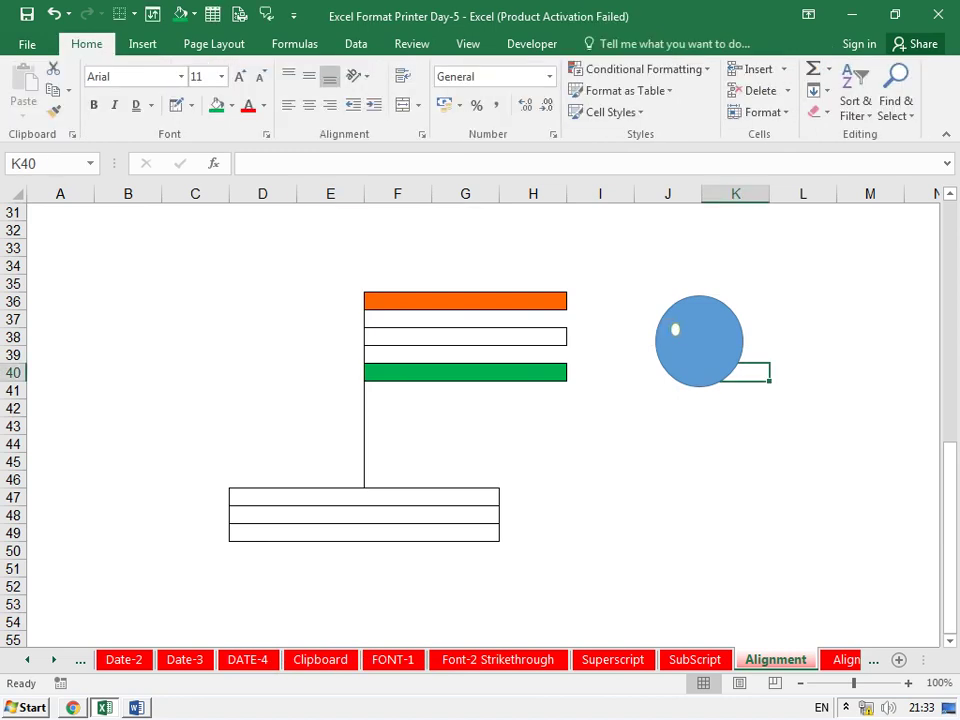
pyautogui.click(802, 372)
# Copy the eye to the right side of the face and nudge it into place.
pyautogui.click(675, 329)
pyautogui.moveTo(675, 329); pyautogui.dragTo(711, 331)
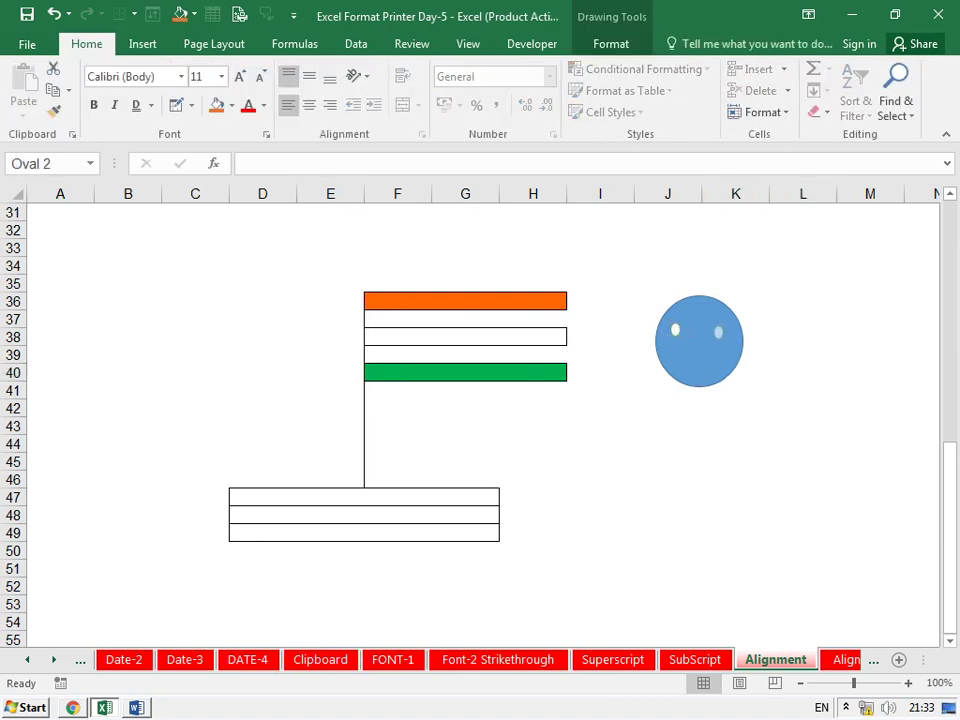
pyautogui.press('Right')
pyautogui.click(715, 330)
pyautogui.click(802, 318)
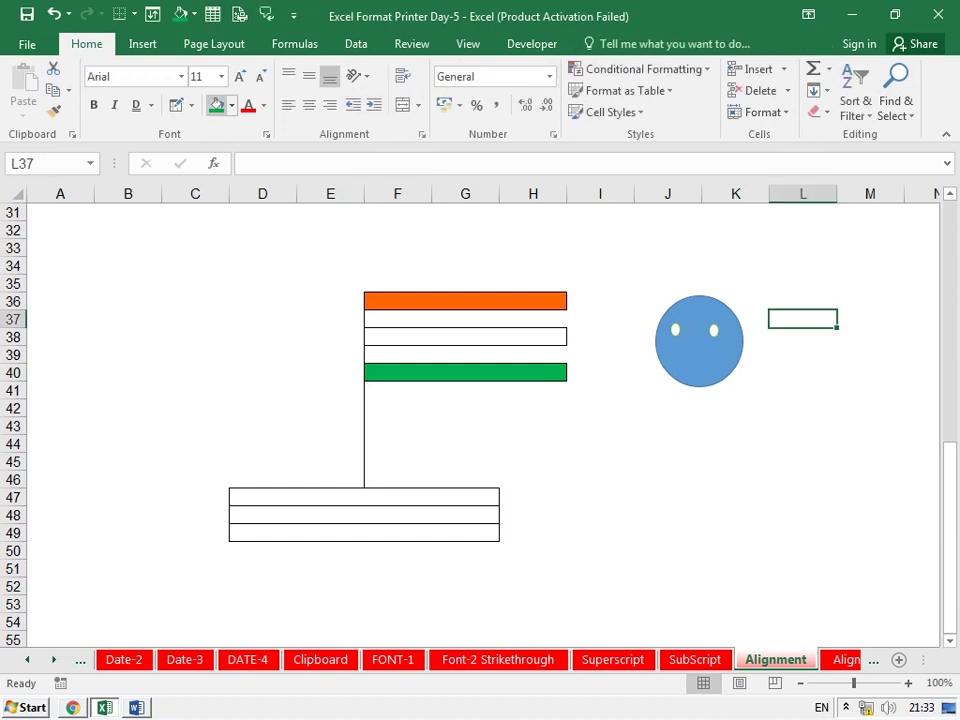
# Try a line mouth (undone), then style the face circle white with a green outline.
pyautogui.click(142, 44)
pyautogui.click(216, 100)
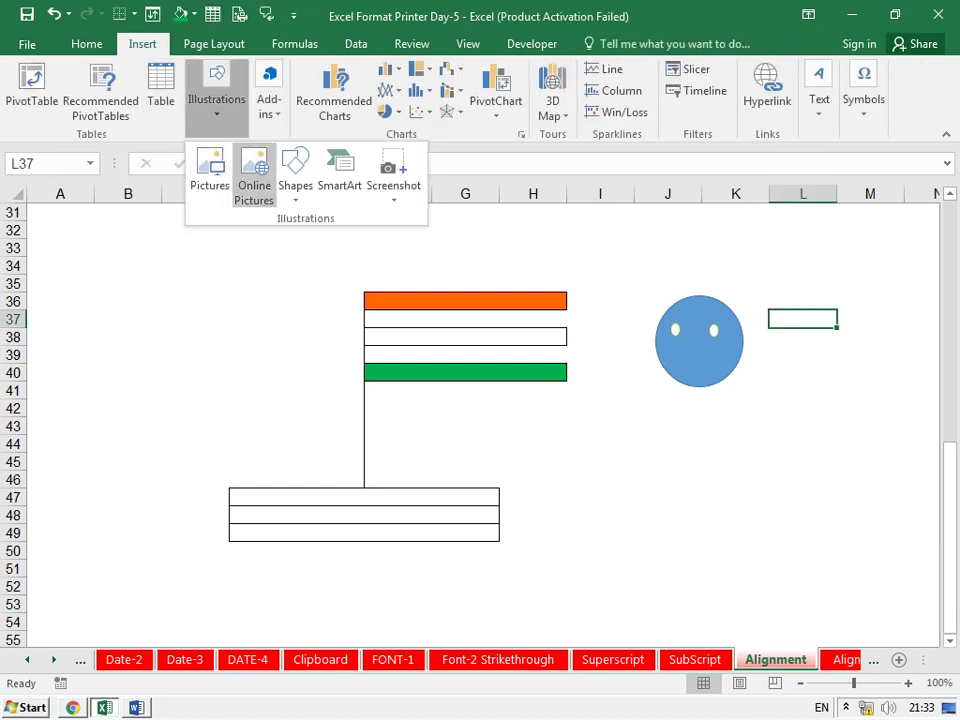
pyautogui.click(295, 175)
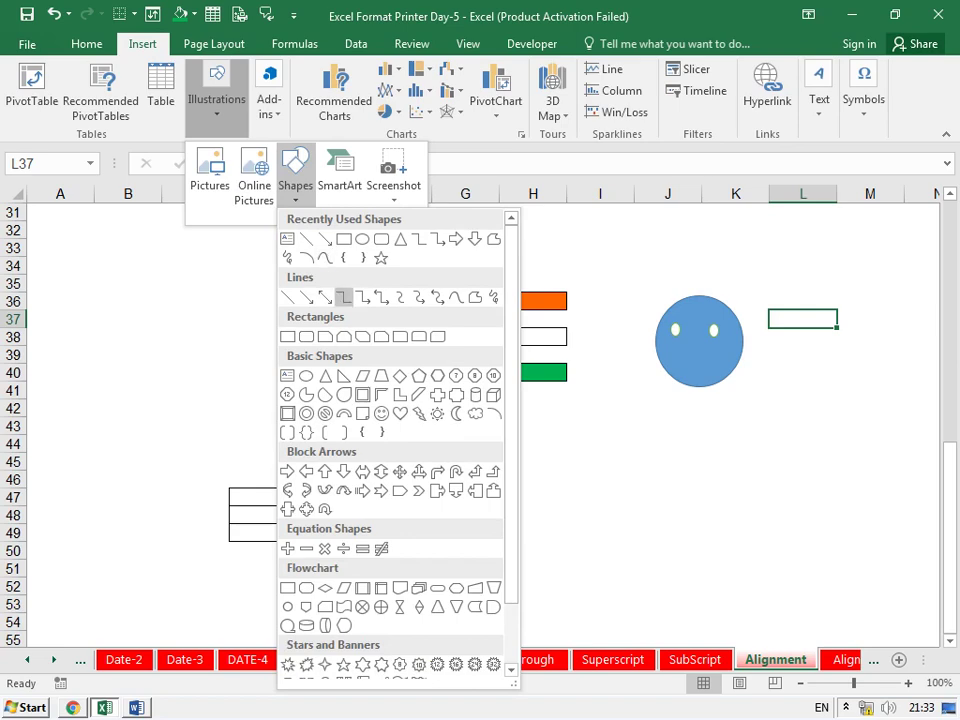
pyautogui.click(343, 297)
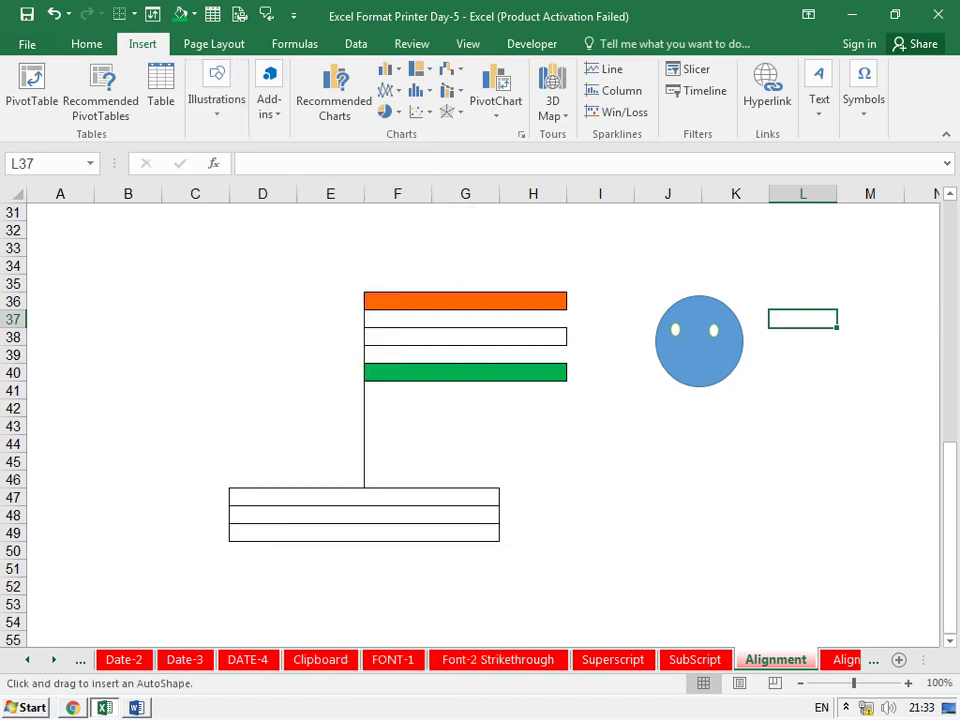
pyautogui.moveTo(680, 322); pyautogui.dragTo(706, 343)
pyautogui.hotkey('ctrl', 'z')
pyautogui.click(699, 360)
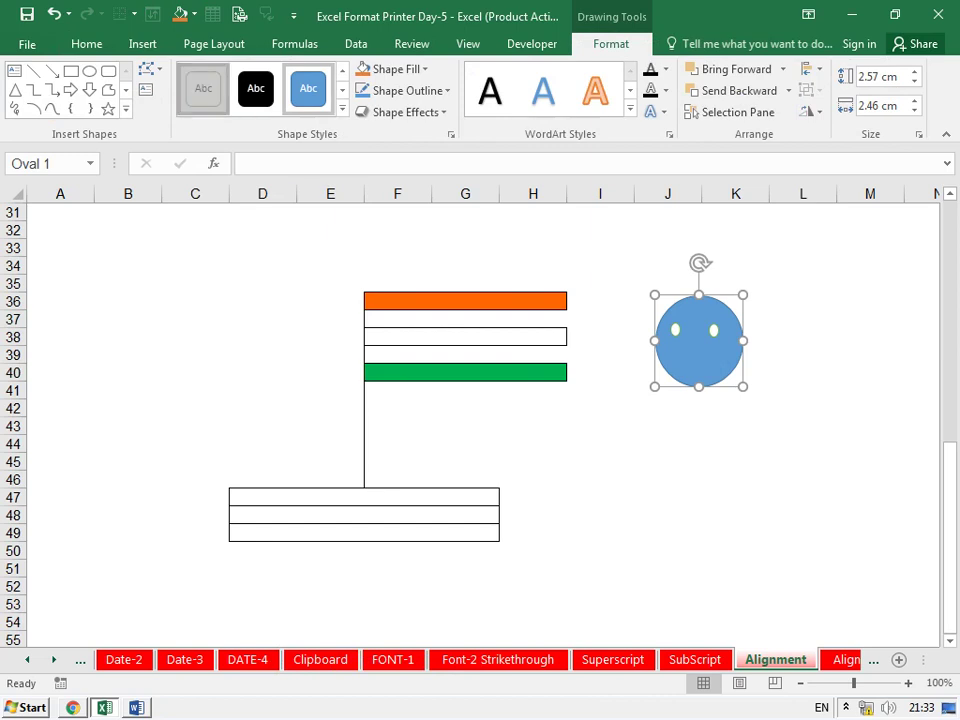
pyautogui.click(203, 88)
# Drag the mouth curve's handle to reshape it.
pyautogui.click(803, 301)
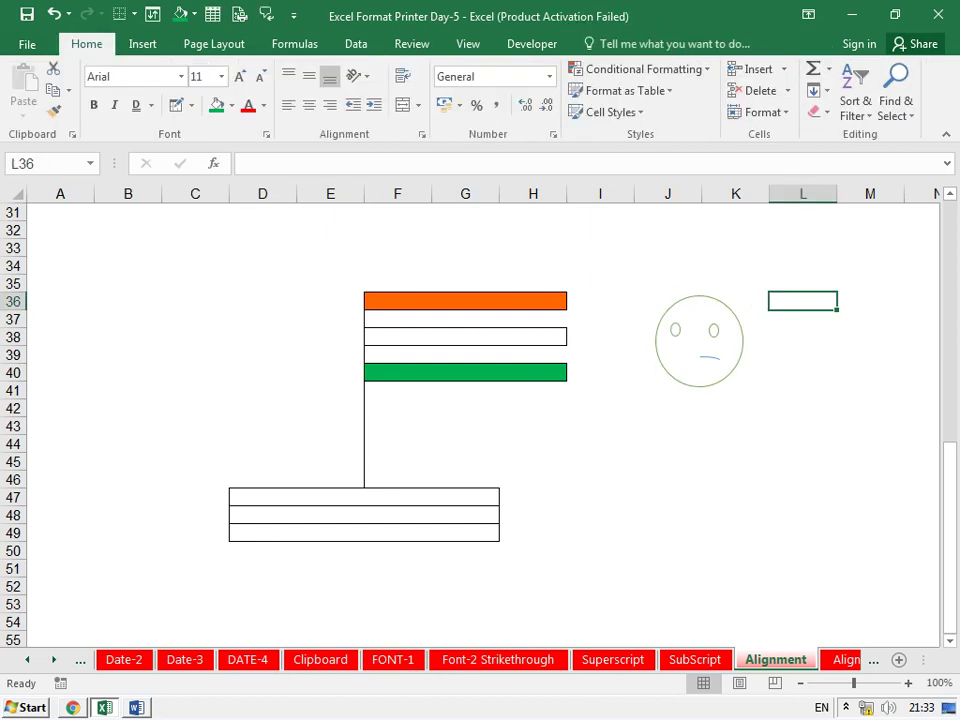
pyautogui.click(699, 340)
pyautogui.click(708, 357)
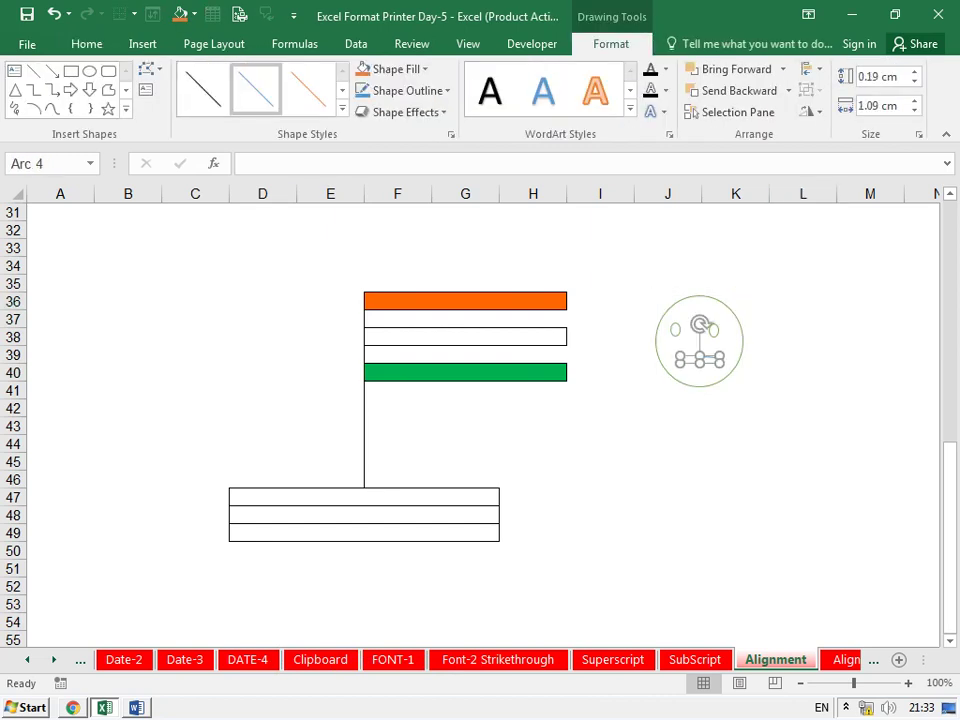
pyautogui.moveTo(708, 357); pyautogui.dragTo(705, 360)
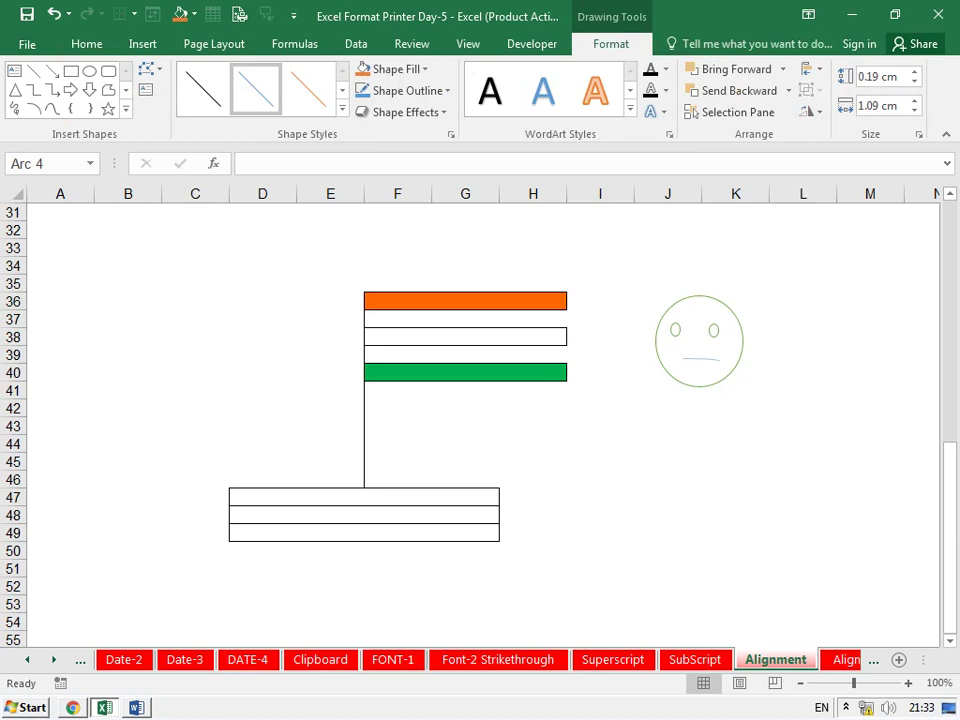
pyautogui.click(870, 372)
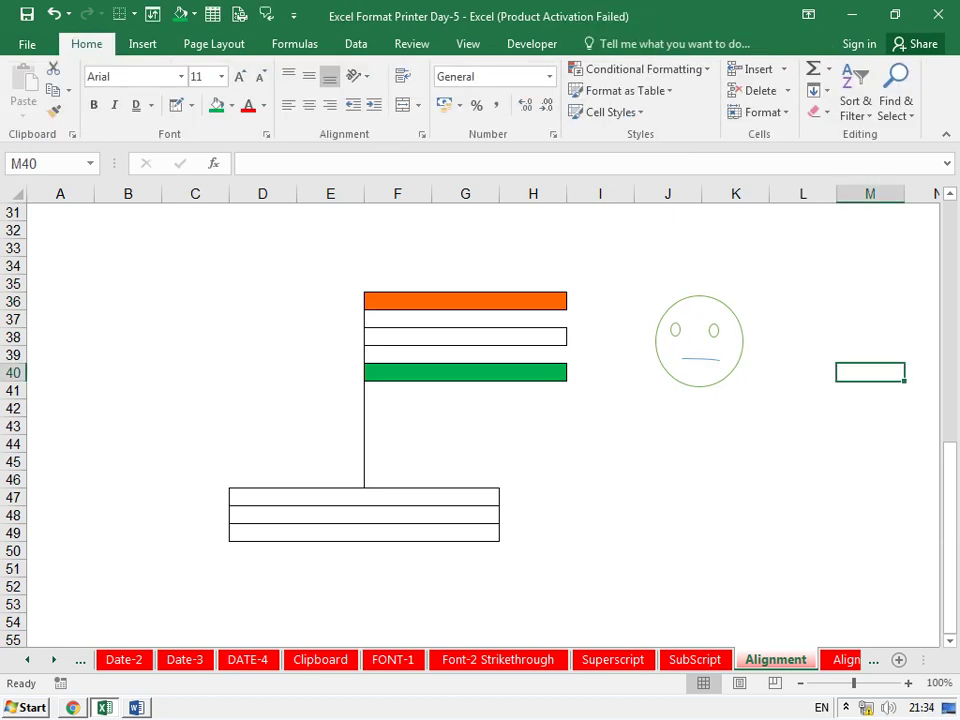
# Shrink the face circle around its centre, then select cells J35:L44 around it.
pyautogui.click(645, 372)
pyautogui.click(699, 340)
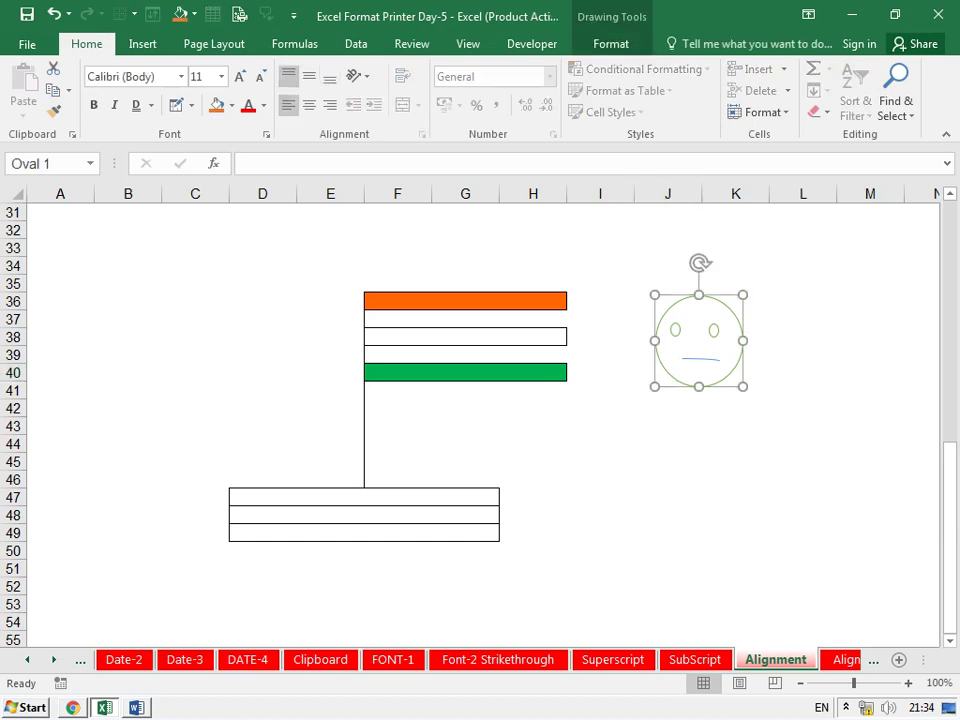
pyautogui.click(735, 407)
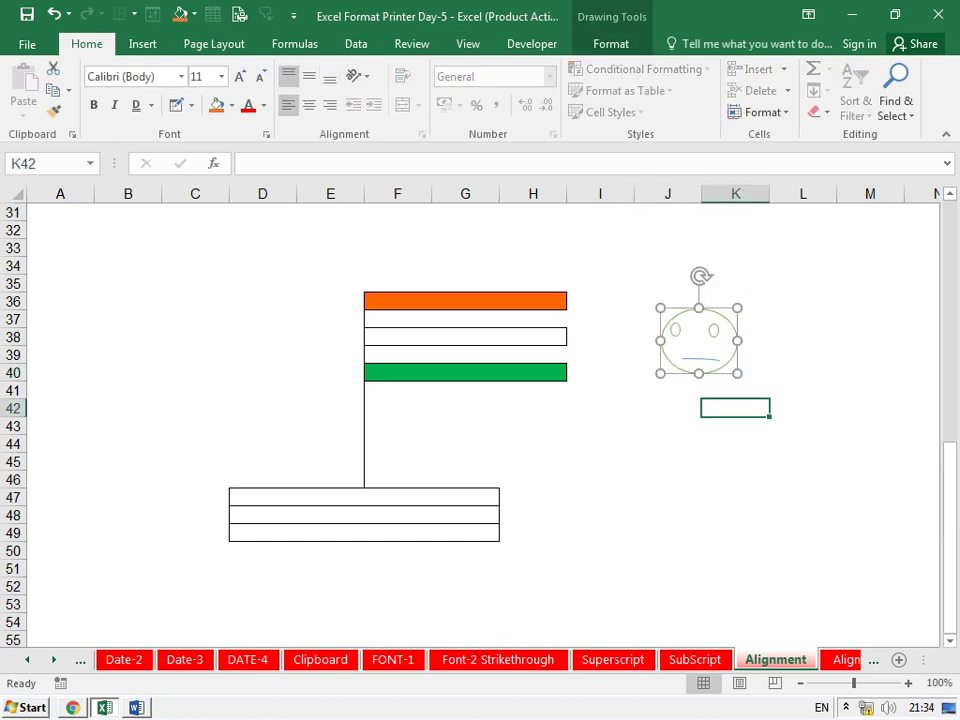
pyautogui.click(699, 340)
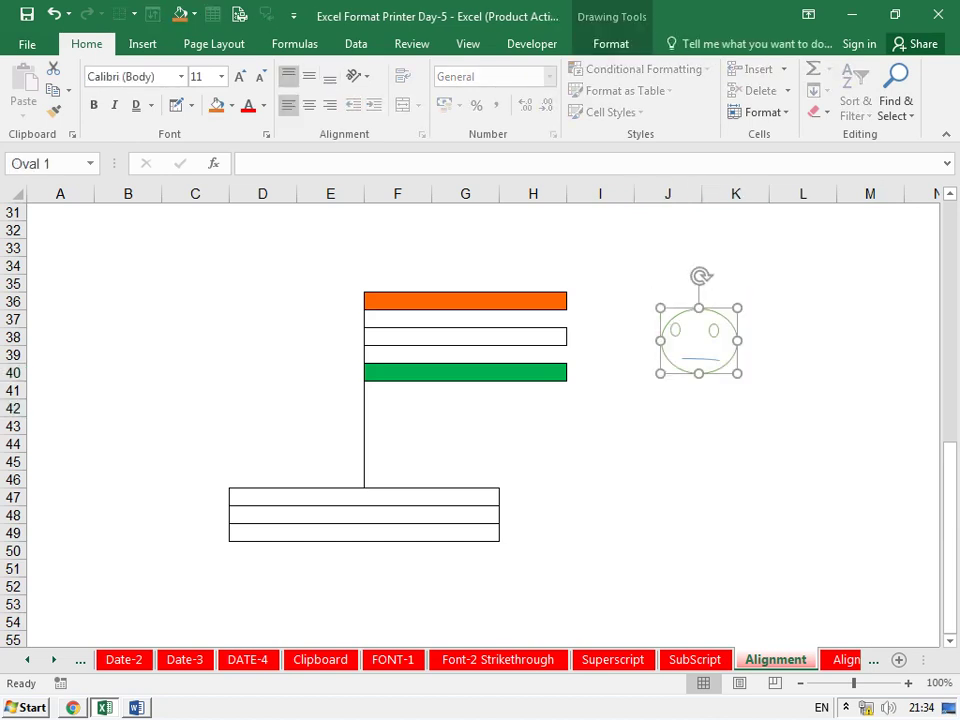
pyautogui.moveTo(738, 373); pyautogui.dragTo(722, 359)
pyautogui.click(735, 390)
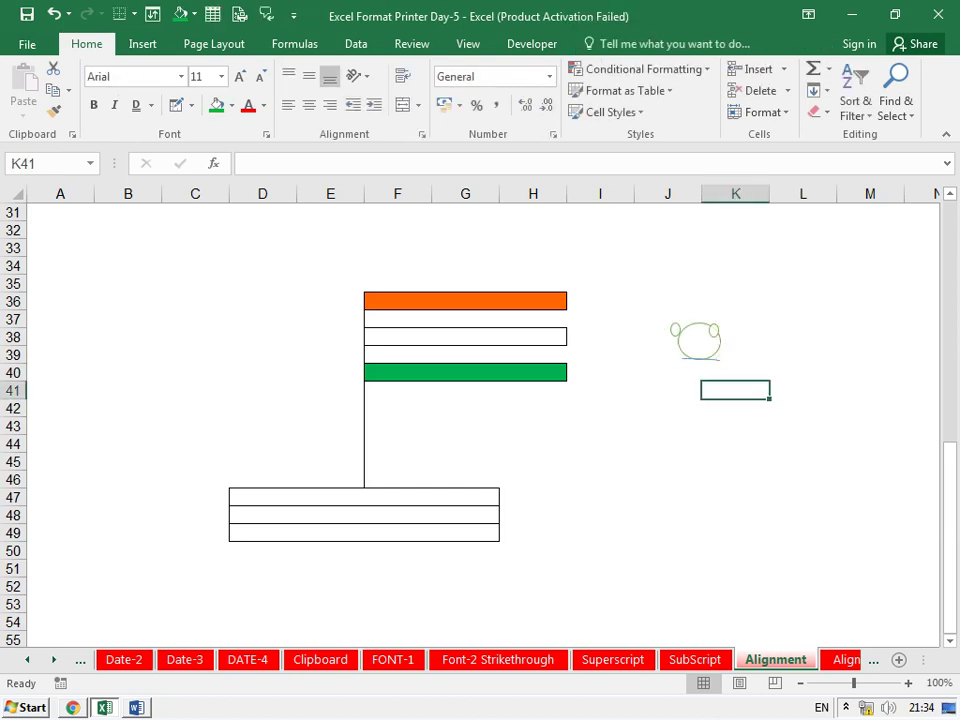
pyautogui.click(600, 497)
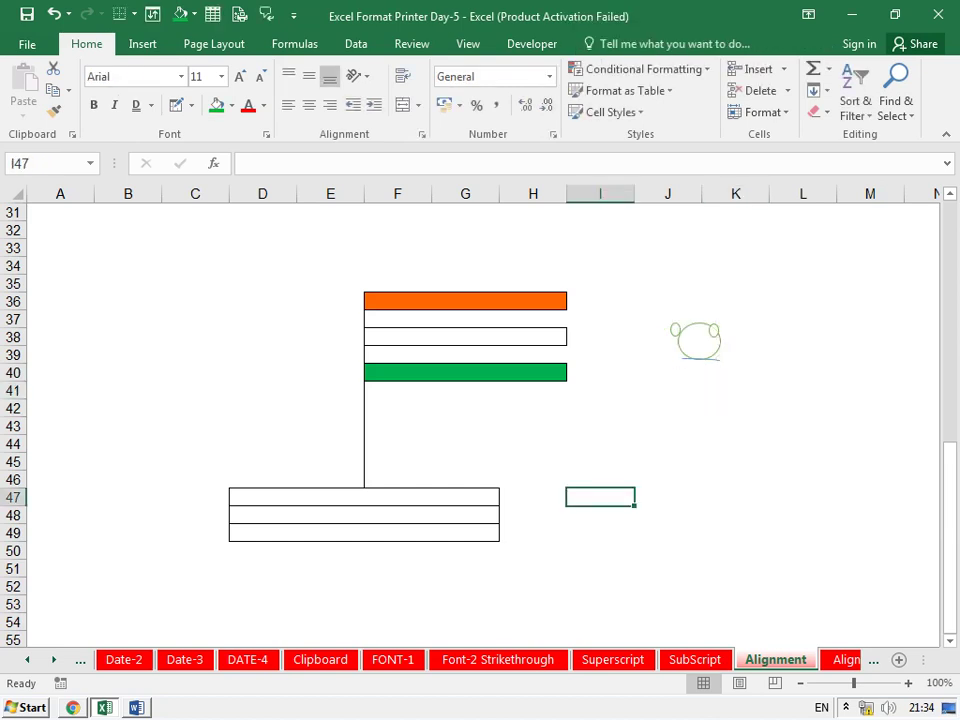
pyautogui.moveTo(668, 282); pyautogui.dragTo(803, 443)
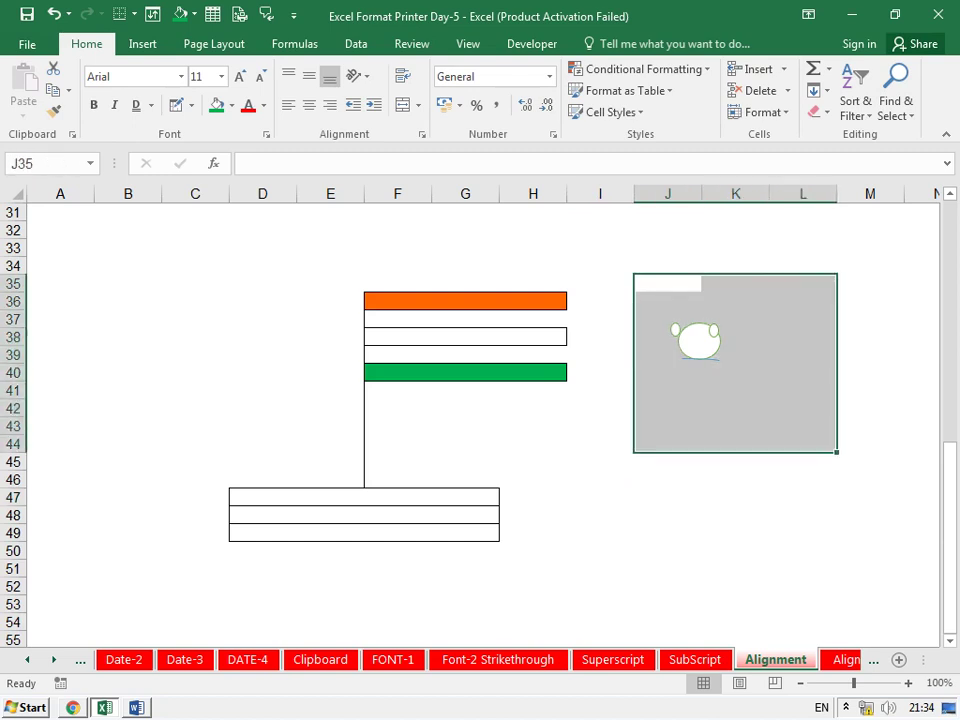
# Delete both small eye ovals, dismiss the input tools error, and centre the circle on the white stripe.
pyautogui.click(713, 330)
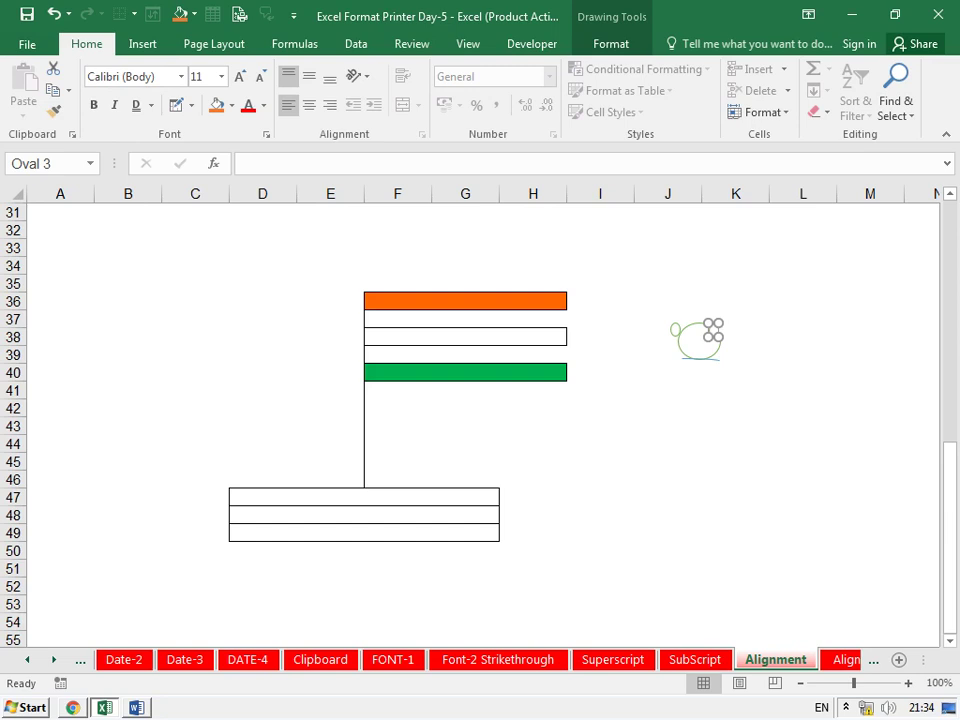
pyautogui.press('Delete')
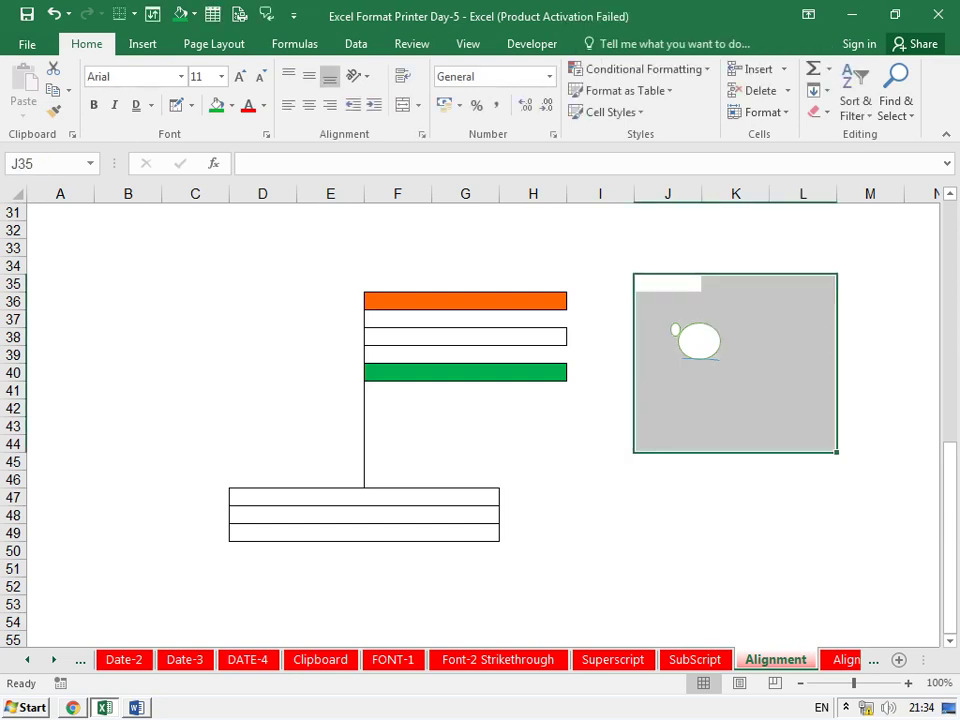
pyautogui.click(675, 329)
pyautogui.press('Delete')
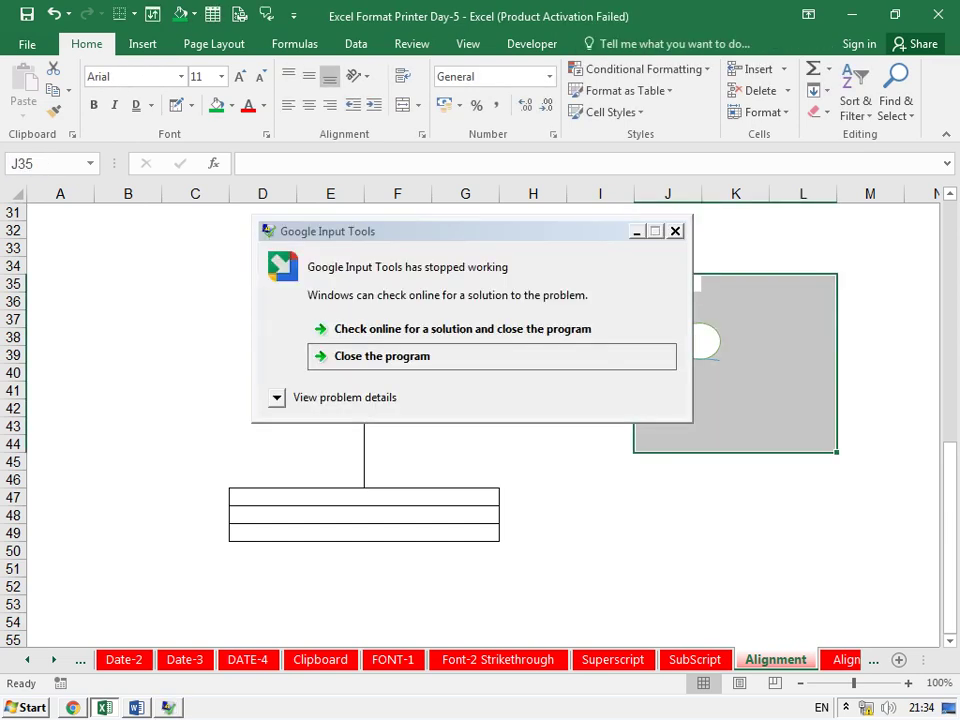
pyautogui.press('Return')
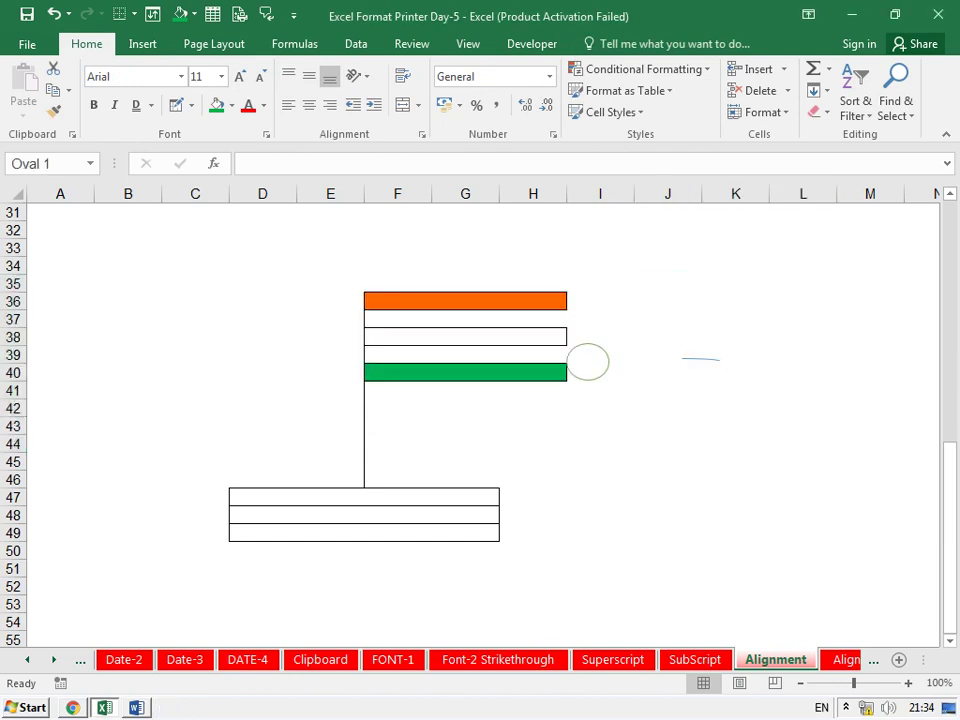
pyautogui.moveTo(587, 361); pyautogui.dragTo(470, 335)
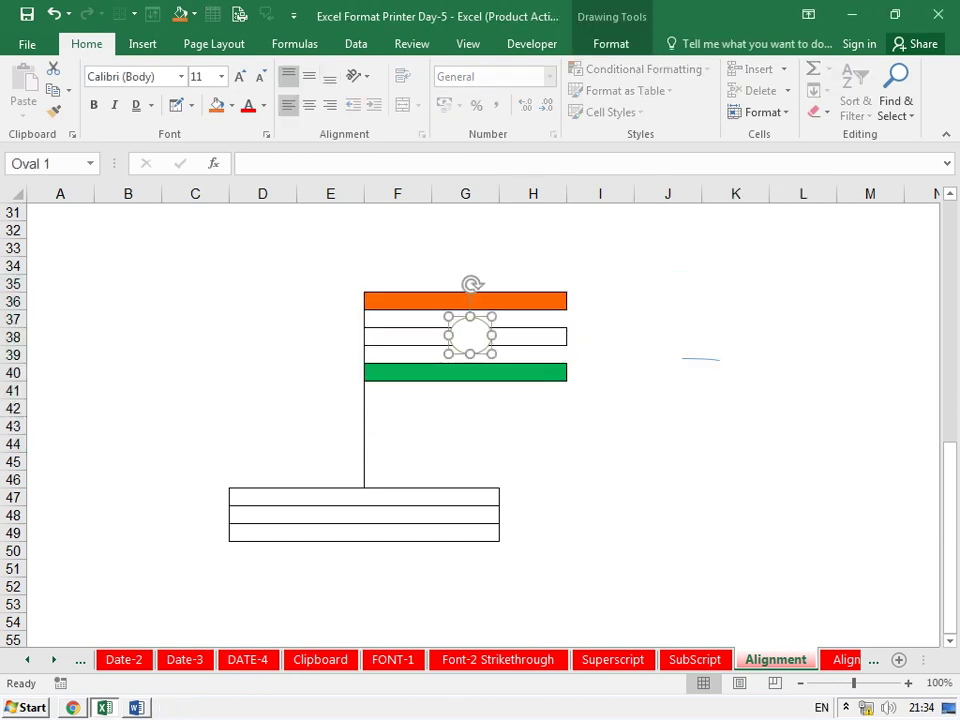
pyautogui.click(127, 229)
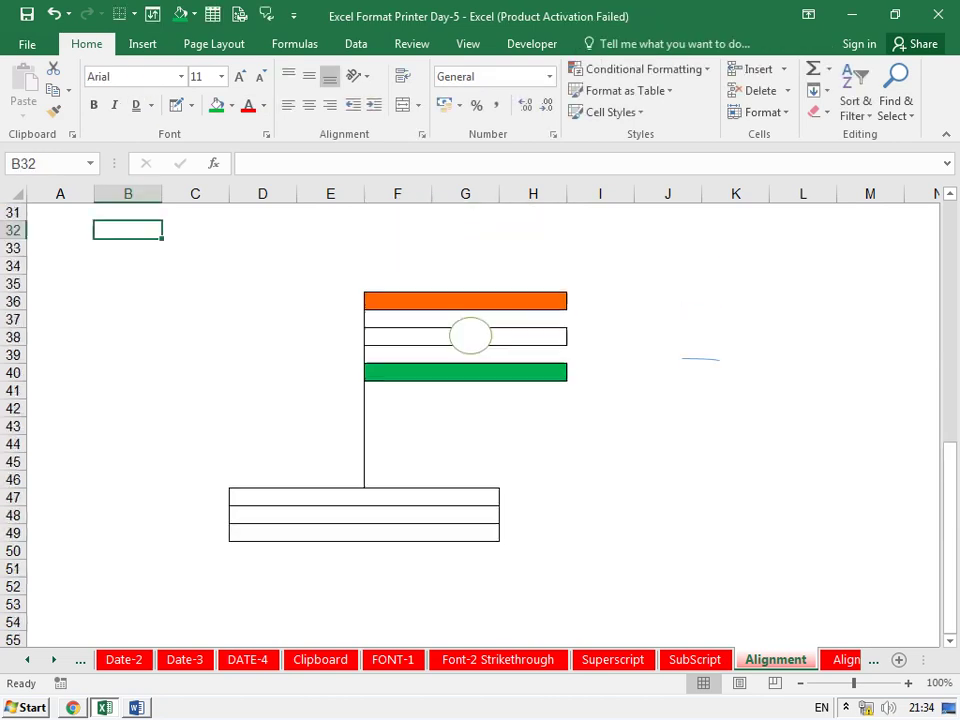
# Draw a border grid over C80:D82 below the flag, then go to the Alignment-Wrap Text sheet.
pyautogui.scroll(-1, 700, 360)
pyautogui.scroll(-3, 700, 360)
pyautogui.scroll(-2, 700, 360)
pyautogui.scroll(-3, 712, 374)
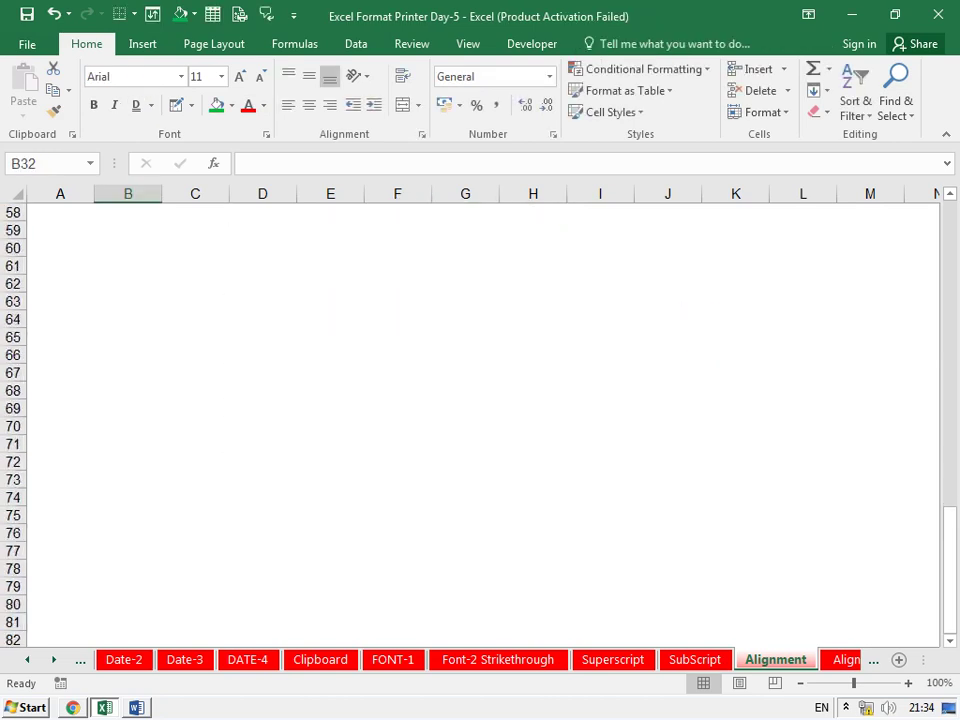
pyautogui.click(191, 105)
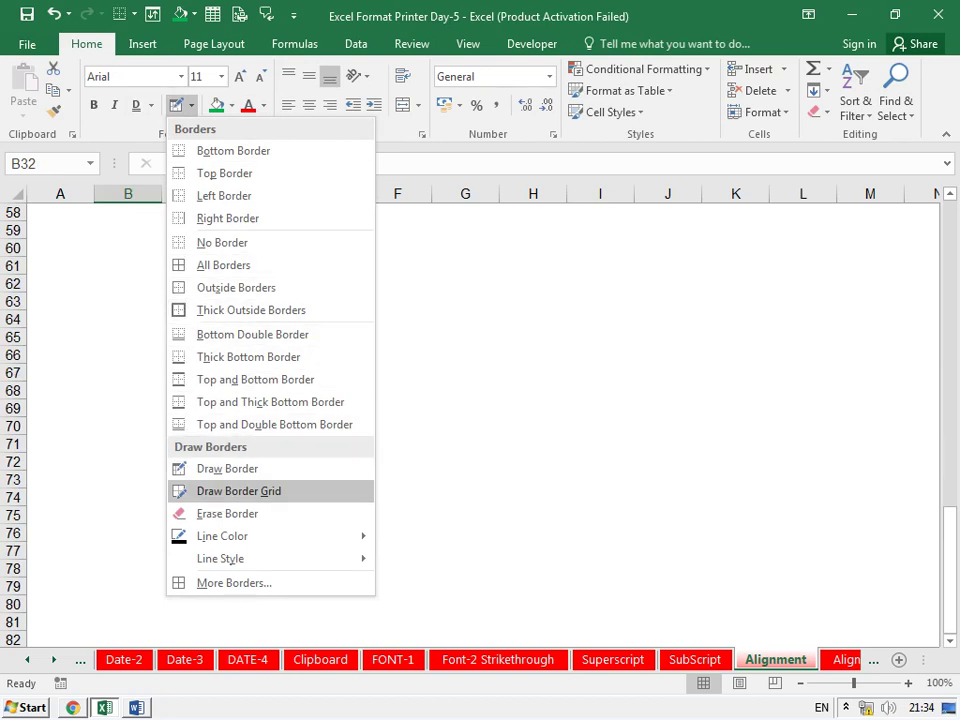
pyautogui.click(239, 491)
pyautogui.scroll(-4, 480, 420)
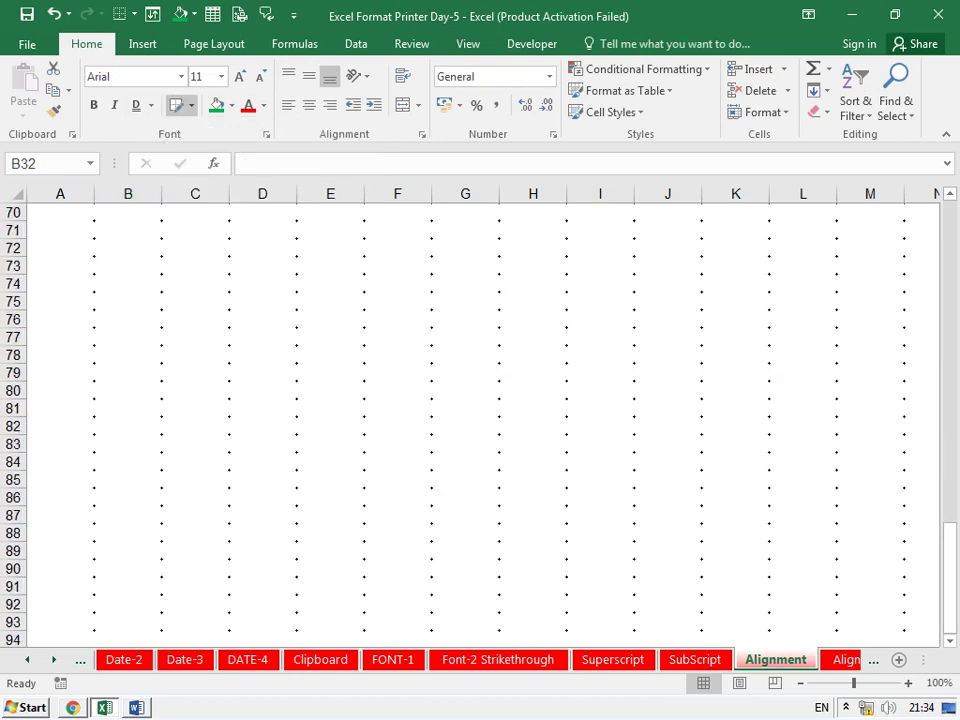
pyautogui.moveTo(164, 383)
pyautogui.mouseDown()
pyautogui.moveTo(294, 431)
pyautogui.moveTo(429, 450)
pyautogui.mouseUp()
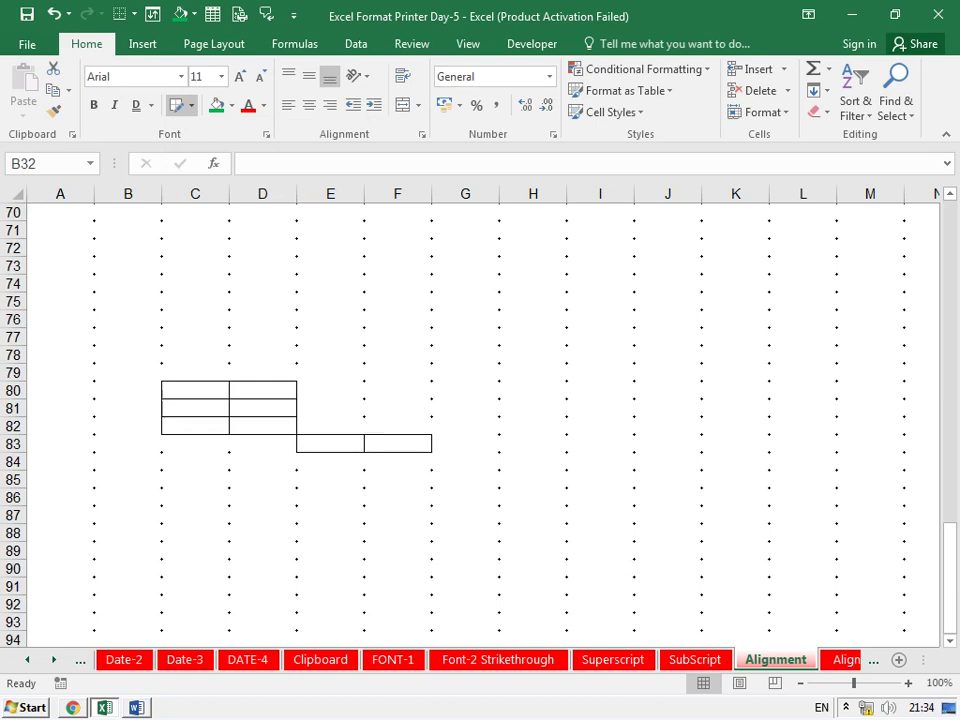
pyautogui.hotkey('ctrl', 'pagedown')
# Draw black border grids over F4:I6 and D11:K19.
pyautogui.moveTo(195, 265); pyautogui.dragTo(262, 265)
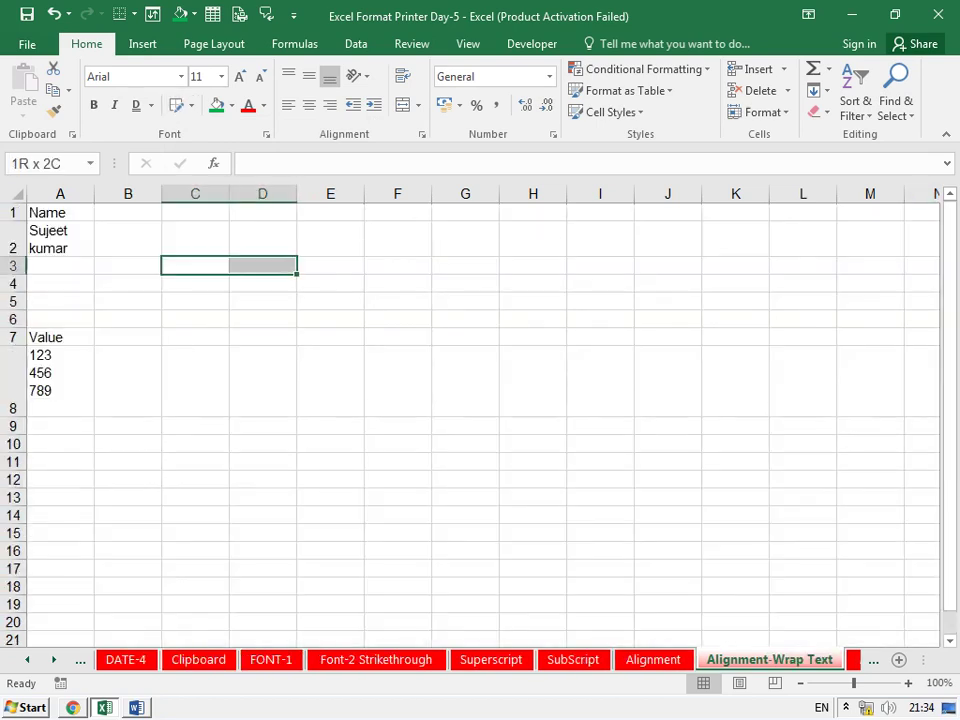
pyautogui.click(191, 105)
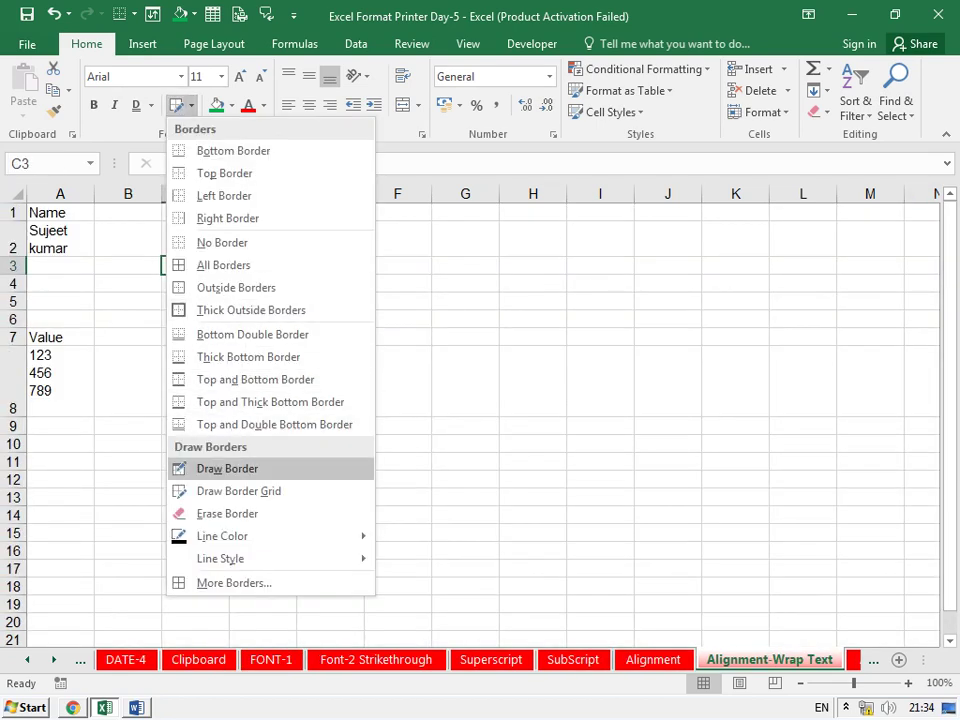
pyautogui.click(227, 468)
pyautogui.moveTo(364, 275)
pyautogui.mouseDown()
pyautogui.moveTo(431, 326)
pyautogui.moveTo(634, 326)
pyautogui.mouseUp()
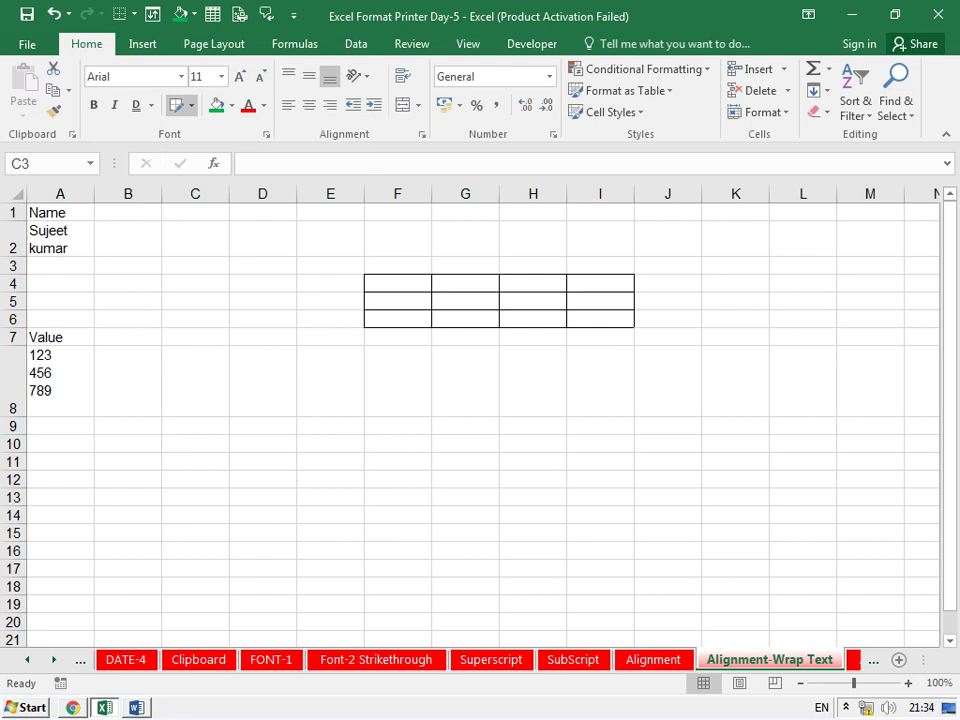
pyautogui.scroll(-1, 470, 420)
pyautogui.moveTo(230, 382)
pyautogui.mouseDown()
pyautogui.moveTo(499, 506)
pyautogui.moveTo(566, 506)
pyautogui.moveTo(769, 541)
pyautogui.mouseUp()
# Switch the border line colour to light blue and grid D26:K31.
pyautogui.scroll(-1, 300, 400)
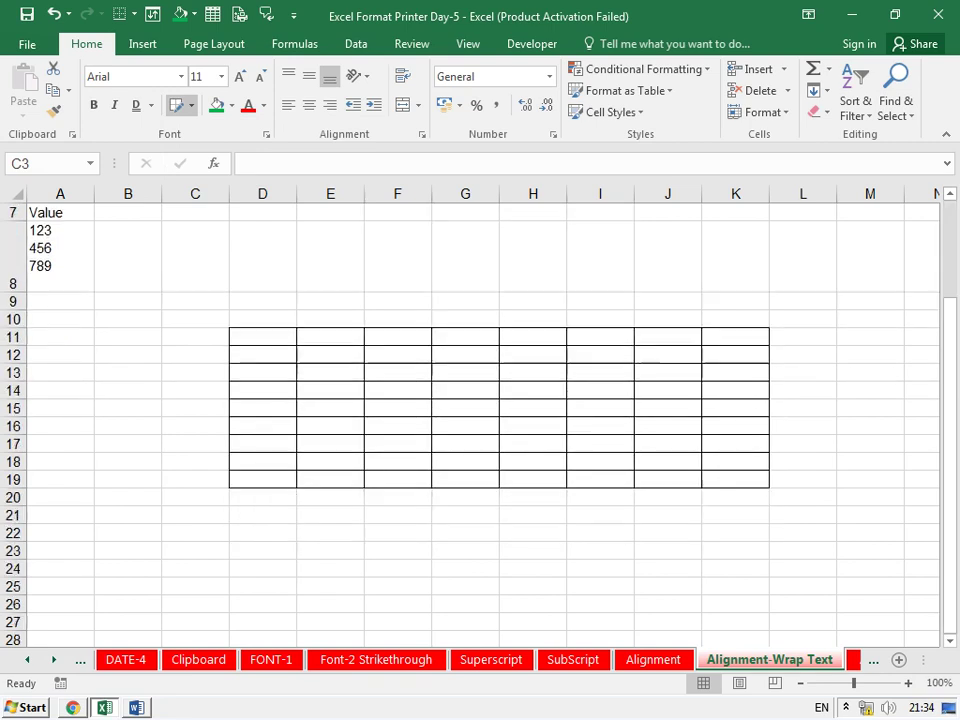
pyautogui.scroll(-3, 300, 400)
pyautogui.click(191, 105)
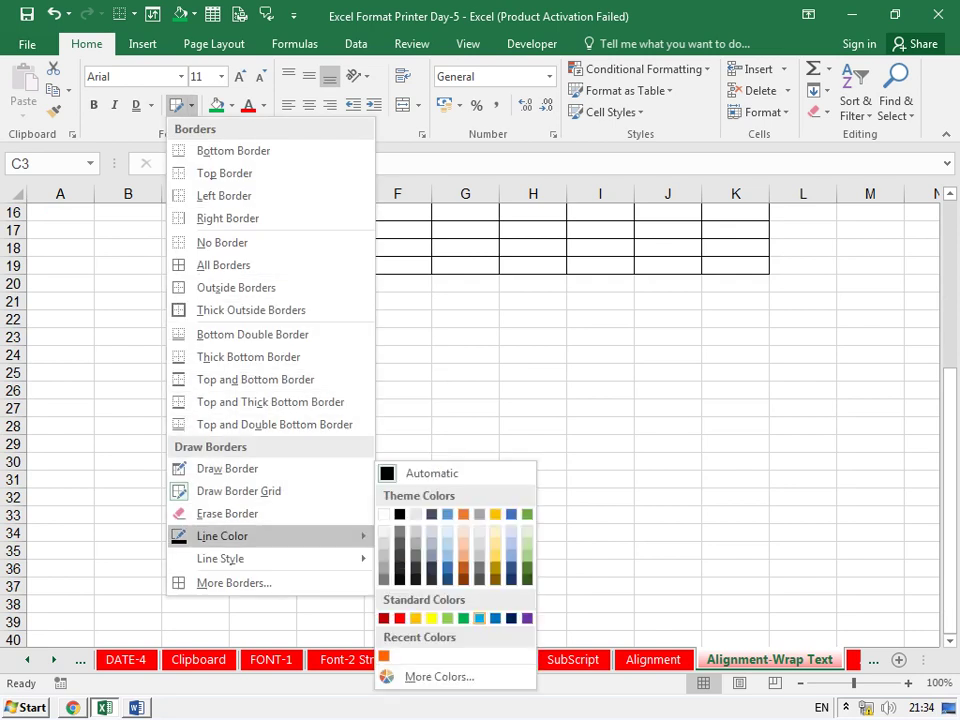
pyautogui.click(479, 618)
pyautogui.moveTo(230, 382)
pyautogui.mouseDown()
pyautogui.moveTo(566, 487)
pyautogui.moveTo(769, 487)
pyautogui.mouseUp()
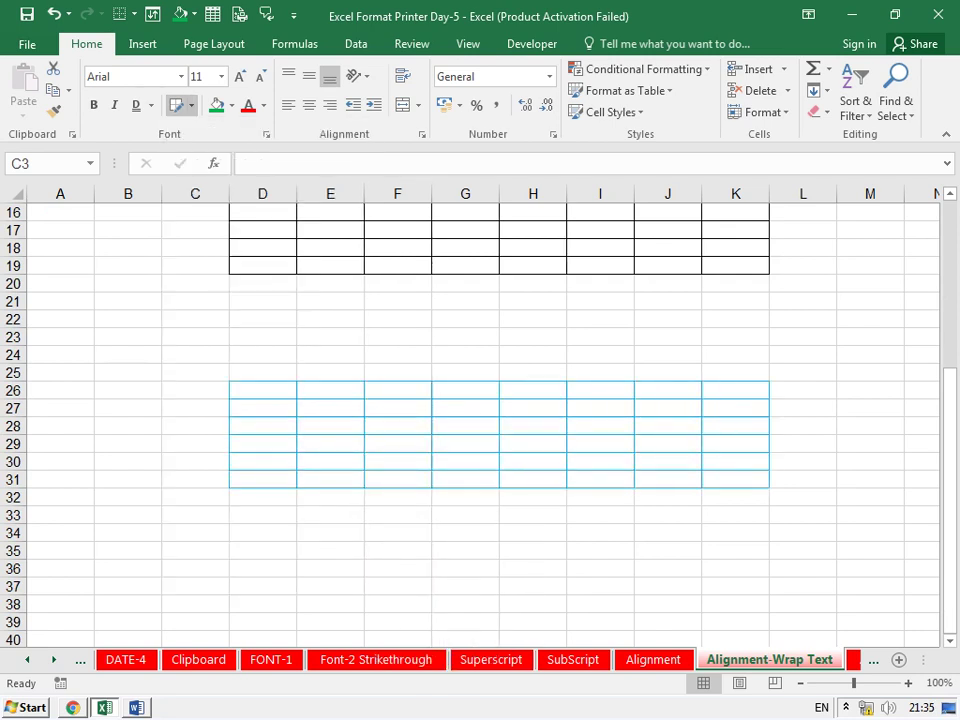
# Switch the line colour to red and draw grids over D35:K43 and D46:K54.
pyautogui.scroll(-4, 769, 400)
pyautogui.click(191, 105)
pyautogui.moveTo(222, 536)
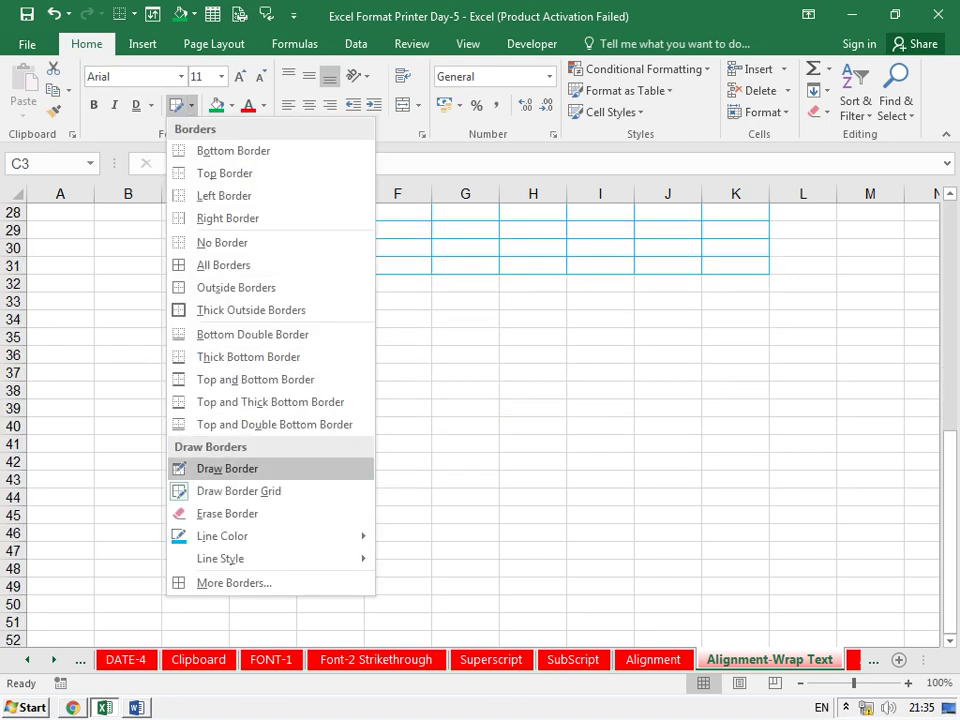
pyautogui.click(399, 618)
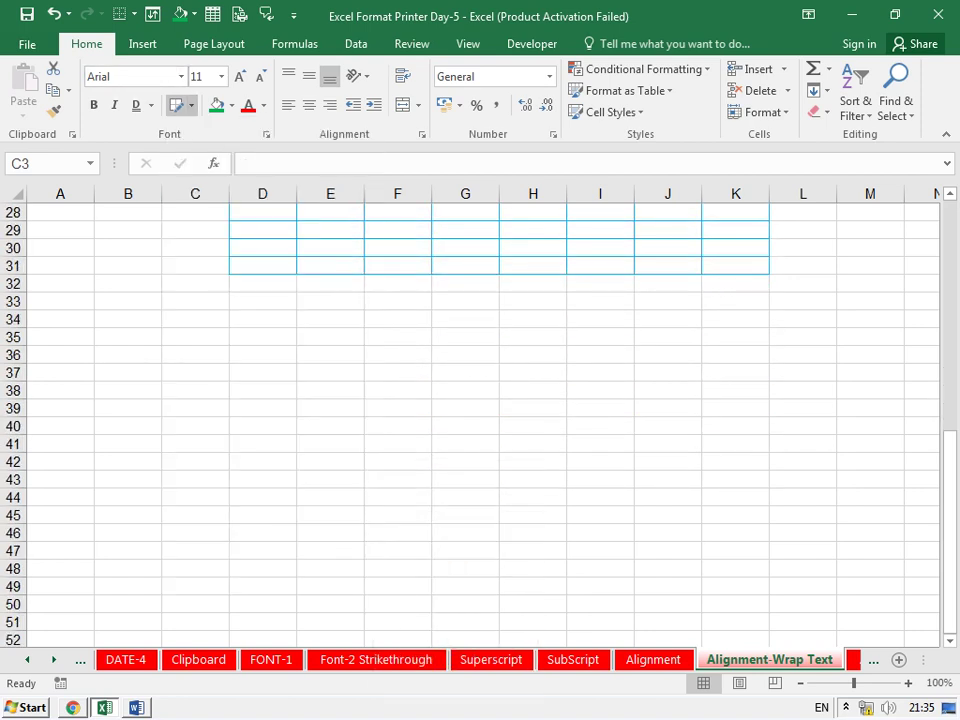
pyautogui.moveTo(230, 328)
pyautogui.mouseDown()
pyautogui.moveTo(296, 362)
pyautogui.moveTo(769, 487)
pyautogui.mouseUp()
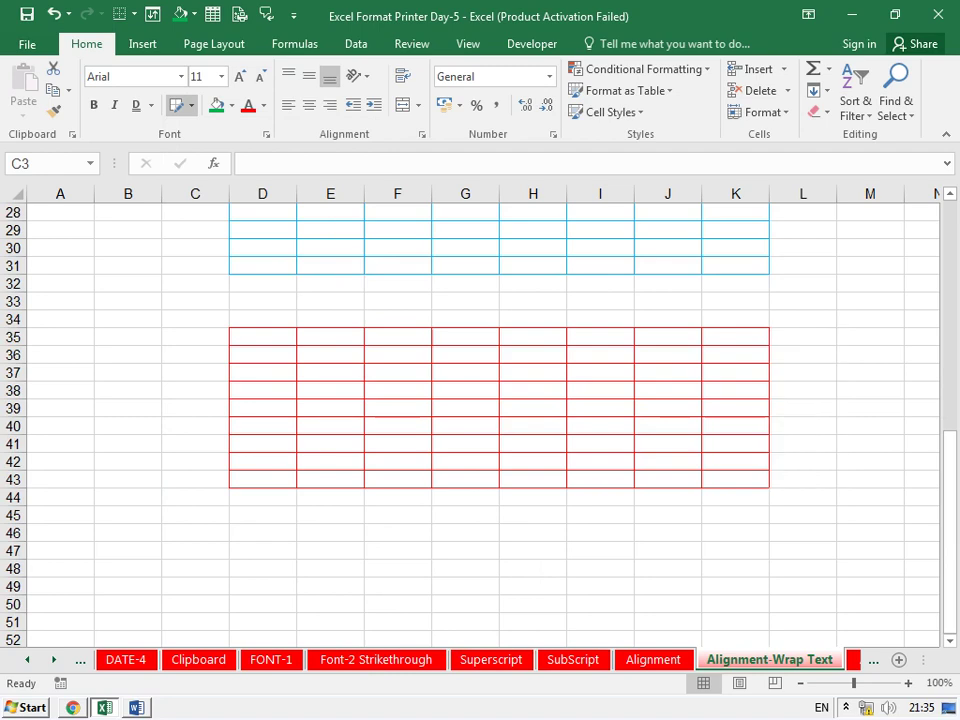
pyautogui.scroll(-5, 480, 420)
pyautogui.moveTo(230, 258)
pyautogui.mouseDown()
pyautogui.moveTo(700, 415)
pyautogui.moveTo(768, 415)
pyautogui.mouseUp()
# Erase the red border grids over D46:K54 and D35:K43.
pyautogui.click(191, 105)
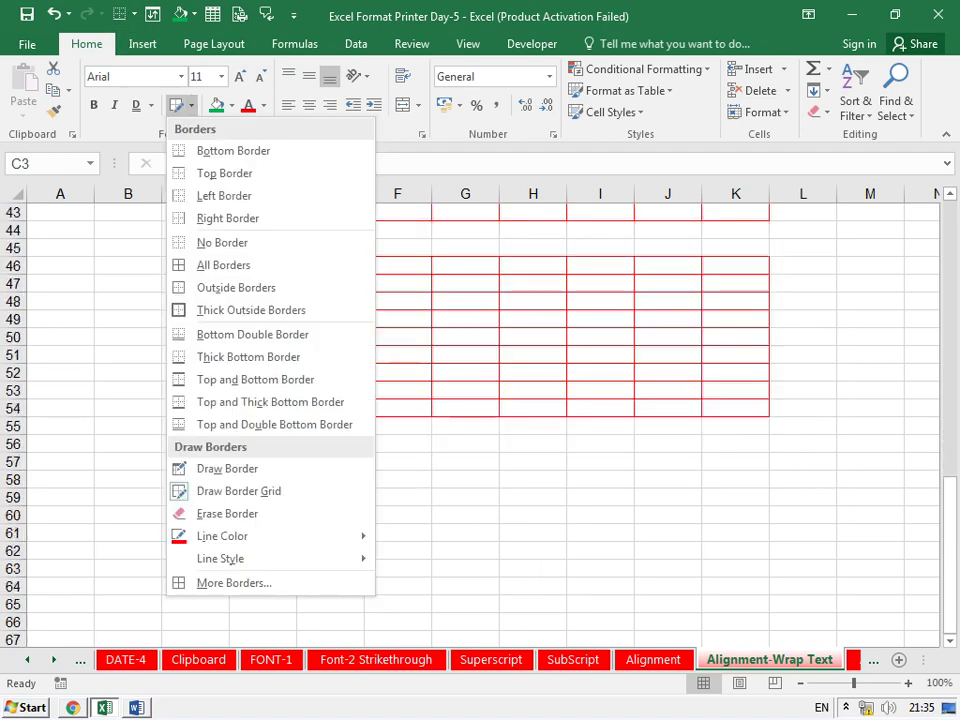
pyautogui.click(215, 514)
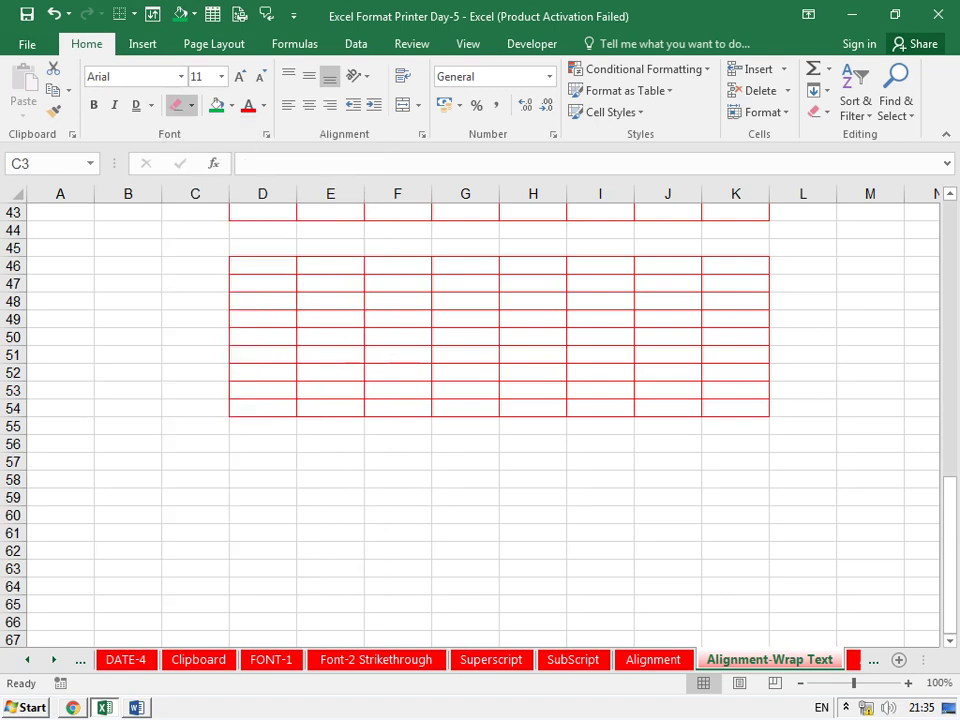
pyautogui.moveTo(170, 225); pyautogui.dragTo(800, 428)
pyautogui.scroll(3, 480, 420)
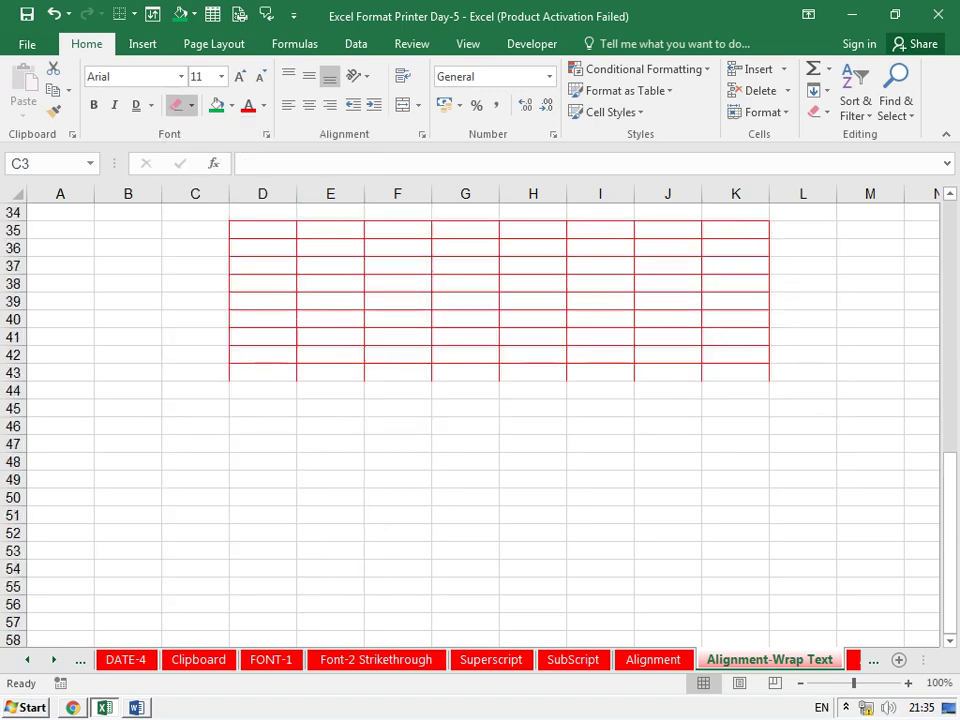
pyautogui.moveTo(215, 215); pyautogui.dragTo(780, 385)
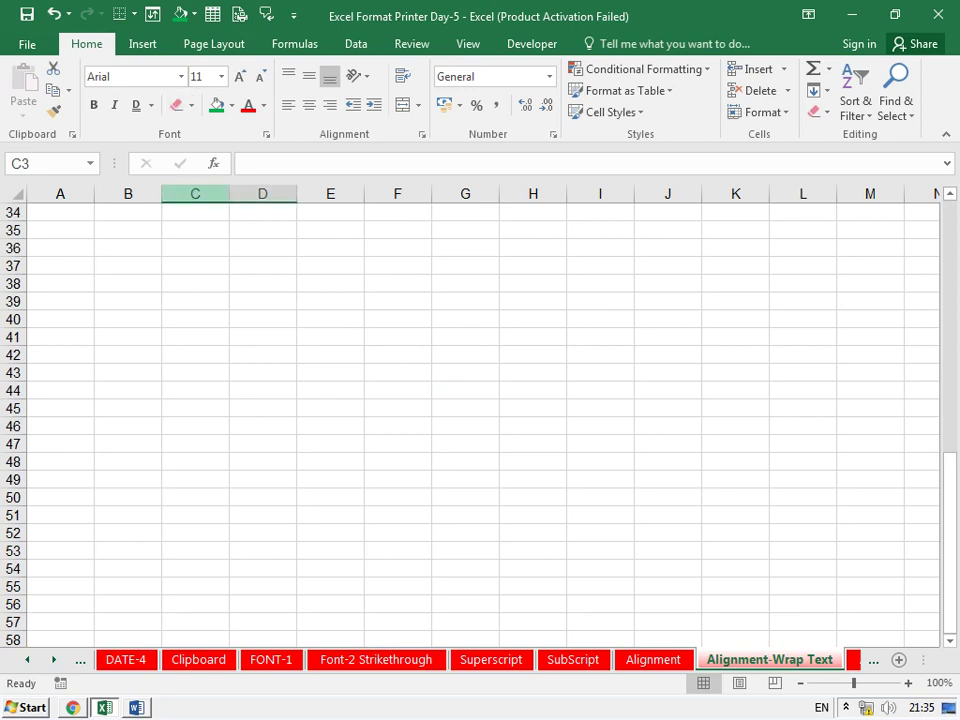
pyautogui.click(231, 105)
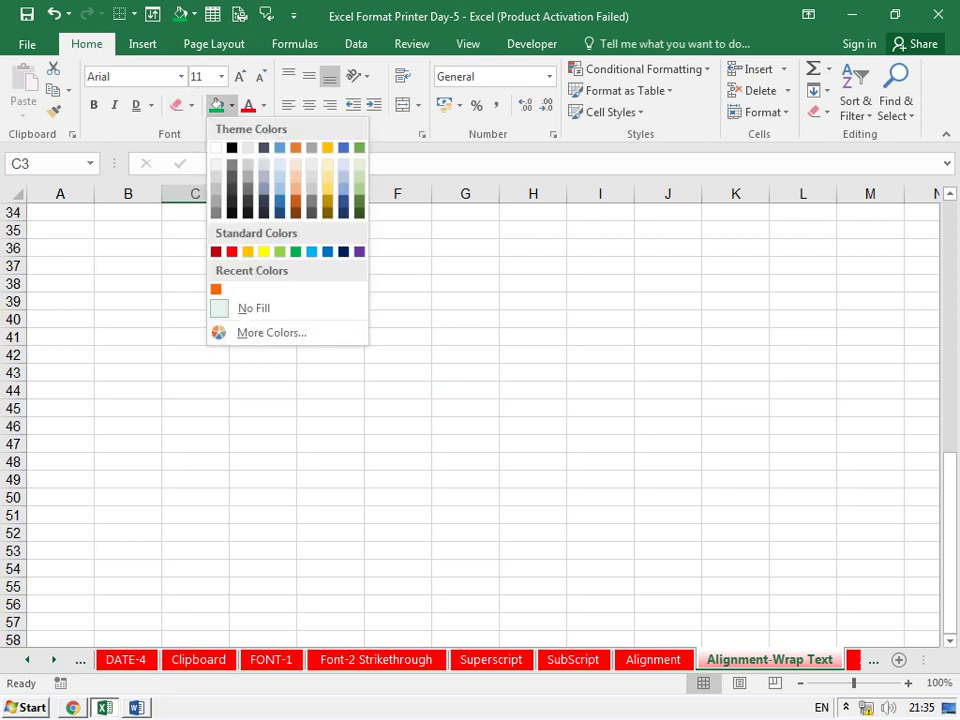
pyautogui.click(186, 105)
pyautogui.moveTo(234, 582)
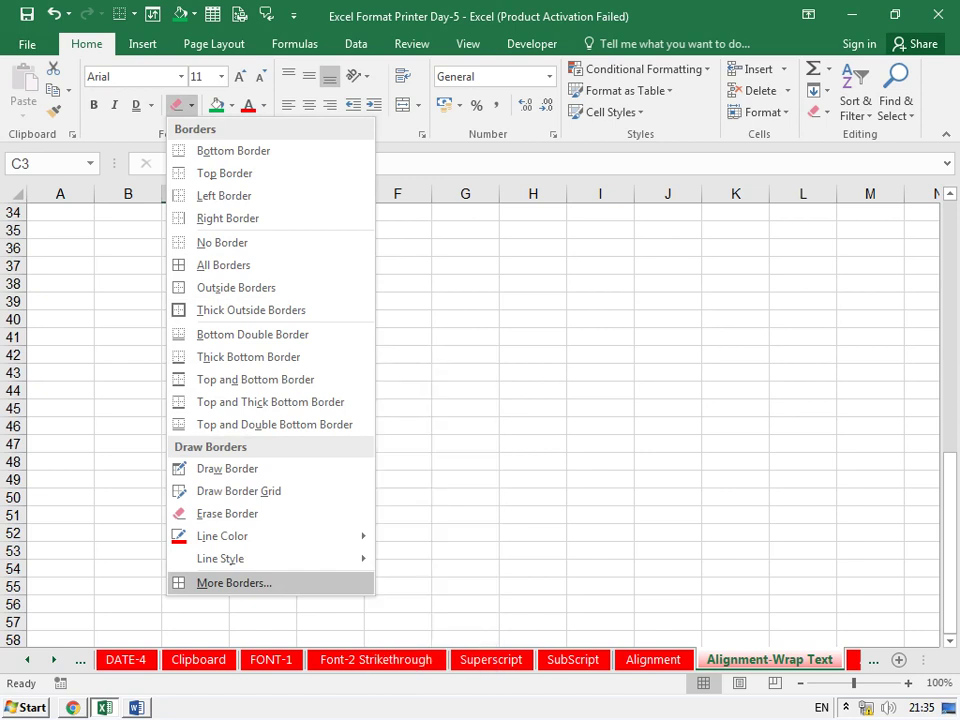
pyautogui.press('Escape')
pyautogui.click(231, 105)
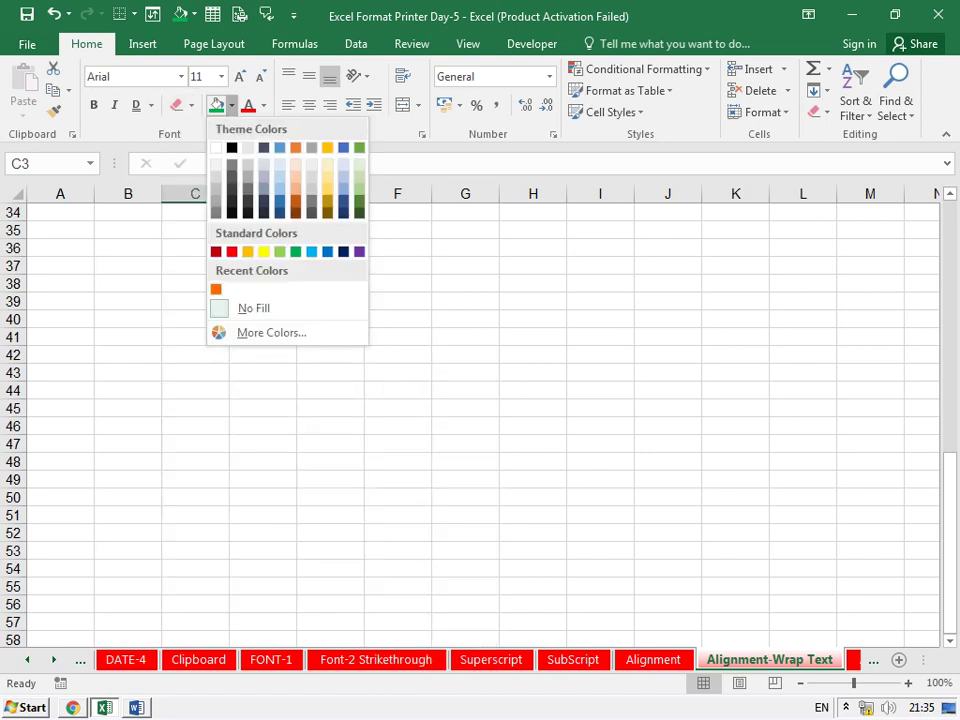
pyautogui.press('Escape')
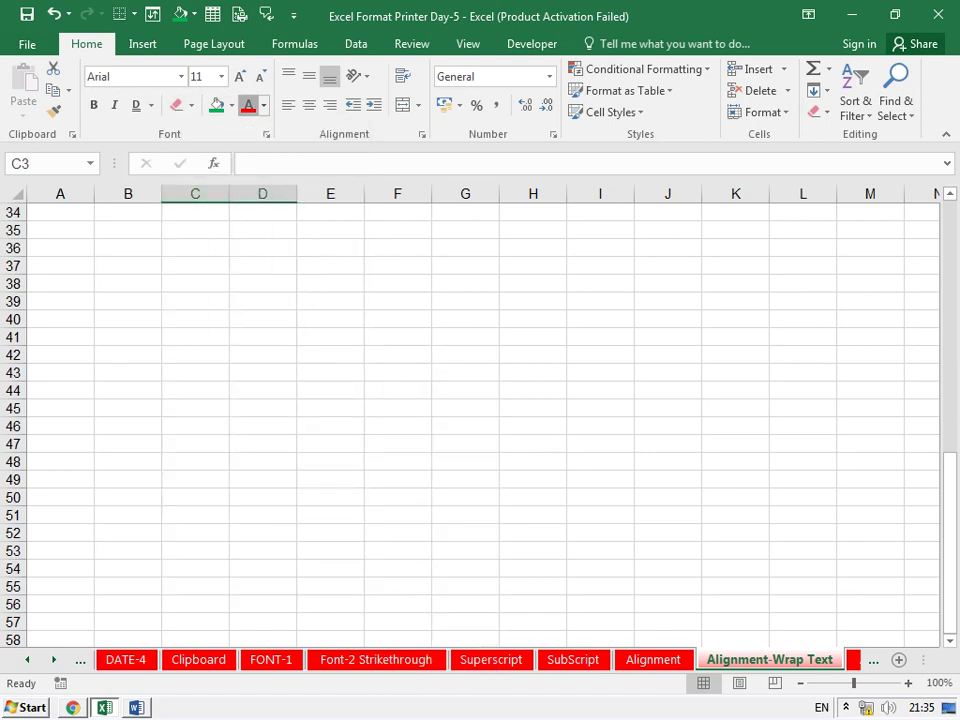
pyautogui.scroll(11, 480, 420)
# Switch to the Alignment-Merge & Center sheet and open the full fill colour picker.
pyautogui.hotkey('ctrl', 'pagedown')
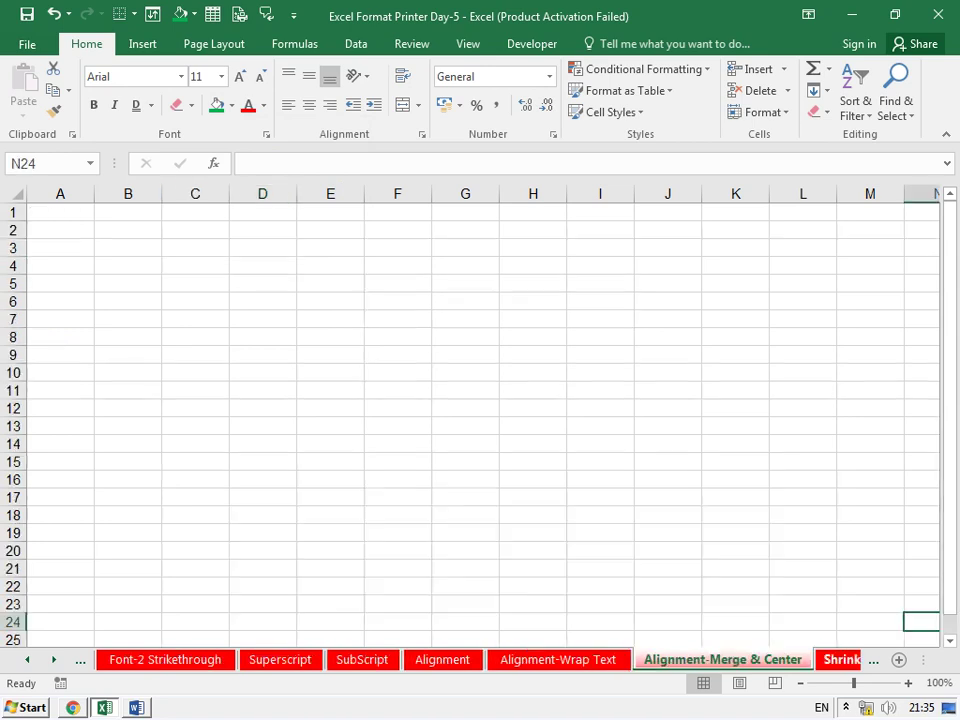
pyautogui.click(231, 105)
pyautogui.press('Up')
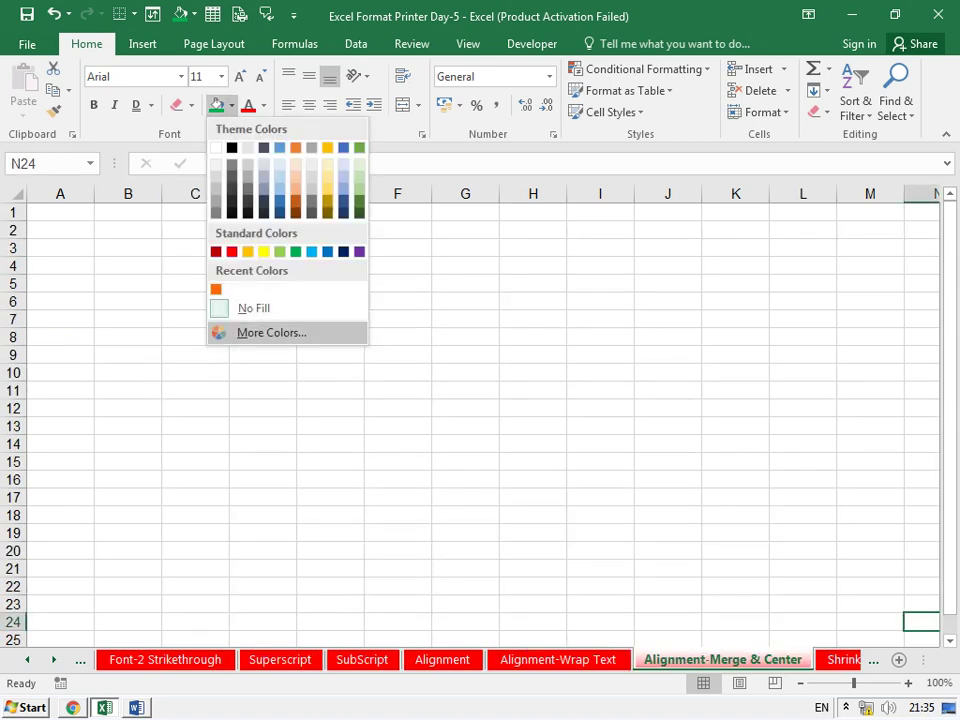
pyautogui.press('Up')
pyautogui.press('Escape')
pyautogui.press('Down')
pyautogui.press('Up')
pyautogui.press('Return')
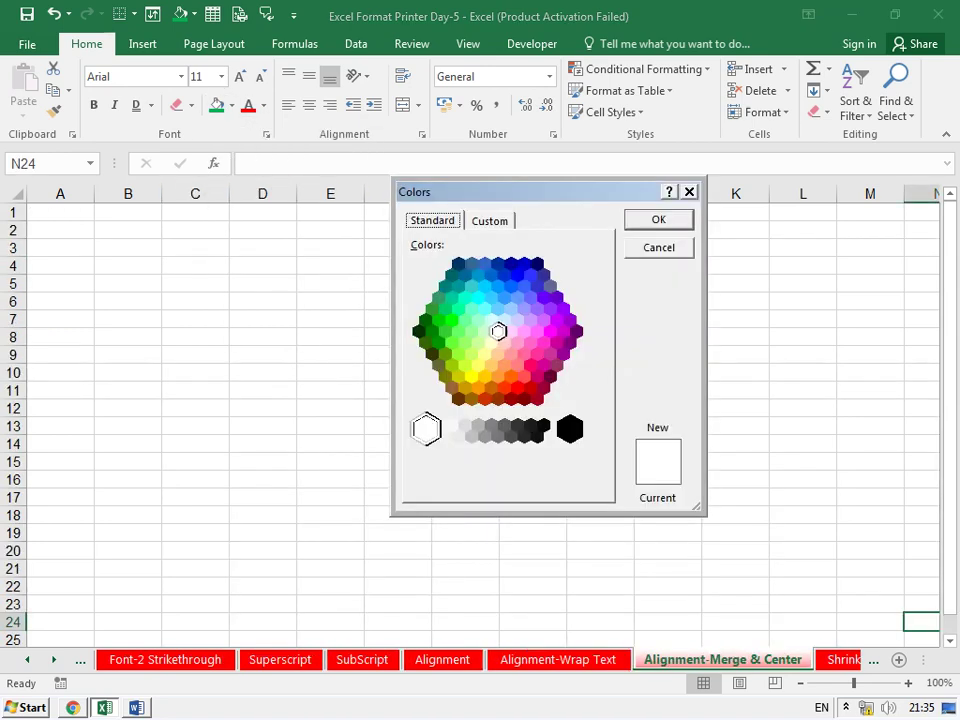
# In Custom colours keep RGB, darken to black, and try Red 519, which is rejected.
pyautogui.press('Right')
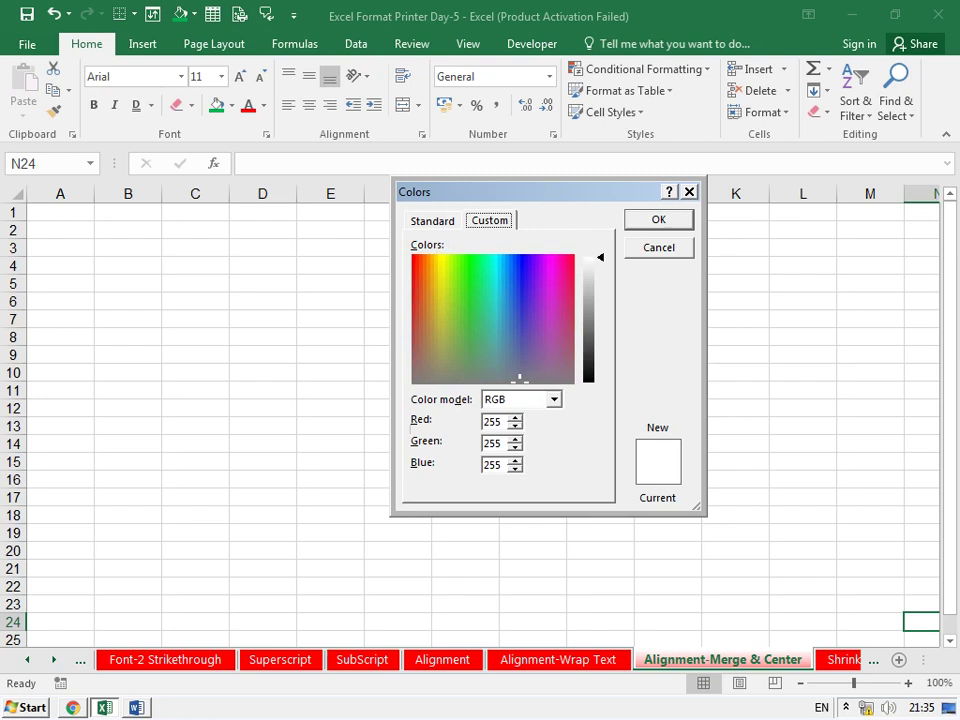
pyautogui.click(553, 399)
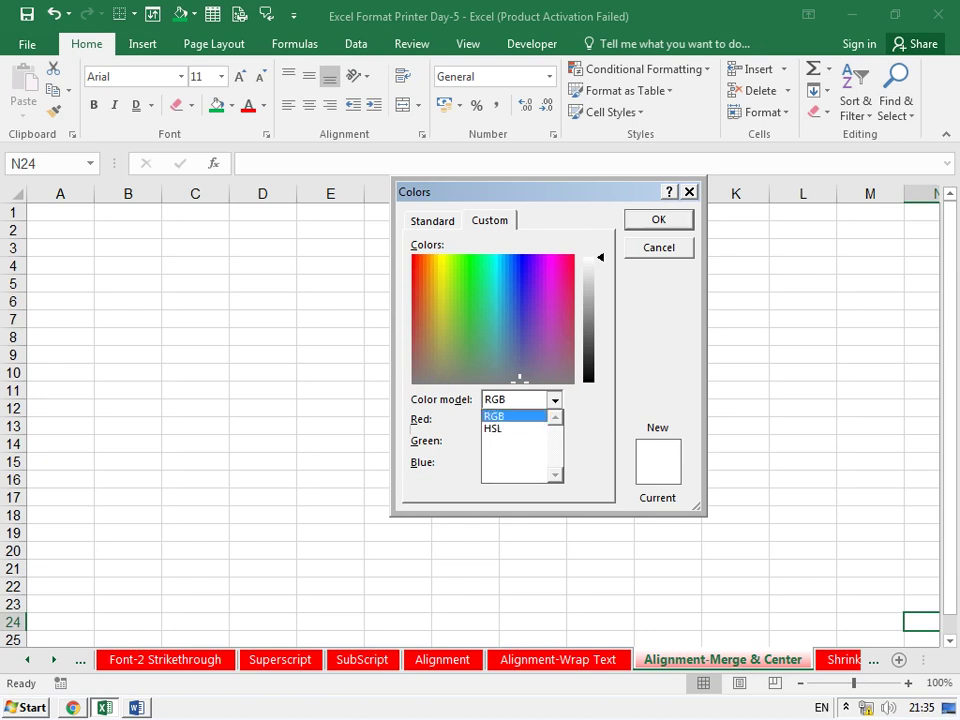
pyautogui.click(514, 416)
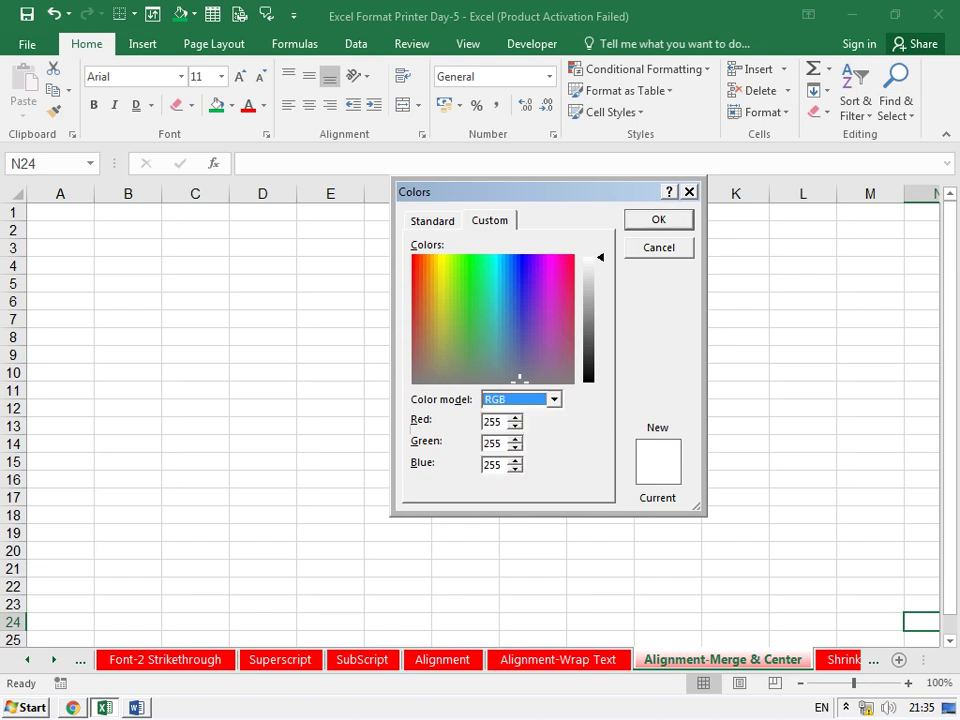
pyautogui.moveTo(600, 257)
pyautogui.mouseDown()
pyautogui.moveTo(600, 381)
pyautogui.moveTo(600, 257)
pyautogui.mouseUp()
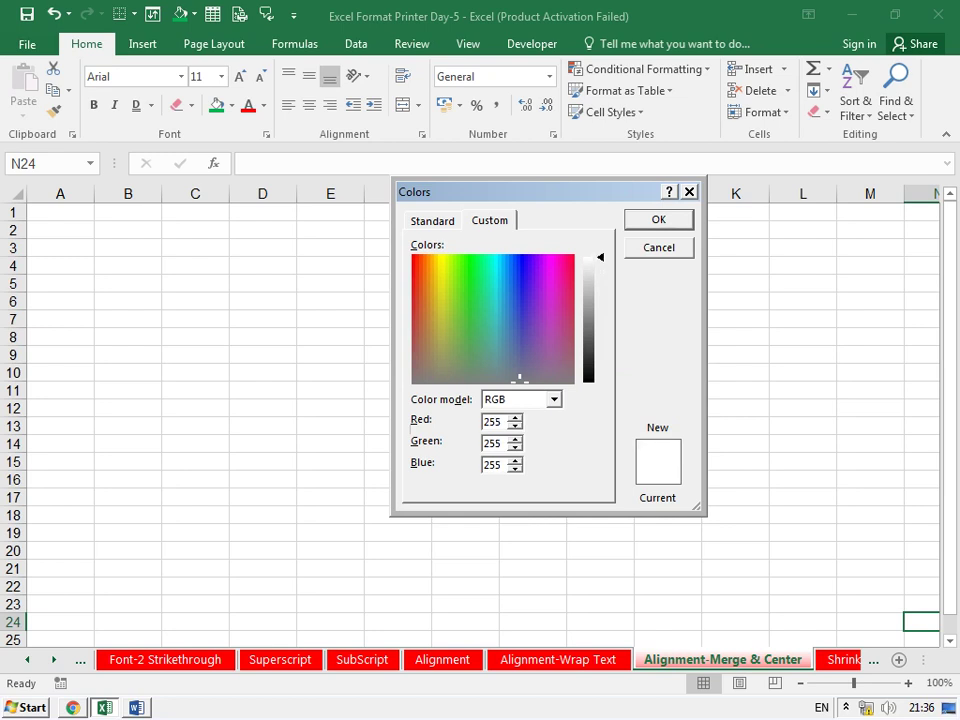
pyautogui.doubleClick(494, 421)
pyautogui.write('519')
pyautogui.press('Return')
# Browse standard colours from blue to pale blue to dark navy, then cancel without applying.
pyautogui.hotkey('ctrl', 'Tab')
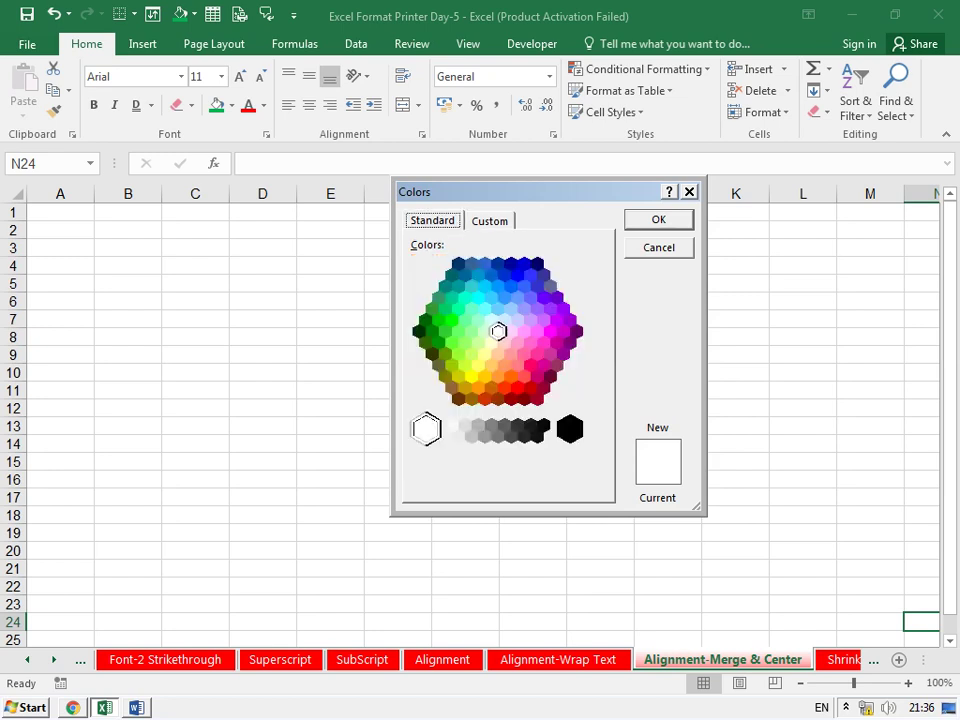
pyautogui.press('Tab')
pyautogui.press('Up')
pyautogui.press('Up')
pyautogui.press('Up')
pyautogui.press('Up')
pyautogui.hotkey('ctrl', 'Tab')
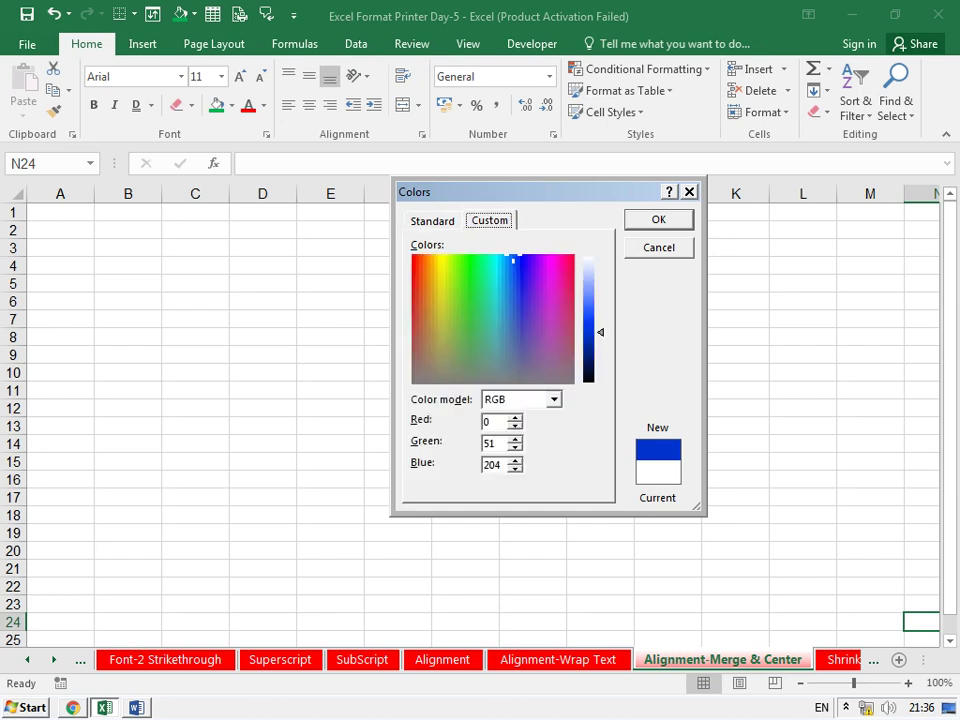
pyautogui.press('Tab')
pyautogui.press('Up')
pyautogui.press('Up')
pyautogui.press('Up')
pyautogui.press('Up')
pyautogui.press('Up')
pyautogui.press('Up')
pyautogui.press('Up')
pyautogui.press('Up')
pyautogui.press('Up')
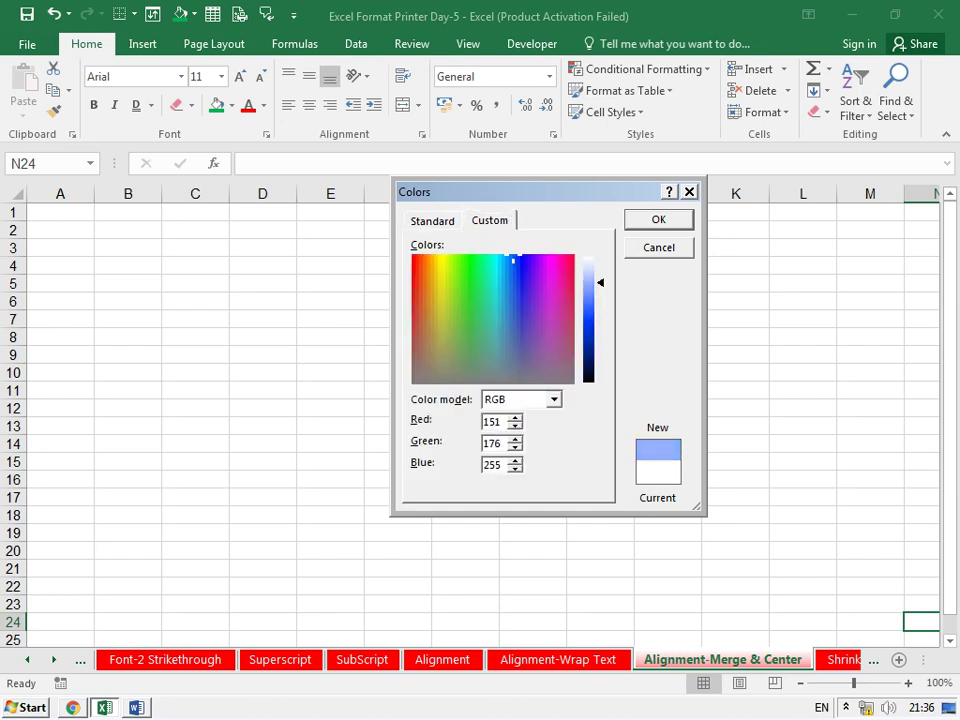
pyautogui.press('Up')
pyautogui.press('Up')
pyautogui.press('Up')
pyautogui.press('Down')
pyautogui.press('Down')
pyautogui.press('Down')
pyautogui.press('Down')
pyautogui.press('Down')
pyautogui.press('Down')
pyautogui.press('Down')
pyautogui.press('Down')
pyautogui.press('Down')
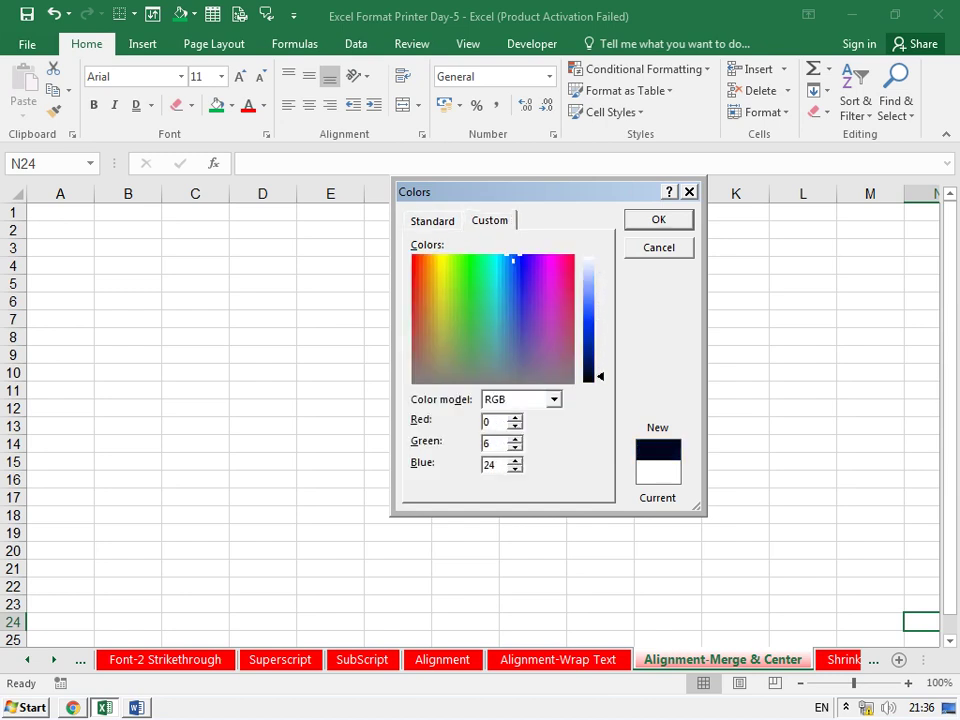
pyautogui.press('Down')
pyautogui.press('Down')
pyautogui.press('Up')
pyautogui.press('Up')
pyautogui.press('Up')
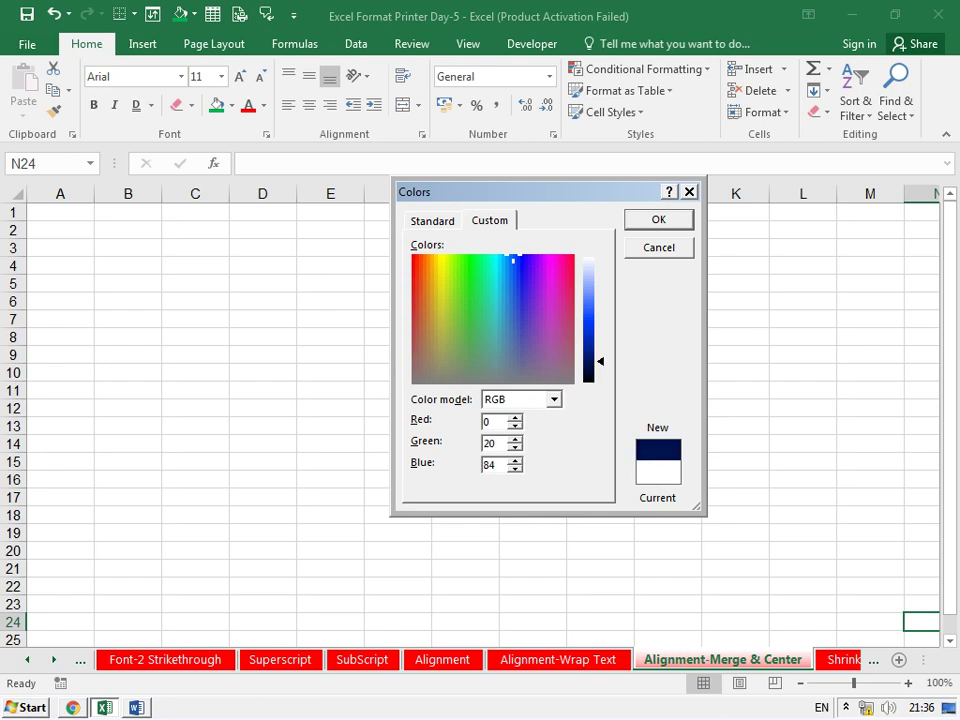
pyautogui.press('Escape')
pyautogui.click(667, 193)
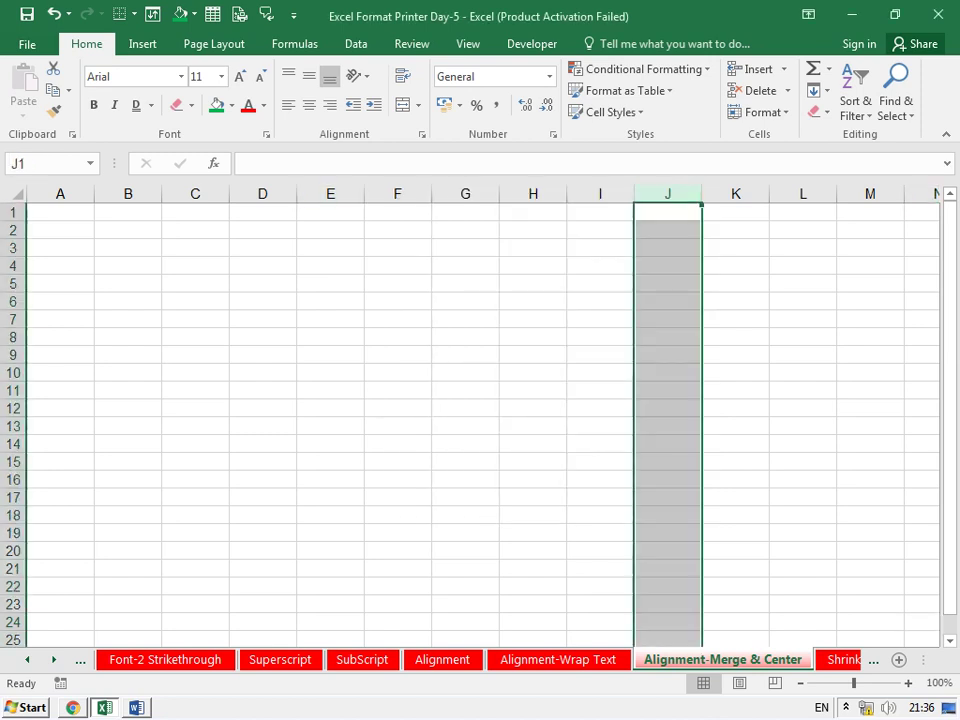
# Briefly check the font colour list, then select the block C5:I6.
pyautogui.click(263, 105)
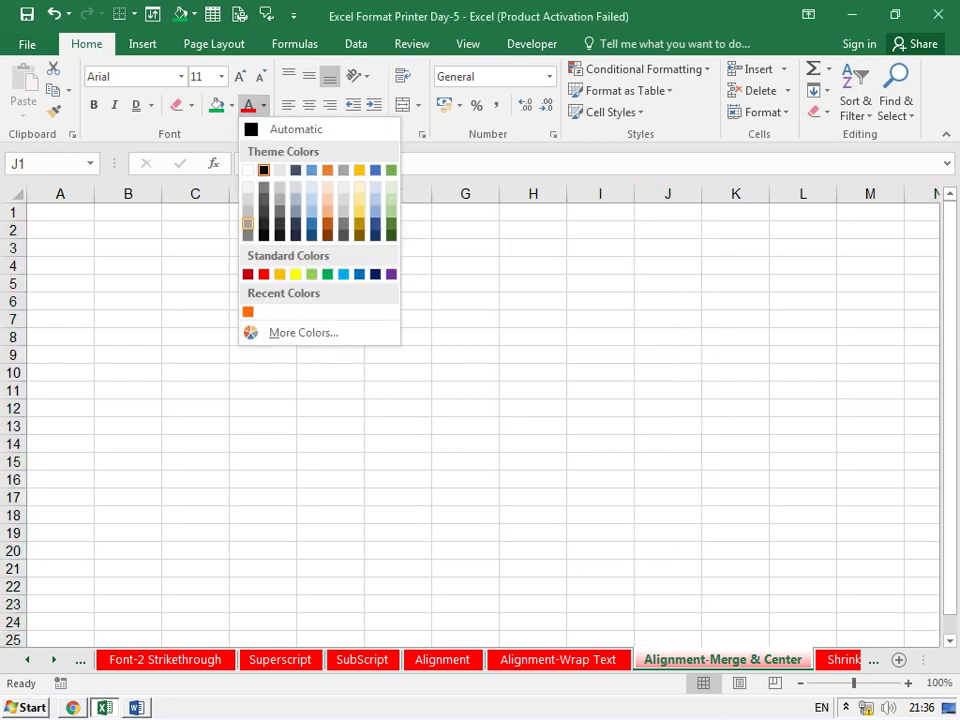
pyautogui.press('Escape')
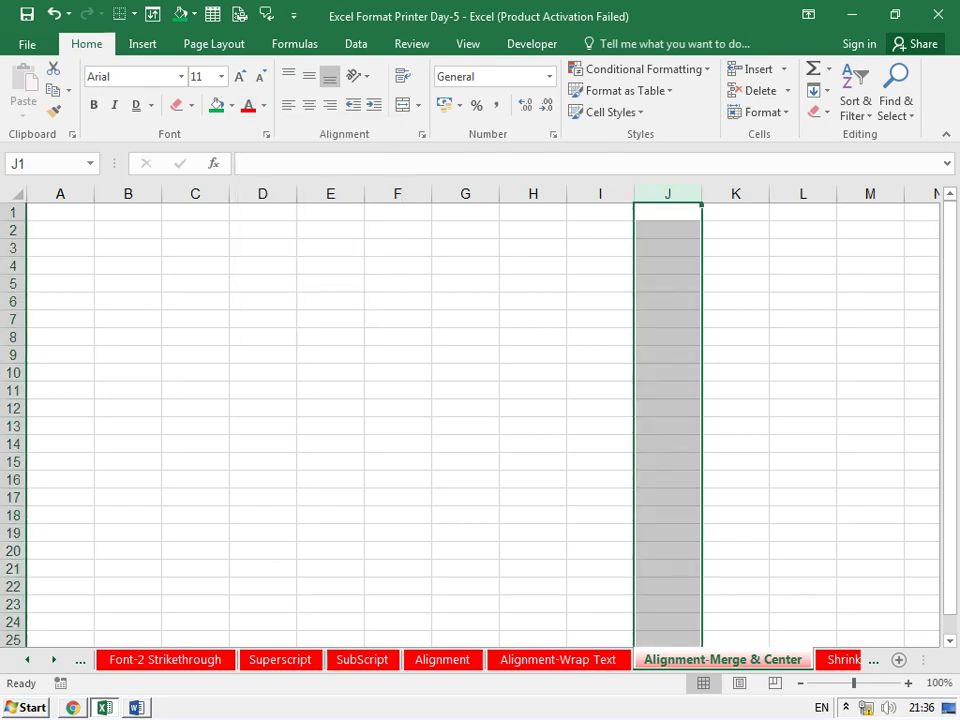
pyautogui.moveTo(195, 283)
pyautogui.mouseDown()
pyautogui.moveTo(532, 248)
pyautogui.moveTo(330, 283)
pyautogui.moveTo(532, 283)
pyautogui.moveTo(600, 318)
pyautogui.moveTo(600, 301)
pyautogui.mouseUp()
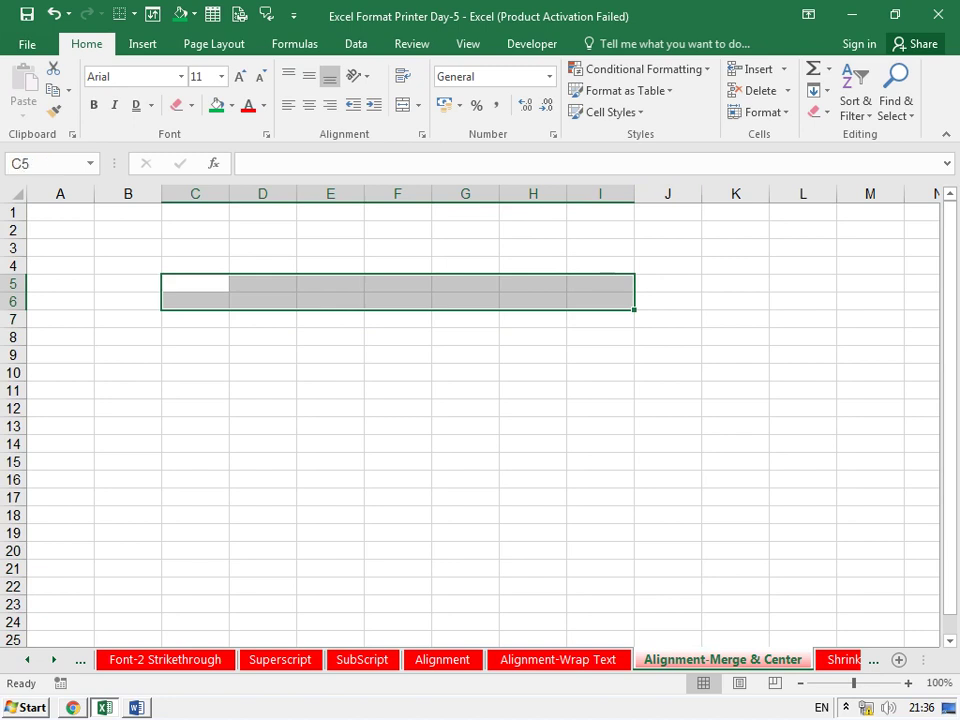
# Merge and centre C5:I6, enter 'A', and reselect the merged cell.
pyautogui.click(403, 105)
pyautogui.write('A')
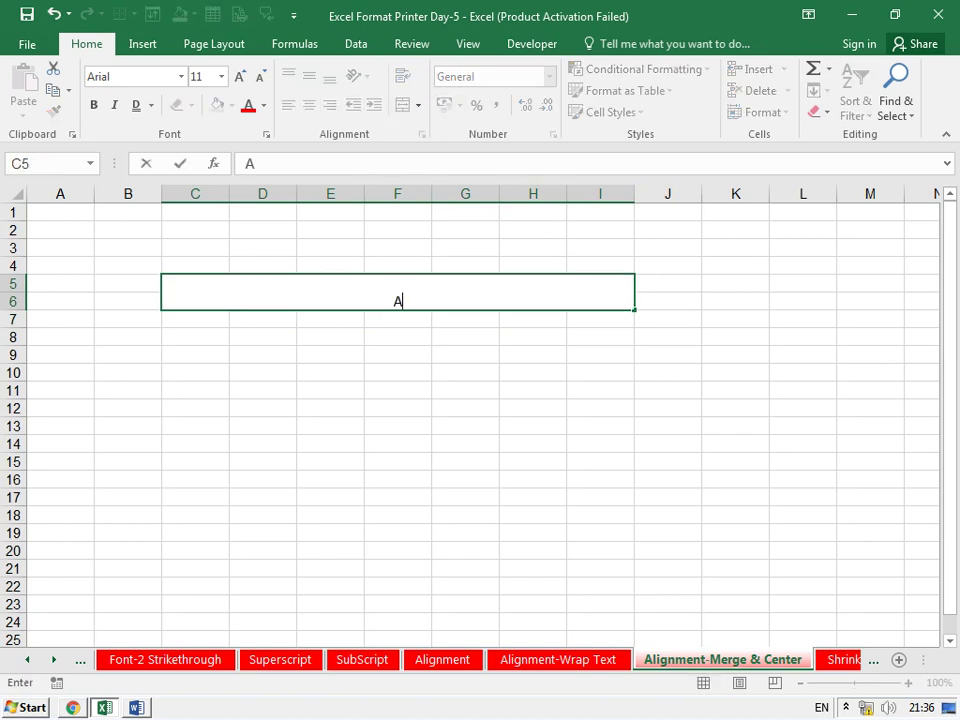
pyautogui.press('Return')
pyautogui.click(397, 292)
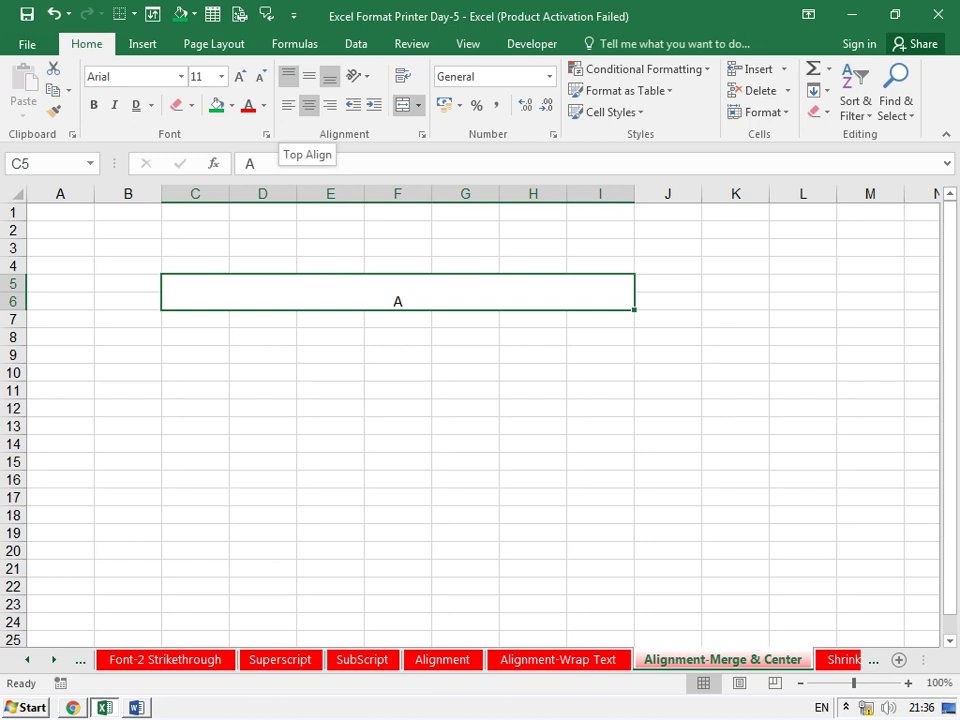
# Try top, middle, bottom, left, center and right alignment, ending centred and middle-aligned.
pyautogui.click(288, 76)
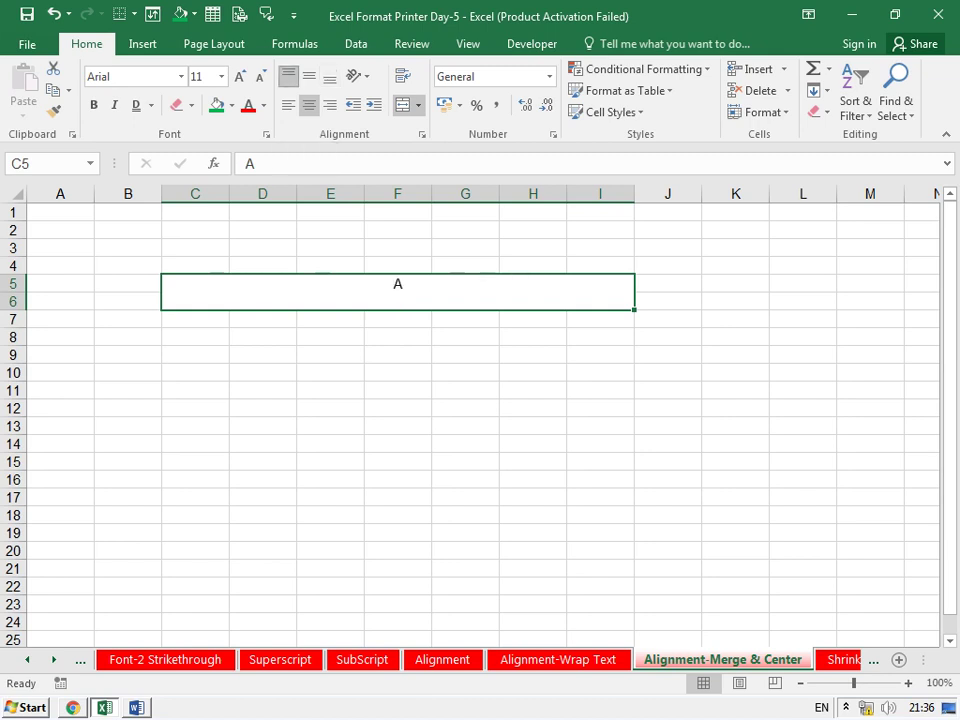
pyautogui.click(309, 76)
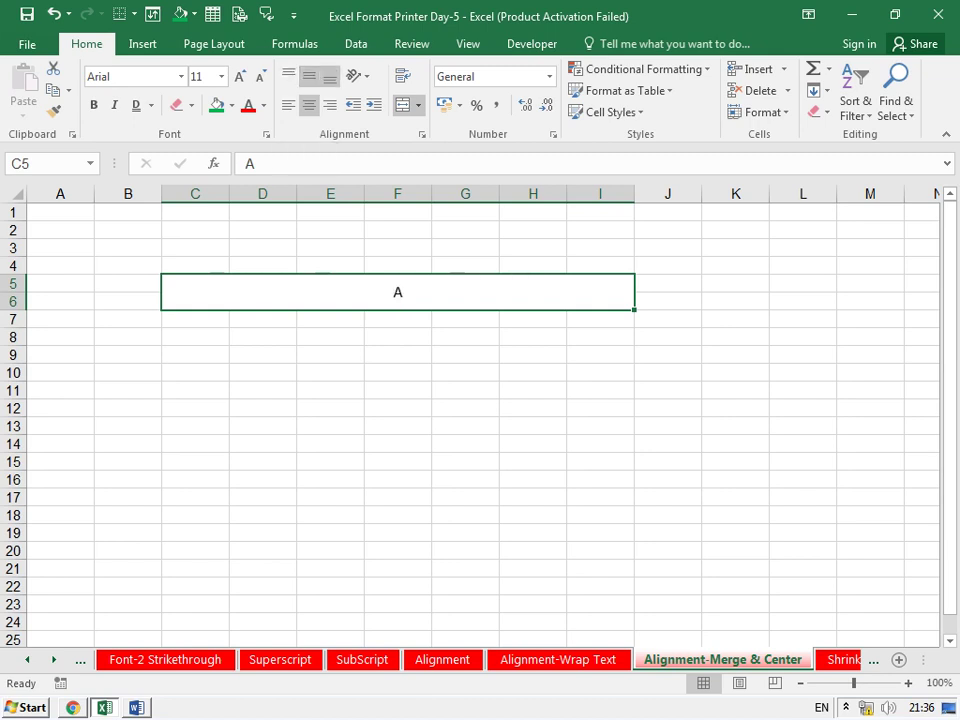
pyautogui.click(330, 76)
pyautogui.click(288, 105)
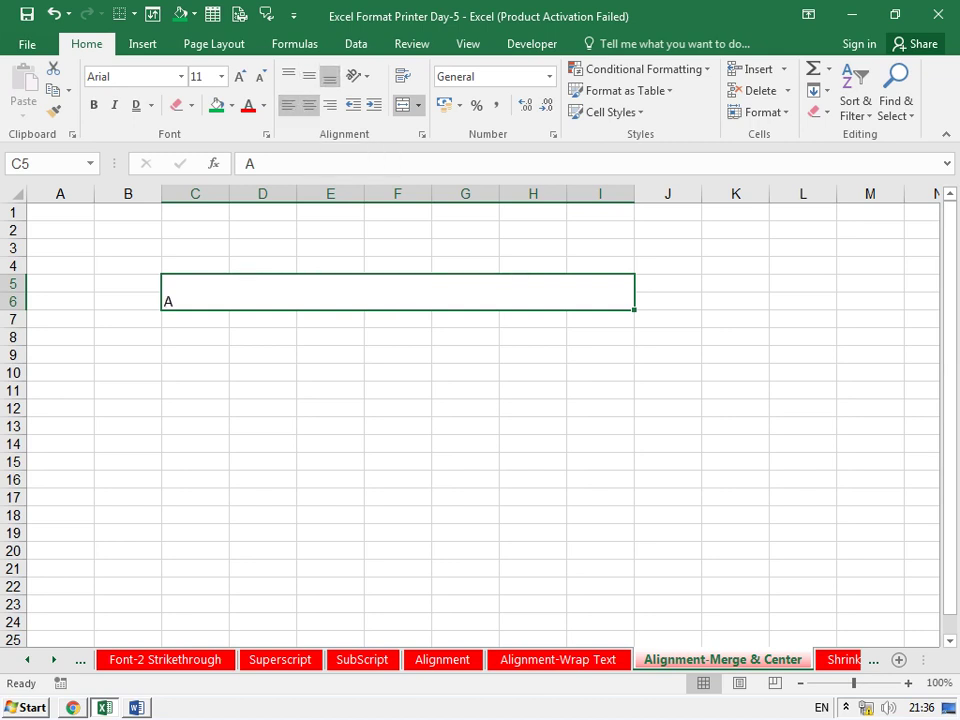
pyautogui.click(309, 105)
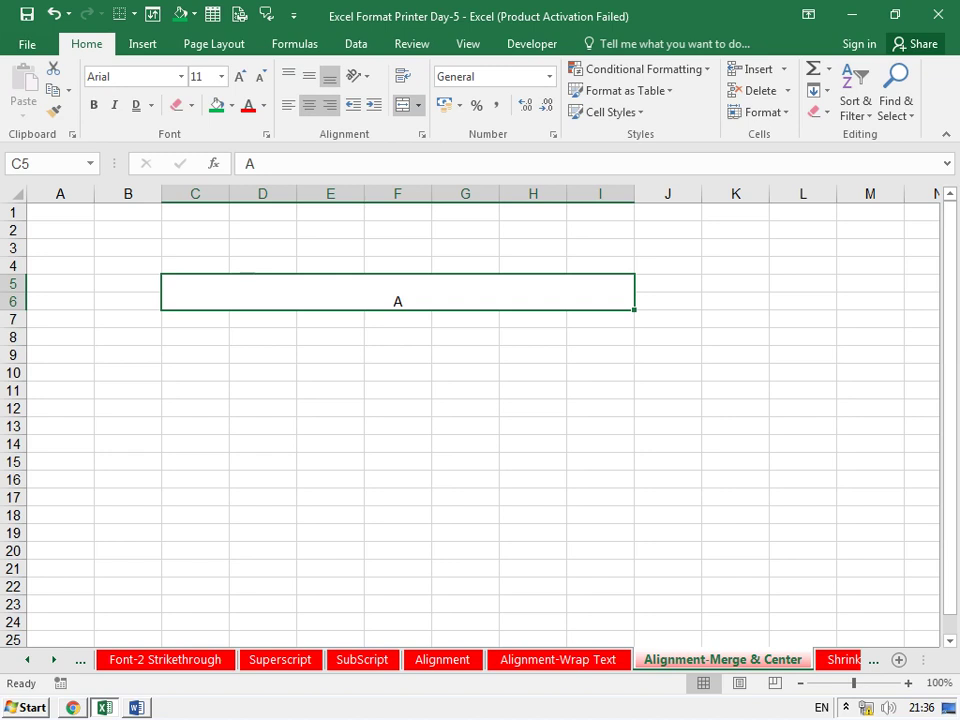
pyautogui.click(330, 105)
pyautogui.click(309, 105)
pyautogui.click(309, 76)
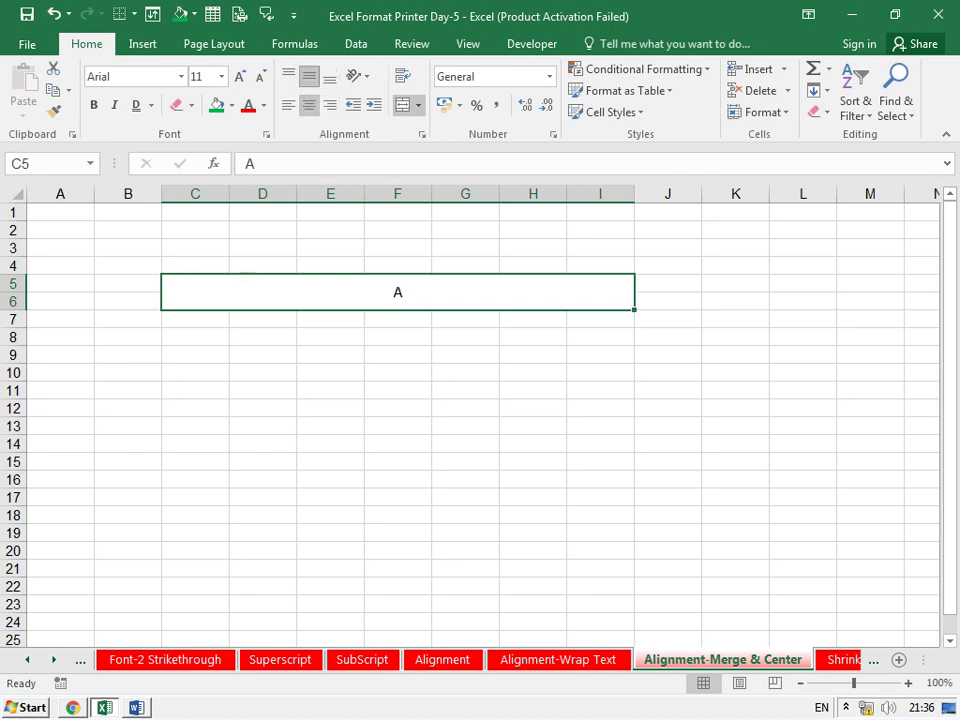
# Move to G11, glance at text orientation options, and show the hidden tray icons.
pyautogui.click(465, 390)
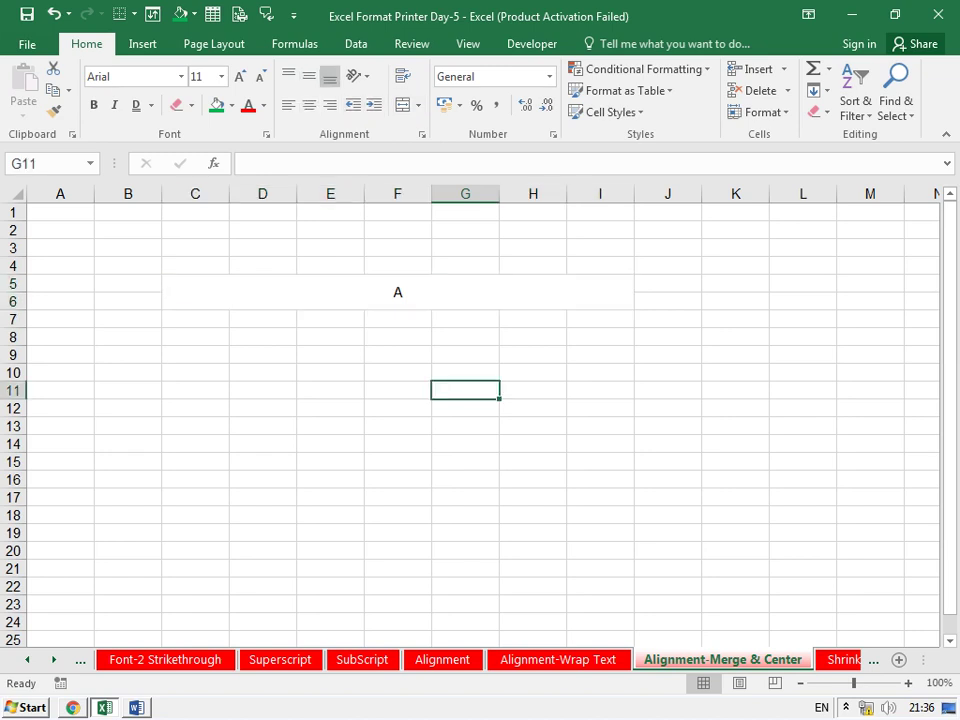
pyautogui.click(356, 76)
pyautogui.click(415, 122)
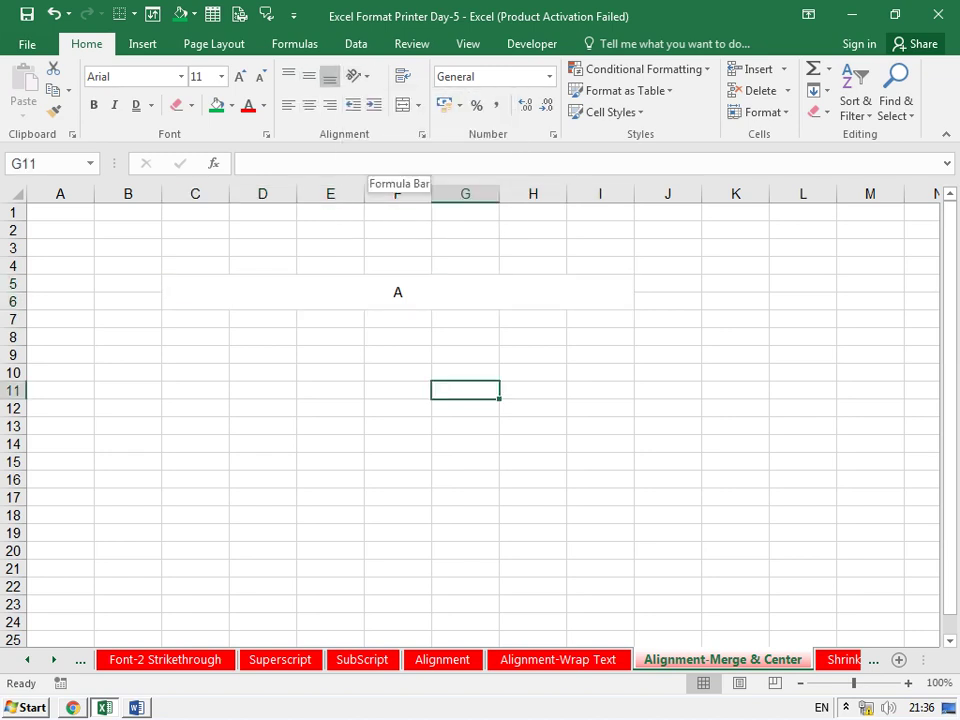
pyautogui.click(846, 707)
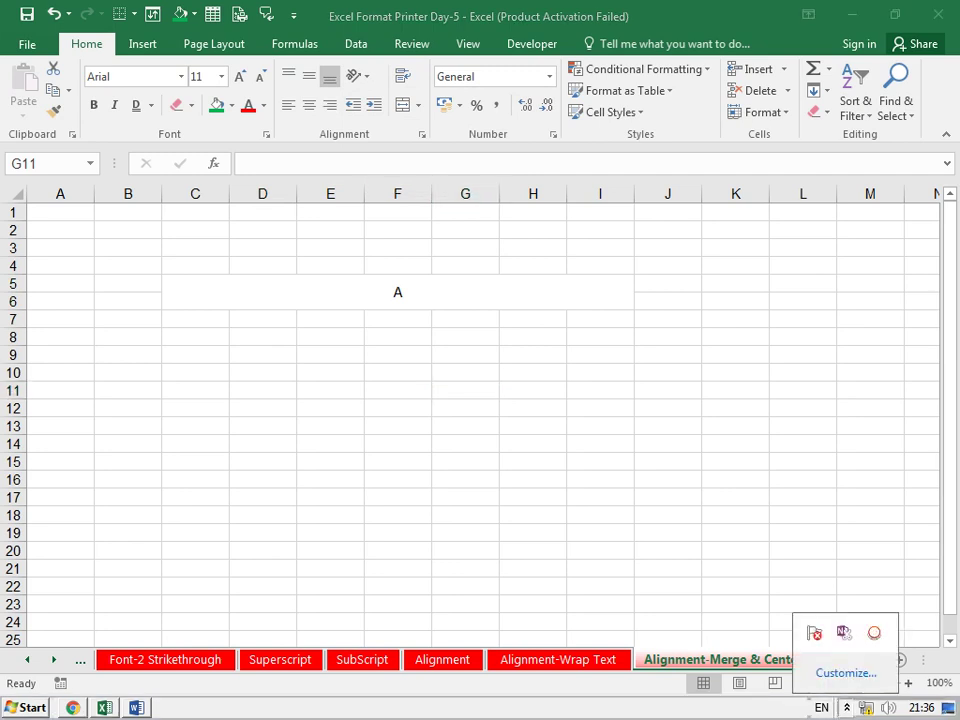